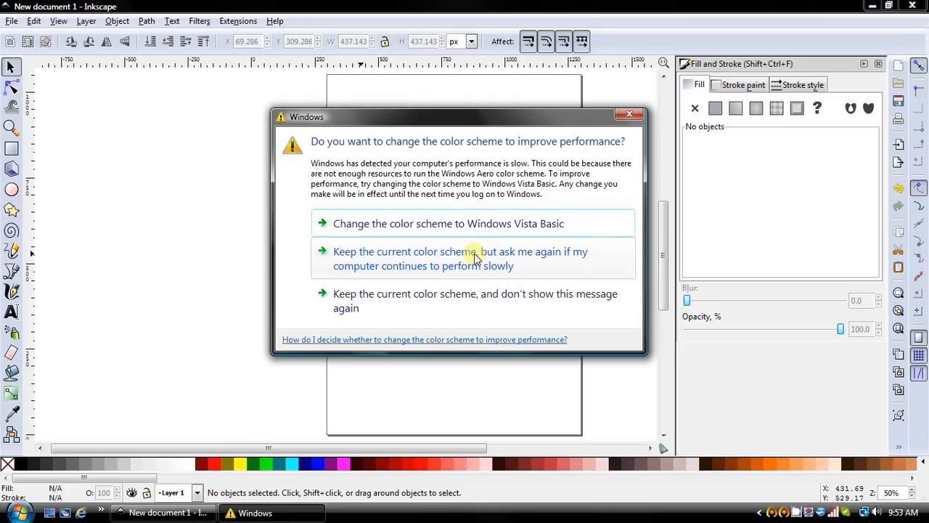
Change the Windows color scheme to Windows Vista Basic.
left_click(468, 224)
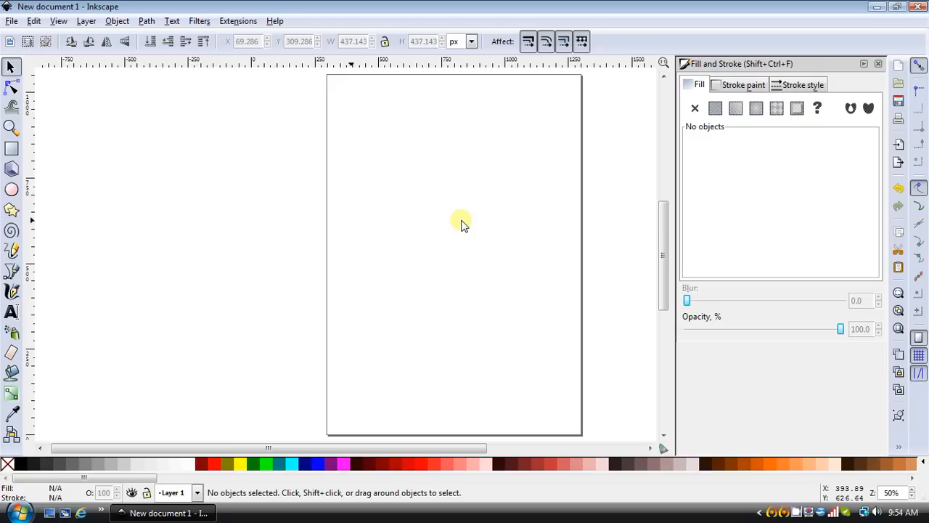
key("plus")
key("minus")
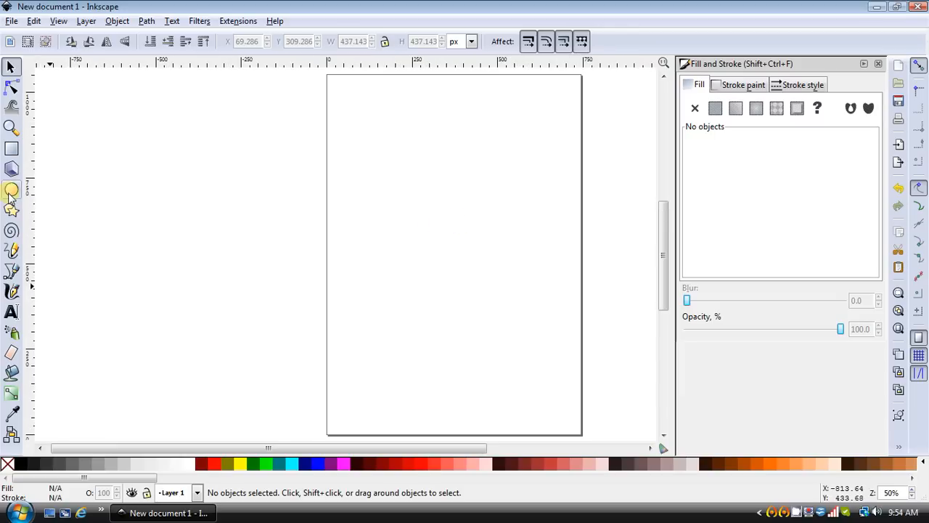
left_click(11, 191)
left_click_drag(298, 148, 461, 333)
left_click(789, 85)
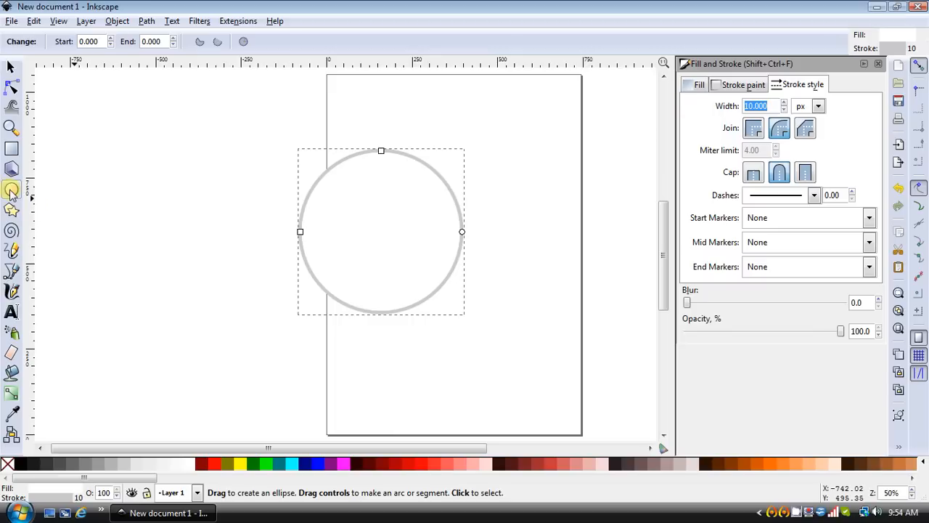
key("BackSpace")
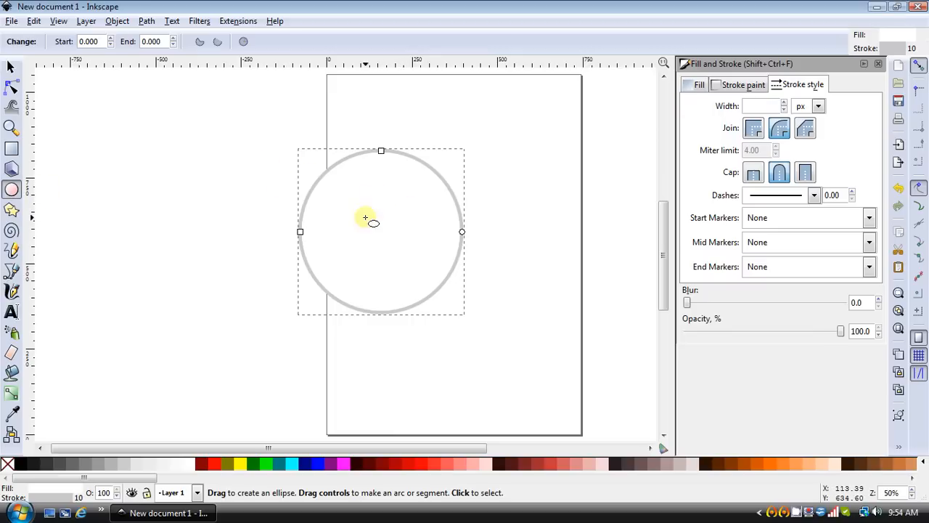
left_click(10, 65)
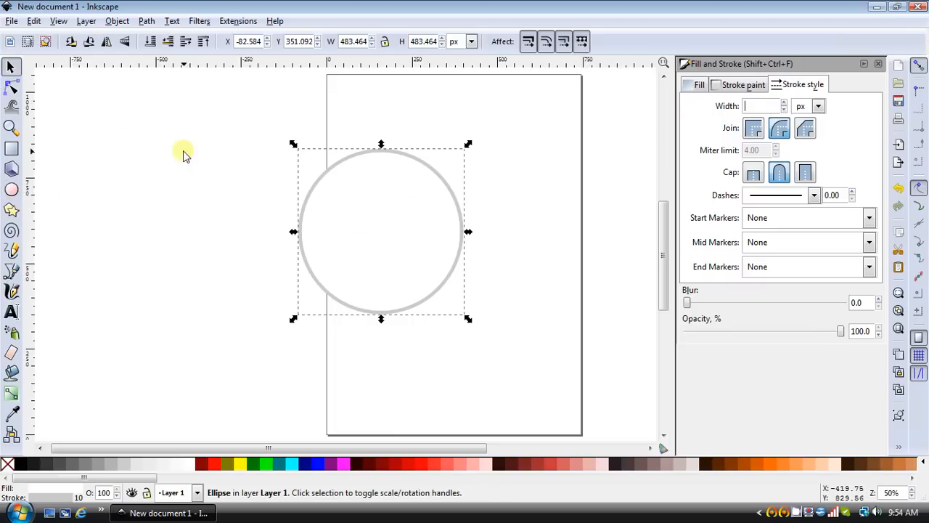
left_click(331, 235)
left_click(355, 247)
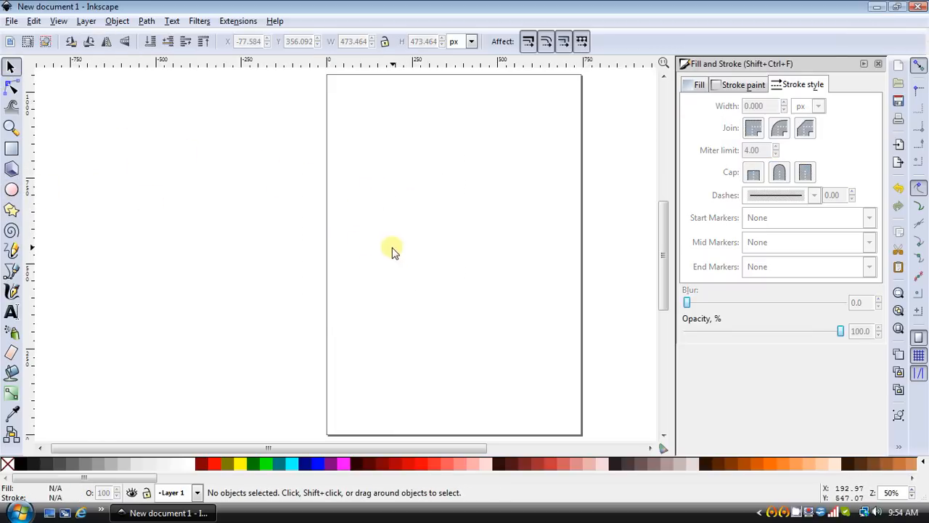
Draw a circle about 513 px wide on the upper part of the page and give it a flat black stroke.
left_click(11, 189)
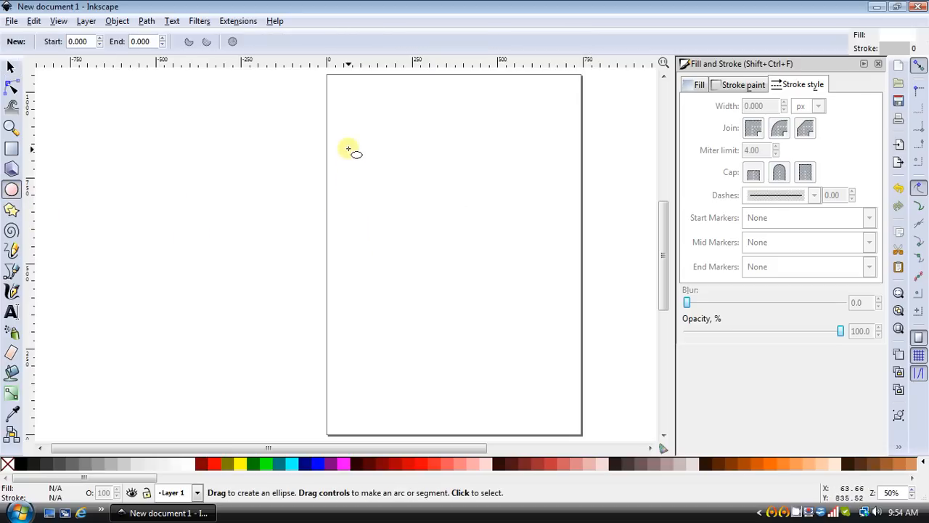
left_click_drag(349, 150, 501, 318)
left_click(737, 85)
left_click(694, 109)
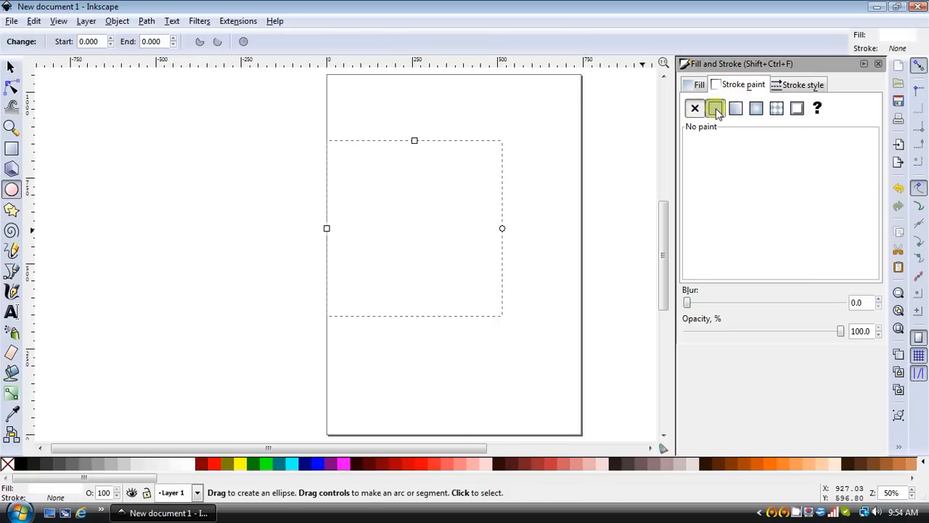
left_click(714, 108)
left_click_drag(721, 209, 837, 205)
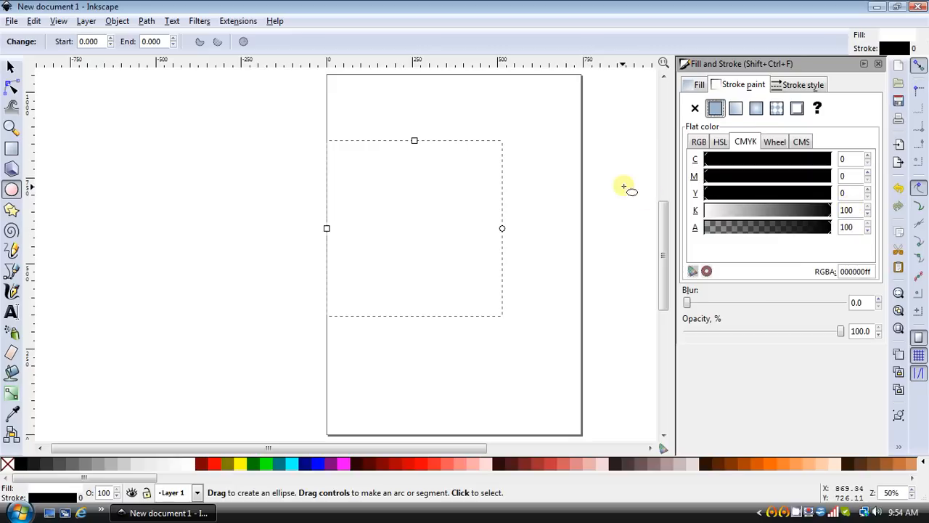
Set the circle's stroke width to 1 px and place the circle inside the upper part of the page.
left_click(7, 65)
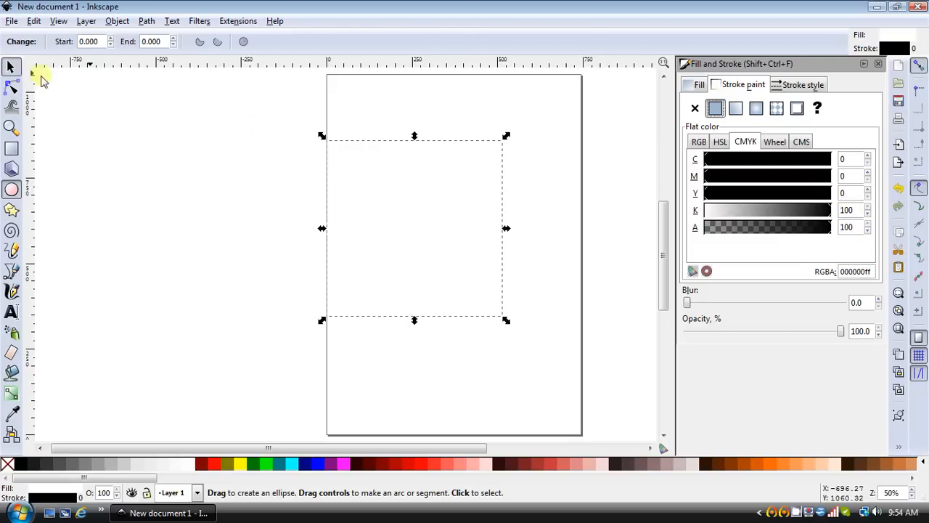
left_click_drag(458, 220, 333, 211)
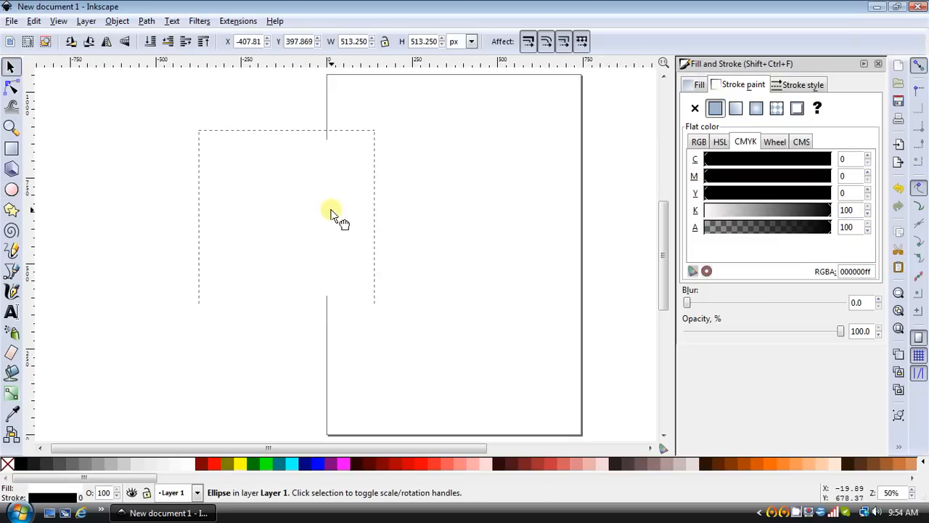
left_click(699, 87)
left_click(798, 87)
type("1")
key("Return")
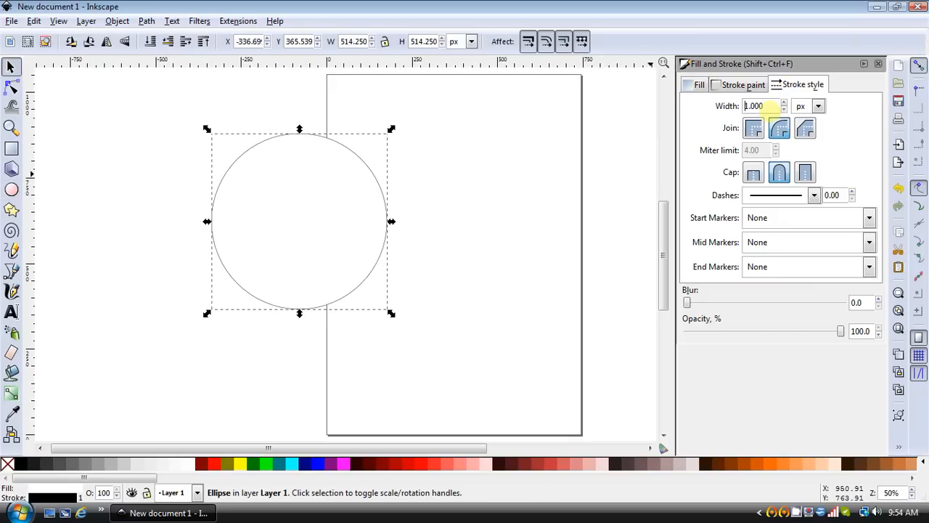
mouse_move(370, 232)
left_mouse_down()
mouse_move(508, 238)
mouse_move(487, 225)
left_mouse_up()
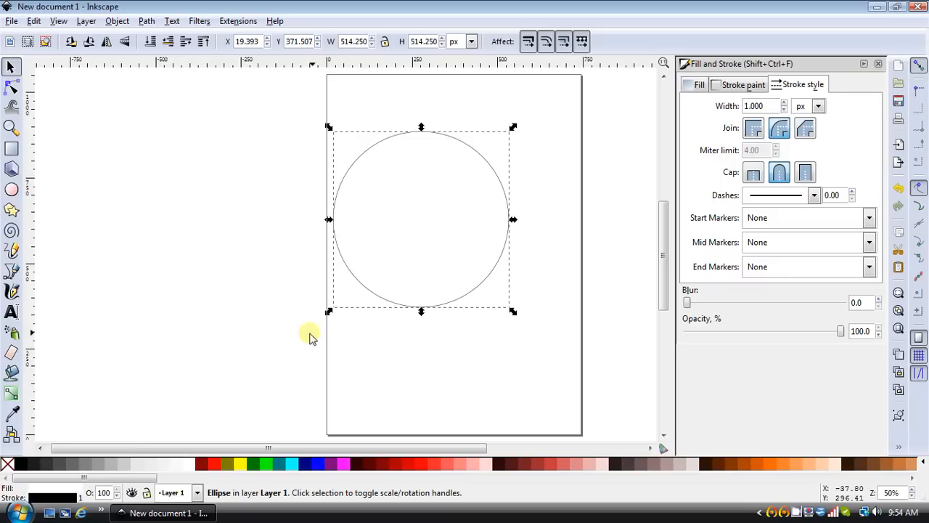
Draw a second circle about 476 px wide and center it inside the first circle.
key("plus")
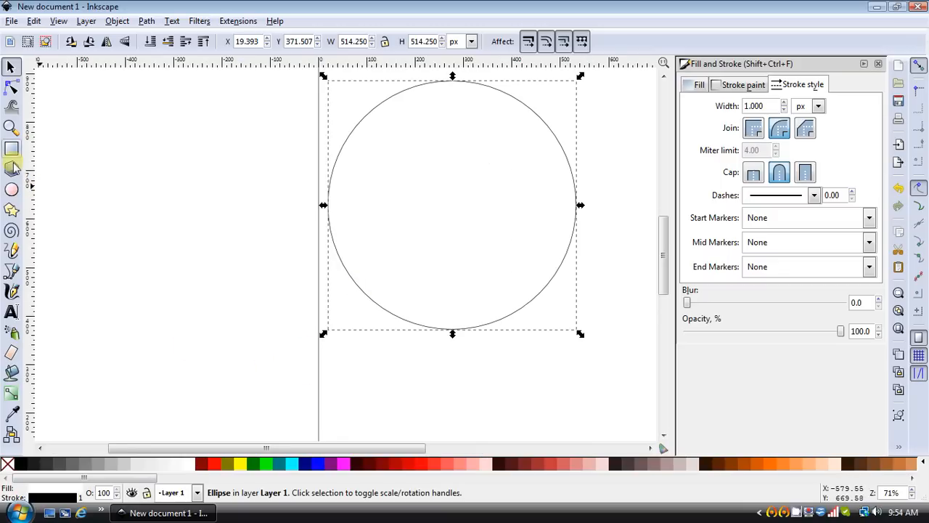
left_click(12, 189)
left_click_drag(371, 112, 622, 341)
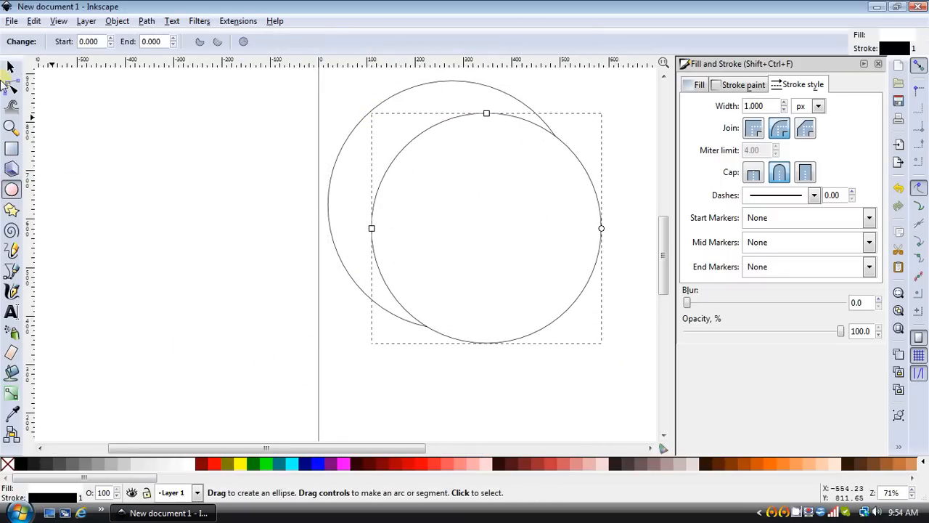
left_click(10, 67)
left_click_drag(529, 326, 504, 305)
left_click(575, 331)
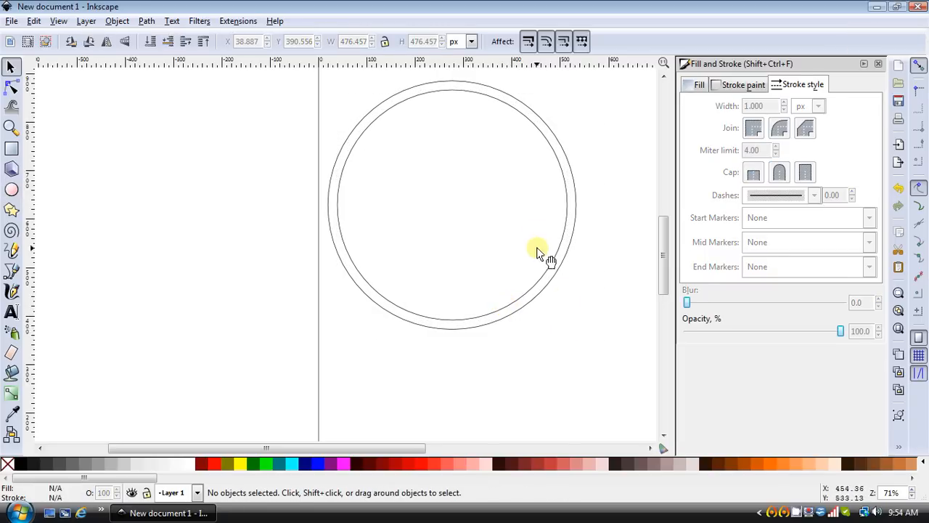
Fill the inner circle with a flat tan skin tone of CMYK 0, 25, 42, 10.
left_click(537, 227)
scroll(599, 327, "up", 1)
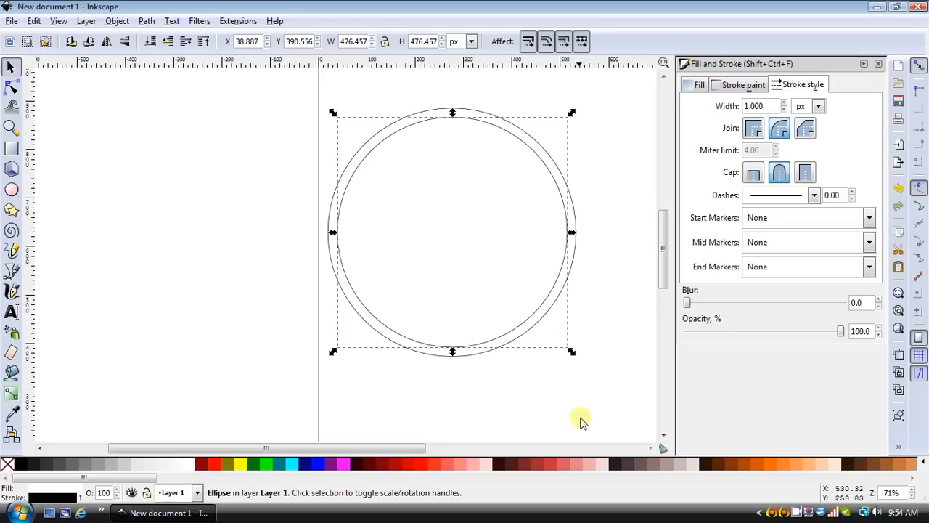
left_click(793, 468)
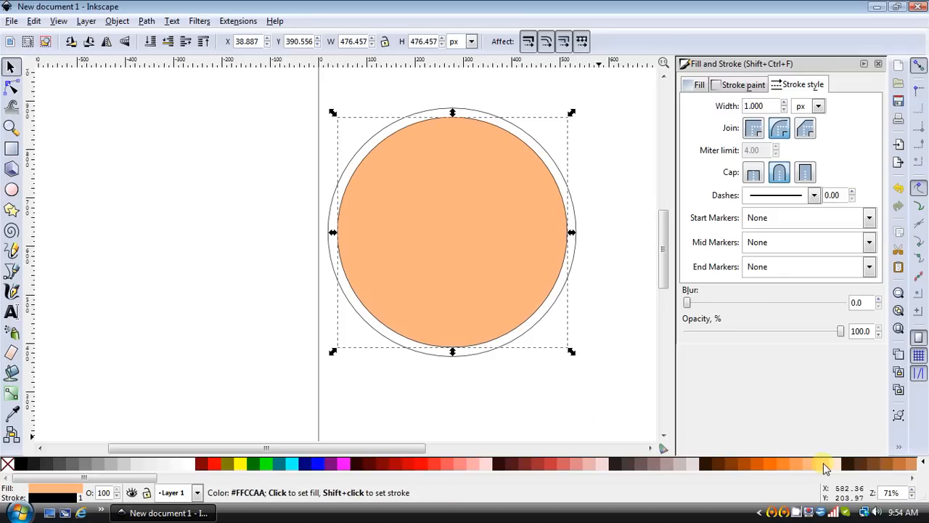
left_click(816, 467)
left_click_drag(338, 447, 368, 447)
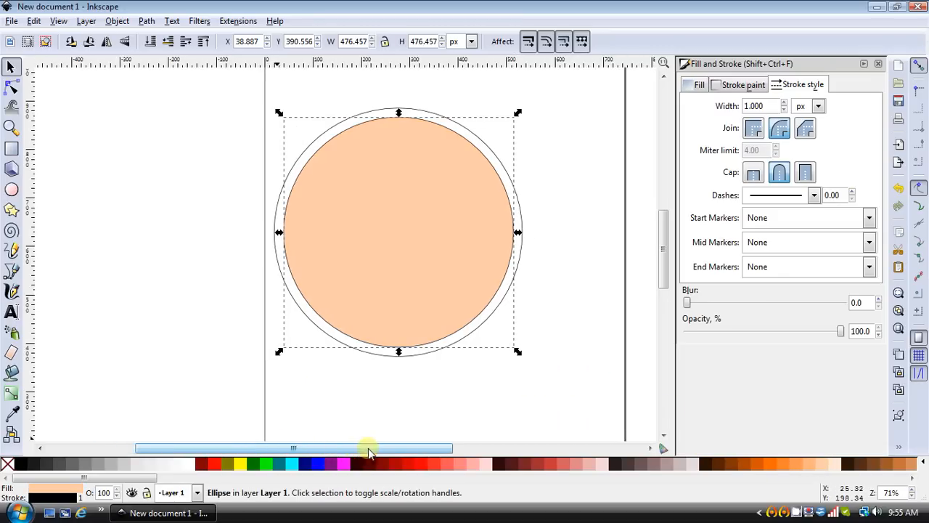
left_click(696, 84)
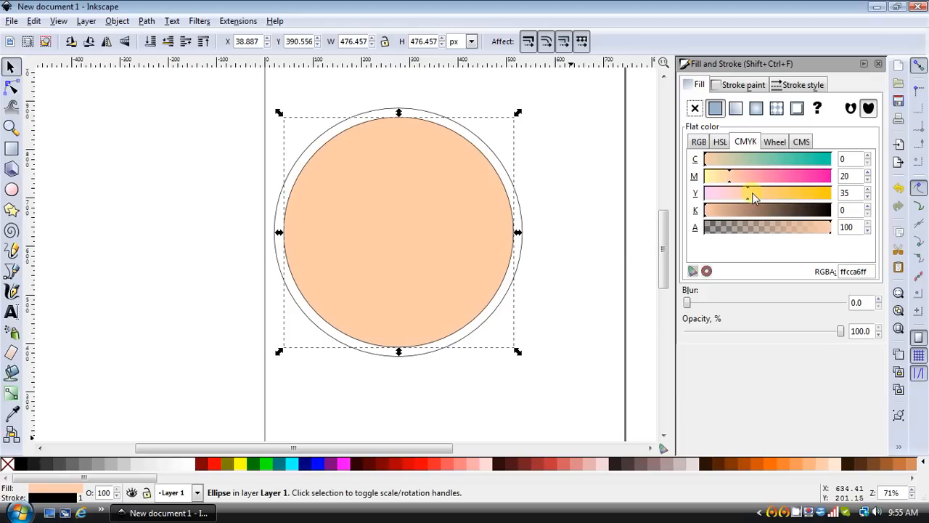
mouse_move(736, 179)
left_mouse_down()
mouse_move(746, 181)
mouse_move(736, 179)
left_mouse_up()
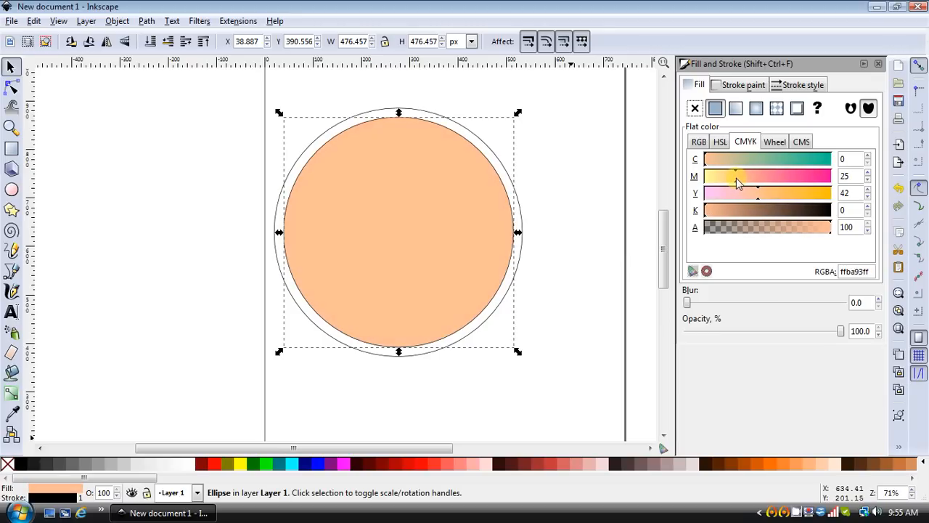
left_click_drag(711, 215, 715, 212)
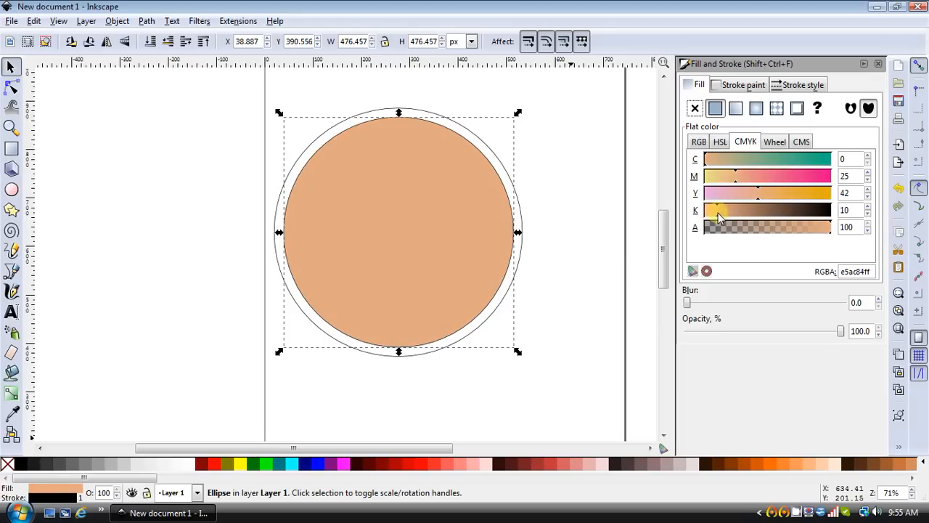
left_click(589, 220)
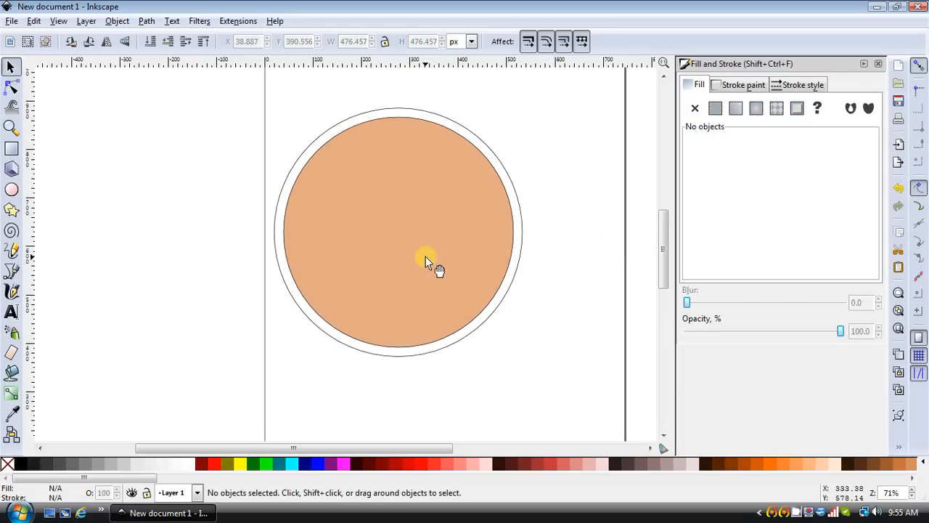
Set the tan inner circle's stroke width to 10 px.
left_click(444, 192)
left_click(802, 84)
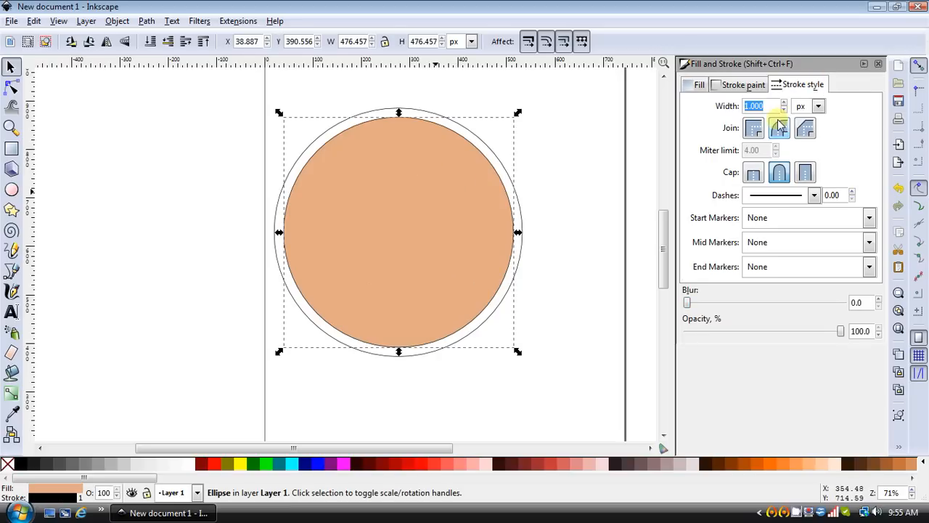
type("10")
key("Return")
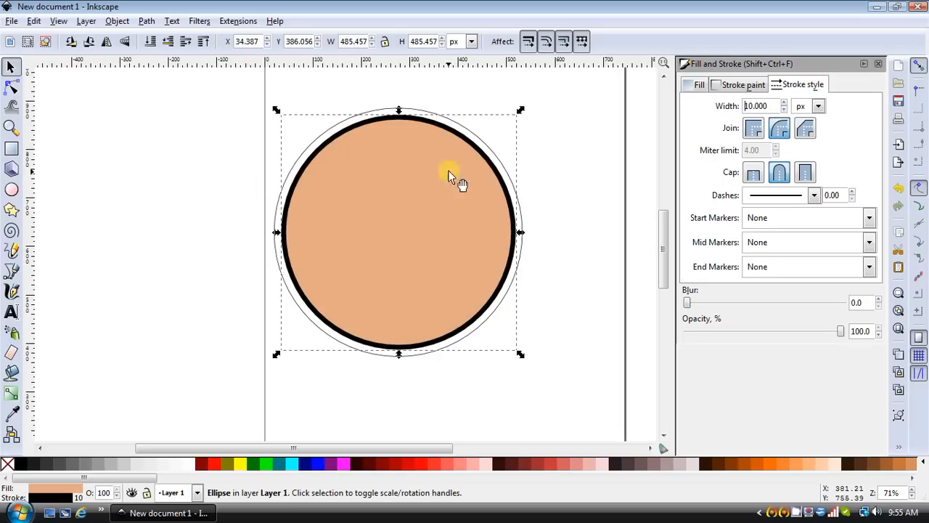
left_click(546, 153)
Draw two upright oval eyes on the head, about 83 by 191 px near its left edge and 117 by 224 px near its center.
scroll(577, 242, "up", 1)
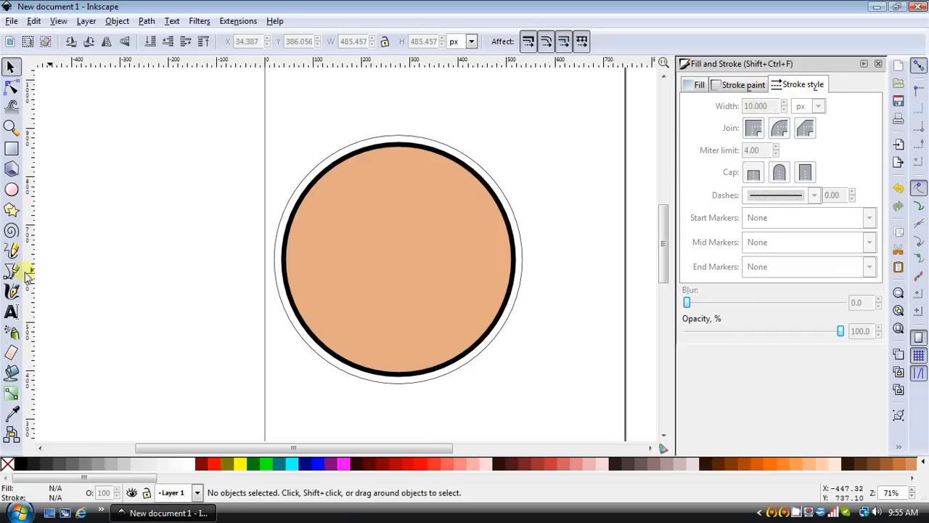
left_click(11, 188)
left_click_drag(295, 221, 333, 313)
left_click_drag(379, 230, 437, 340)
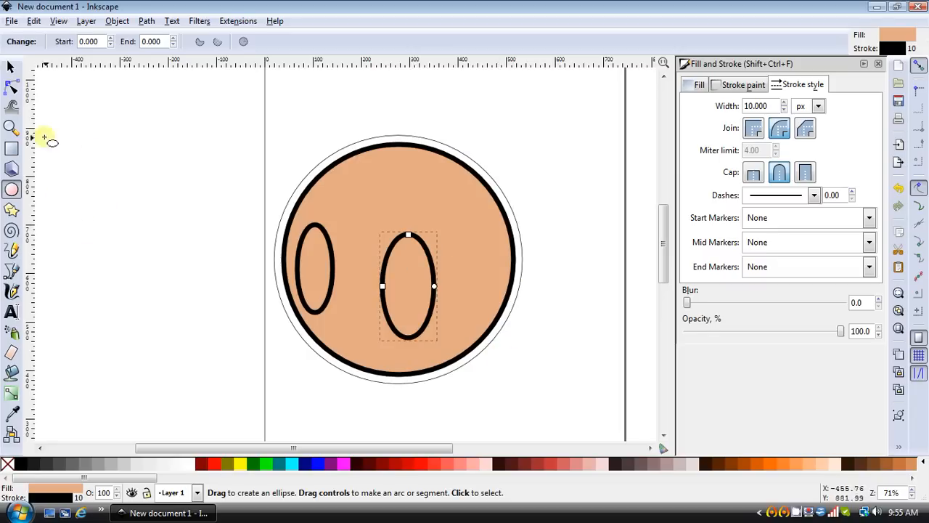
Fill both oval eyes with white.
left_click(694, 86)
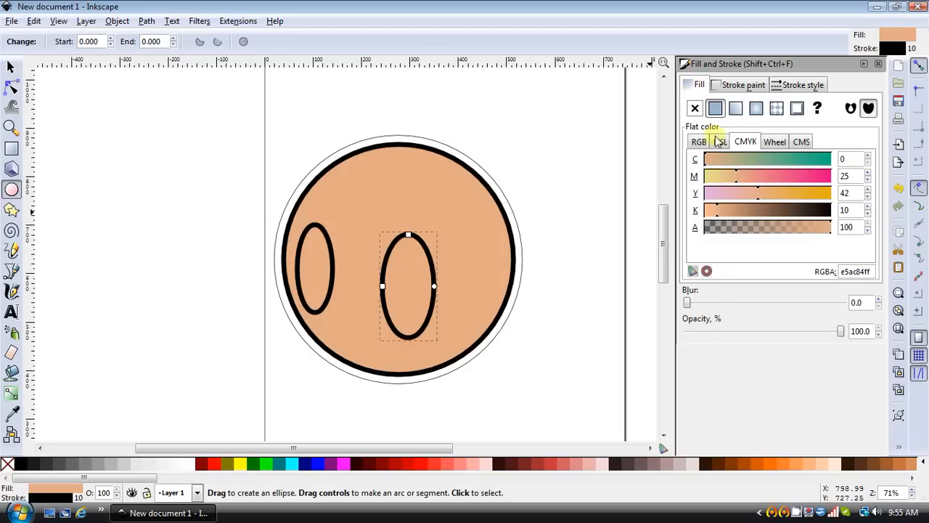
left_click_drag(717, 210, 645, 182)
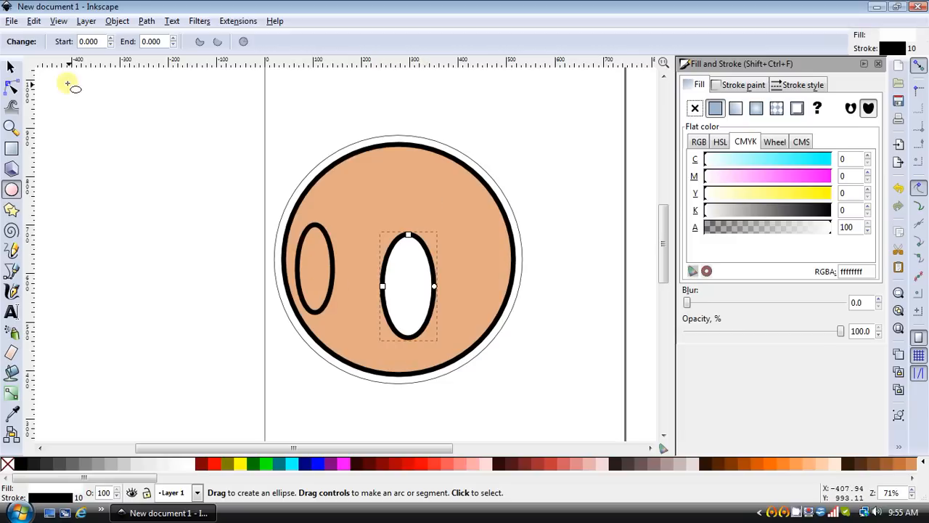
left_click(11, 66)
left_click(326, 263)
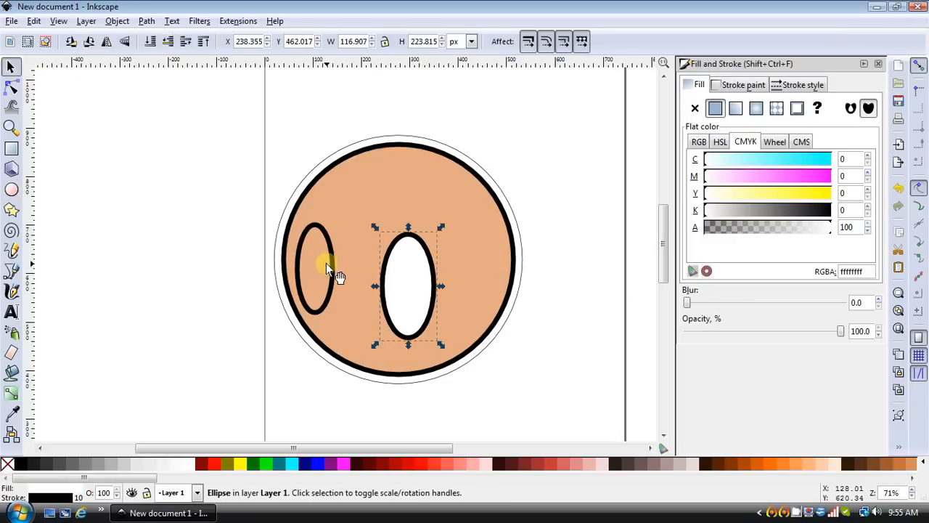
left_click(193, 464)
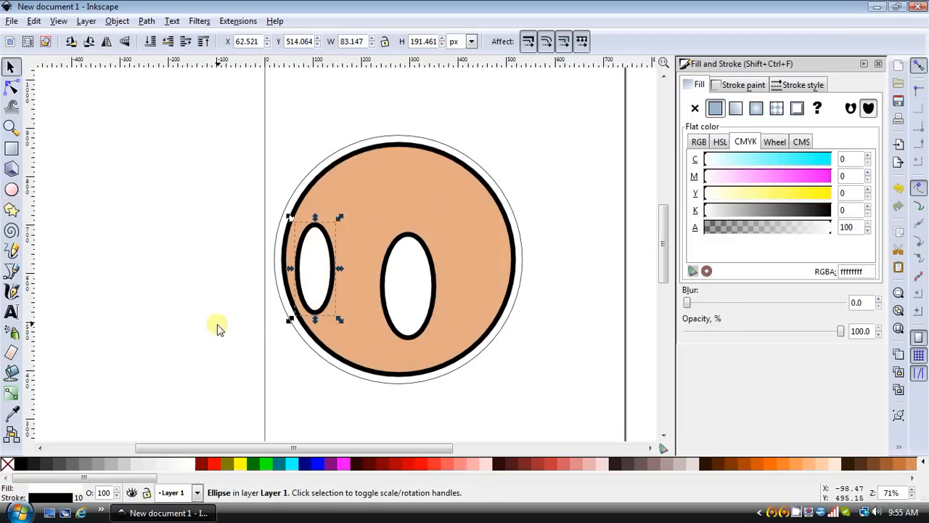
left_click(539, 193)
scroll(481, 317, "up", 4)
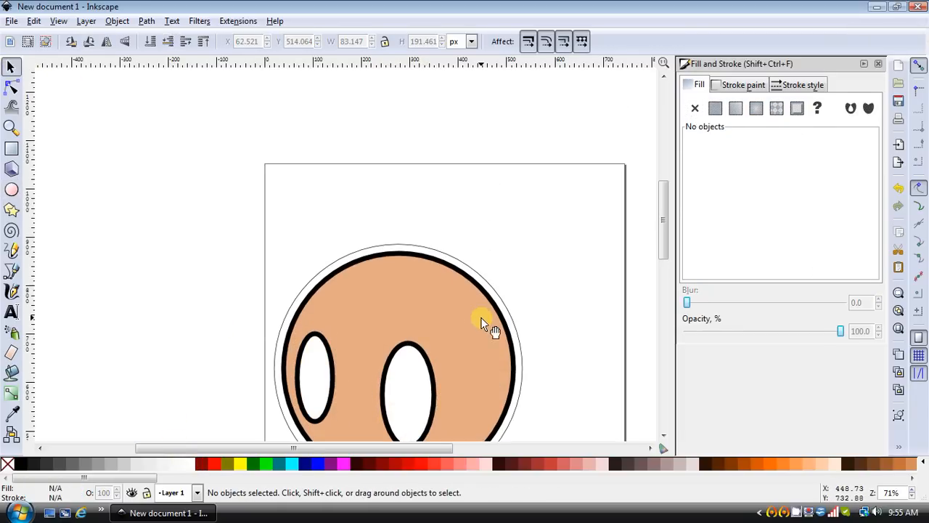
scroll(480, 317, "down", 4)
scroll(481, 317, "up", 2)
scroll(480, 317, "down", 2)
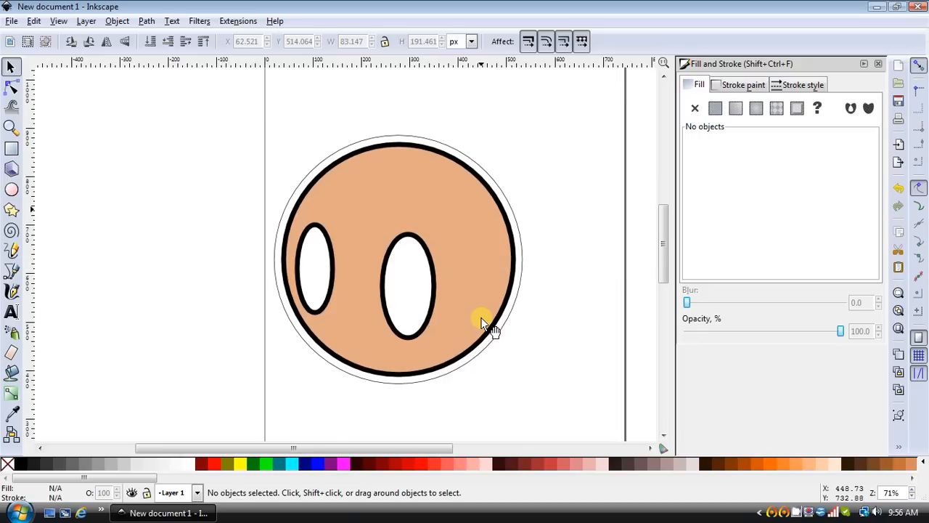
left_click(11, 271)
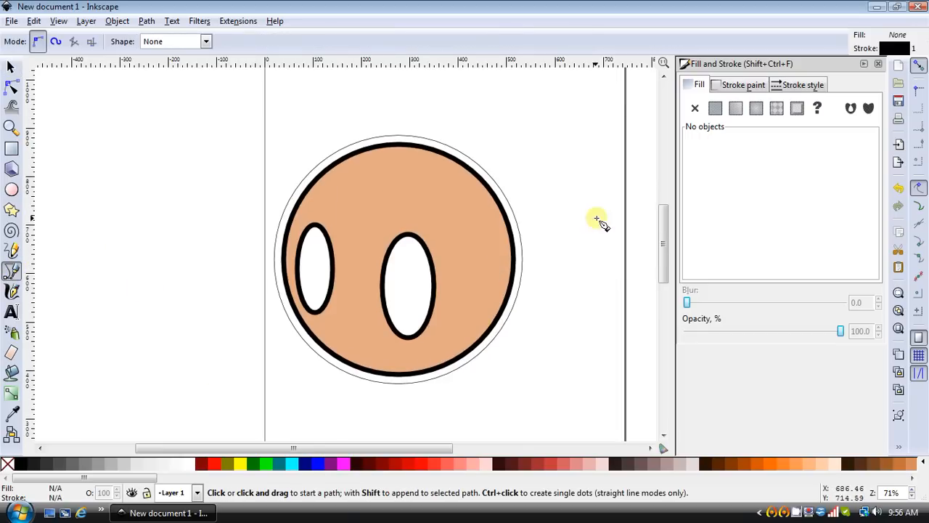
Draw a third upright white oval over the head's right edge and widen it to about 107 by 231 px.
left_click(11, 190)
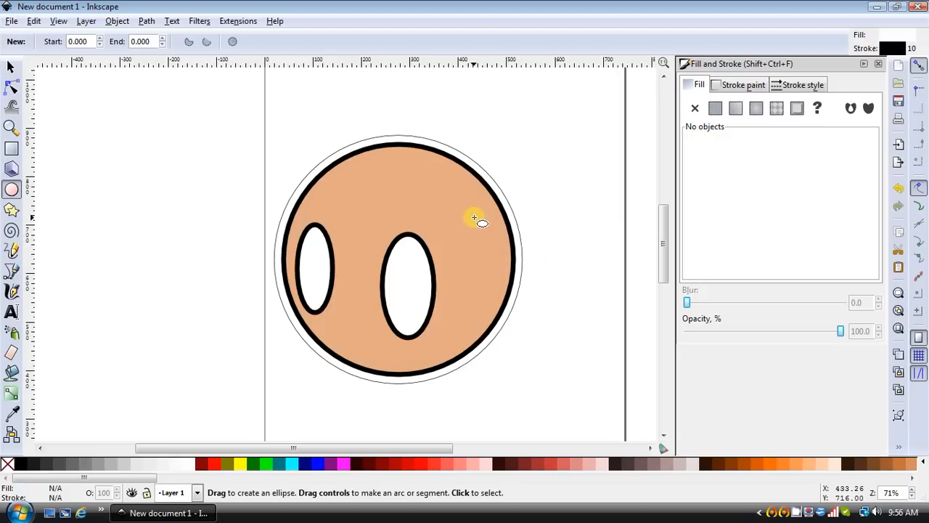
left_click_drag(472, 216, 513, 325)
left_click(10, 66)
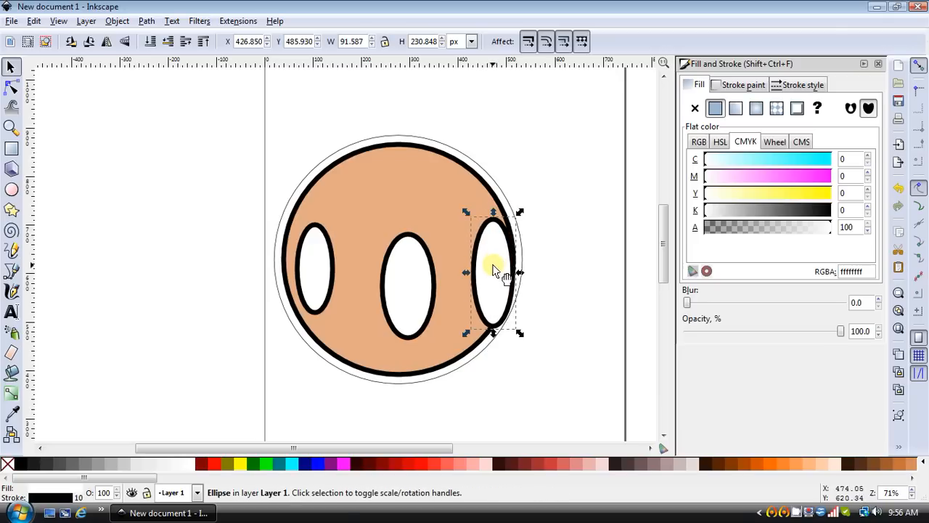
left_click_drag(466, 265, 458, 271)
left_click_drag(483, 271, 482, 269)
left_click(556, 237)
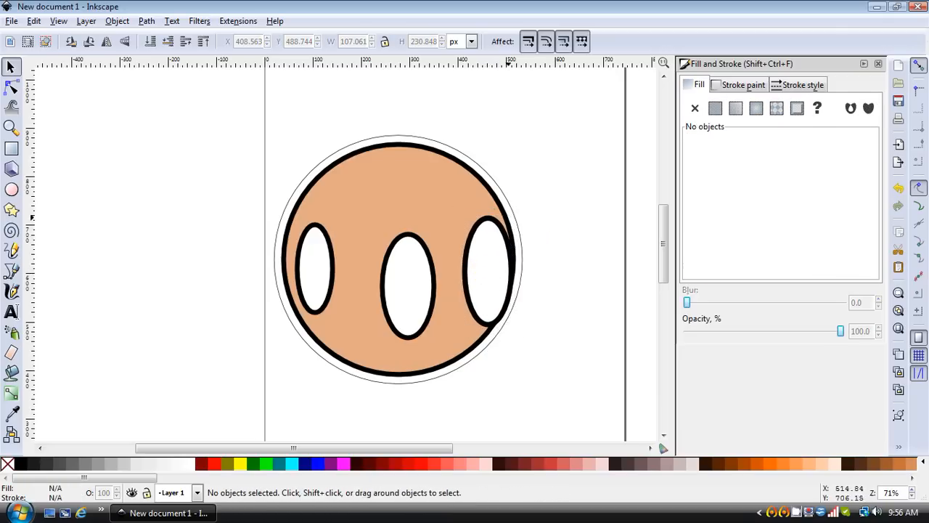
Tilt the third oval slightly clockwise and move it off the head into the empty area to its right.
left_click(497, 255)
left_click(498, 255)
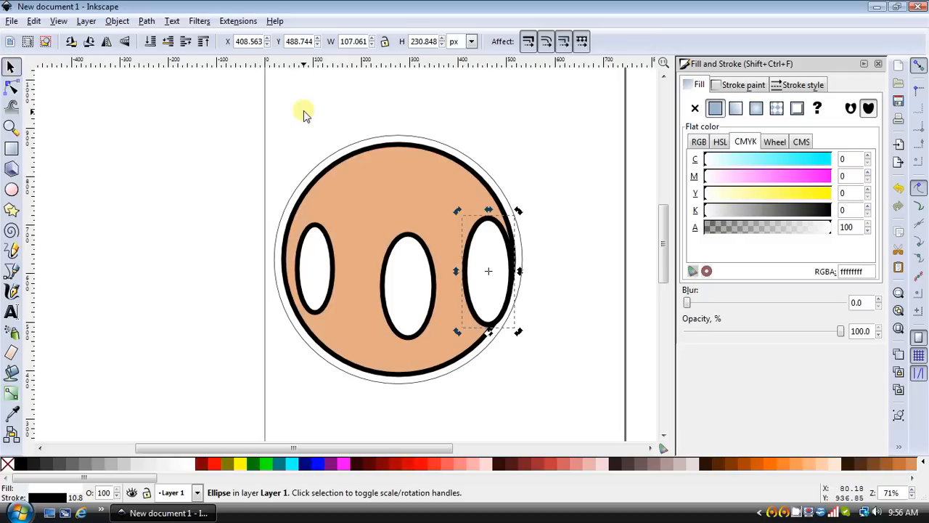
left_click_drag(518, 210, 526, 218)
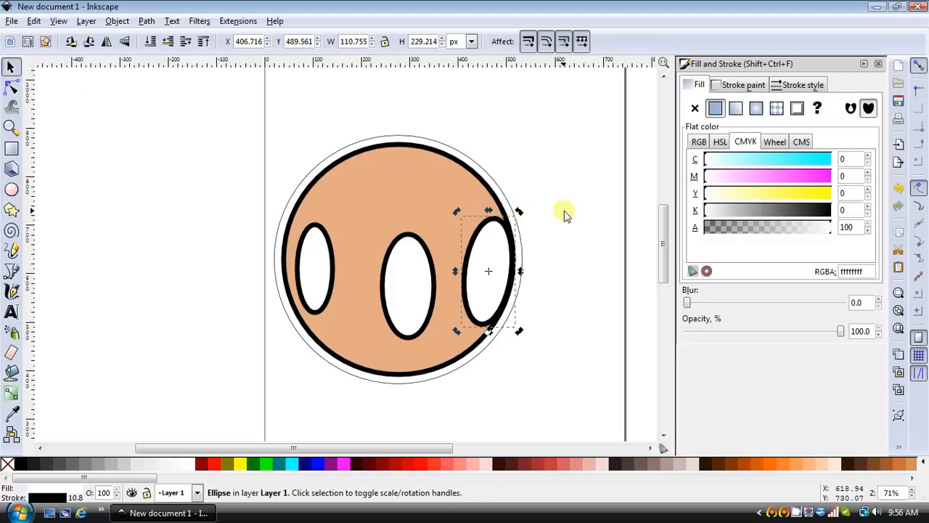
left_click(555, 205)
scroll(551, 202, "down", 2)
scroll(524, 221, "up", 2)
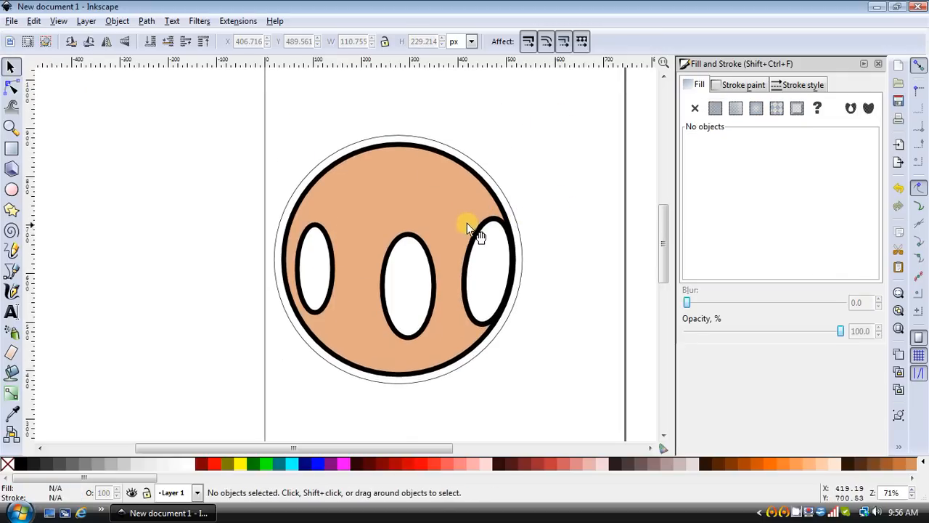
left_click_drag(512, 265, 588, 285)
left_click(524, 174)
Start a straight-segment hair outline at the head's top center, running down to a spiky tuft beyond the head's left edge.
left_click(14, 271)
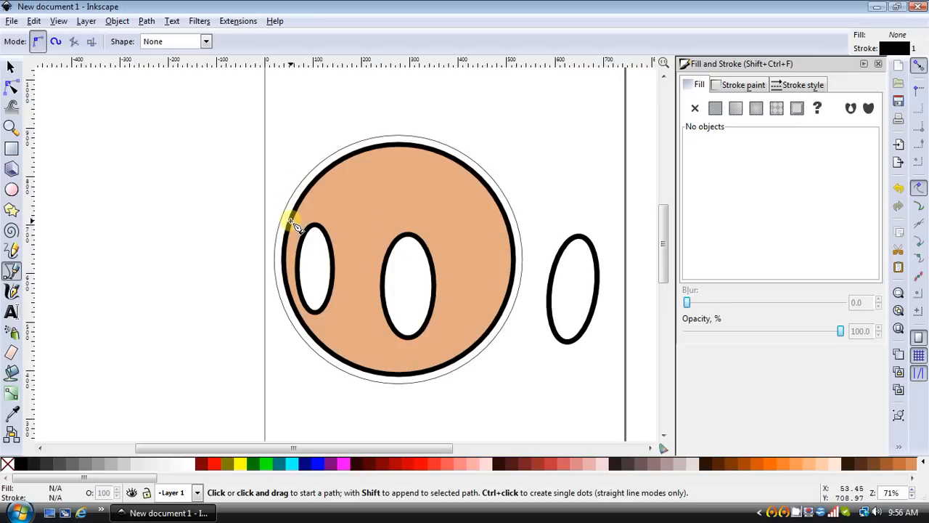
left_click(400, 143)
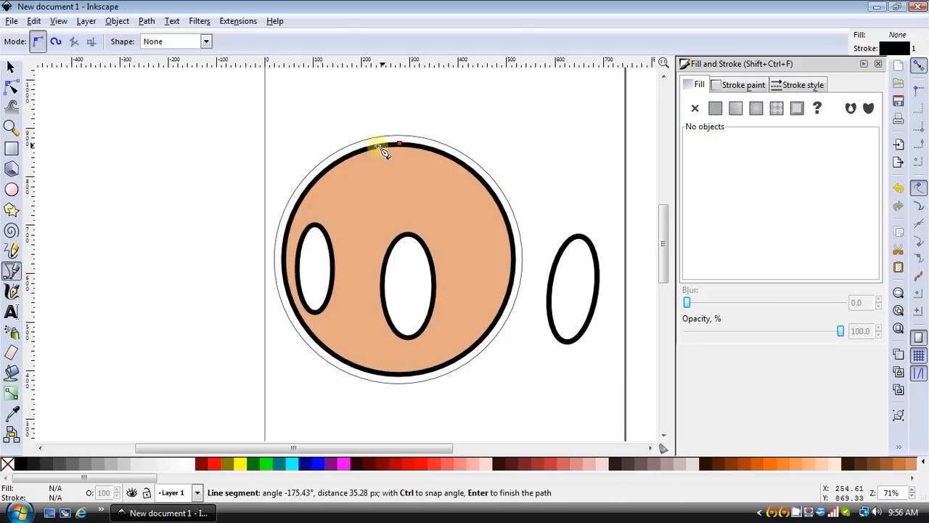
left_click(283, 206)
left_click(252, 204)
left_click(265, 215)
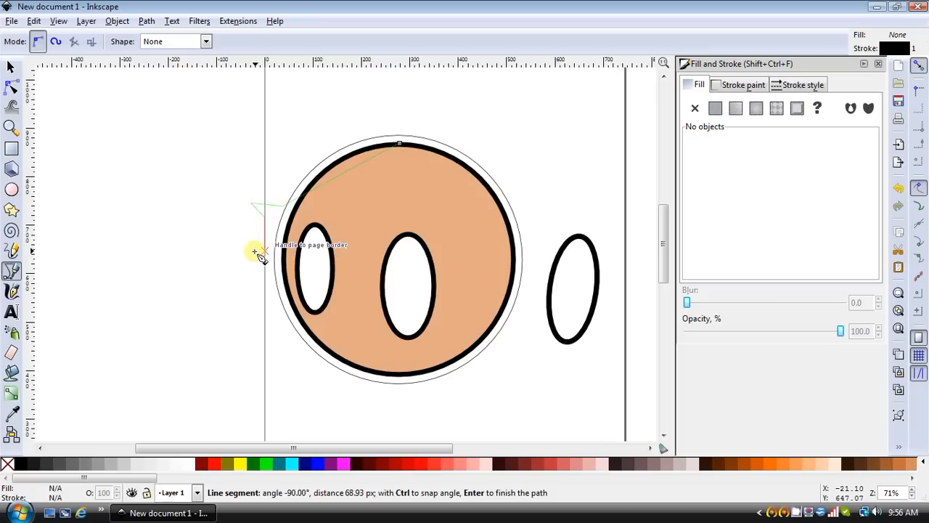
left_click(248, 243)
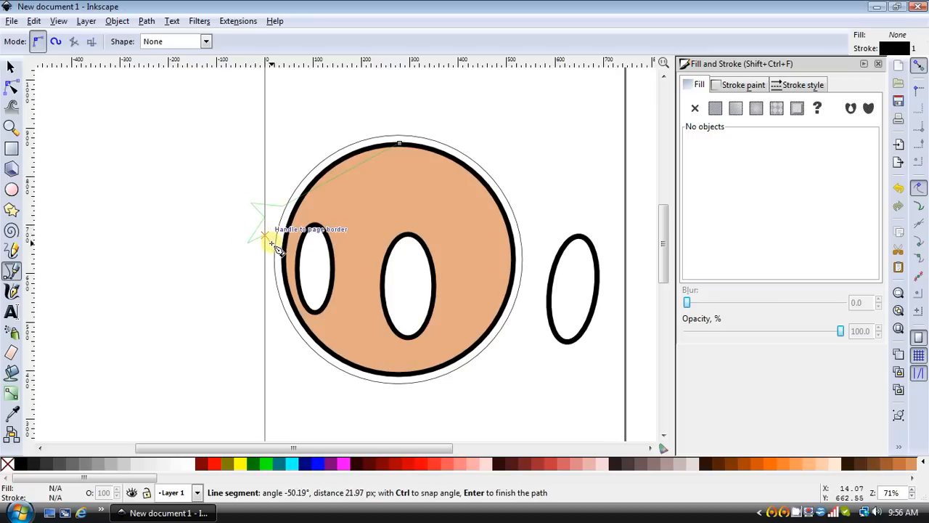
left_click(249, 279)
Continue the hair outline as a zigzag fringe above the eyes, down a sideburn on the right, and close it at the head's top.
left_click(304, 239)
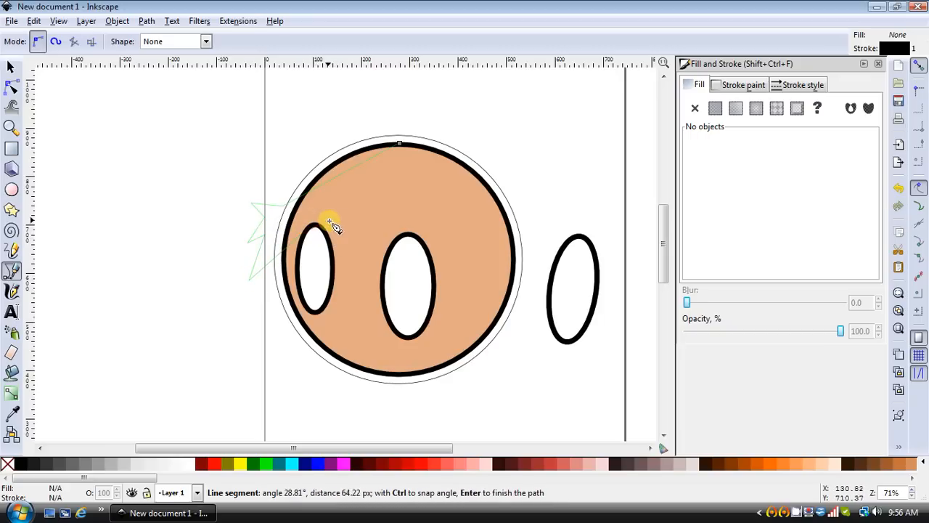
left_click(373, 215)
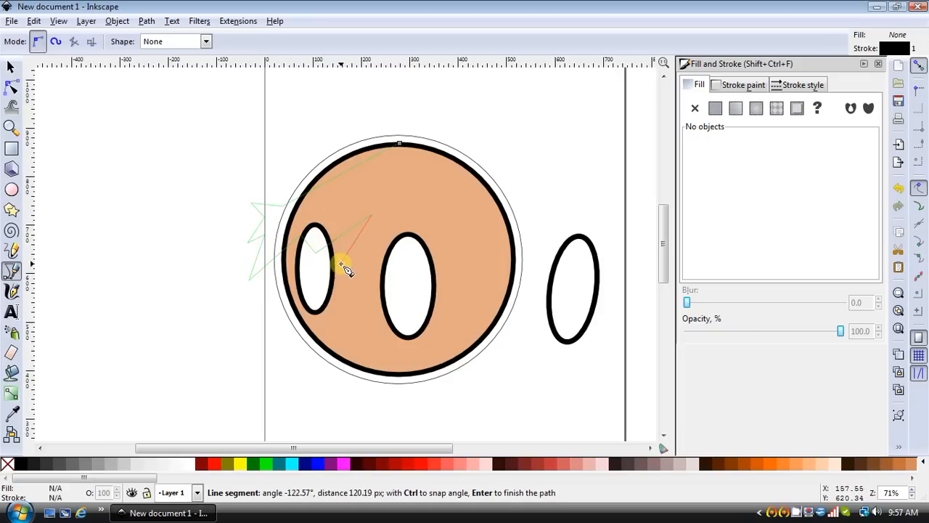
left_click(376, 249)
left_click(418, 216)
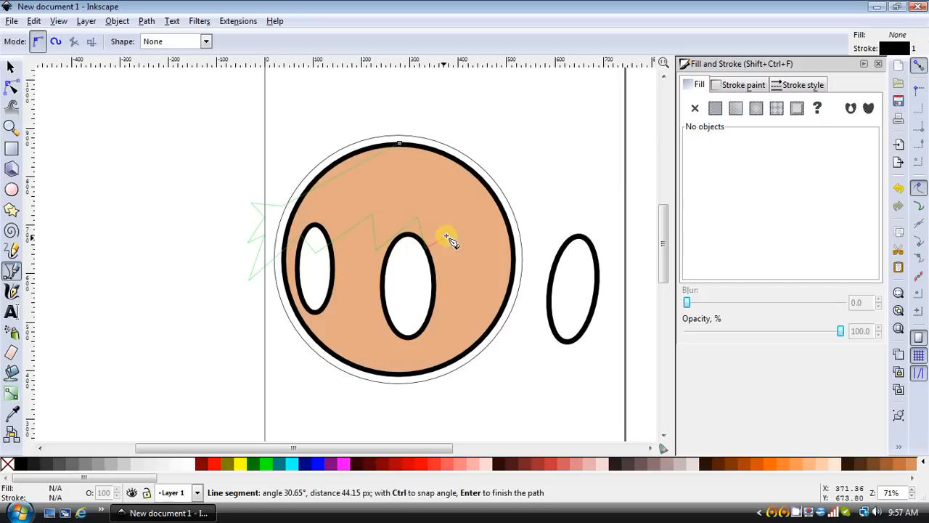
left_click(471, 218)
left_click(466, 271)
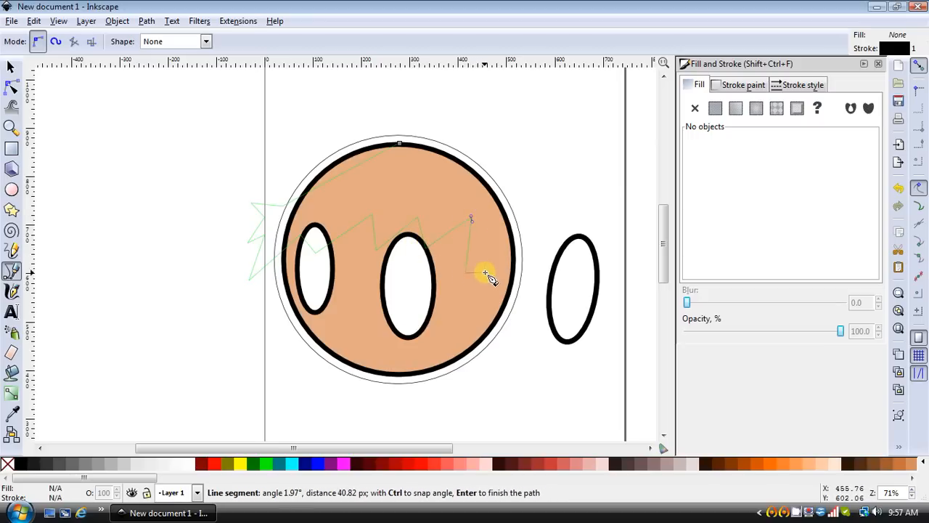
left_click(484, 275)
left_click(479, 323)
left_click(496, 314)
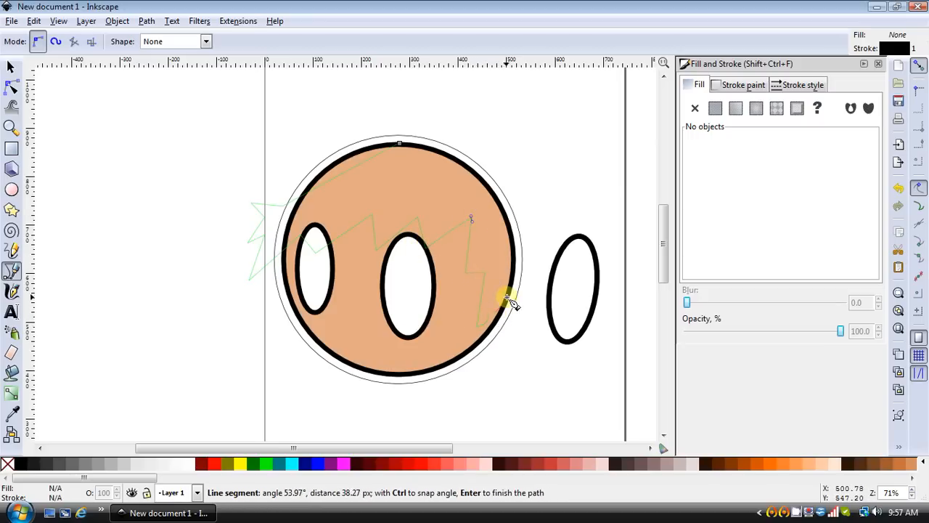
left_click(514, 262)
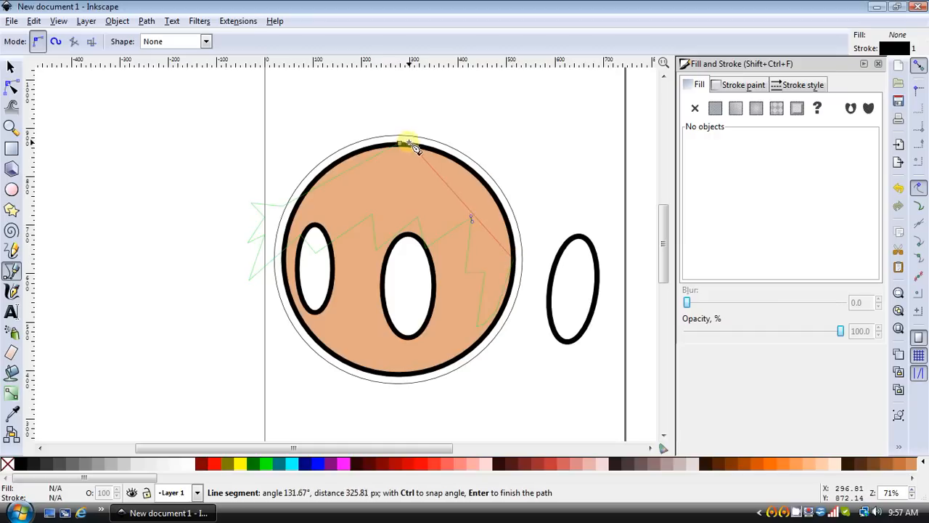
left_click(399, 143)
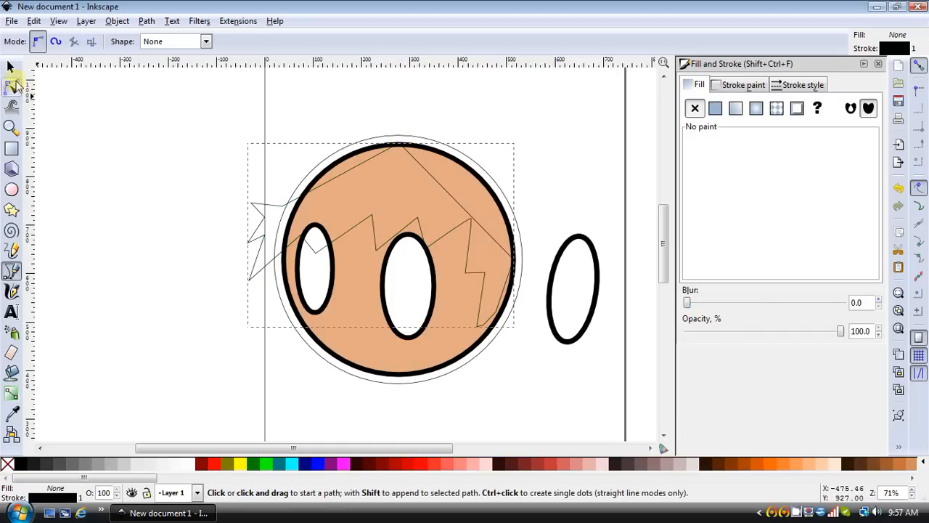
Smooth the hair's top node, curve its right side along the head's outline, and move the upper left tuft nodes up and outward.
left_click(11, 87)
left_click(399, 143)
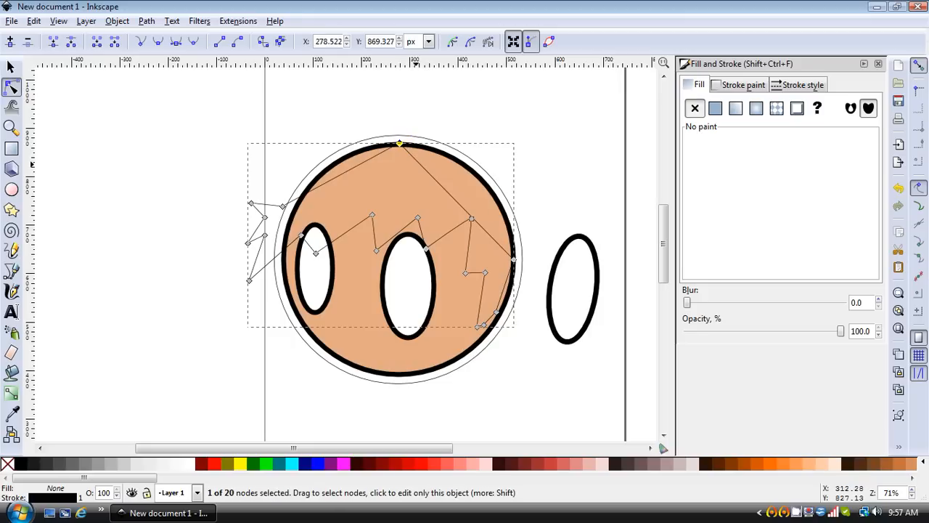
left_click(156, 44)
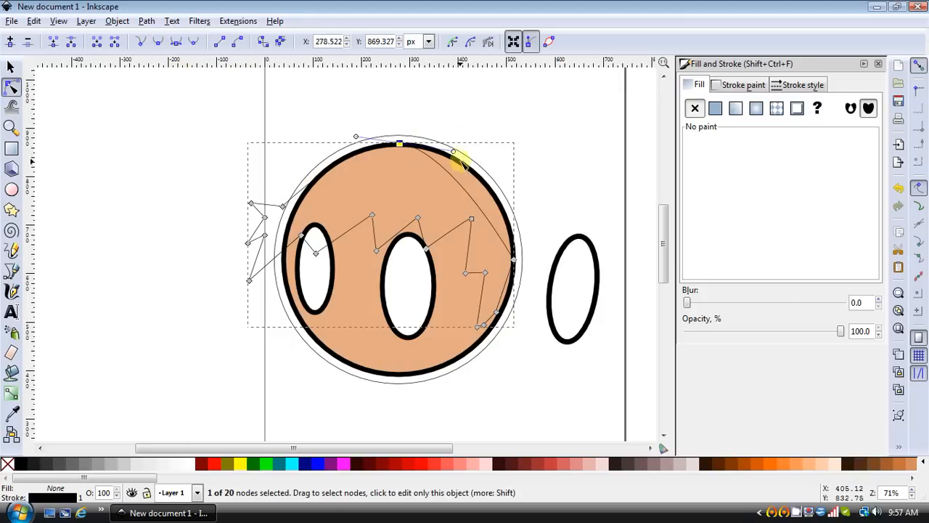
left_click_drag(453, 151, 512, 152)
left_click_drag(286, 202, 244, 185)
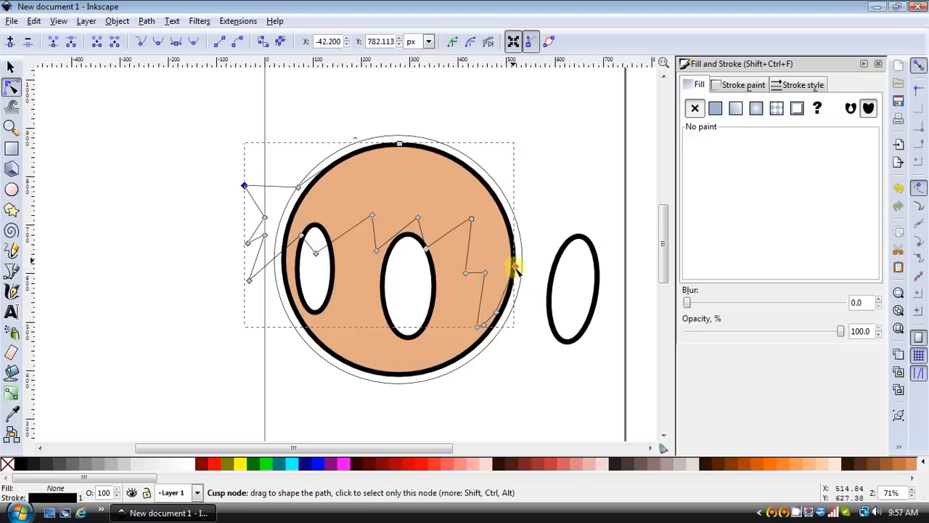
Make the hair node at the head's right edge symmetric and adjust its handles to follow the head's curve.
left_click_drag(514, 263, 515, 265)
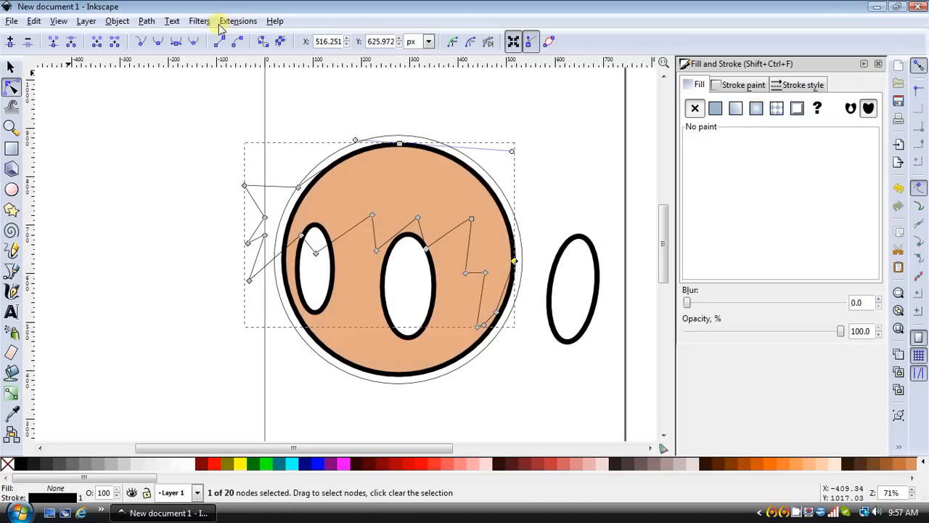
left_click(176, 41)
left_click_drag(523, 298, 516, 288)
left_click_drag(511, 239, 513, 249)
Set the hair's stroke width to 5 px and give it a flat fill of CMYK 0, 22, 64, 0.
left_click(801, 84)
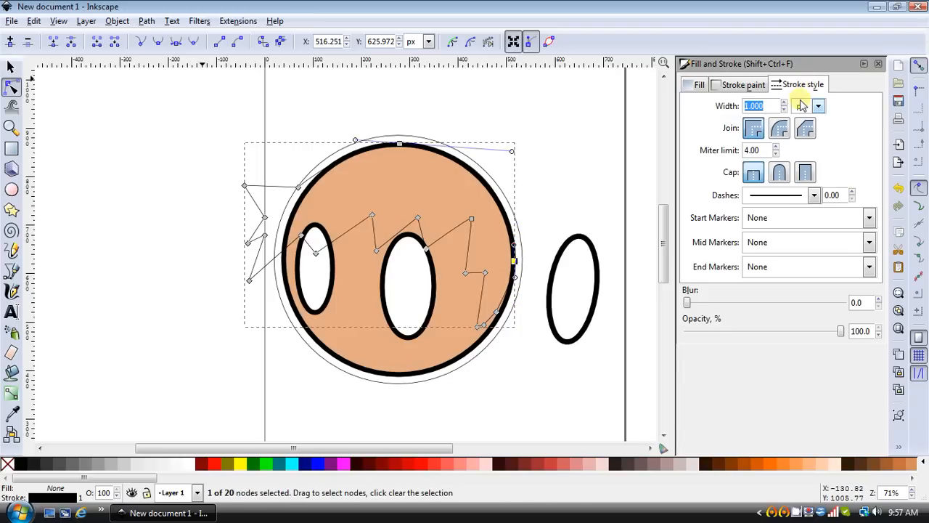
key("Return")
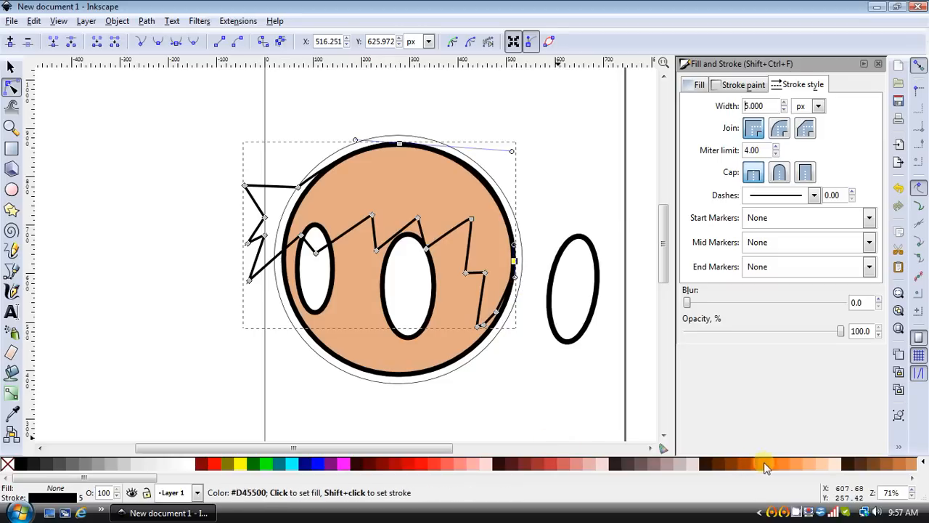
left_click(695, 85)
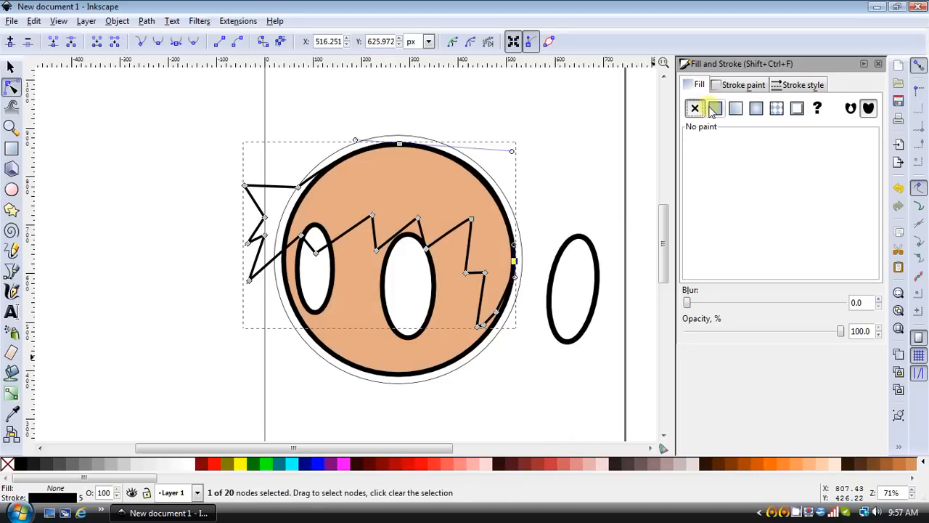
left_click(715, 108)
left_click_drag(740, 192, 755, 193)
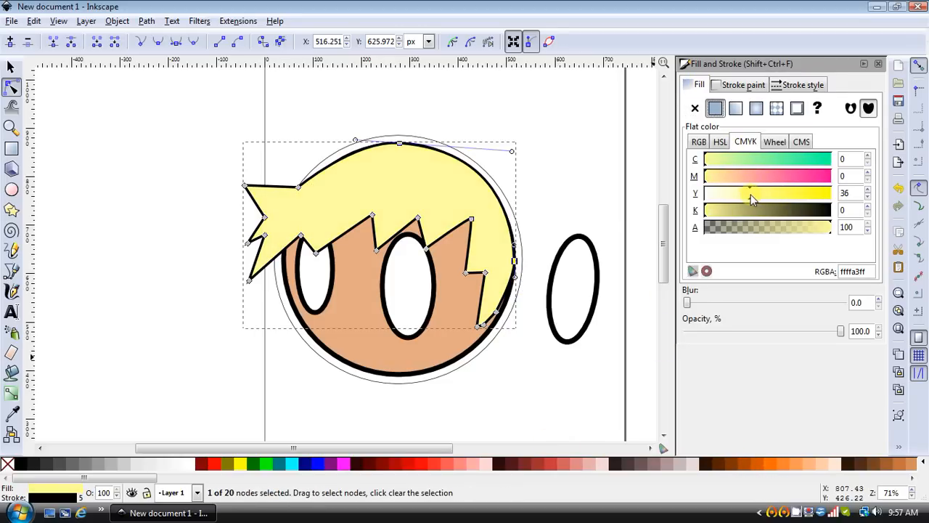
left_click(731, 178)
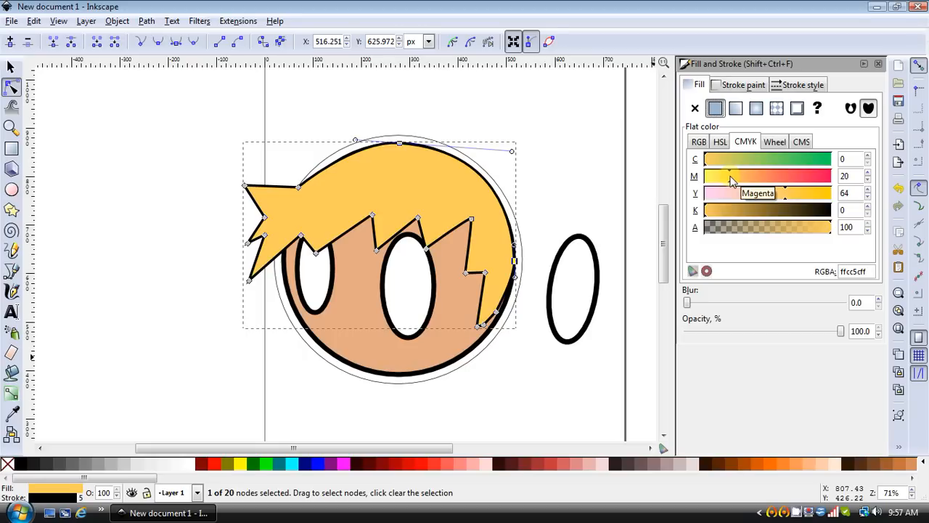
left_click(735, 183)
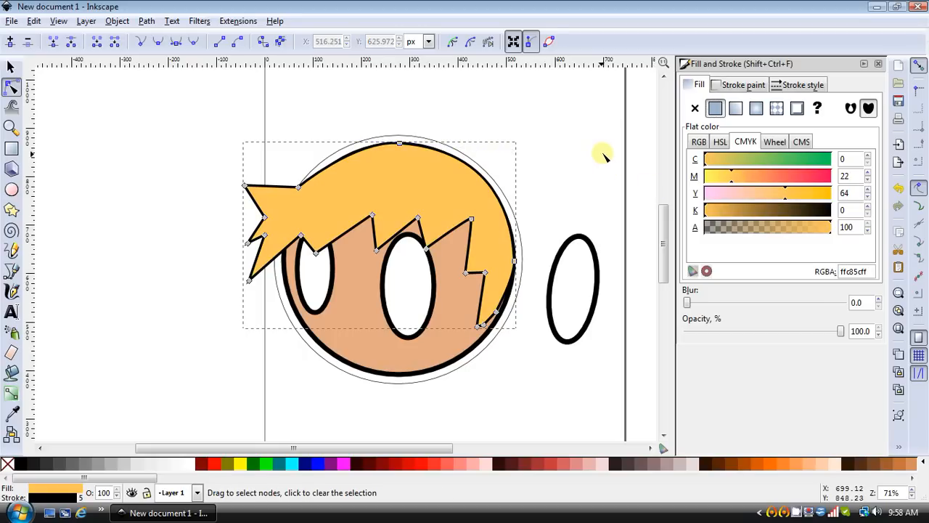
Raise the hair node where the left tuft meets the head and make it smooth.
left_click(11, 67)
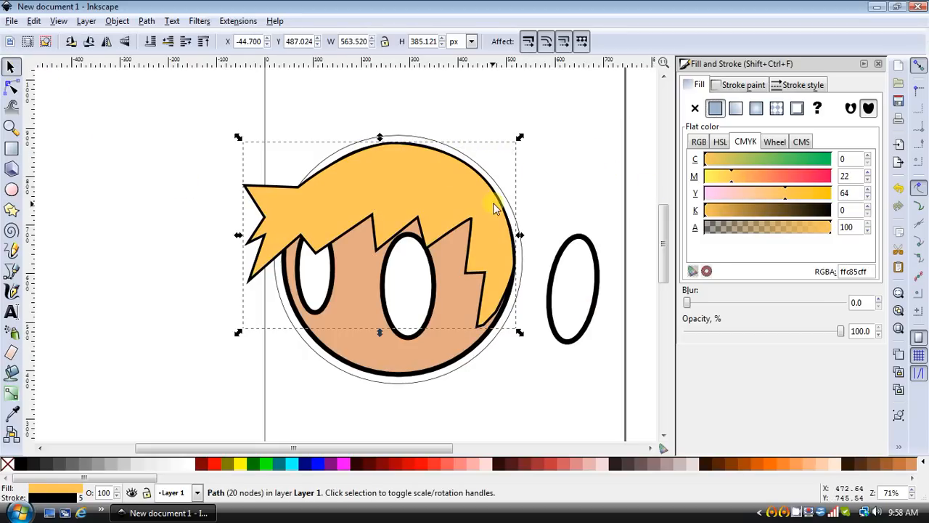
left_click(11, 106)
left_click(11, 87)
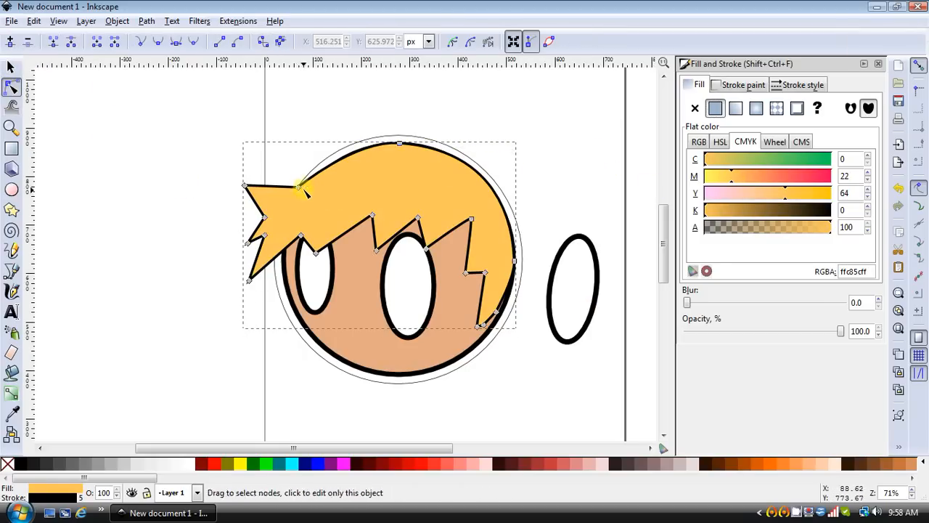
left_click_drag(299, 188, 301, 175)
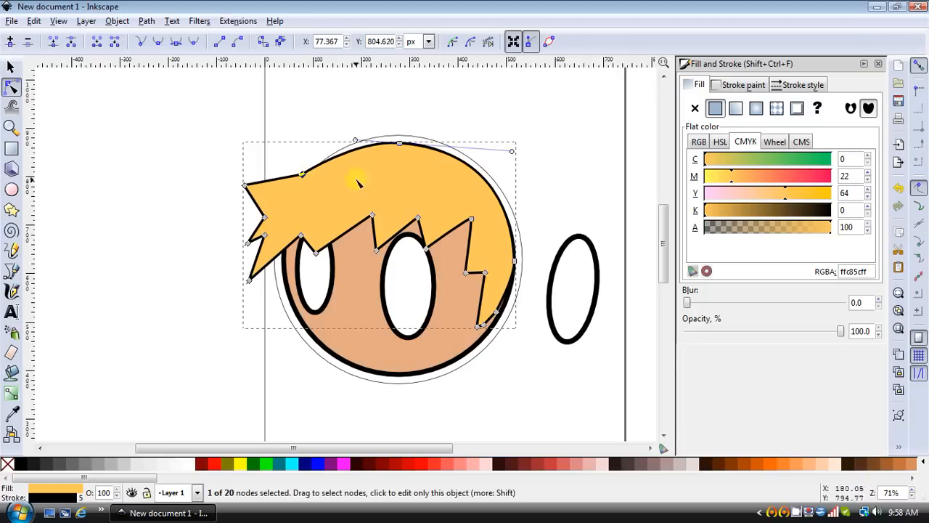
left_click(160, 43)
left_click(281, 96)
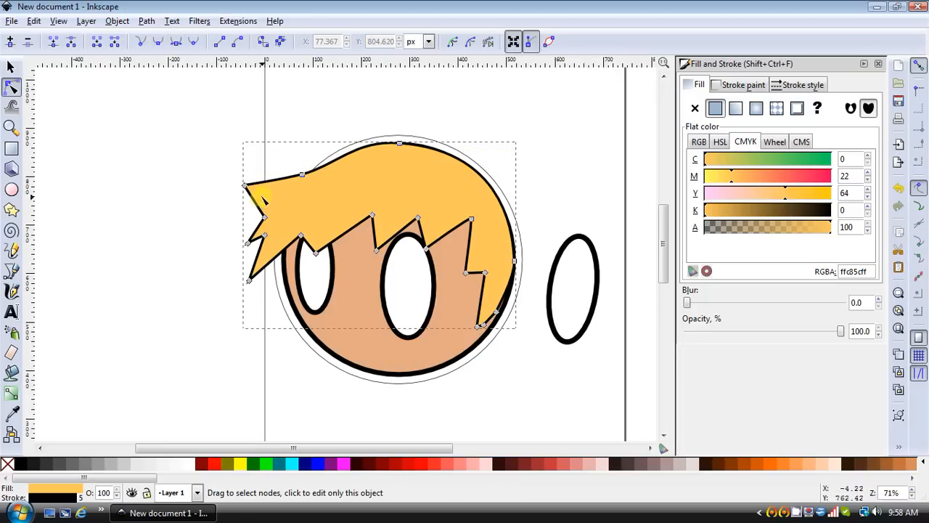
Reshape the left tuft by moving its notches toward the head, raising the middle spike and pulling the lowest spike inward.
left_click_drag(265, 217, 283, 209)
left_click_drag(248, 243, 281, 229)
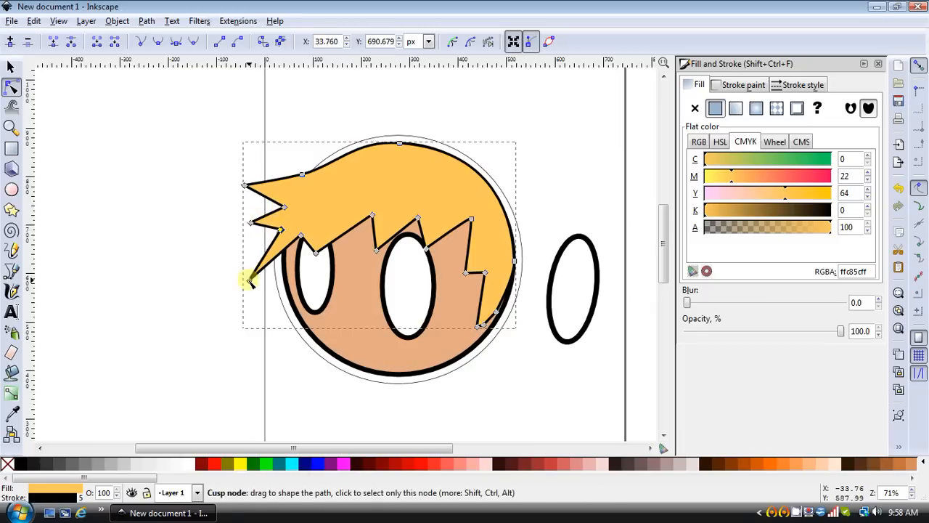
left_click_drag(249, 281, 265, 268)
left_click(427, 71)
left_click(425, 83)
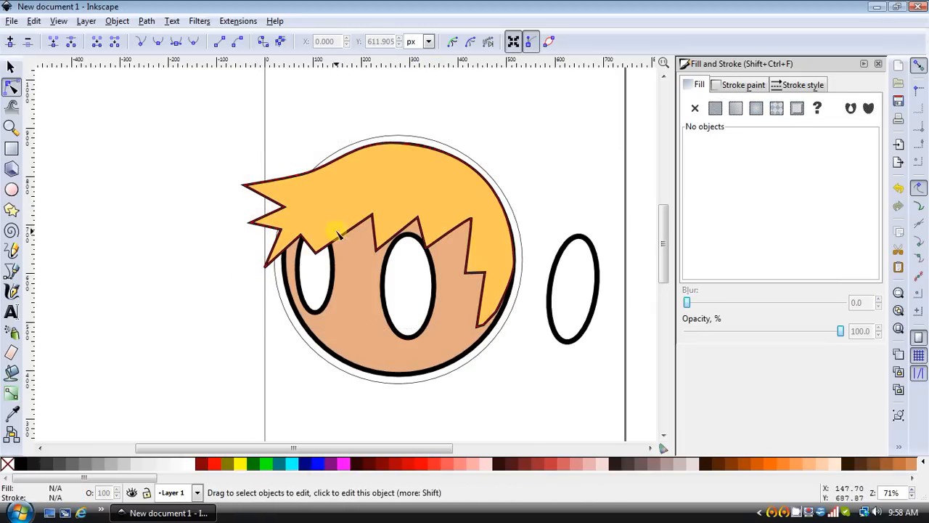
Make the node at the fringe's peak between the two eyes symmetric and adjust its handles to curve the adjoining edges.
left_click(337, 234)
left_click(372, 216)
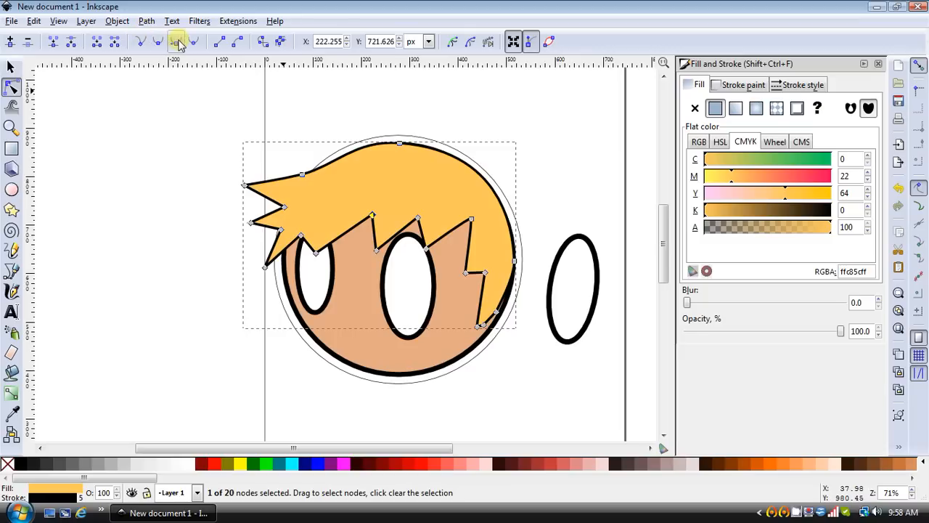
left_click_drag(392, 209, 374, 215)
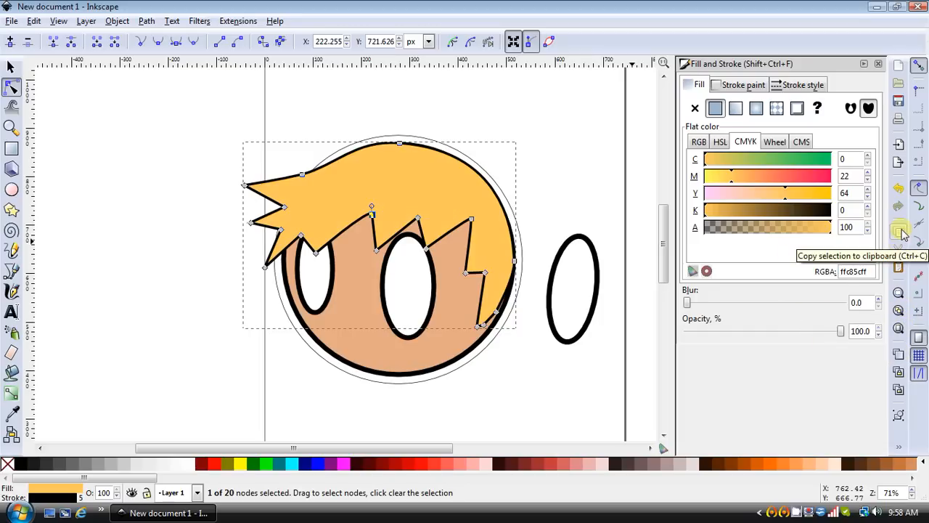
Turn off snapping.
left_click(918, 65)
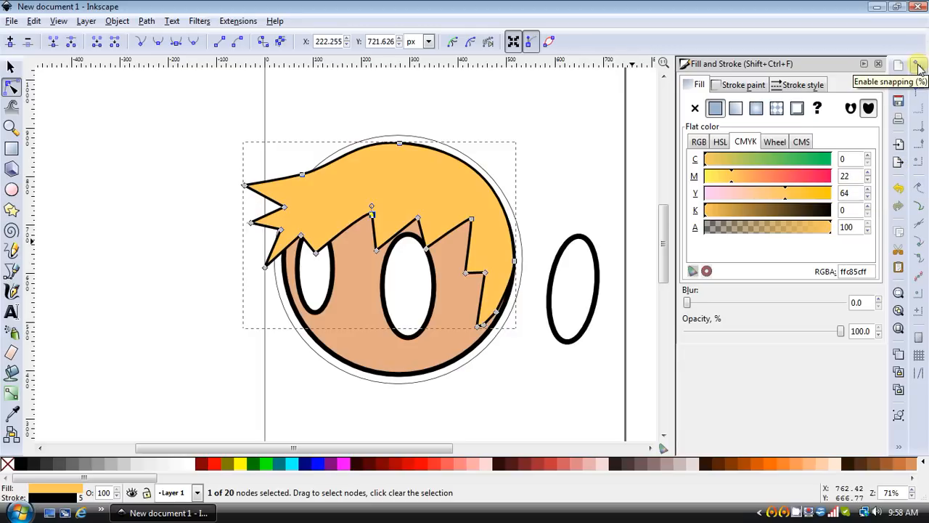
left_click(916, 68)
left_click(917, 66)
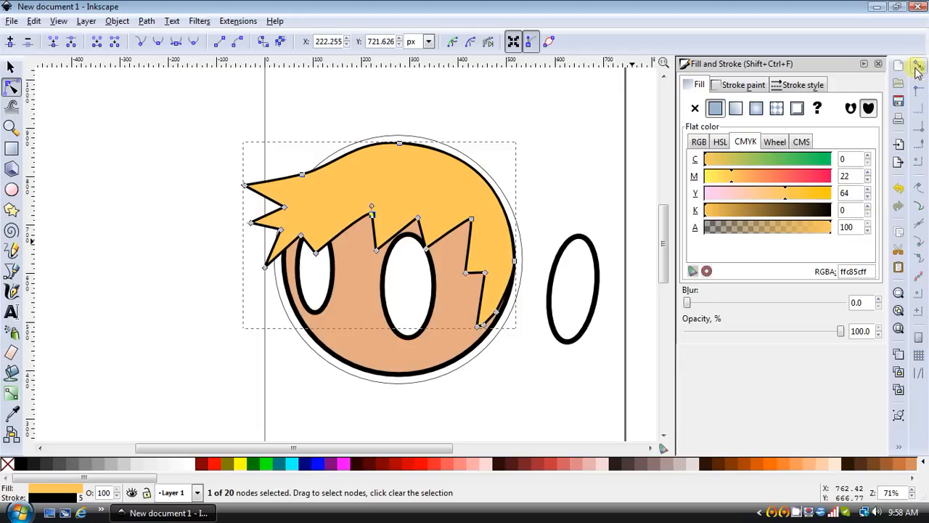
left_click(917, 66)
left_click(917, 66)
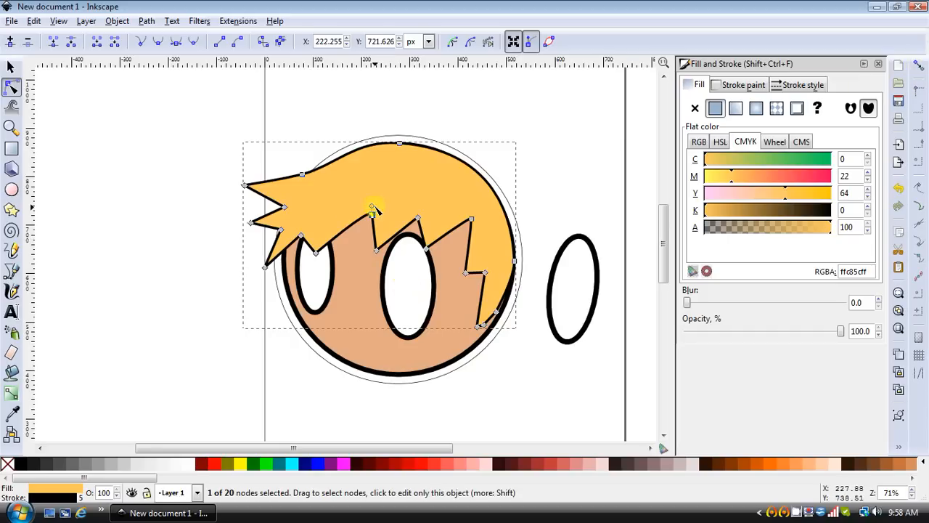
Fine-tune the handles of the fringe peak between the two eyes to refine its curve, and deselect the hair.
left_click_drag(367, 204, 372, 210)
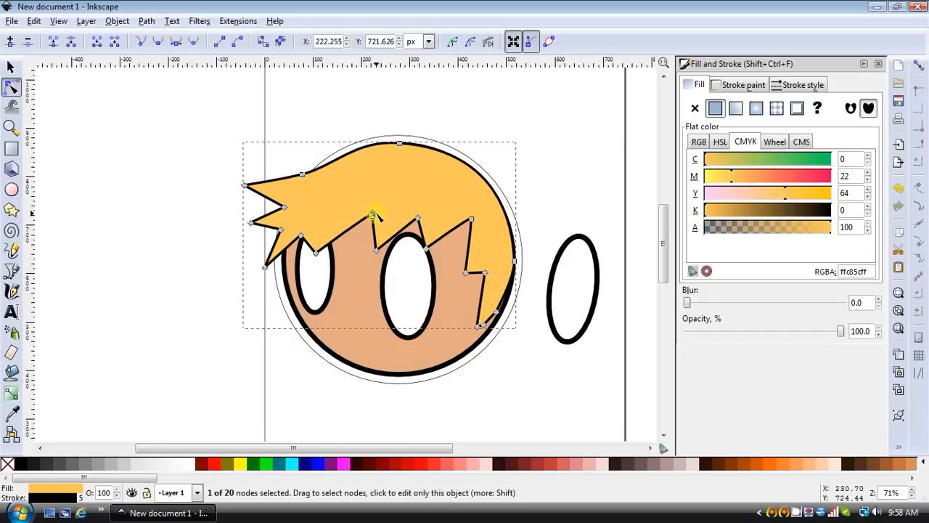
mouse_move(371, 212)
left_mouse_down()
mouse_move(354, 193)
mouse_move(368, 209)
left_mouse_up()
left_click(510, 93)
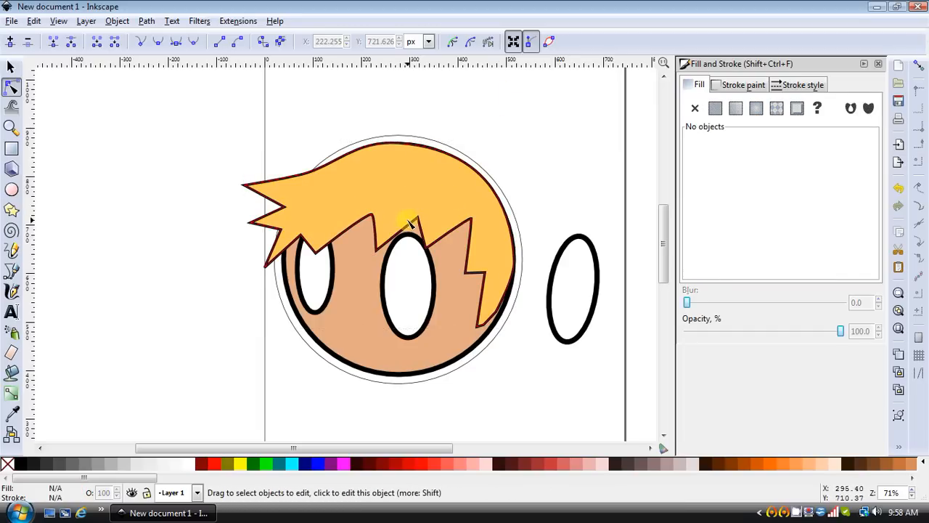
Lower the hair fringe's rightmost peak slightly and give its adjoining edges a gentle curve.
left_click(410, 224)
left_click_drag(473, 240, 468, 231)
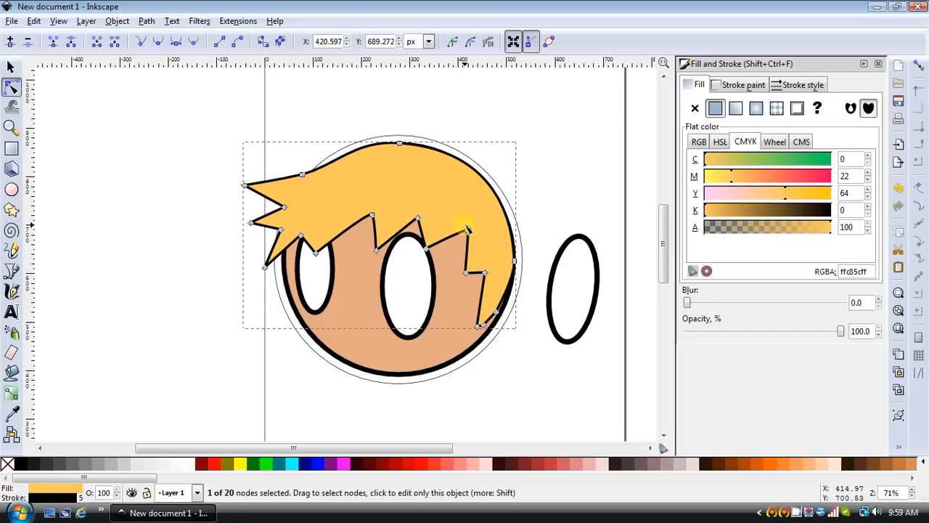
left_click_drag(468, 230, 468, 230)
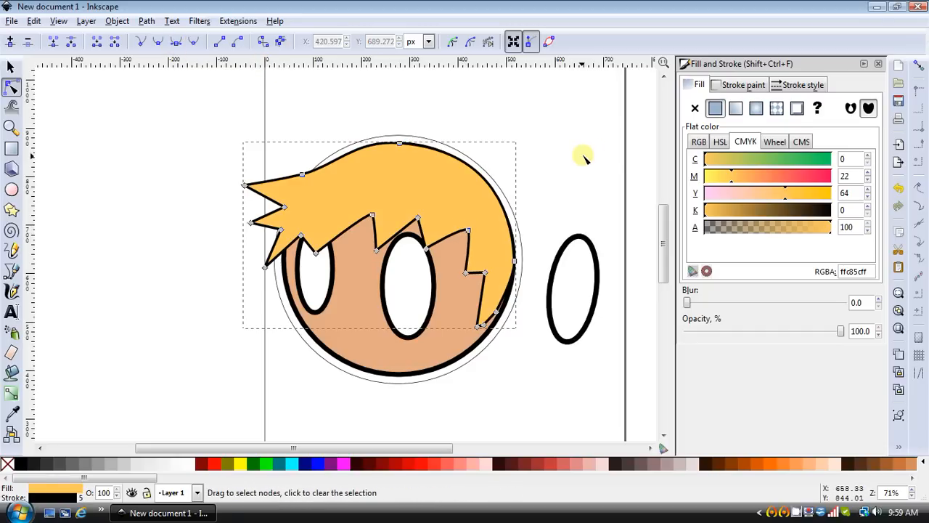
left_click(584, 158)
scroll(523, 218, "up", 2)
scroll(450, 226, "down", 1)
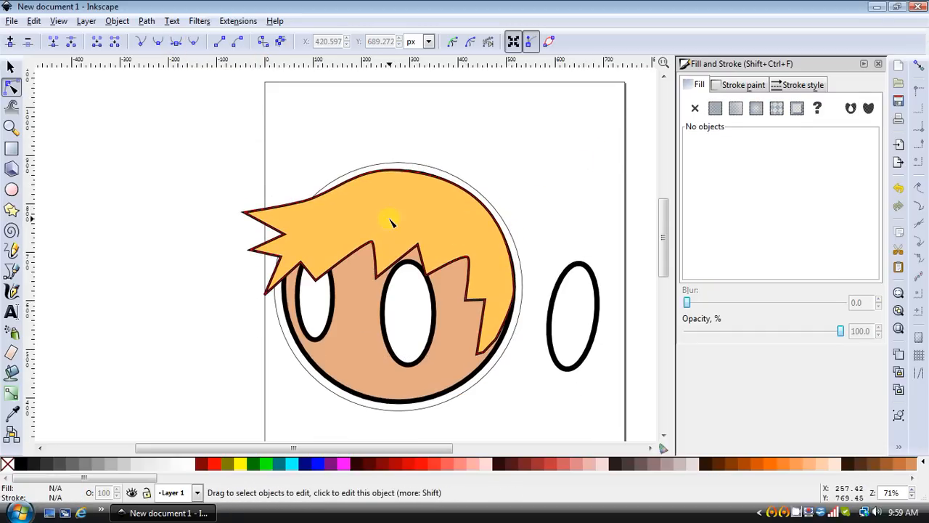
left_click(465, 239)
scroll(465, 243, "down", 2)
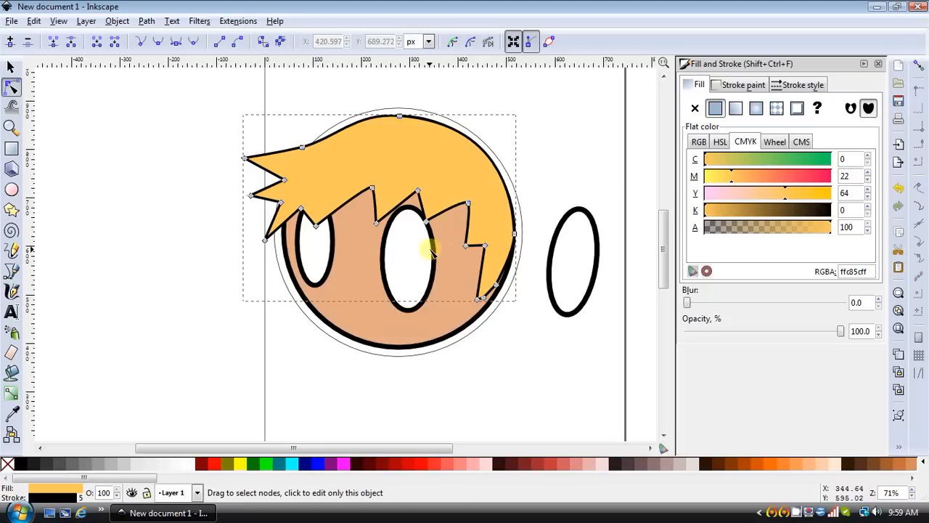
Place the spare white ellipse in front of the hair at the head's right edge and shorten it to about 173 px high.
left_click(11, 66)
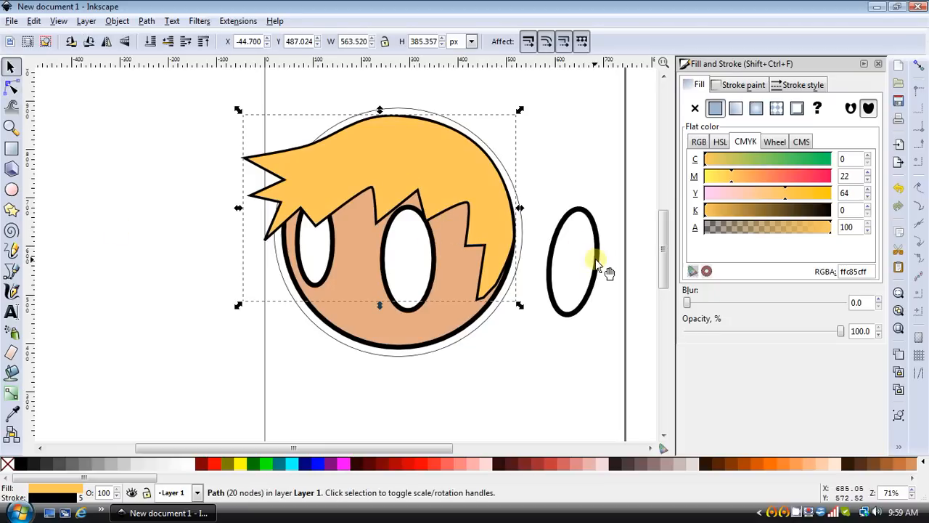
left_click_drag(596, 261, 563, 246)
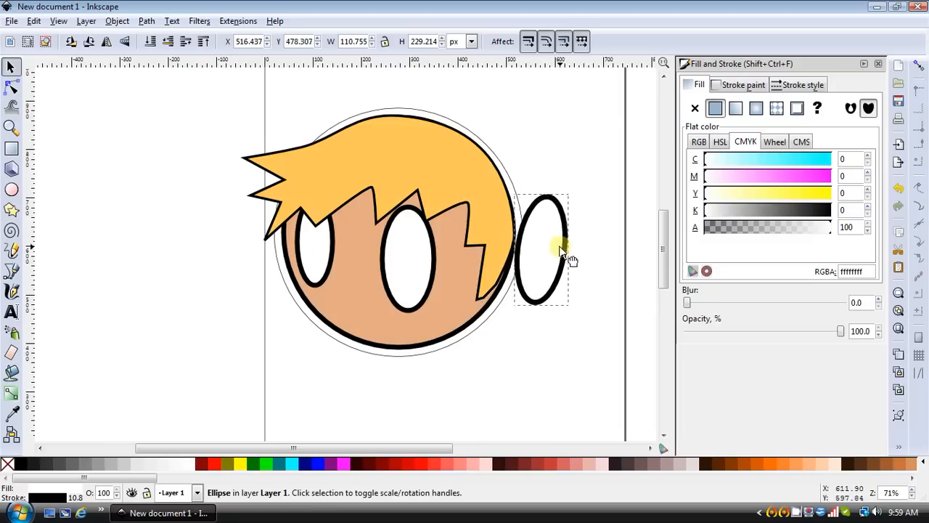
left_click(187, 42)
left_click_drag(550, 224, 513, 228)
left_click(205, 42)
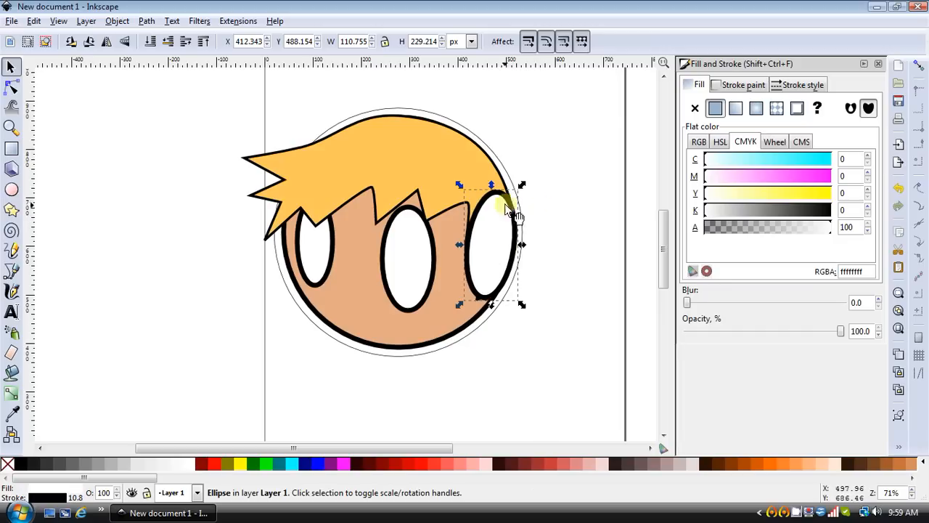
left_click_drag(493, 186, 491, 212)
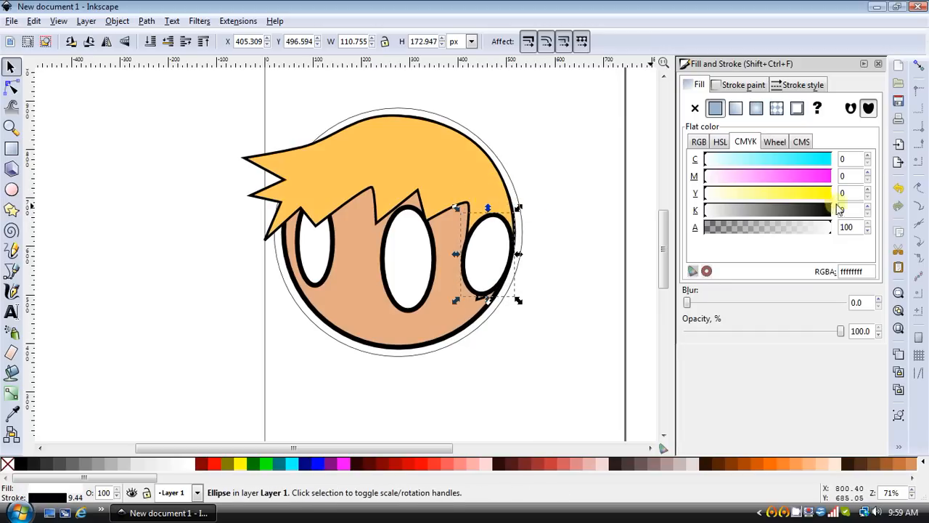
Fill the ellipse at the head's right edge with dark grey, CMYK 0, 0, 0, 67, and deselect it.
left_click_drag(761, 210, 789, 213)
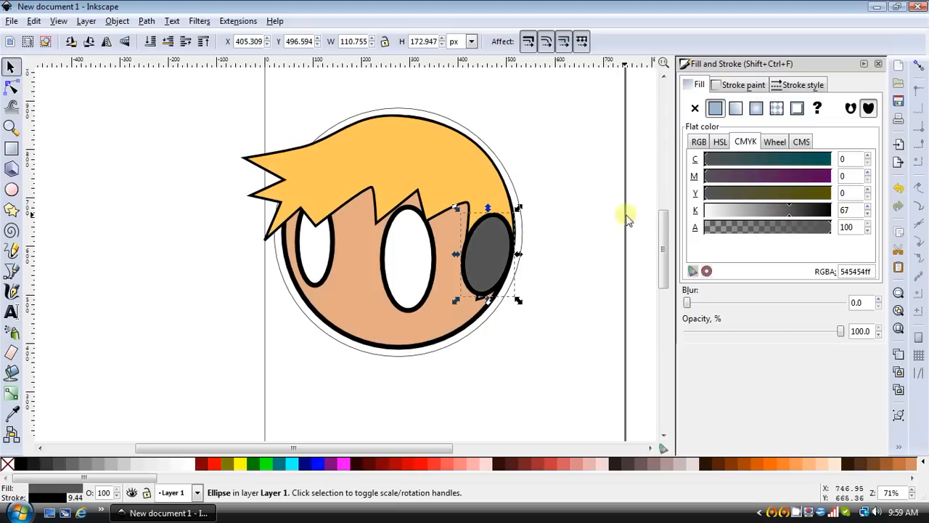
left_click(580, 214)
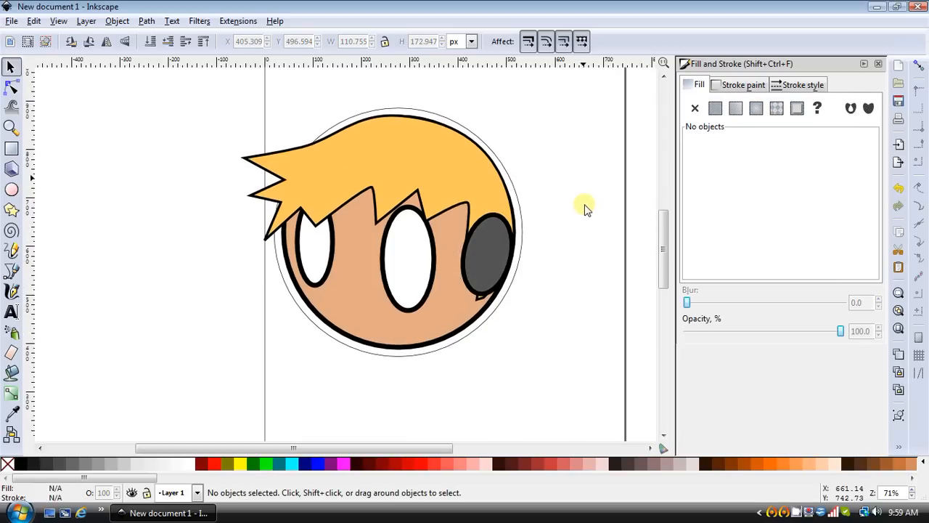
key("plus")
key("minus")
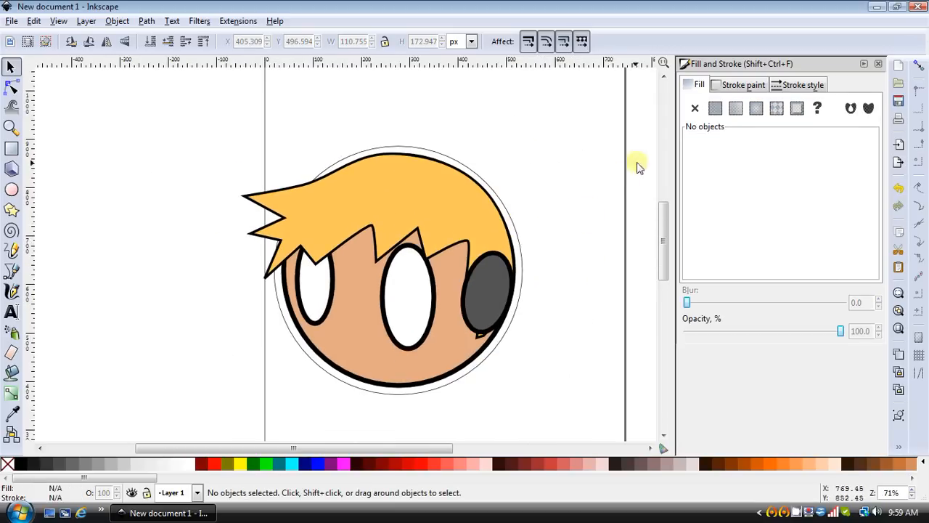
left_click(13, 269)
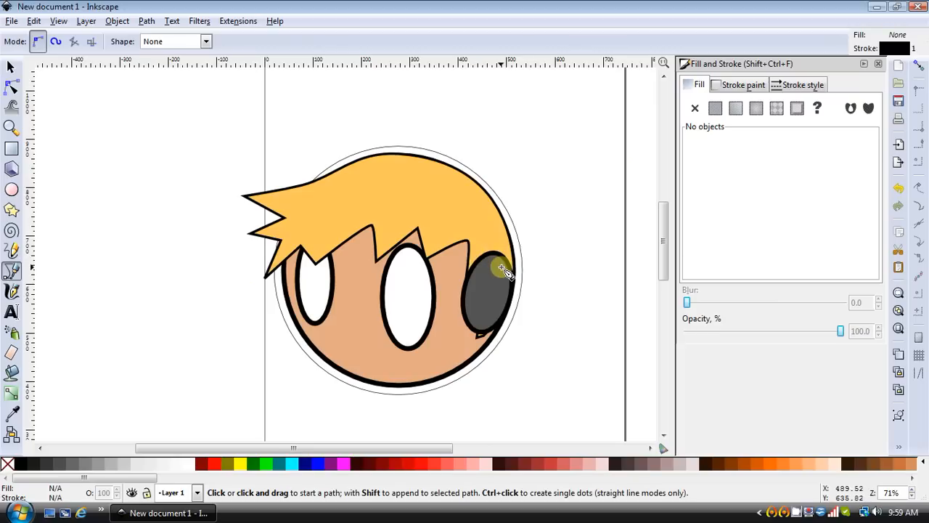
left_click(502, 266)
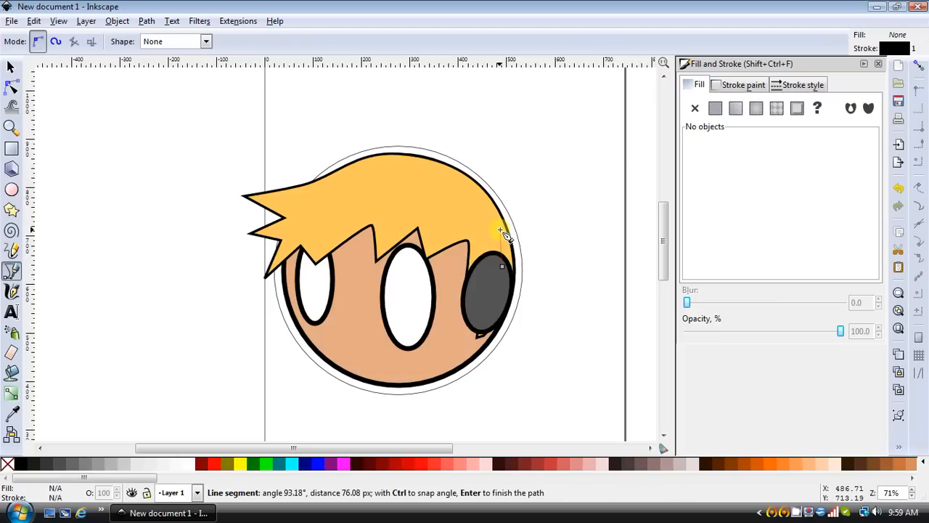
left_click(502, 232)
left_click(400, 155)
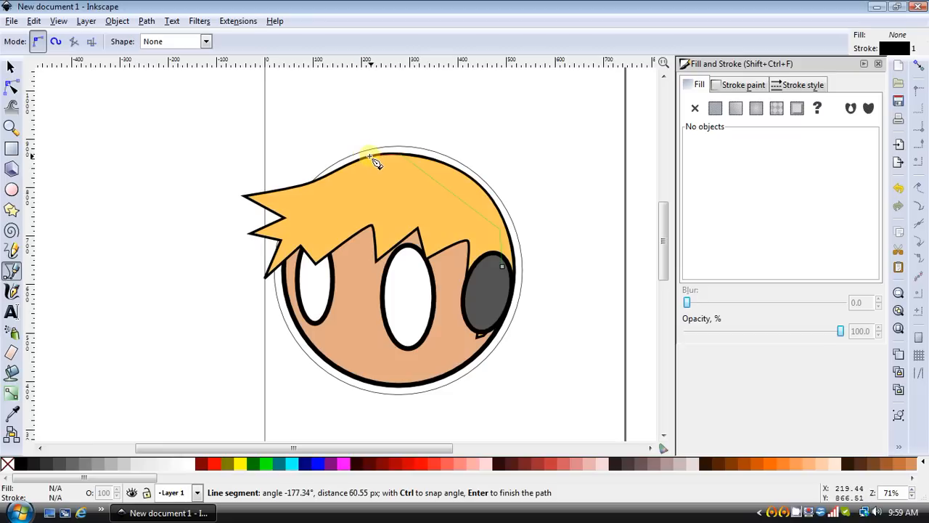
key("Return")
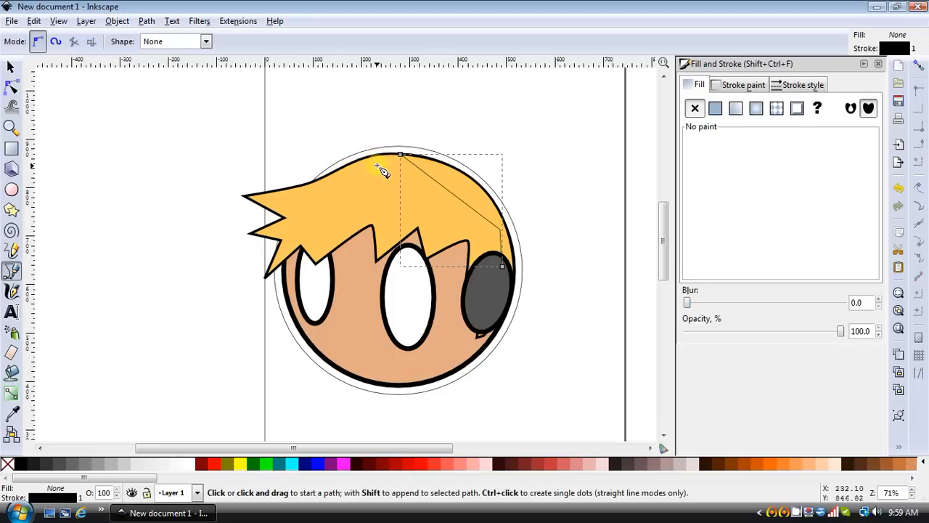
key("Delete")
Draw a closed straight-sided band from the grey ellipse over the top of the hair to the left tuft's base and back.
left_click(503, 254)
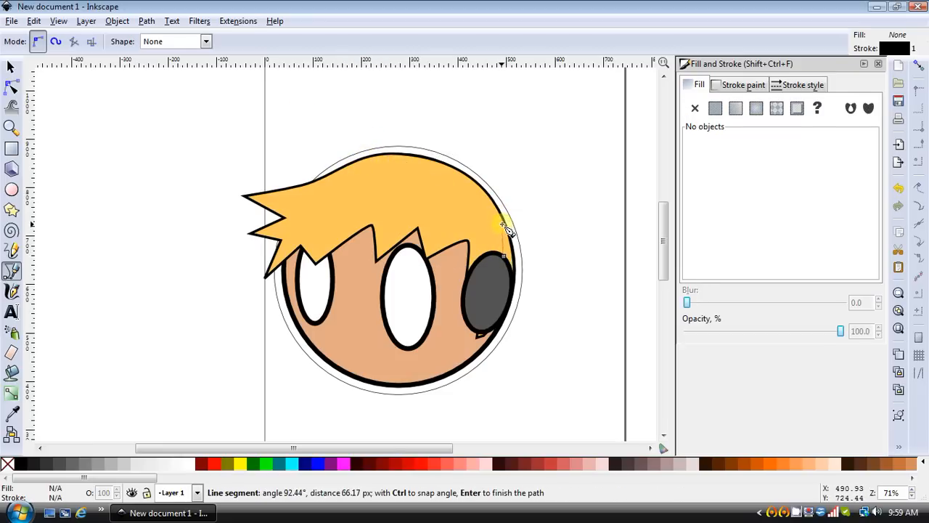
left_click(401, 156)
left_click(337, 169)
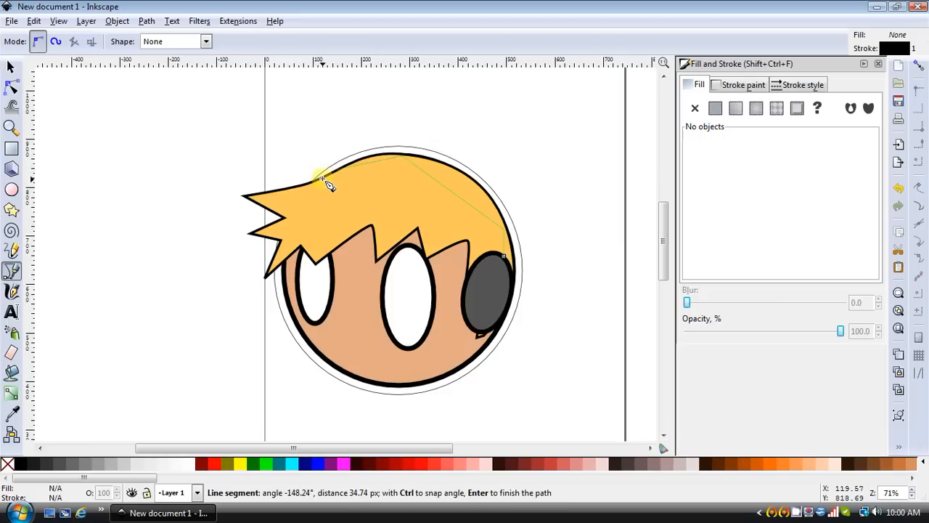
left_click(321, 179)
left_click(391, 172)
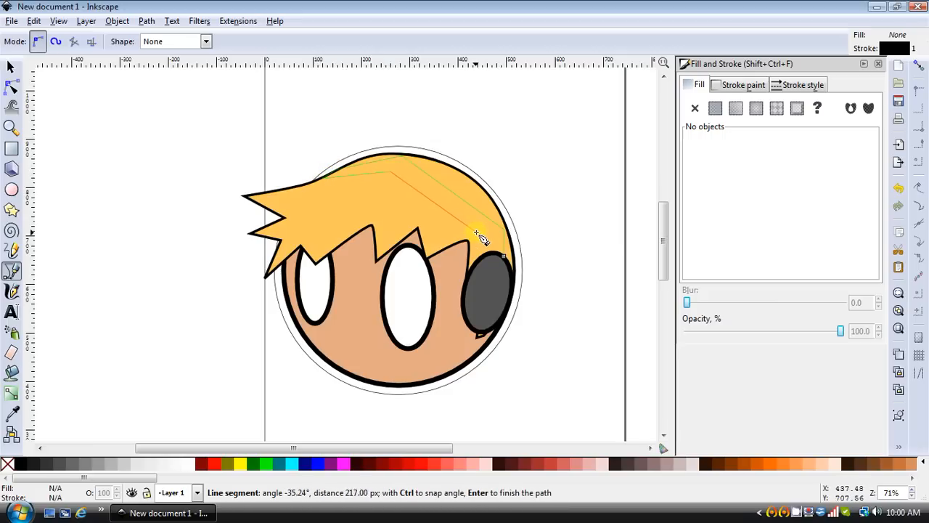
left_click(480, 236)
left_click(500, 269)
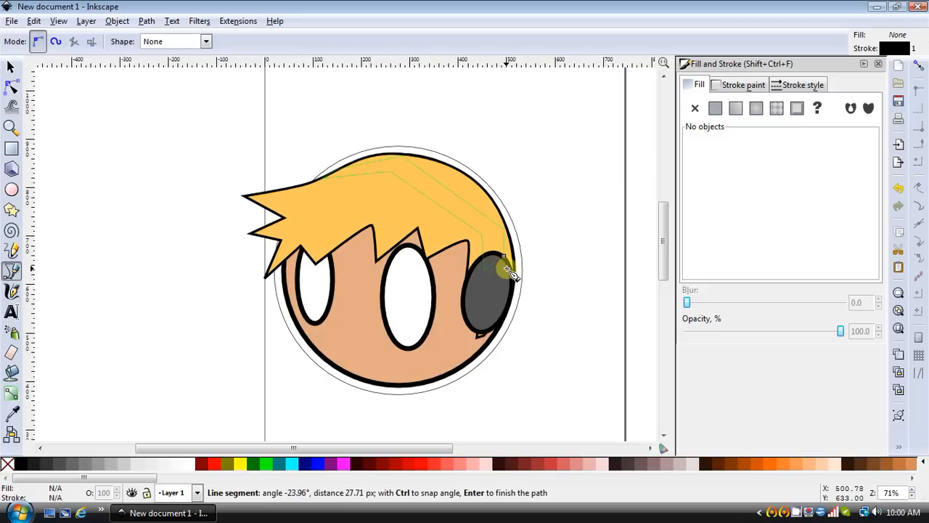
left_click(502, 257)
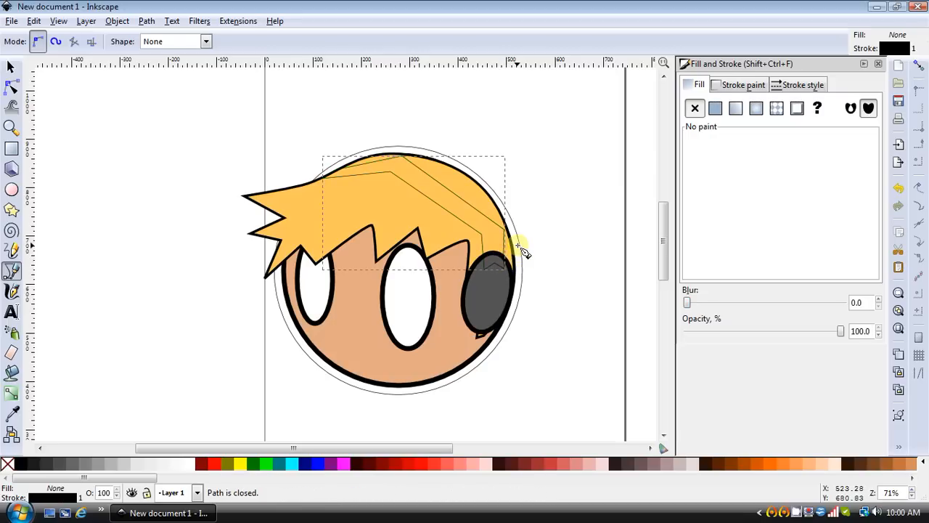
Make the band's outer and inner nodes at the top of the head symmetric and reposition them so its edges curve along the hair.
key("n")
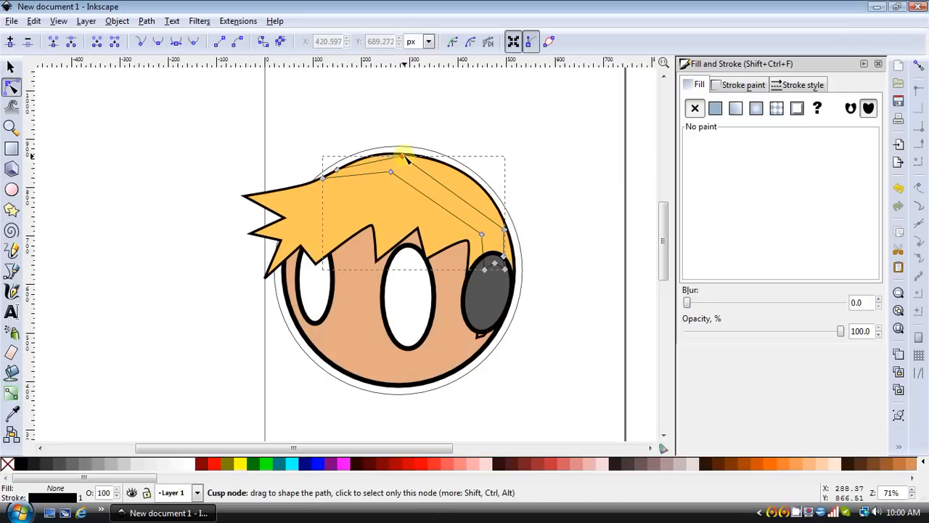
left_click_drag(403, 167, 450, 168)
left_click(175, 41)
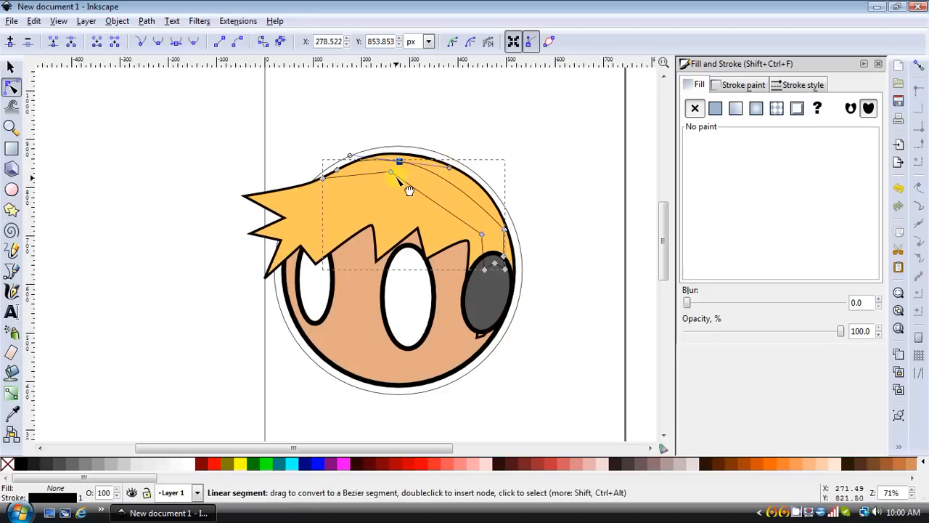
left_click_drag(391, 172, 383, 172)
left_click(176, 41)
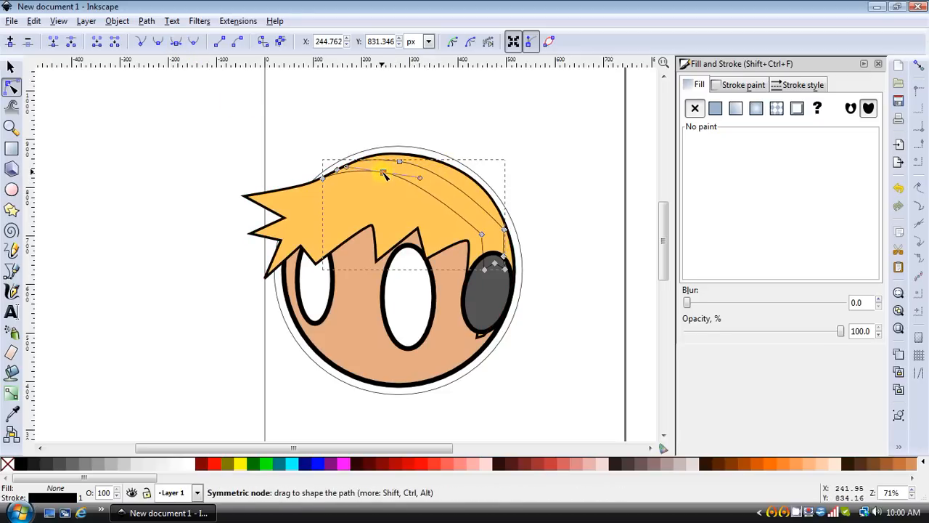
left_click_drag(384, 179, 391, 184)
left_click(555, 205)
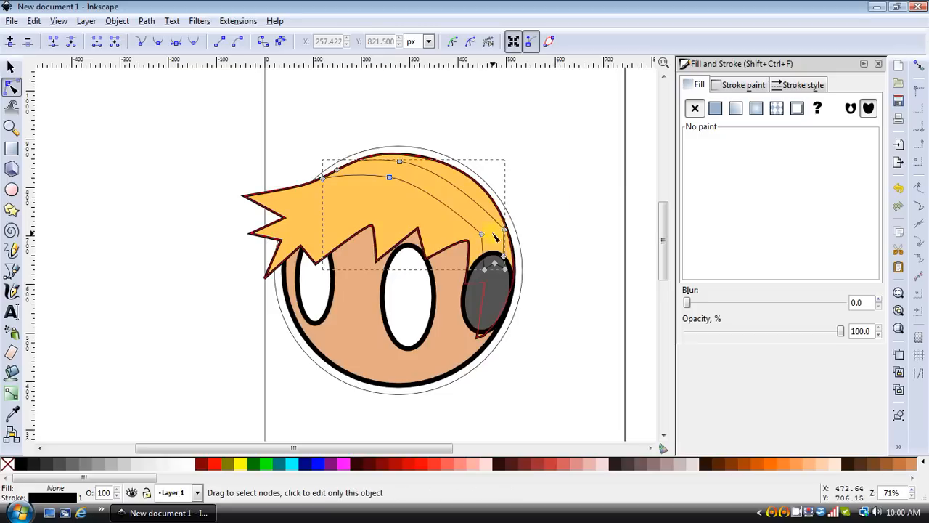
Make the nodes at the band's inner and outer bends above the grey ellipse symmetric.
left_click(389, 177)
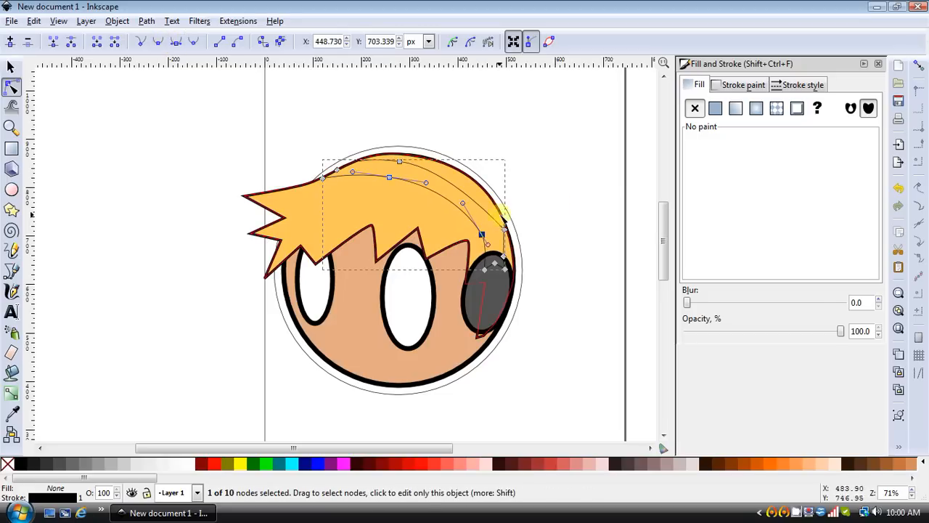
left_click(503, 229)
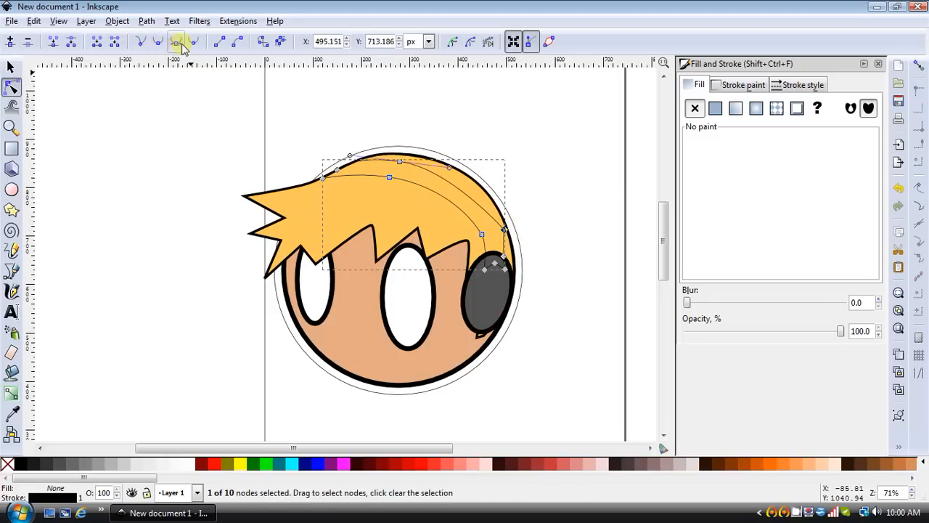
left_click(504, 135)
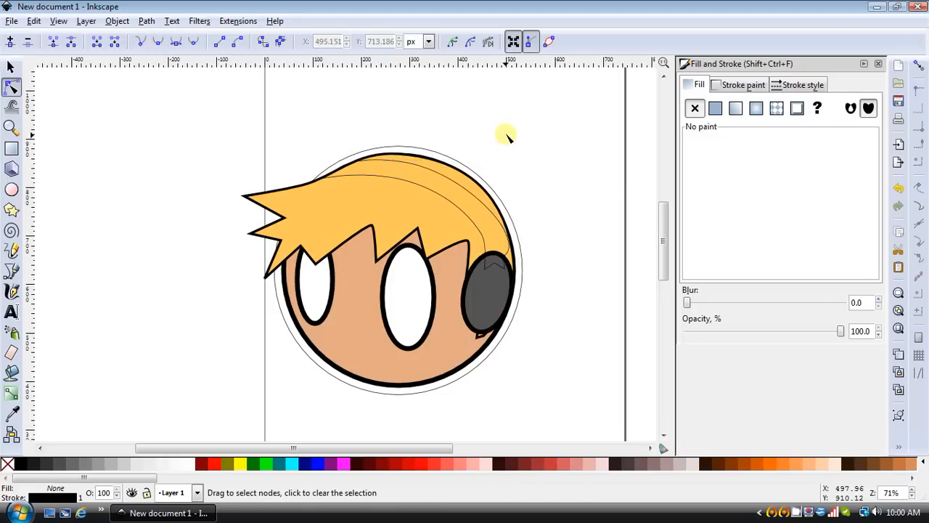
Delete the band's outer bend node above the grey ellipse and pull the end node's handle outward to round the outer edge.
left_click(512, 238)
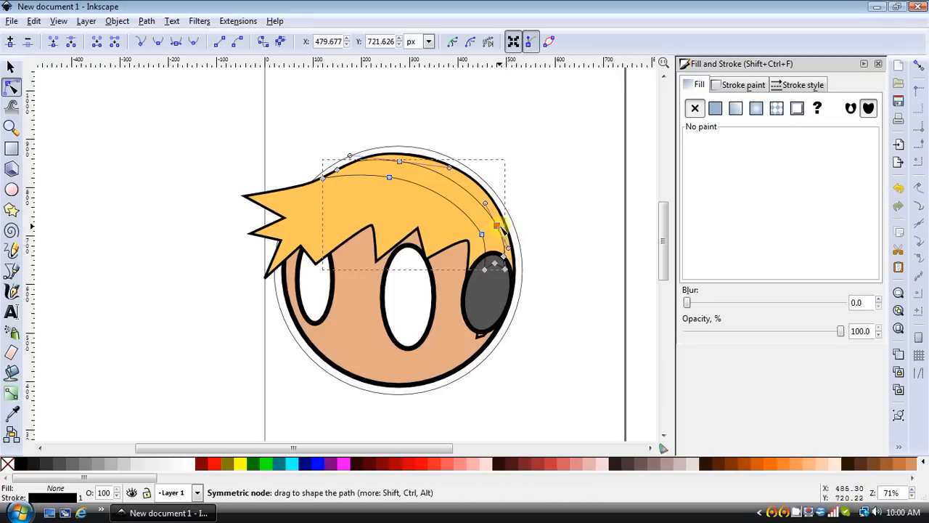
left_click(500, 228)
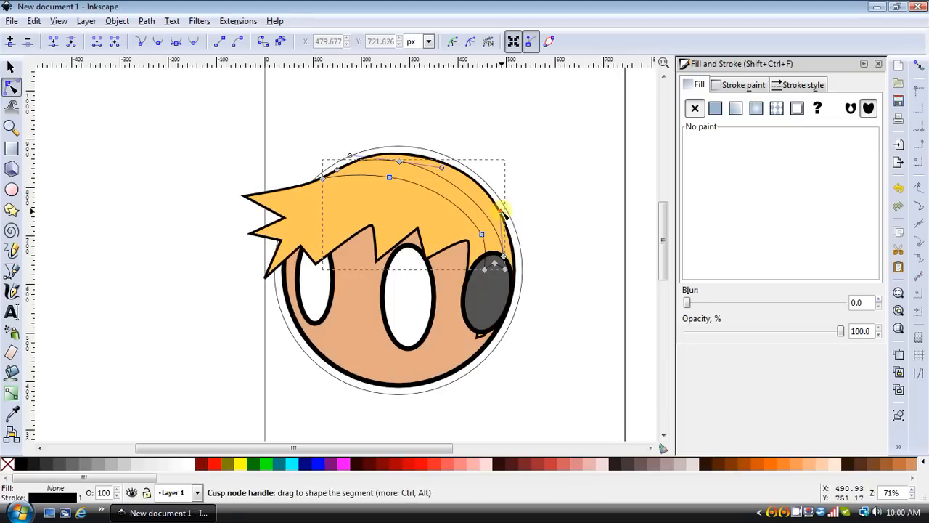
left_click_drag(502, 212, 514, 201)
left_click(541, 201)
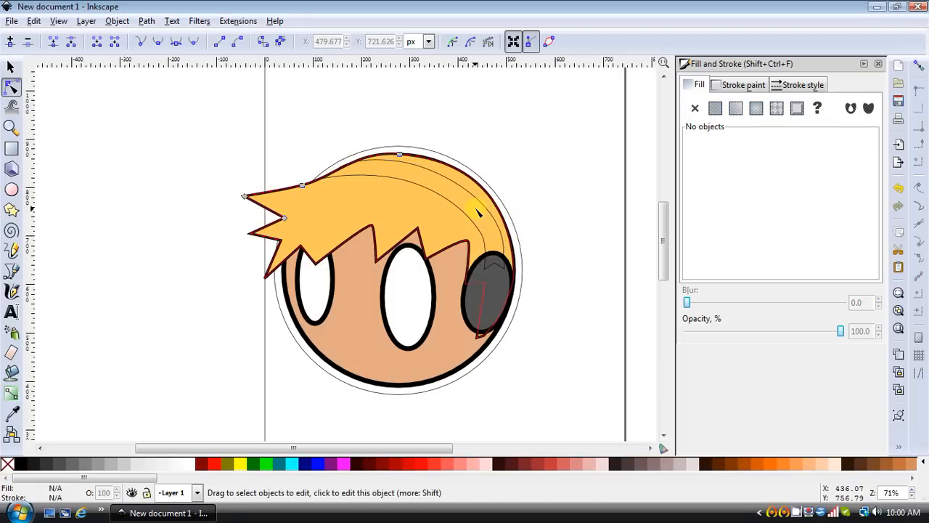
Set the outline width of the curved band over the hair to 7 px.
left_click(477, 212)
left_click(437, 200)
left_click(794, 85)
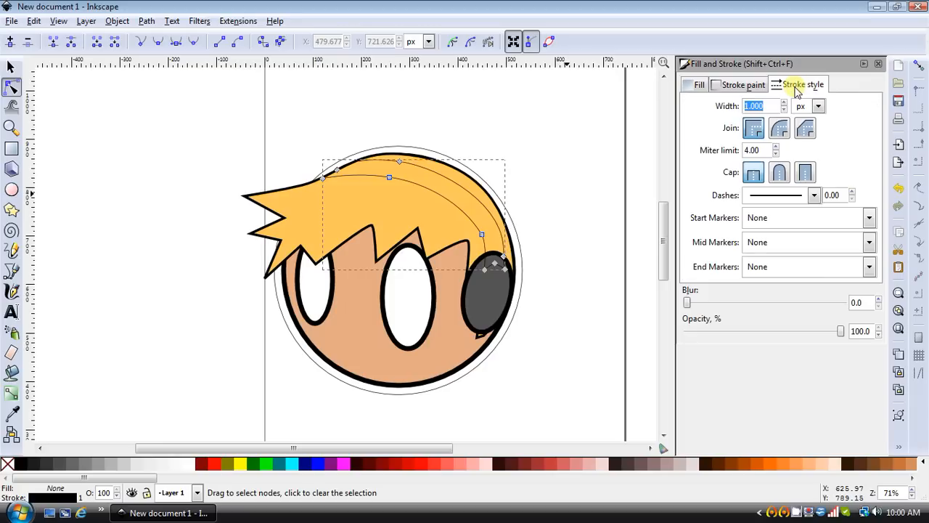
type("5")
key("Return")
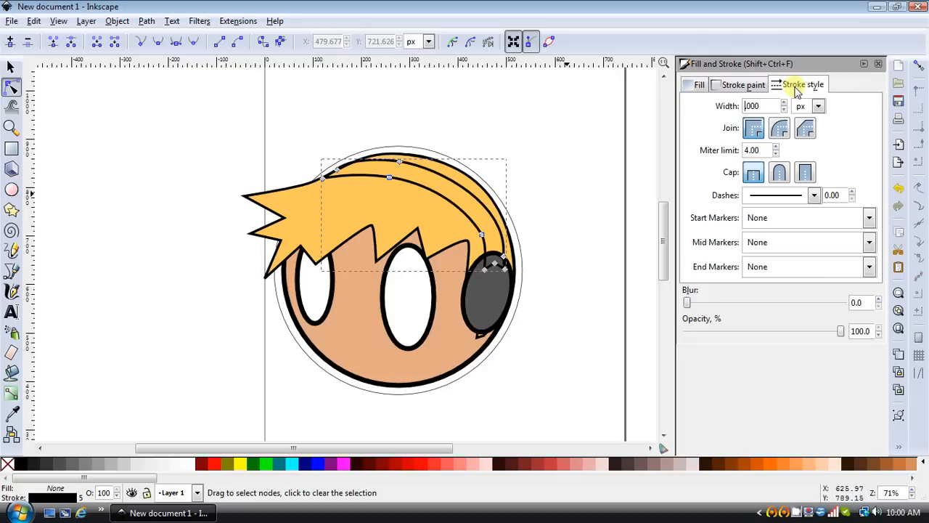
type("7")
key("Return")
Fill the curved band with flat dark grey (545454ff) and deselect it.
left_click(738, 87)
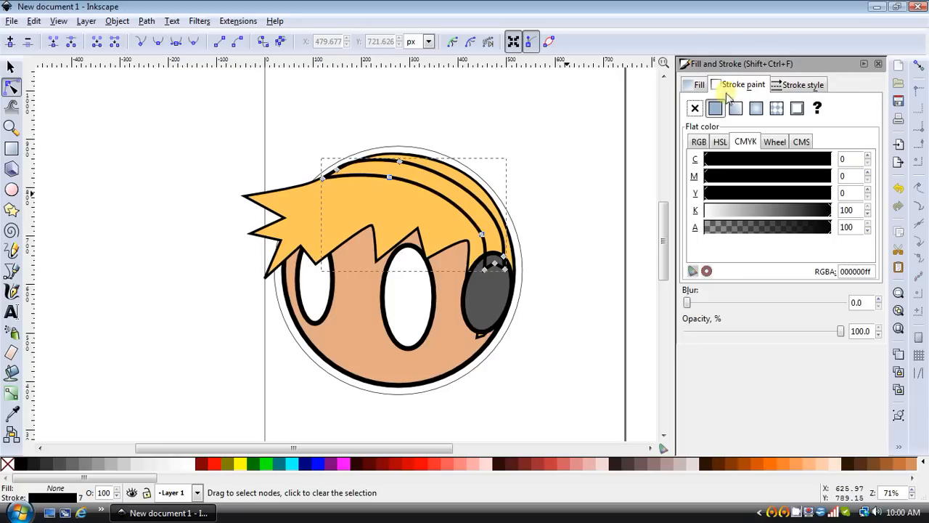
left_click(696, 84)
left_click(715, 108)
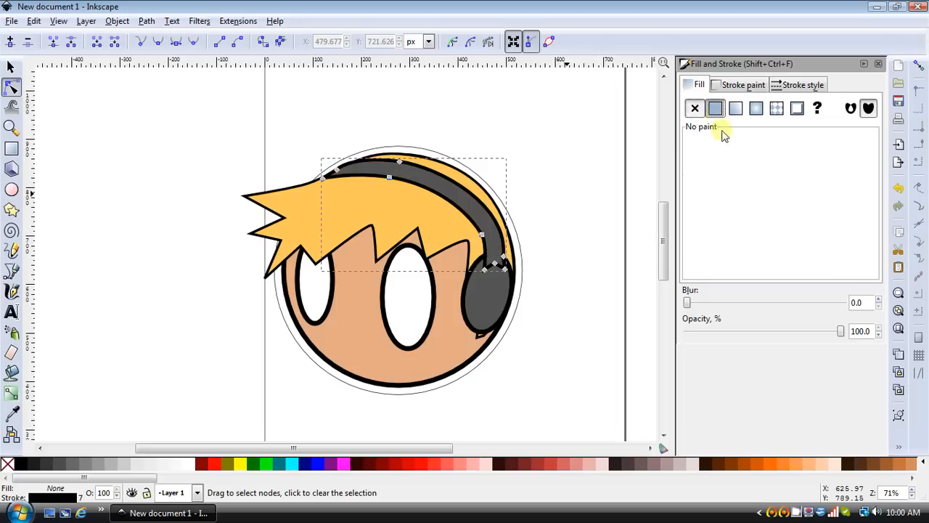
left_click(565, 224)
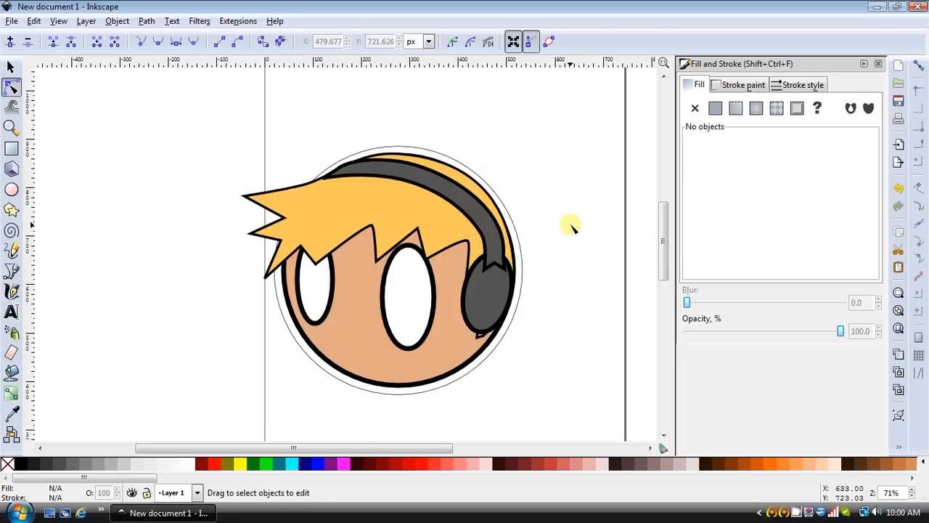
Smooth the band's outer edge by removing the extra node near the earpiece and extending the end handle, and round the band's lower end.
scroll(571, 227, "down", 1)
key("plus")
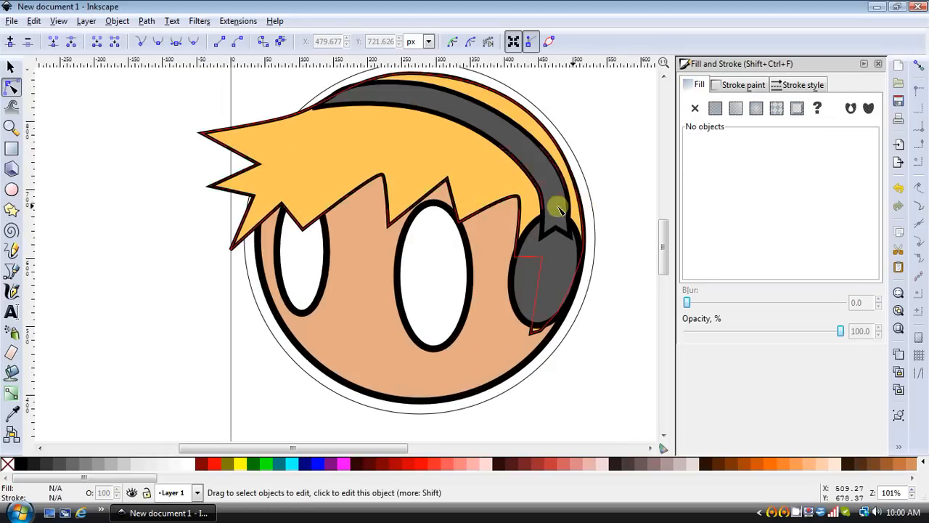
left_click(565, 216)
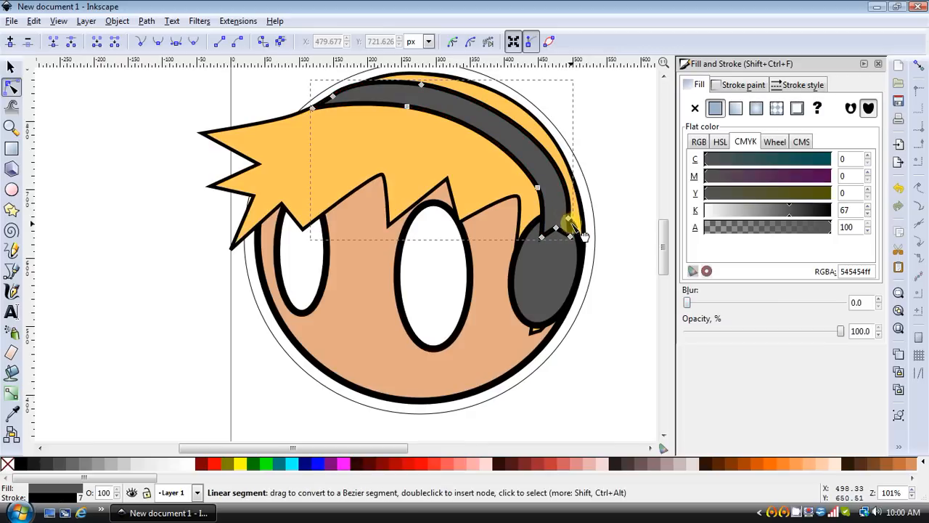
left_click_drag(566, 216, 569, 219)
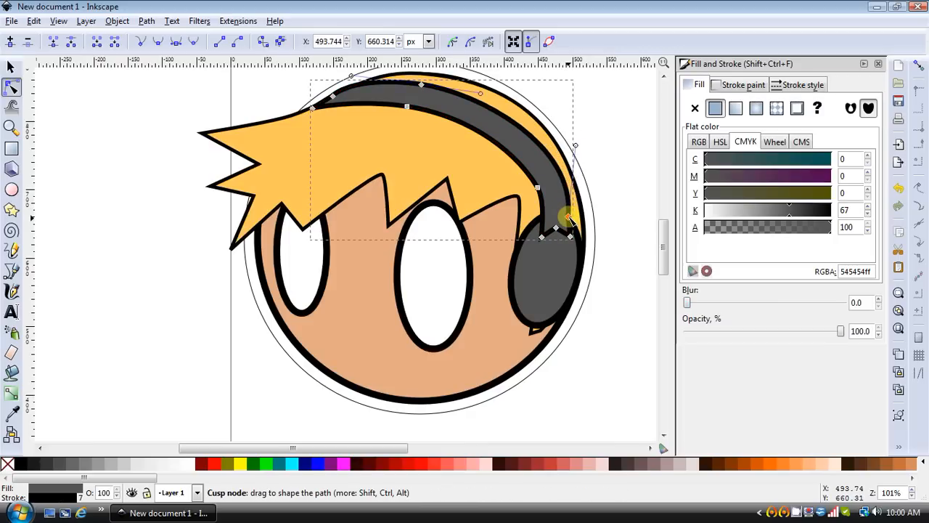
left_click(570, 151)
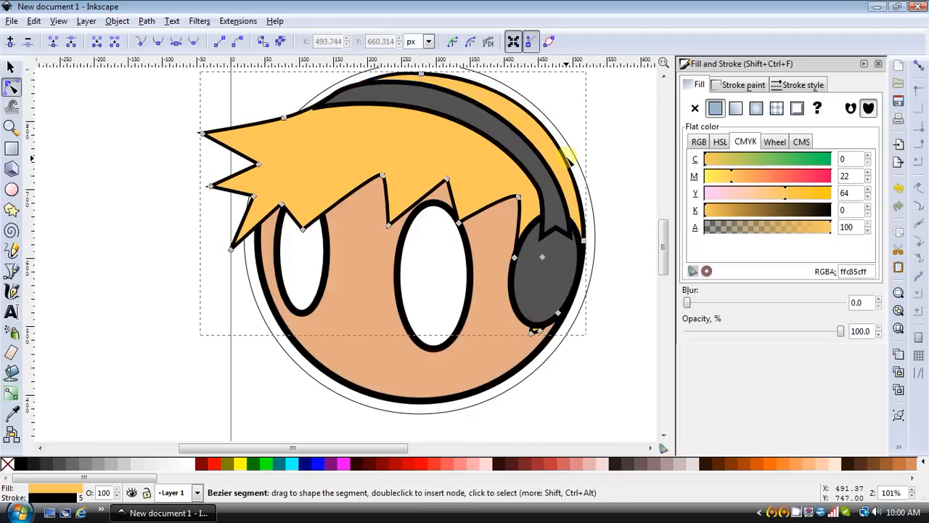
left_click(570, 233)
left_click(571, 235)
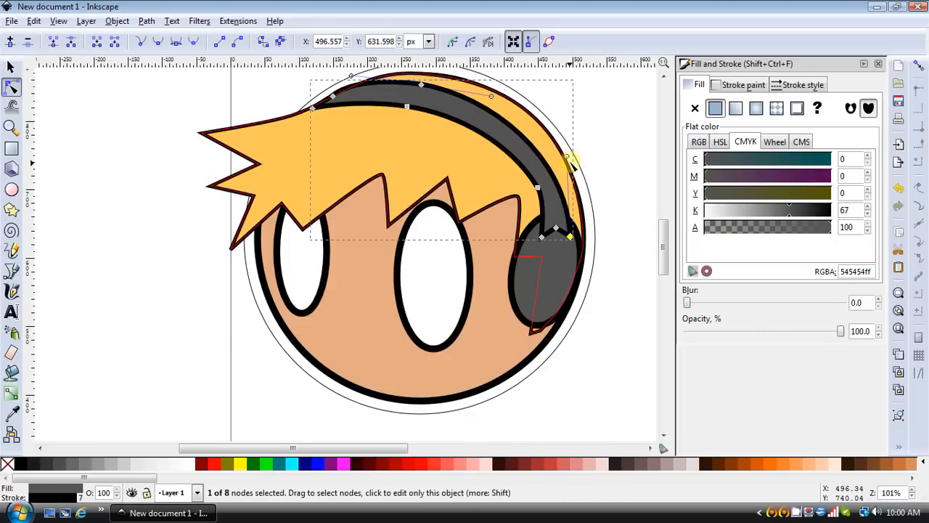
left_click_drag(568, 157, 576, 142)
left_click(565, 241)
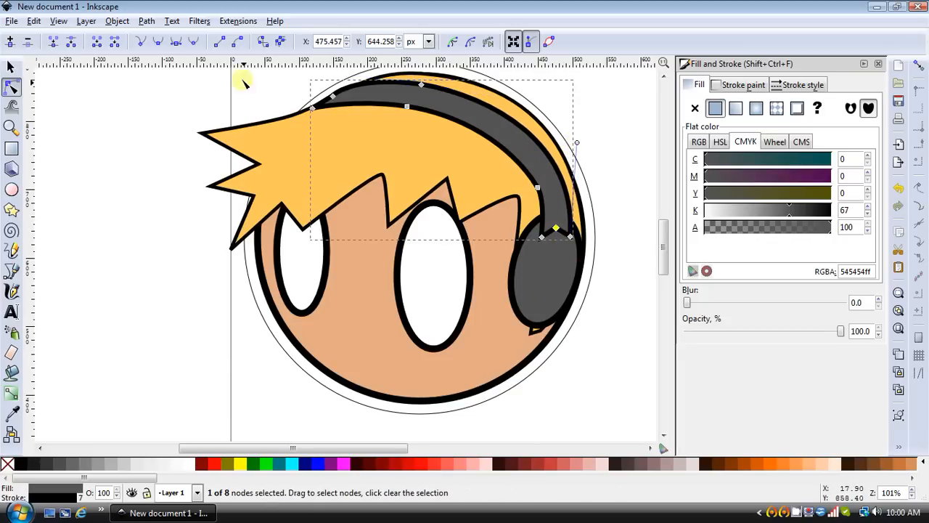
left_click_drag(555, 229, 558, 236)
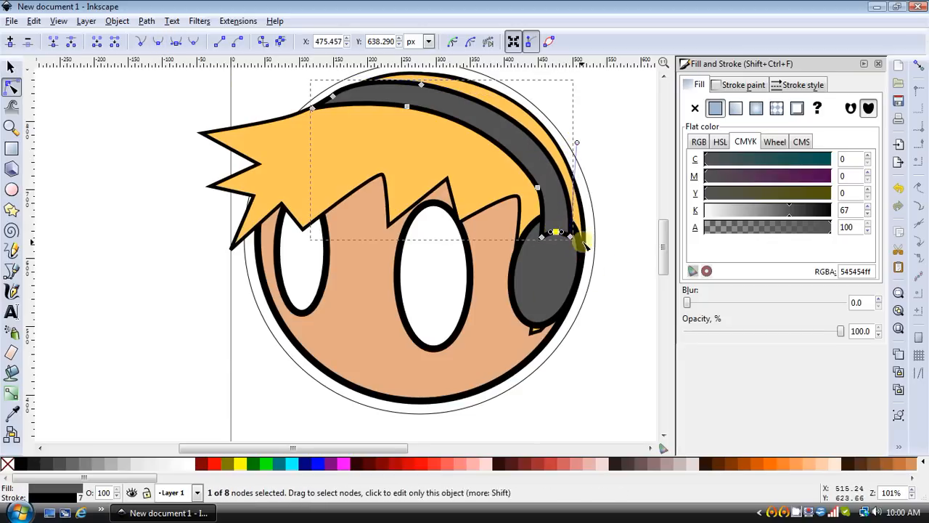
Copy the grey earpiece ellipse and paste a duplicate onto the canvas.
left_click(552, 296)
left_click(34, 21)
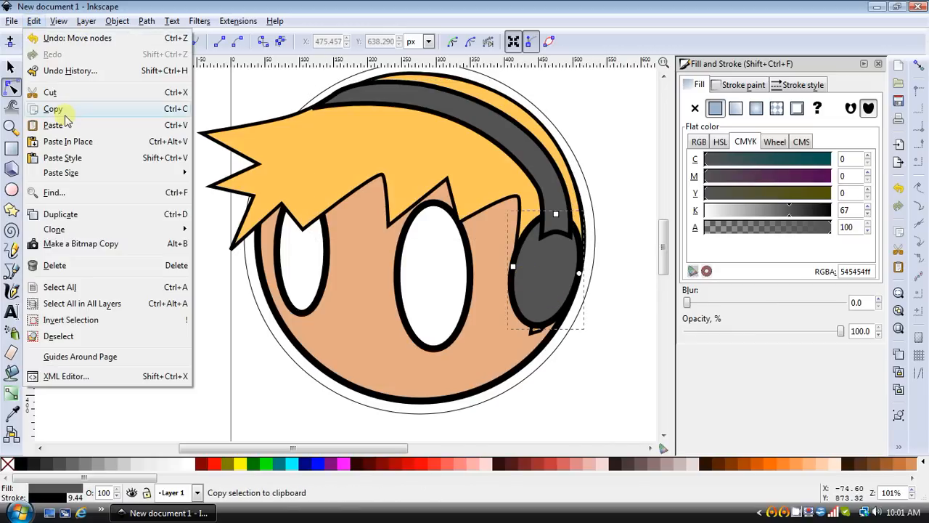
left_click(68, 108)
left_click(33, 21)
left_click(58, 124)
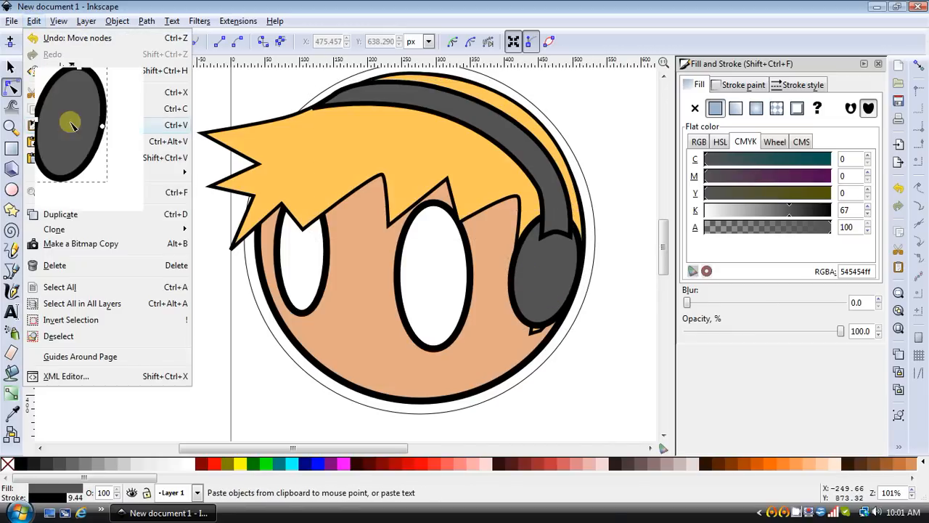
left_click(182, 167)
Place the ellipse copy over the earpiece and the band's end, scaled down to about 75 × 117 px.
left_click(11, 67)
left_click_drag(95, 127, 580, 283)
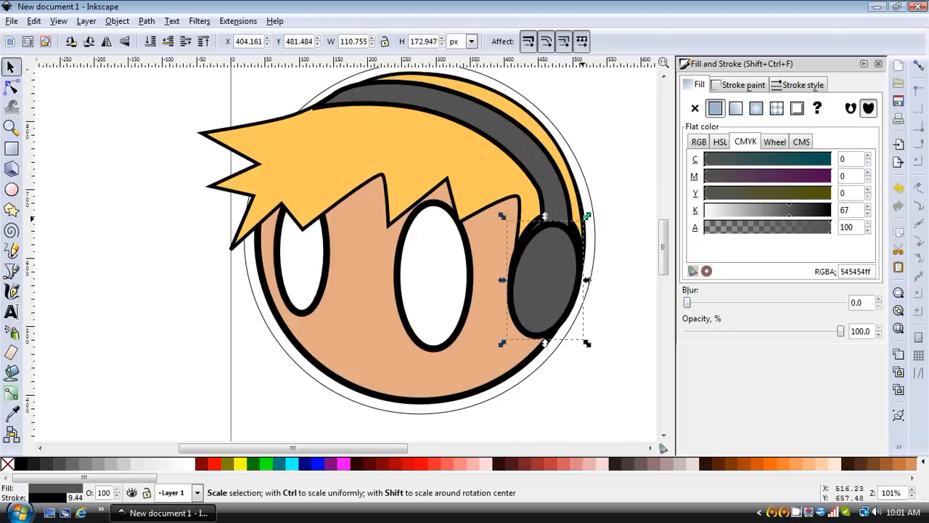
left_click_drag(586, 216, 563, 263)
left_click_drag(580, 229, 561, 256)
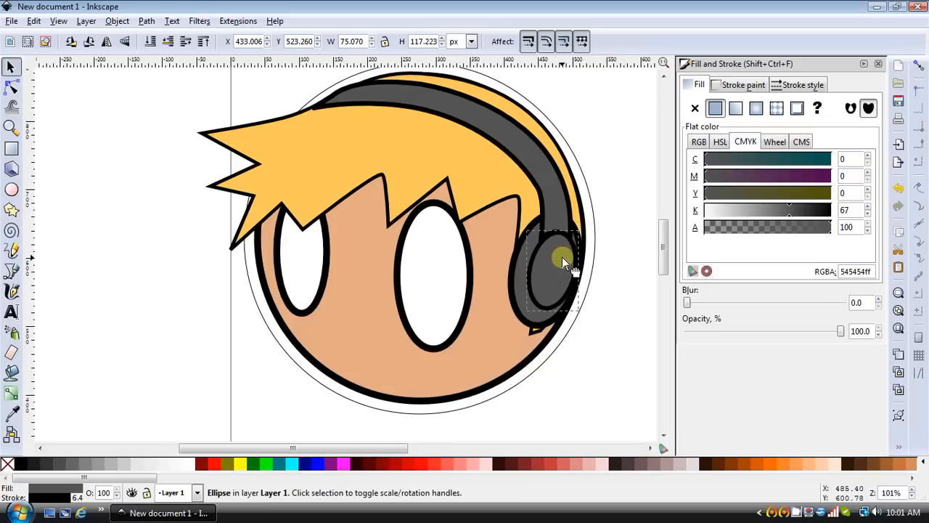
left_click(602, 266)
scroll(605, 372, "up", 1)
scroll(605, 372, "down", 1)
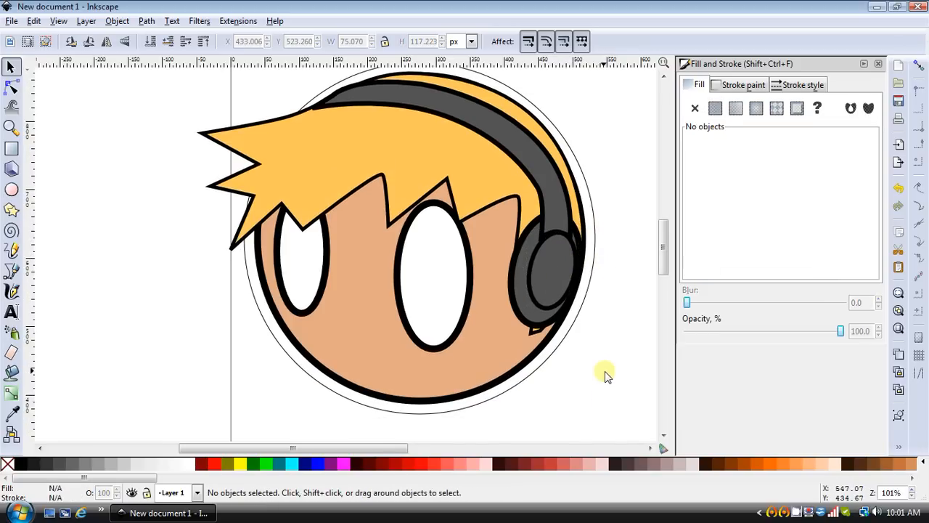
left_click(569, 294)
scroll(597, 328, "up", 1)
scroll(628, 329, "down", 12)
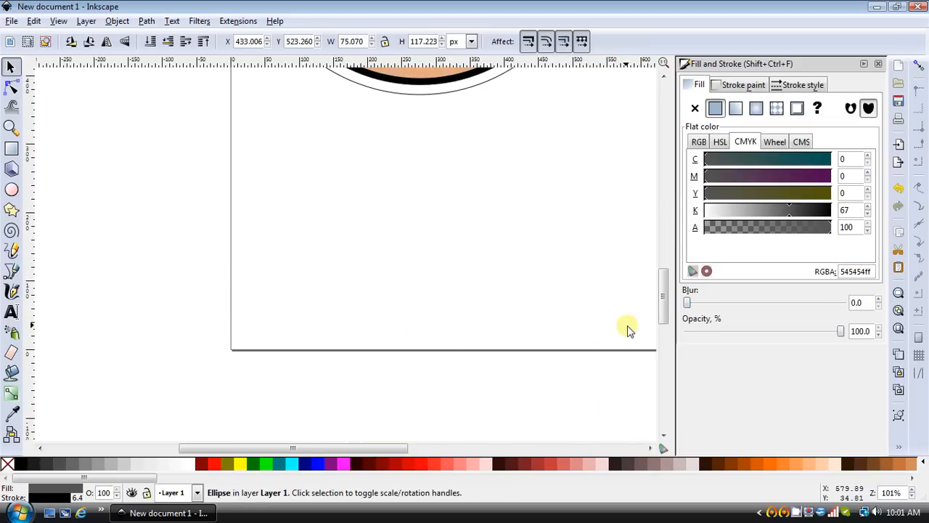
left_click_drag(665, 312, 663, 244)
left_click(617, 349)
Draw a thin closed straight-sided microphone boom, bent once, from the earpiece's lower edge to just below the larger eye.
scroll(623, 355, "down", 2)
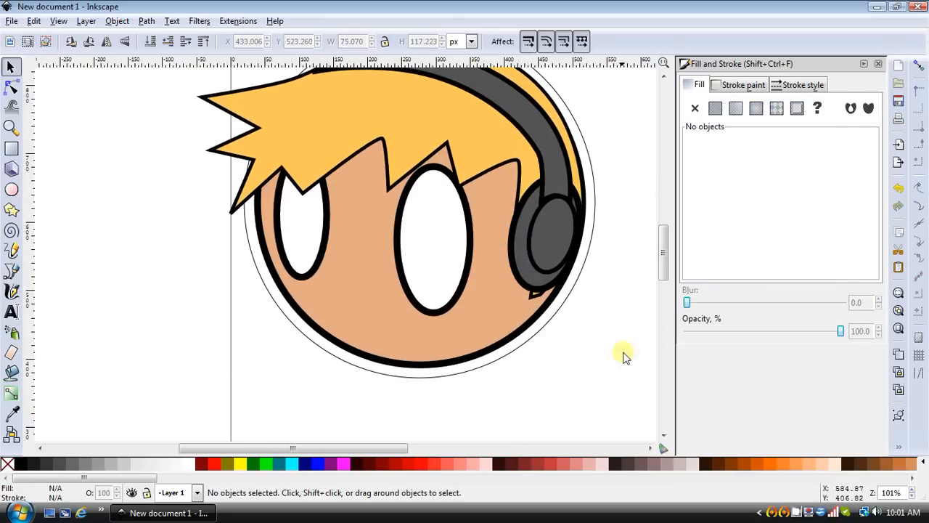
left_click(11, 270)
left_click(523, 278)
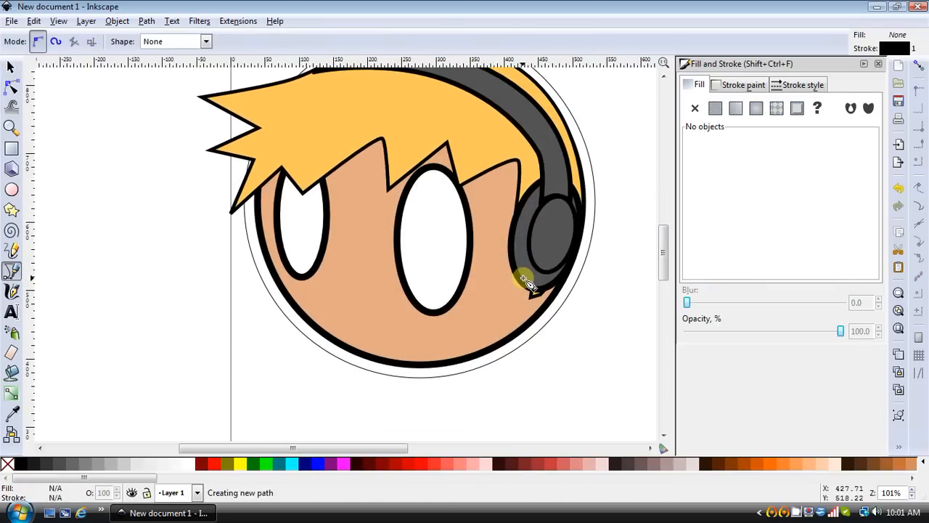
left_click(487, 330)
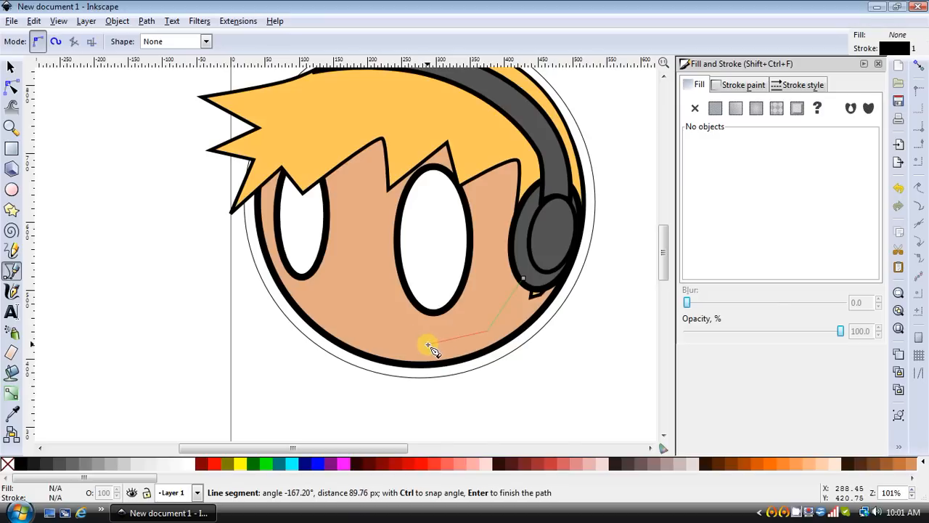
left_click(428, 345)
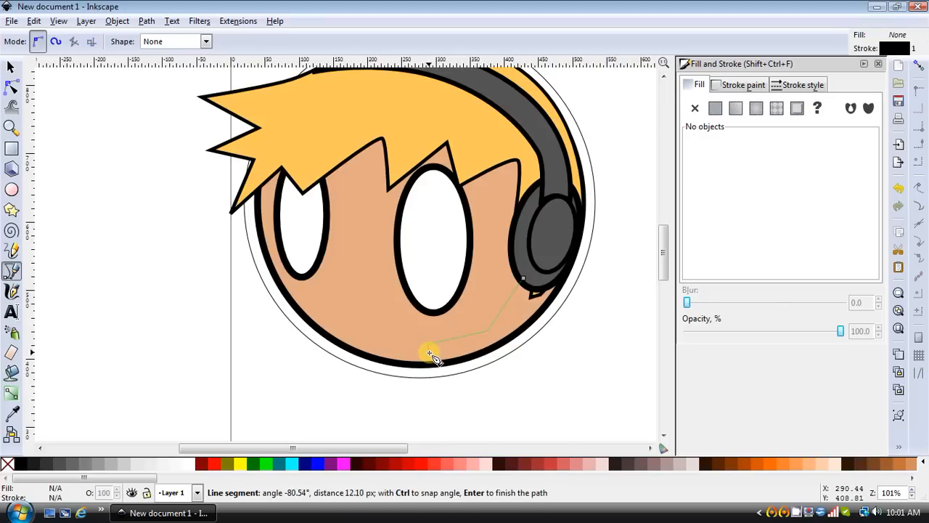
left_click(492, 340)
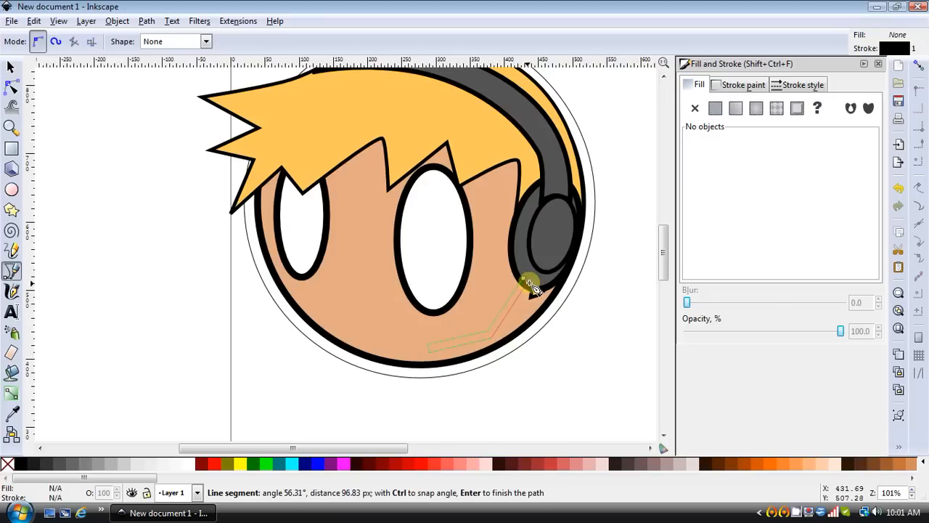
left_click(529, 285)
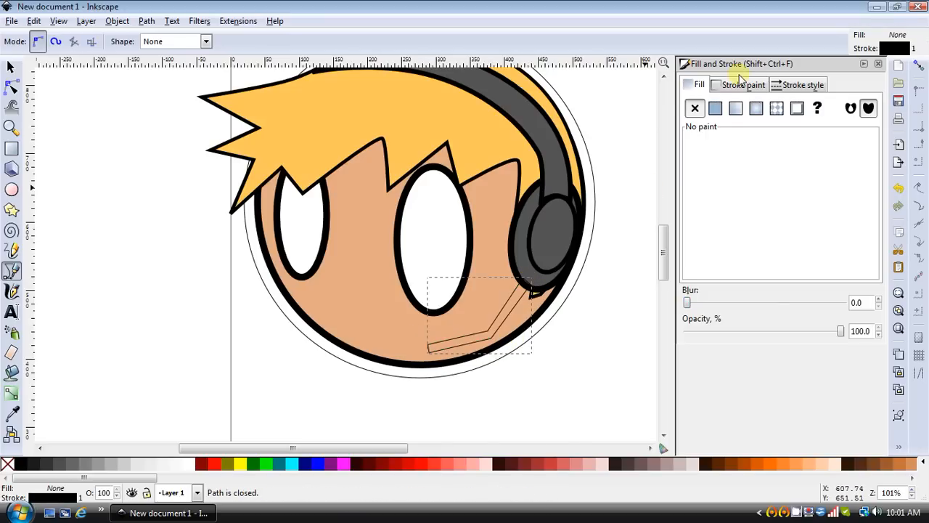
Set the microphone boom's outline width to 5 px.
left_click(798, 84)
type("5")
key("Return")
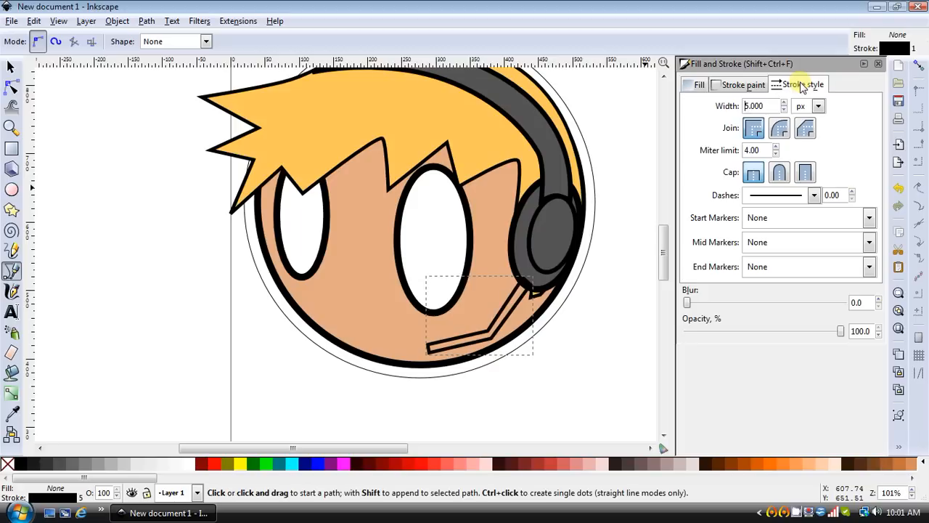
Shift the boom's inner bend node slightly away from the earpiece and make both bend nodes symmetric to curve the boom.
left_click(11, 86)
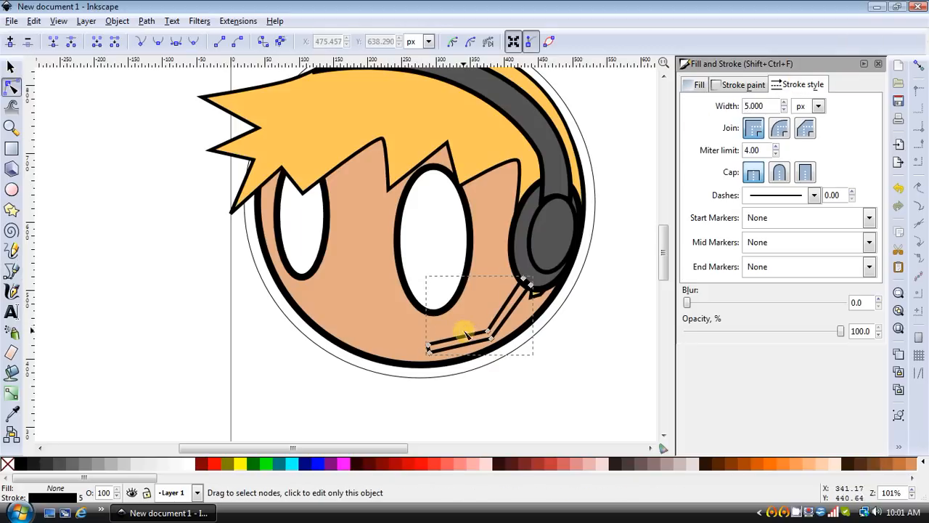
left_click_drag(489, 331, 484, 332)
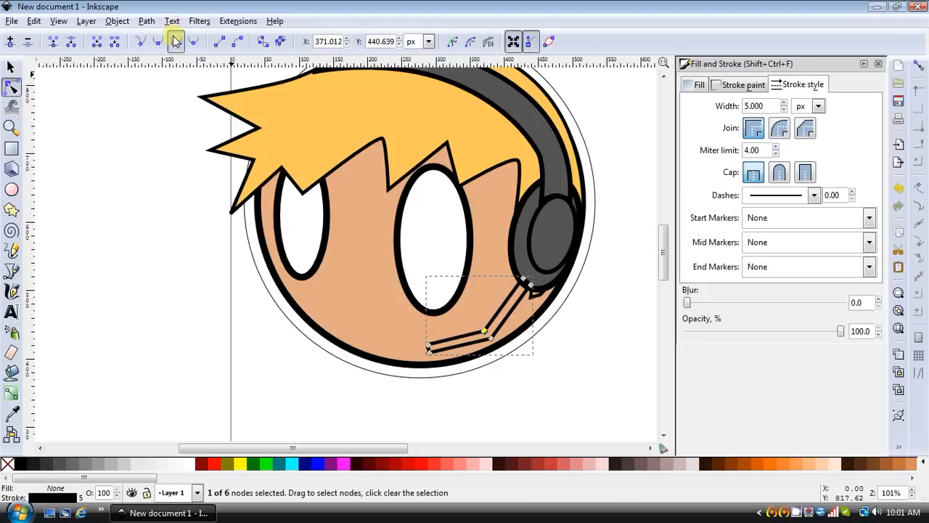
left_click(491, 338)
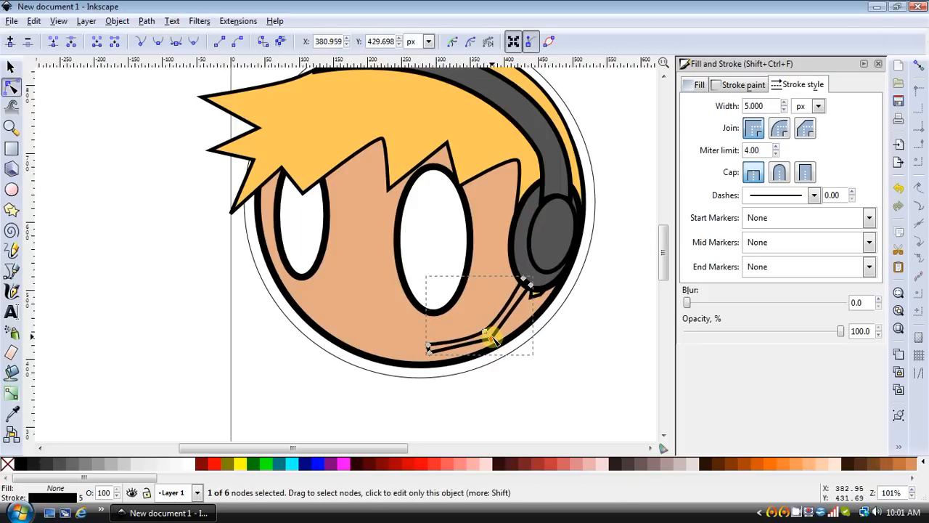
left_click(175, 43)
left_click(567, 350)
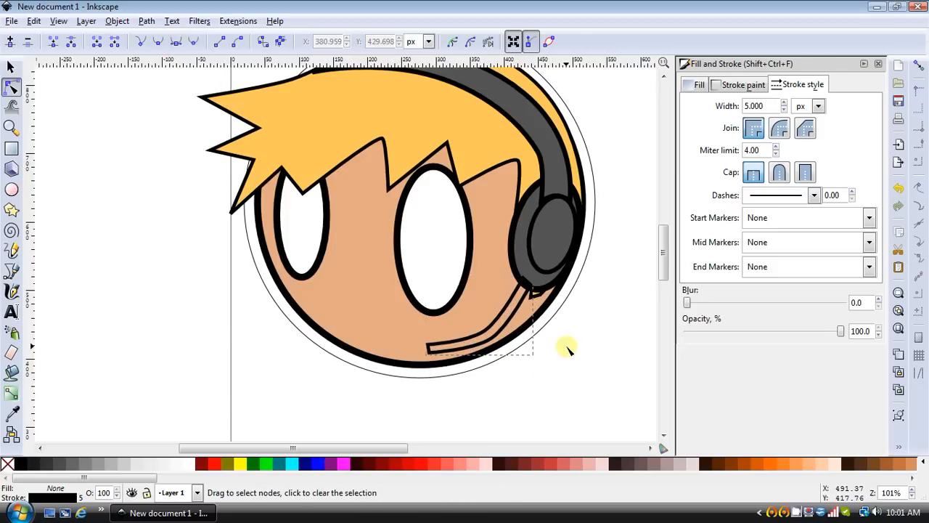
Reselect the microphone boom and fill it with dark grey using the Dropper tool.
left_click(567, 347)
left_click(489, 318)
left_click(511, 315)
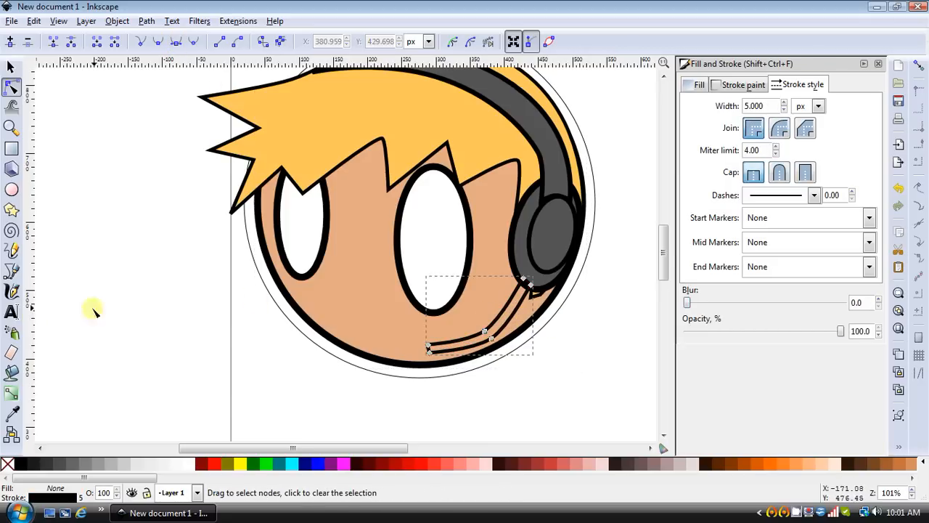
left_click(12, 412)
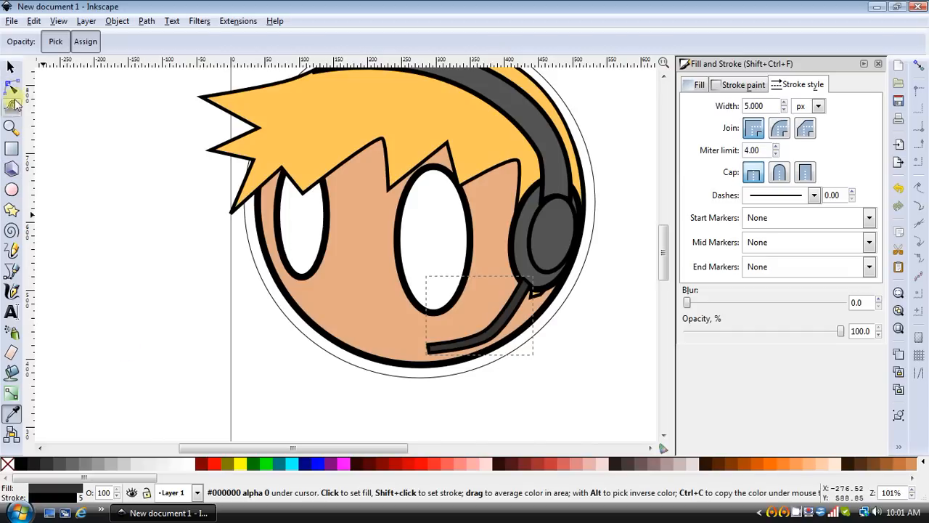
Draw a small closed straight-sided microphone head at the boom's free end, with a slightly pointed outer side, using the Bezier tool.
left_click(11, 272)
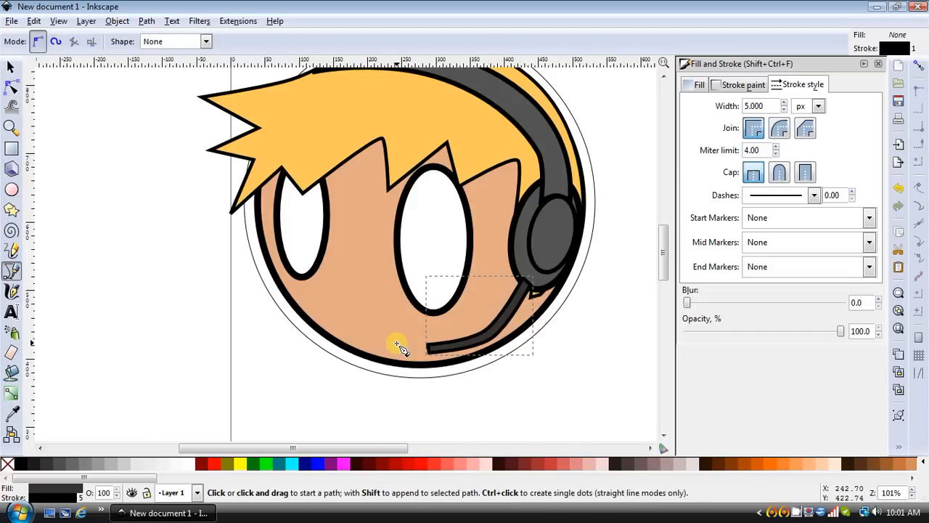
scroll(401, 341, "up", 1)
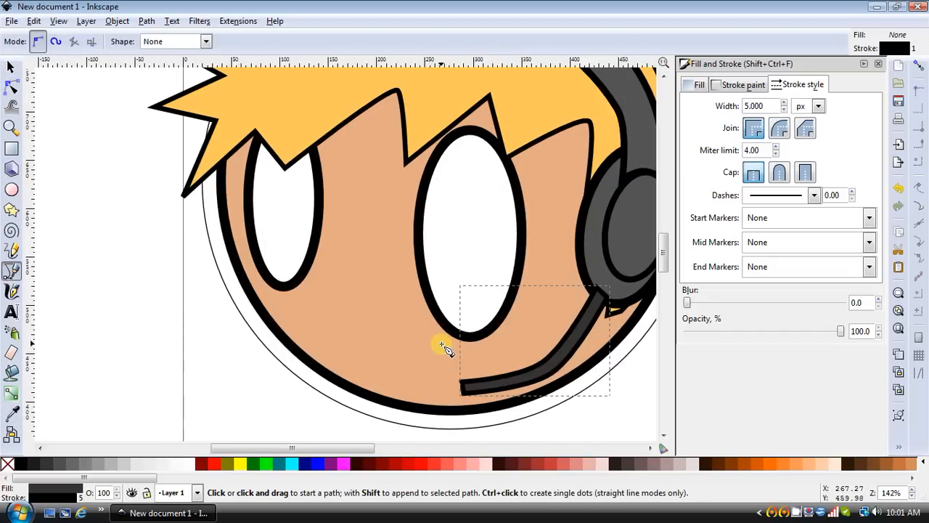
left_click(415, 377)
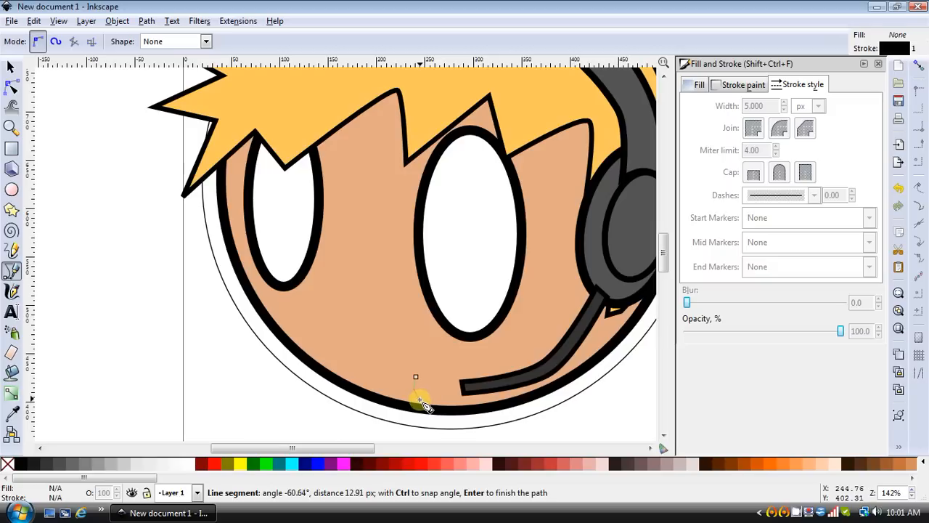
left_click(418, 398)
left_click(463, 398)
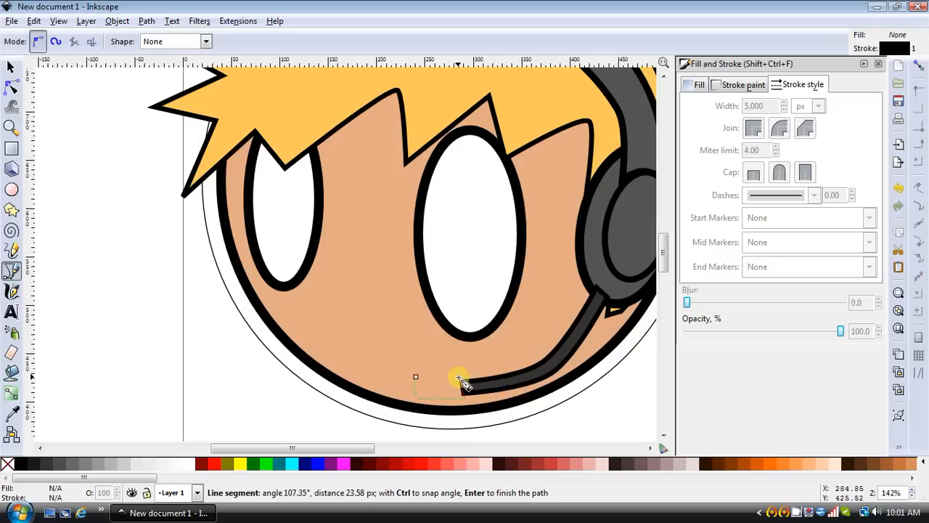
left_click(460, 378)
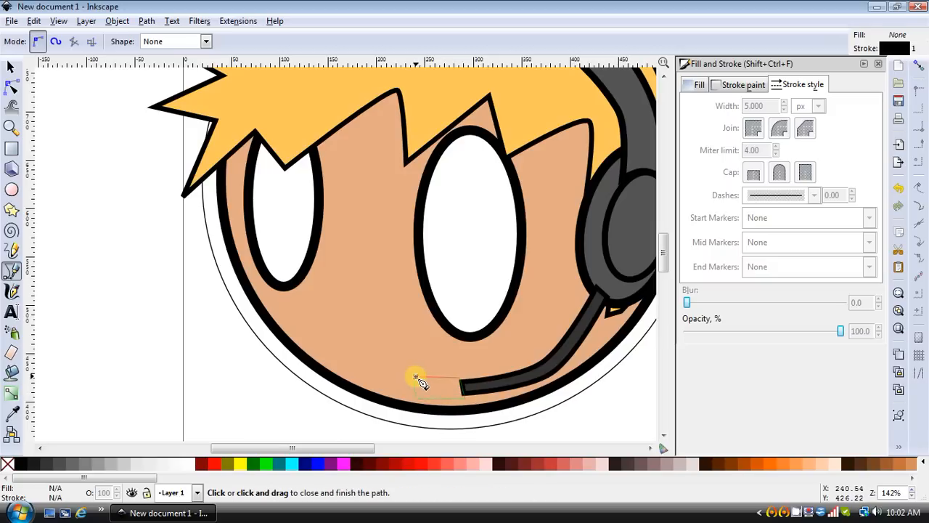
left_click(416, 377)
Set the microphone head's outline width to 5 px and fill it with near-black grey.
left_click_drag(774, 106, 738, 110)
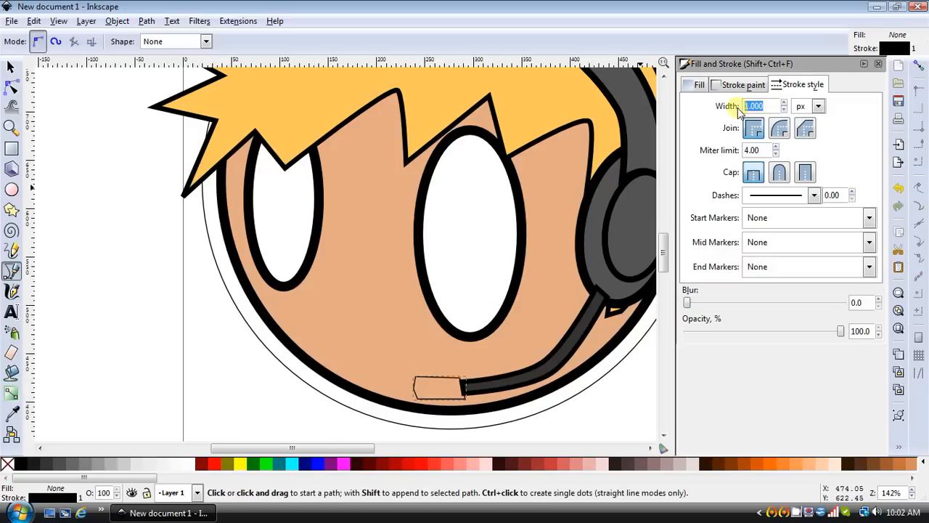
type("5")
key("Return")
left_click(10, 86)
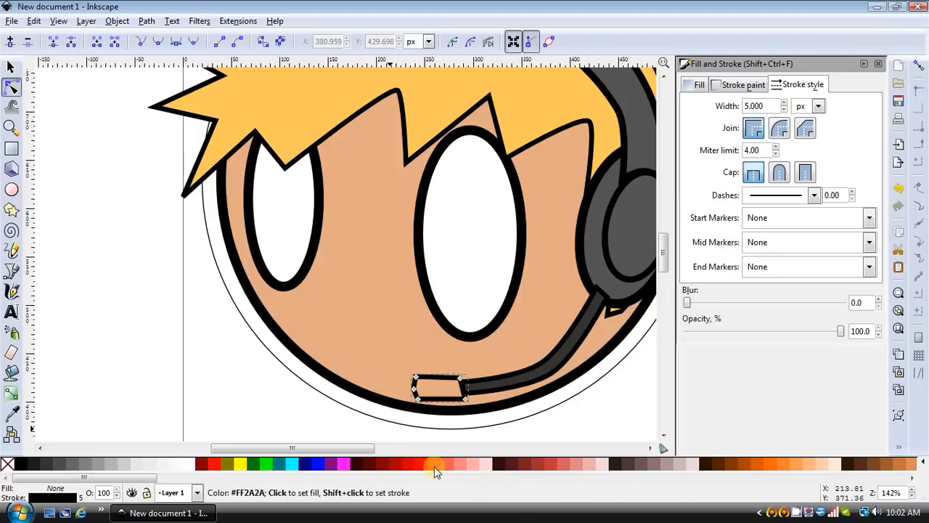
left_click(415, 379)
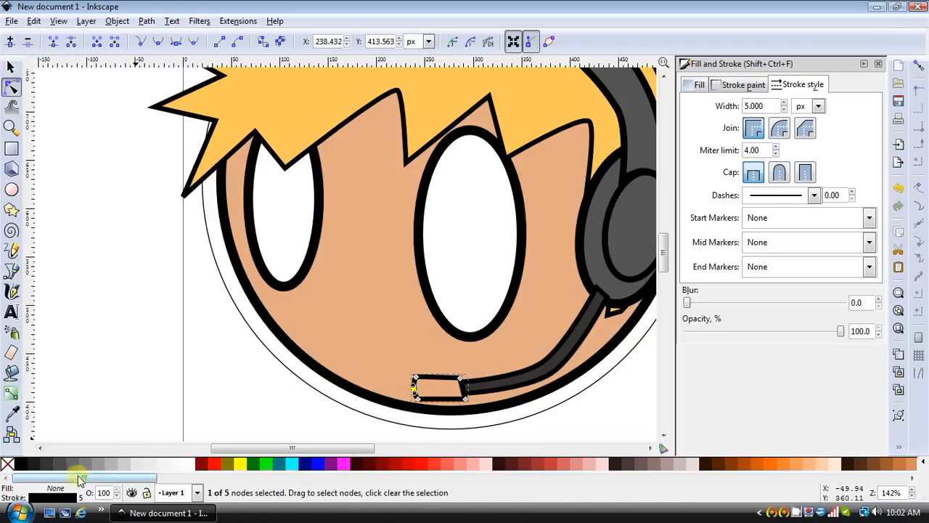
left_click(38, 465)
left_click(91, 356)
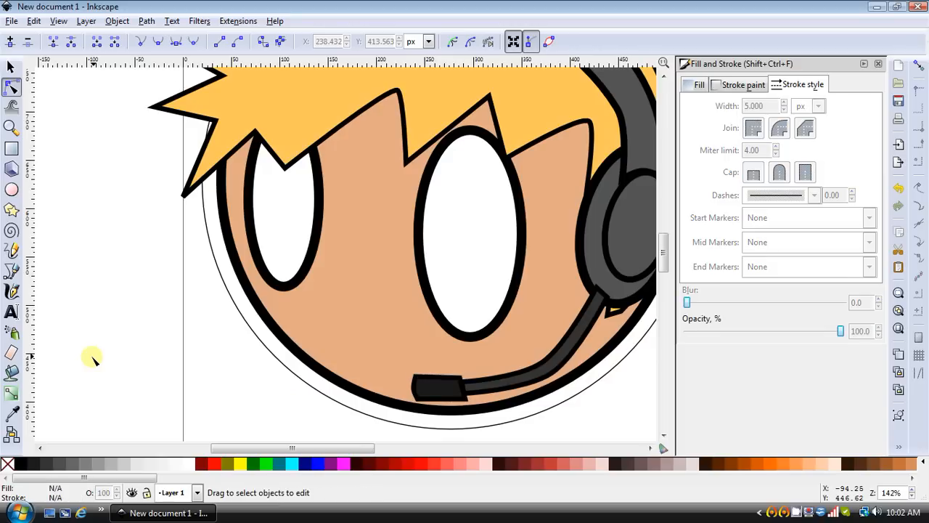
Nudge the end node at the headband's front tip slightly down onto the upper edge of the hair.
scroll(88, 356, "down", 2)
scroll(360, 361, "up", 1)
scroll(358, 365, "down", 1)
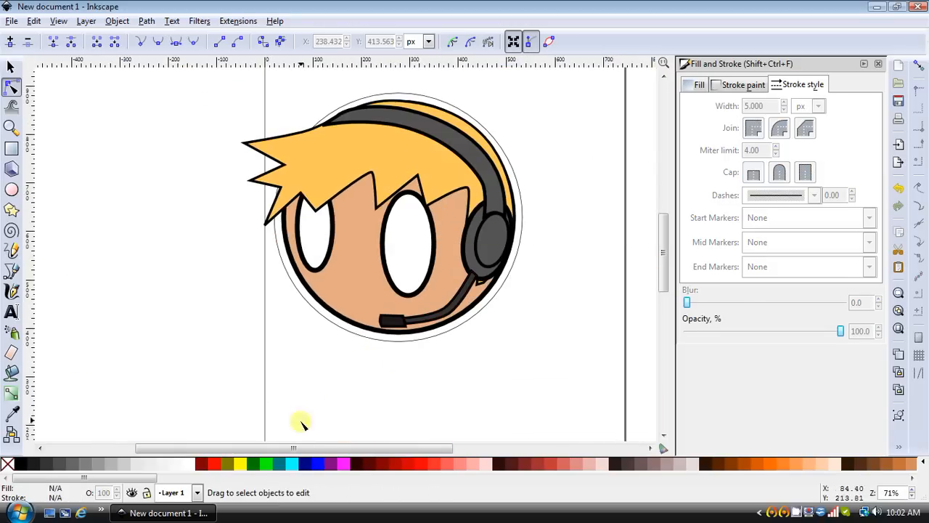
left_click_drag(265, 445, 294, 446)
scroll(269, 120, "up", 1)
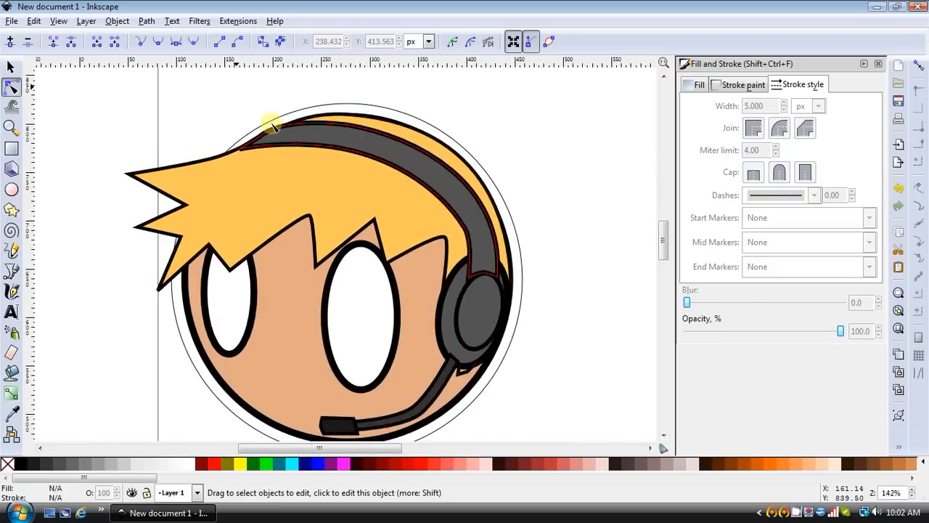
scroll(187, 93, "up", 1)
left_click(201, 109)
left_click(197, 108)
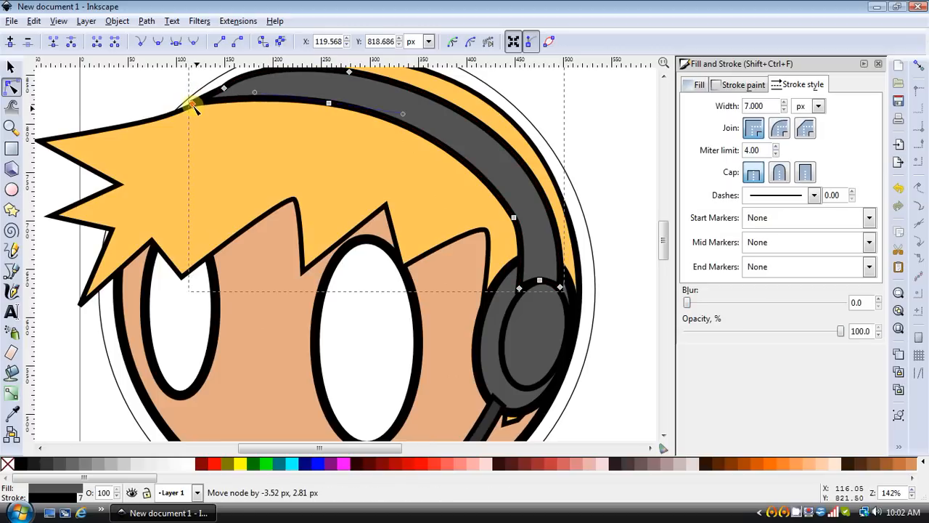
left_click(625, 251)
left_click(622, 255)
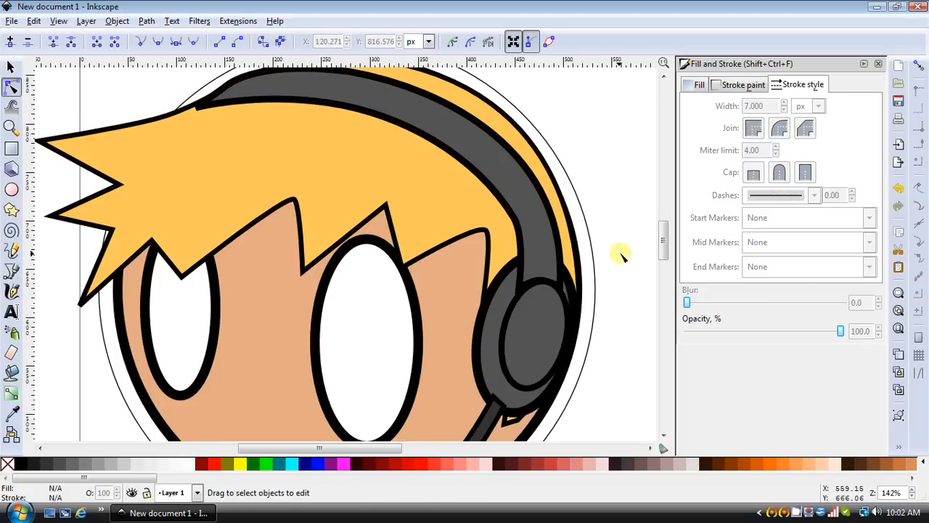
Cut both eye ellipses down to their lower halves, giving each eye a flat horizontal upper edge.
key("minus")
scroll(616, 252, "down", 1)
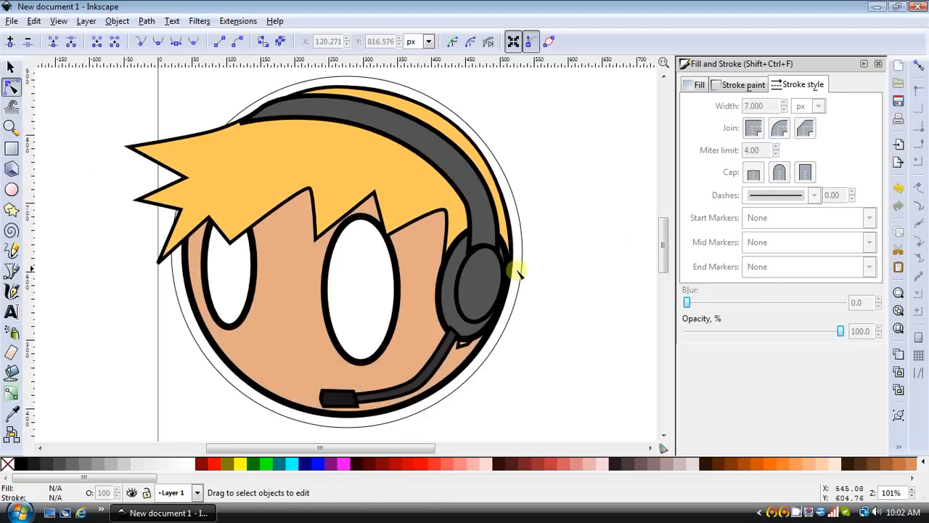
left_click(389, 289)
left_click_drag(397, 289, 315, 292)
left_click_drag(253, 266, 254, 270)
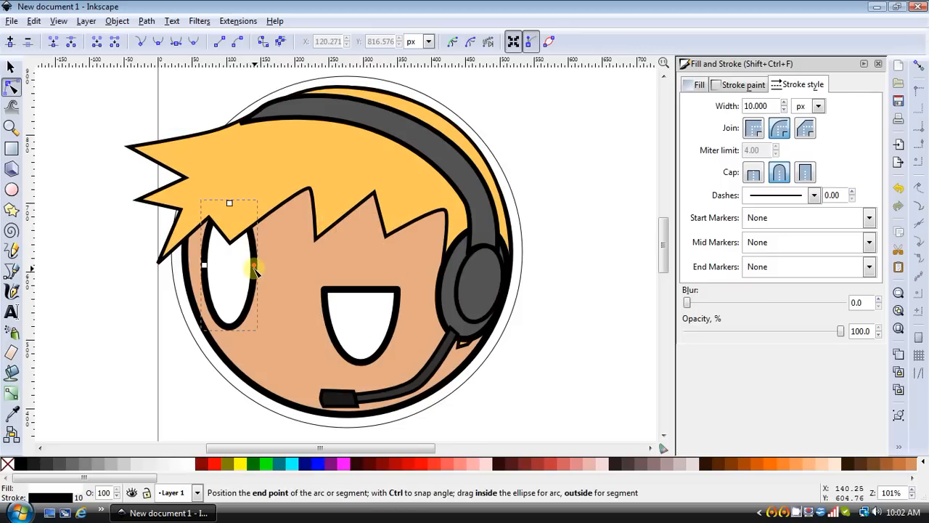
left_click_drag(229, 215, 182, 269)
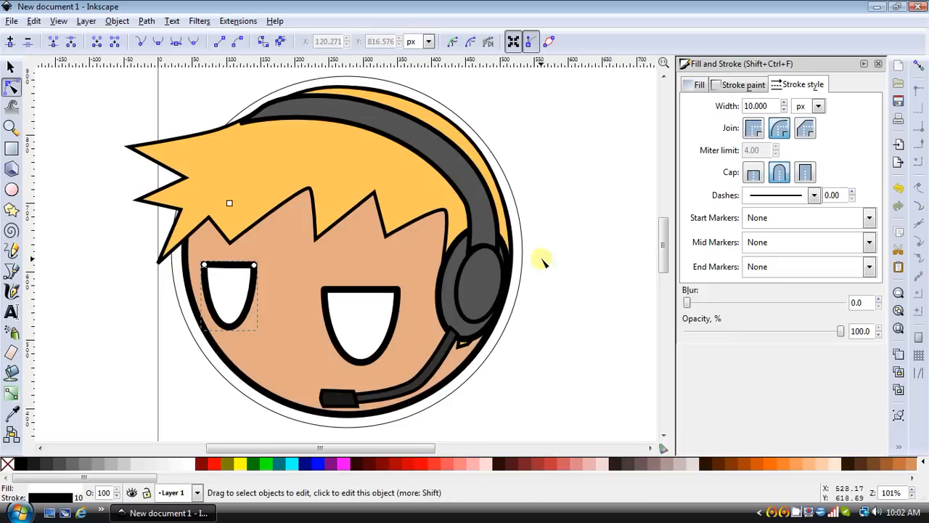
left_click(607, 222)
Move the smaller eye down until its flat upper edge is nearly level with the larger eye's.
scroll(603, 223, "down", 1)
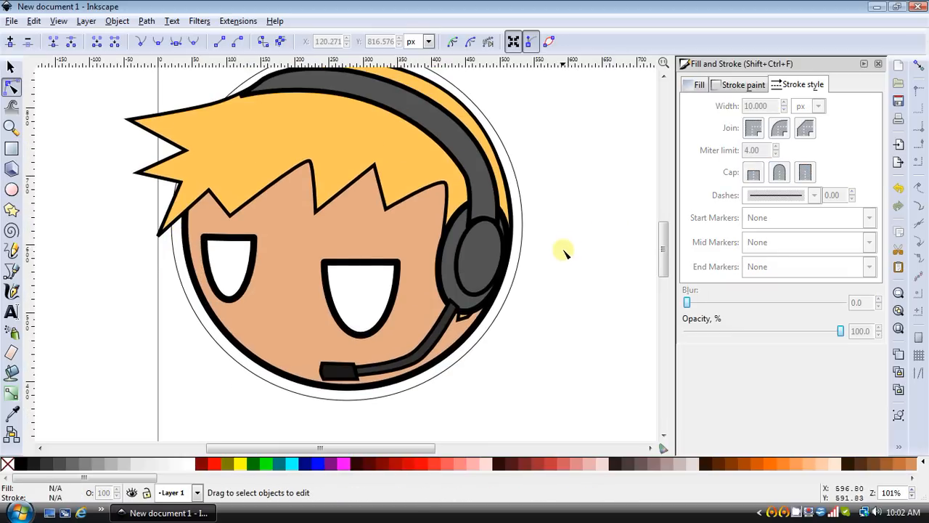
left_click(11, 67)
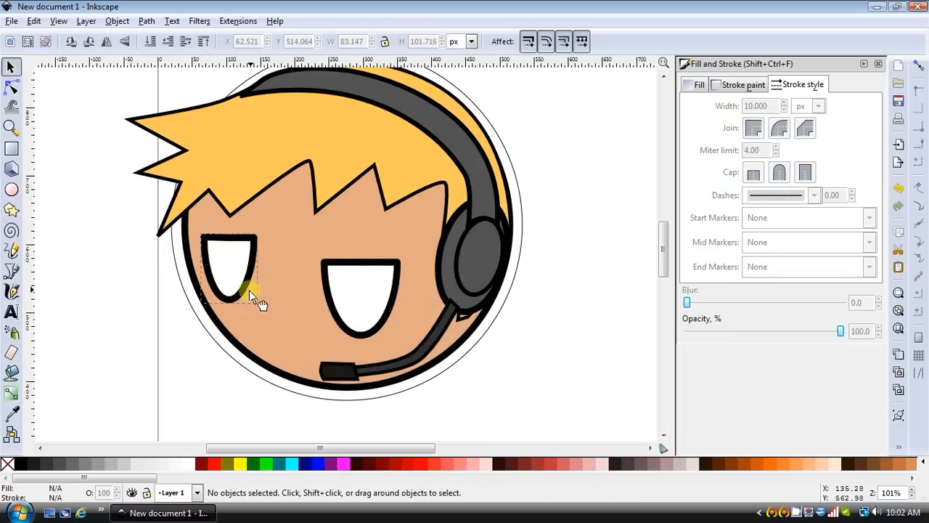
left_click_drag(249, 290, 247, 291)
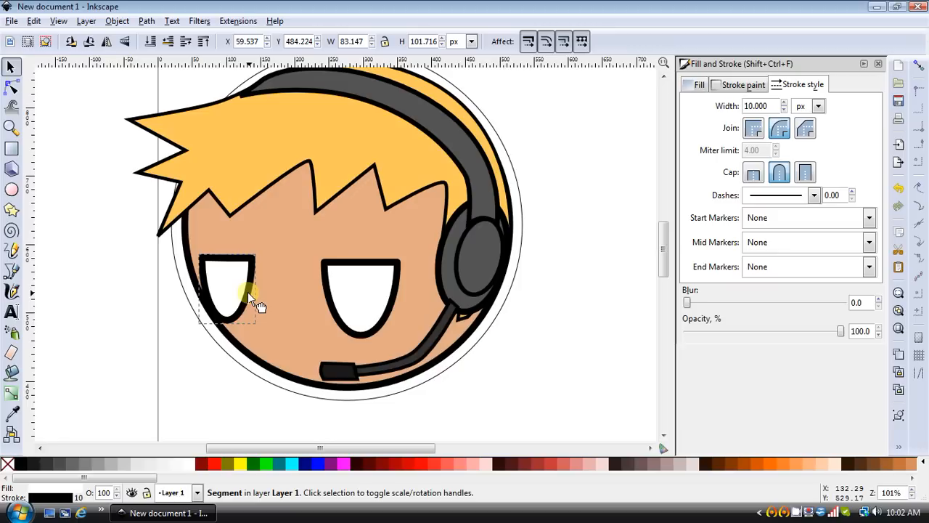
left_click(549, 296)
scroll(549, 292, "up", 1)
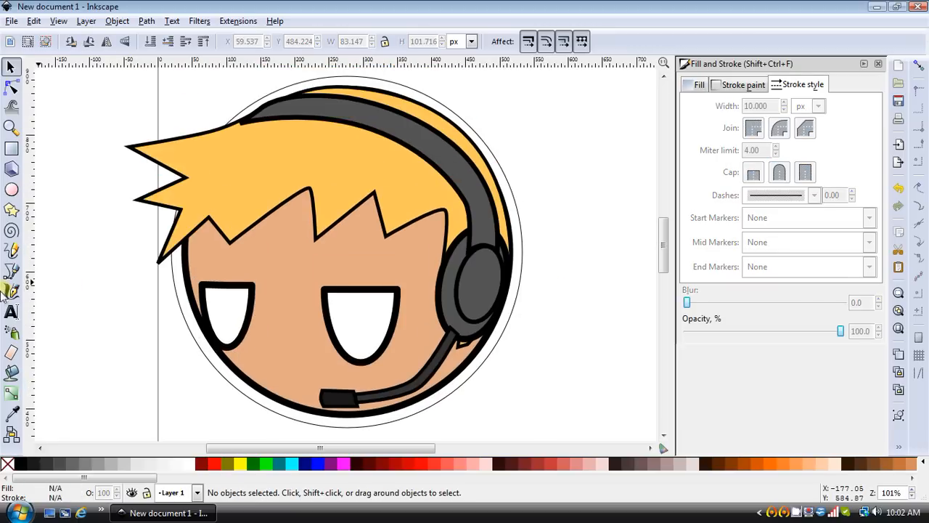
left_click(12, 270)
left_click(324, 267)
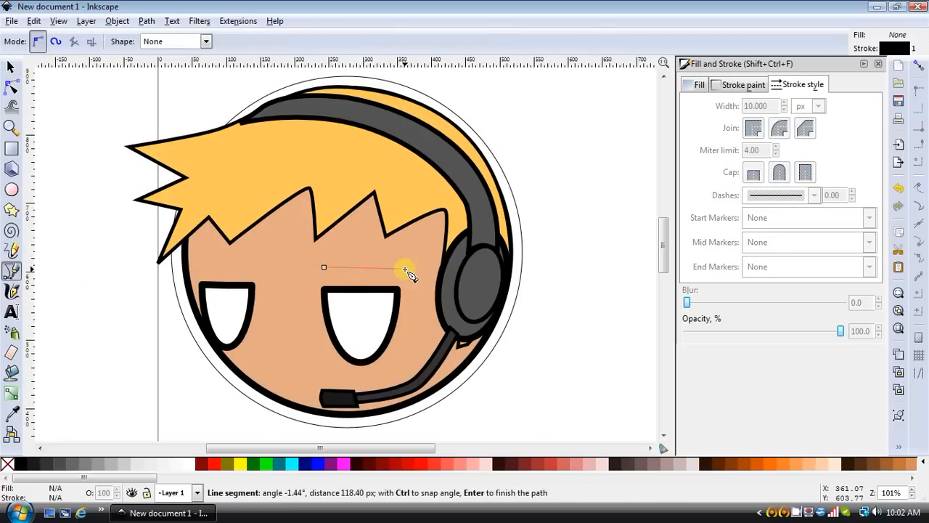
right_click(368, 269)
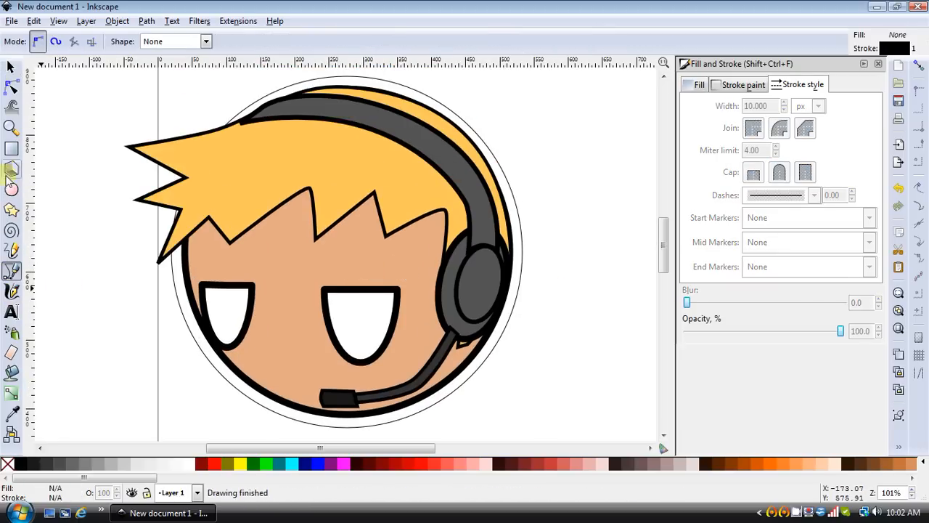
Draw a rounded eyebrow bar above each eye, the smaller about 97 × 17 px, and flatten the larger to about 131 × 20 px.
left_click(11, 148)
left_click_drag(325, 255, 404, 266)
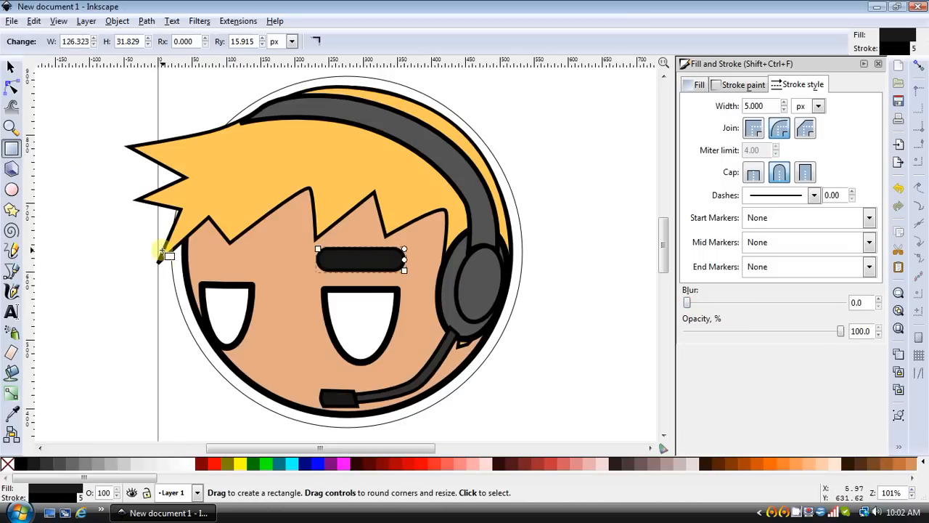
left_click_drag(189, 249, 260, 261)
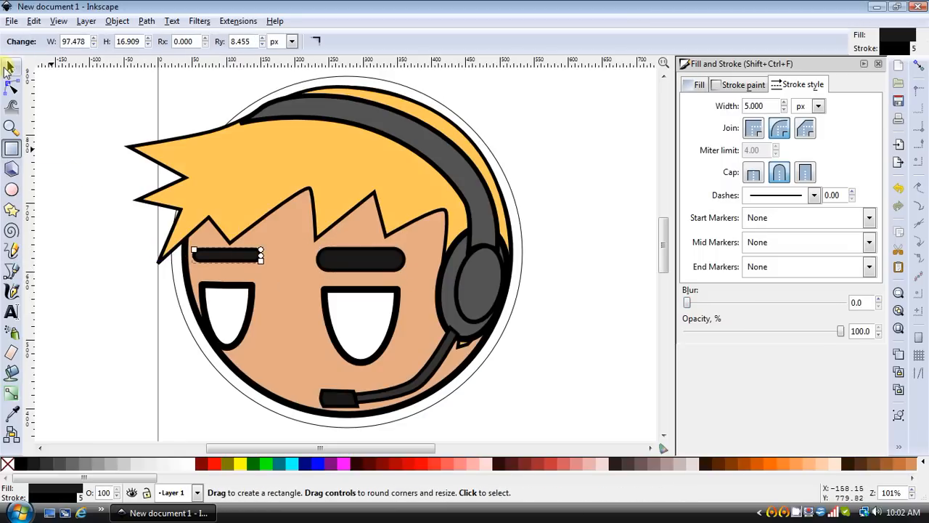
left_click(10, 67)
left_click_drag(360, 278, 361, 266)
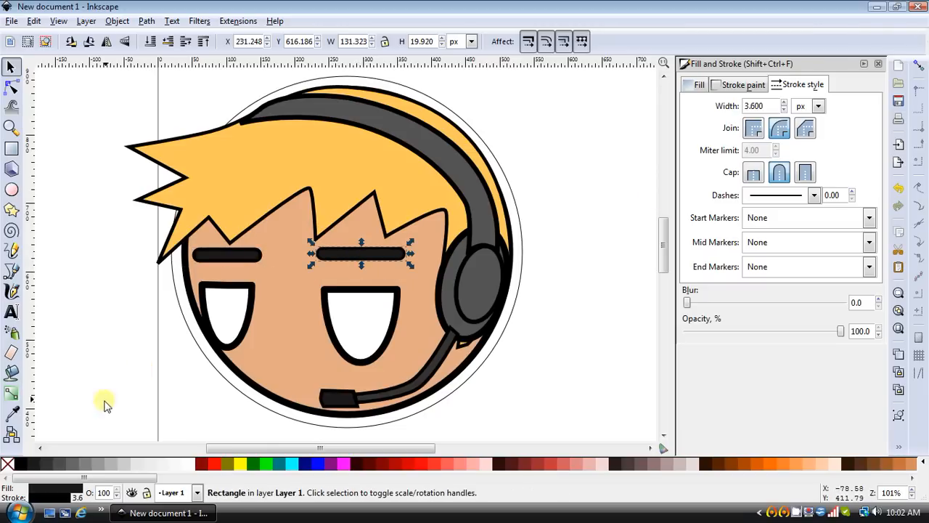
Fill both eyebrow bars with the hair's golden yellow using the Dropper tool.
left_click(11, 412)
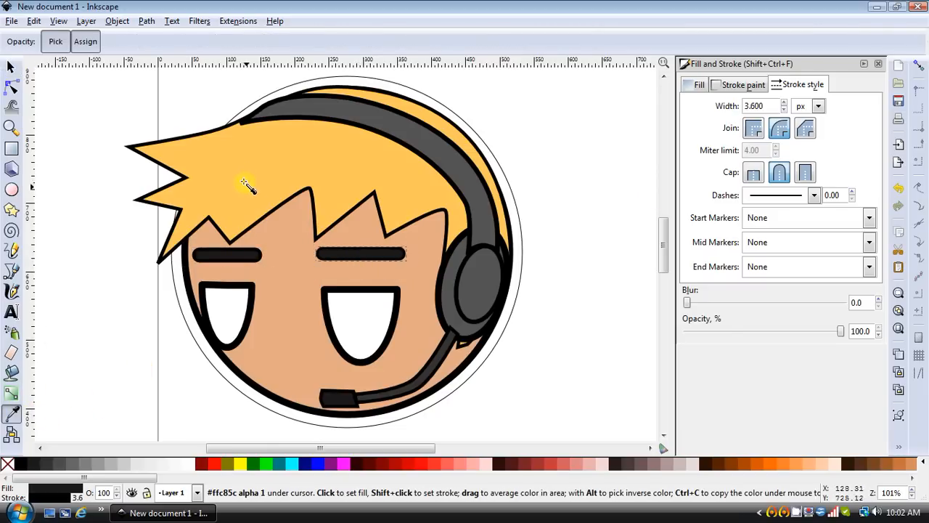
left_click(323, 172)
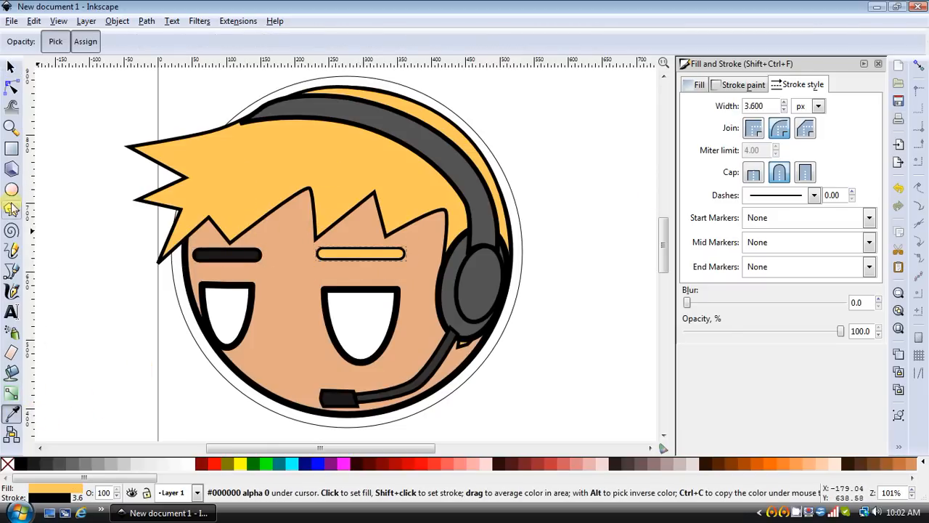
left_click(10, 67)
left_click(203, 253)
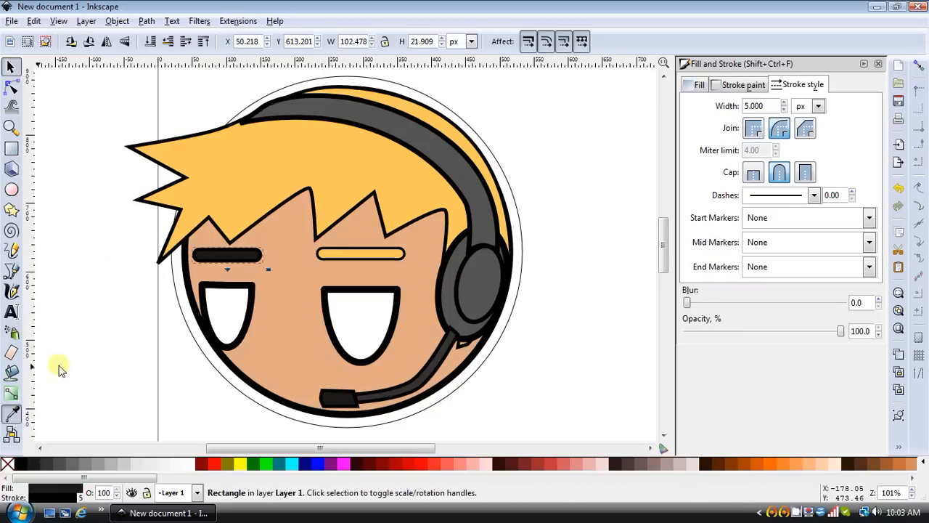
left_click(11, 412)
left_click(284, 176)
left_click(11, 67)
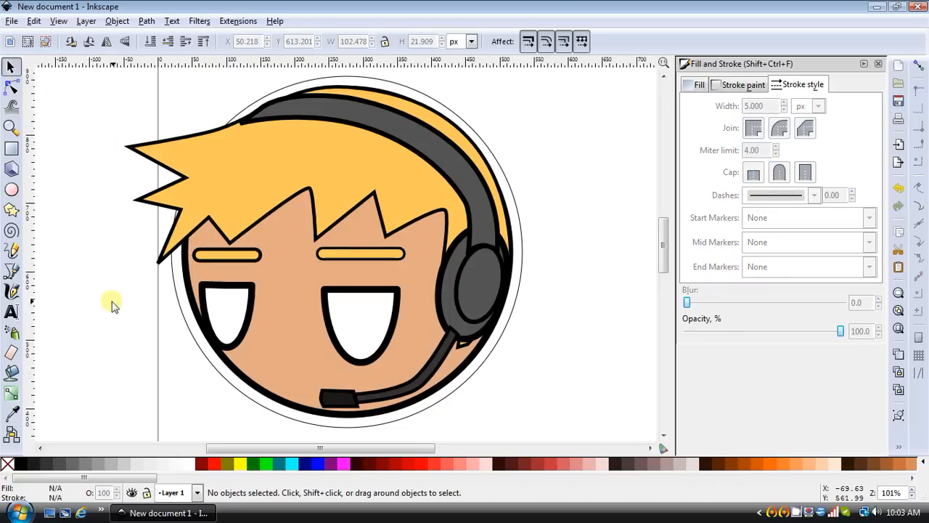
scroll(116, 316, "down", 2)
scroll(115, 317, "up", 1)
scroll(122, 301, "up", 1)
scroll(124, 305, "down", 2)
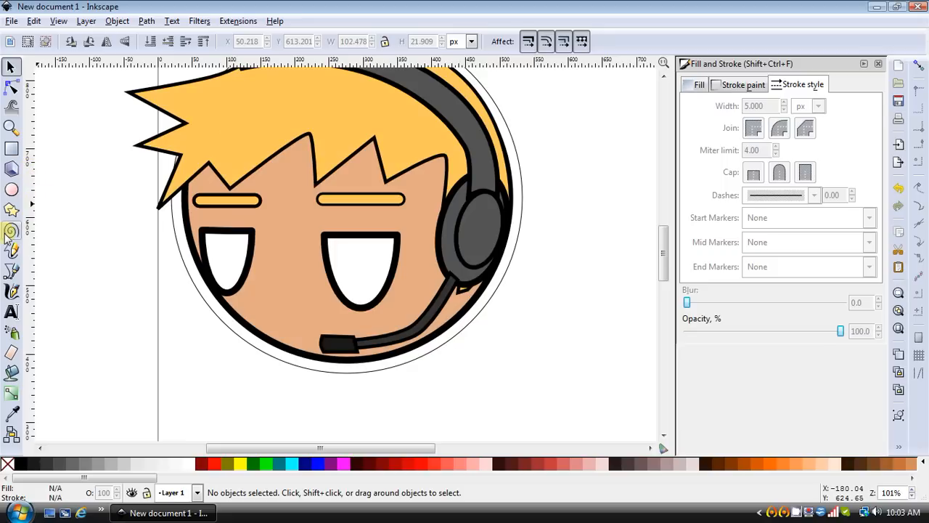
scroll(114, 172, "up", 2)
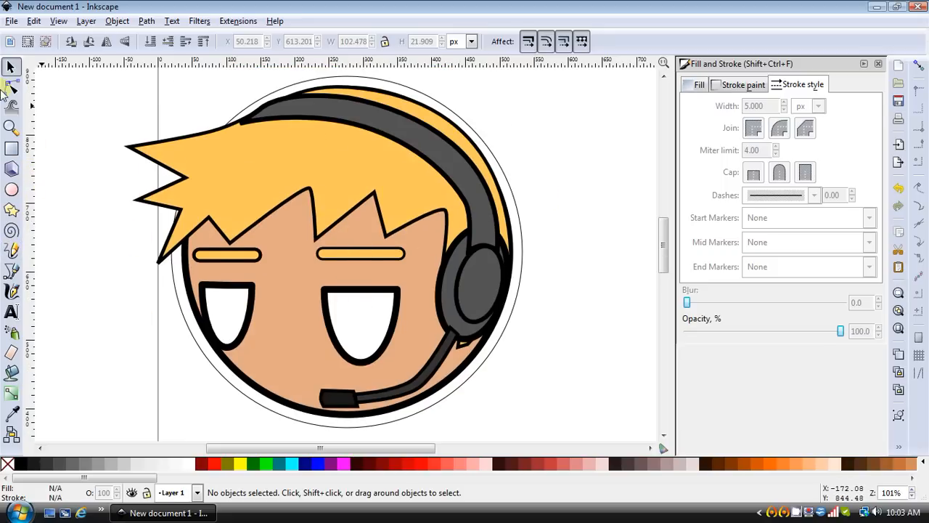
Draw a closed zigzag path about 382 × 146 px along the fringe's lower edge and lower it behind the hair.
left_click(11, 270)
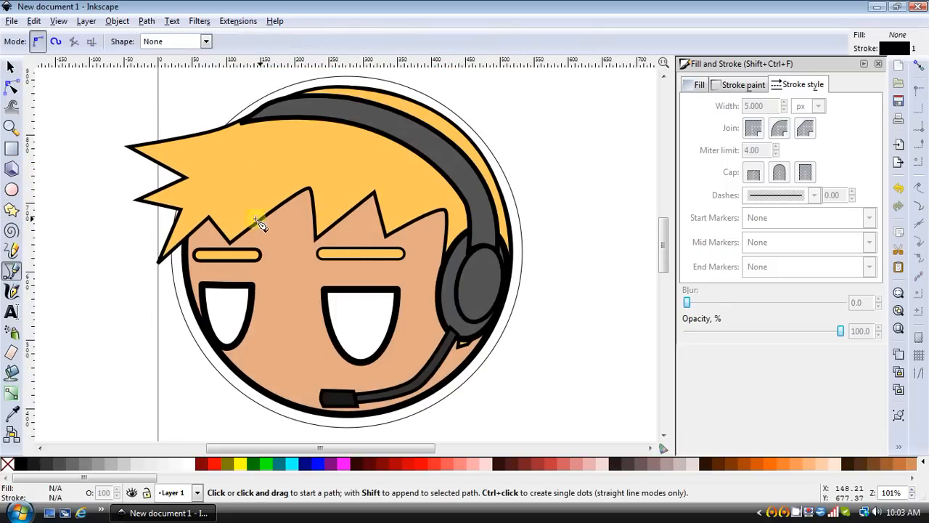
left_click(187, 252)
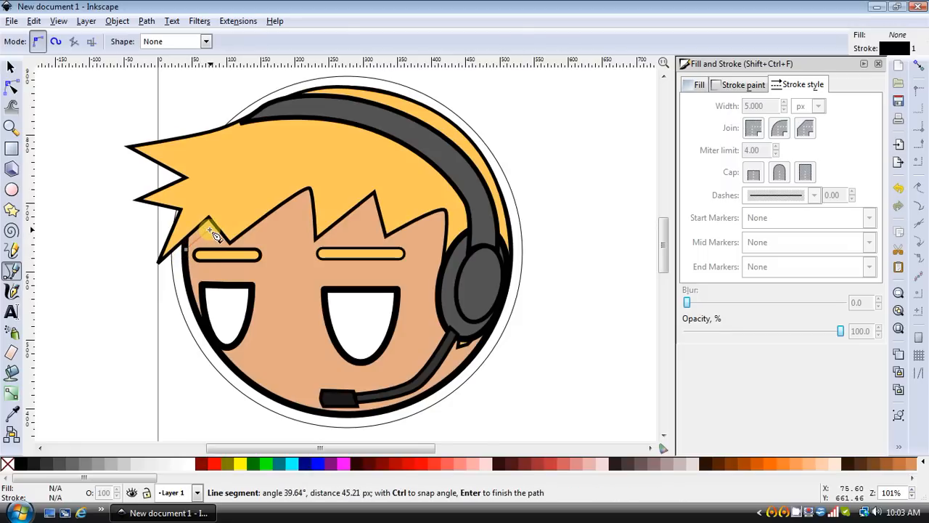
left_click(209, 230)
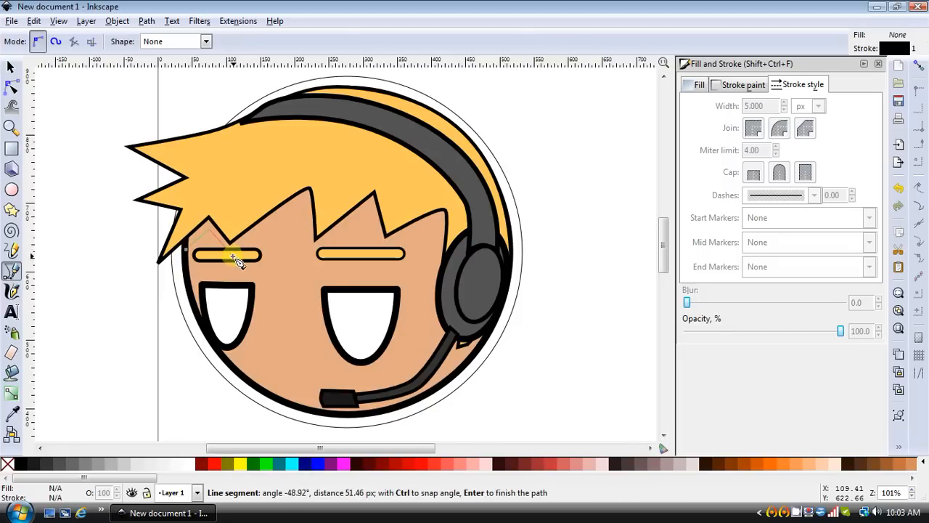
left_click(231, 255)
left_click(302, 201)
left_click(309, 251)
left_click(373, 210)
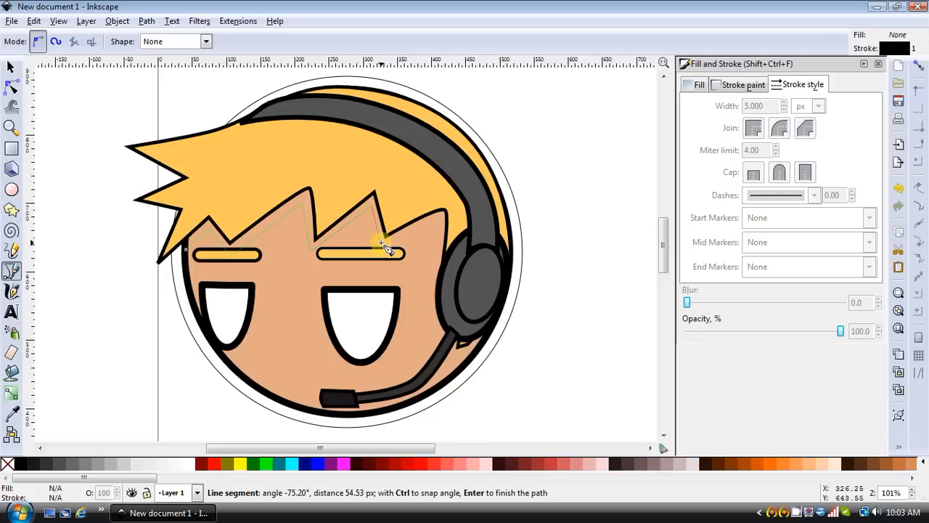
left_click(387, 252)
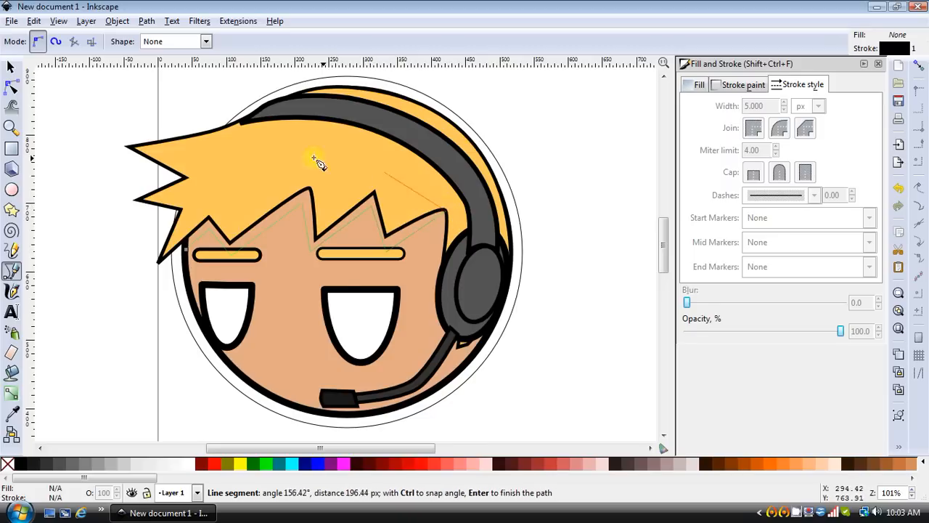
left_click(292, 158)
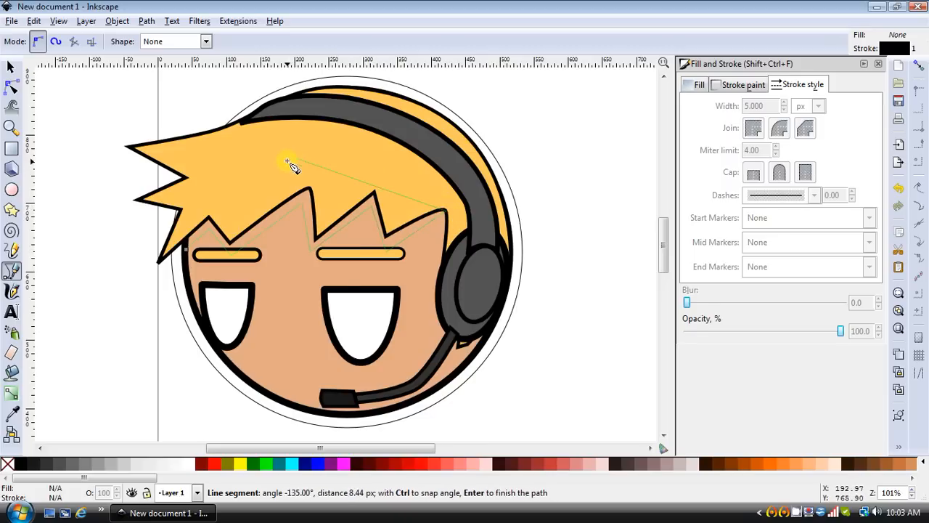
left_click(187, 250)
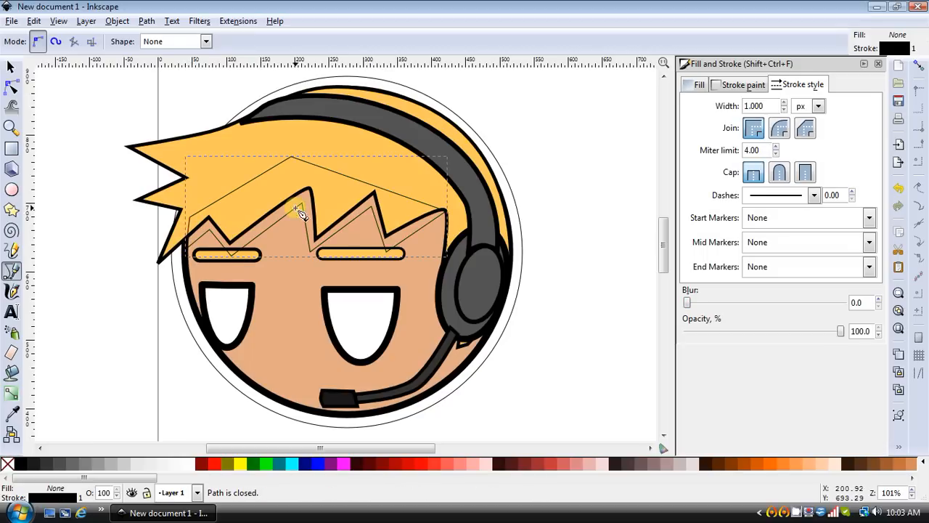
left_click(10, 67)
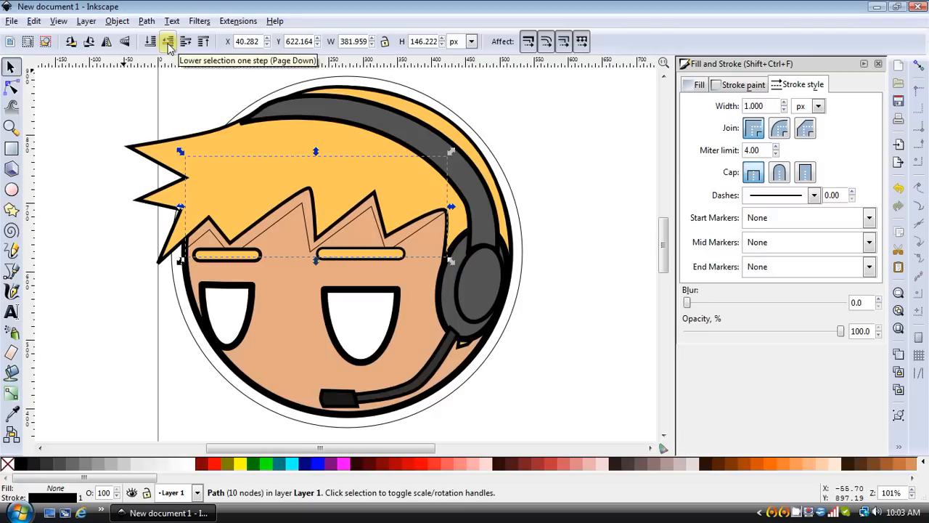
Remove the fringe shadow path's stroke and fill it with flat black (K 100) at 12% alpha.
left_click(735, 91)
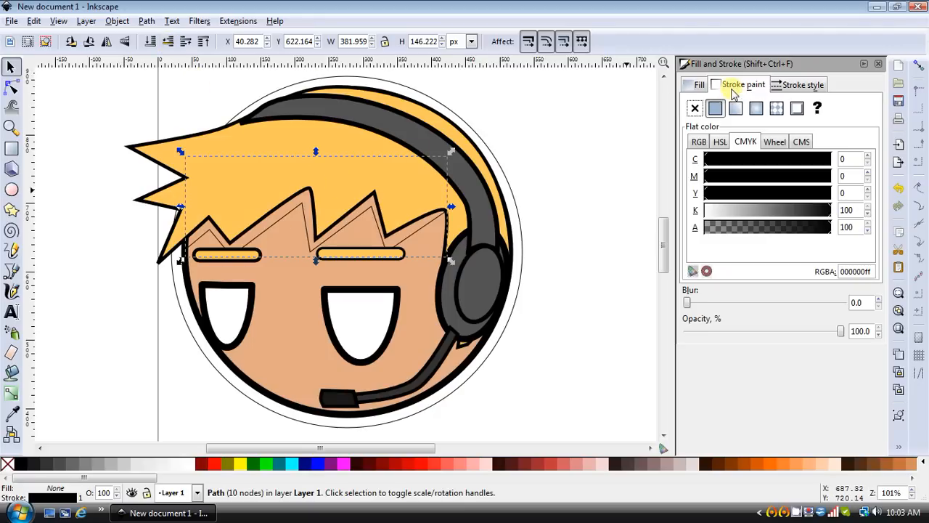
left_click(694, 108)
left_click(699, 86)
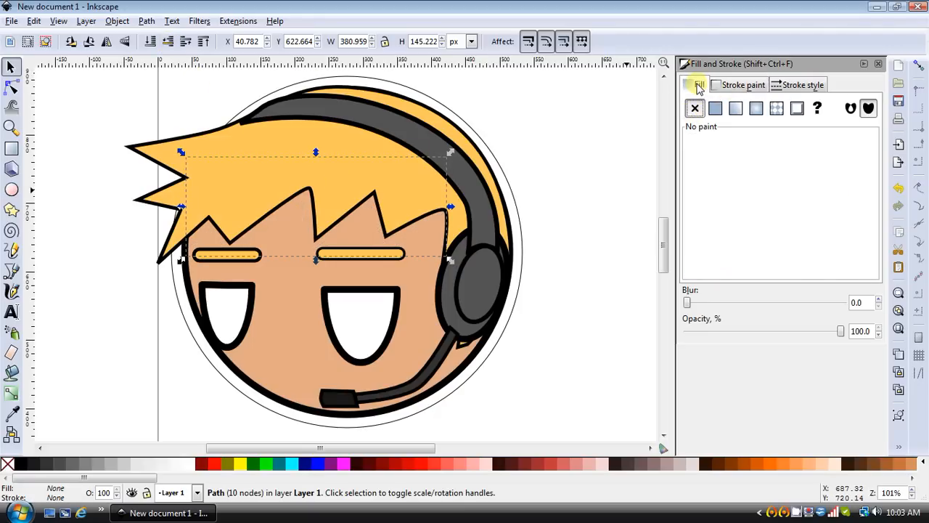
left_click(714, 108)
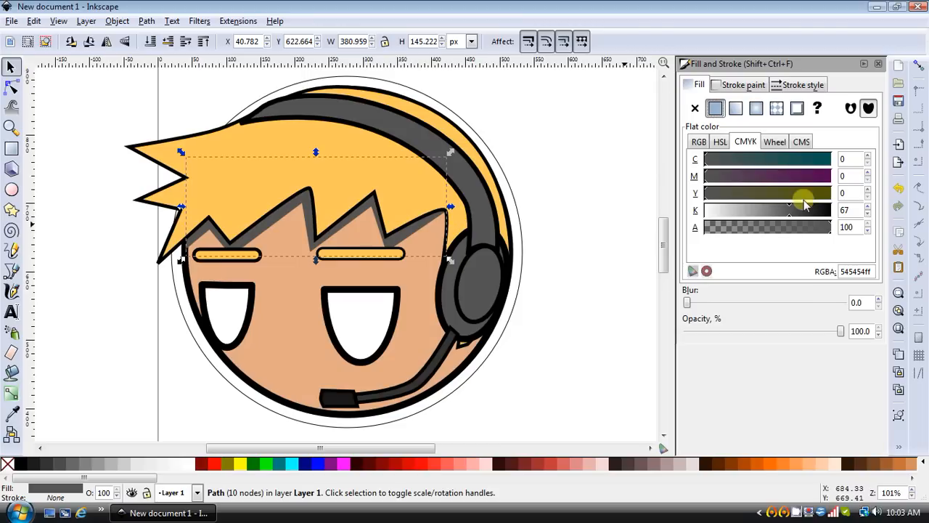
left_click_drag(796, 213, 871, 216)
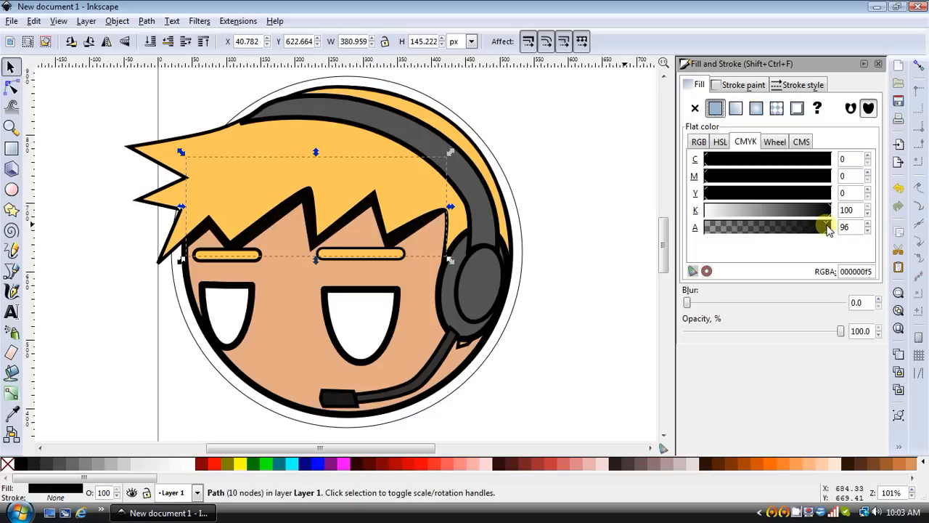
left_click_drag(828, 227, 816, 229)
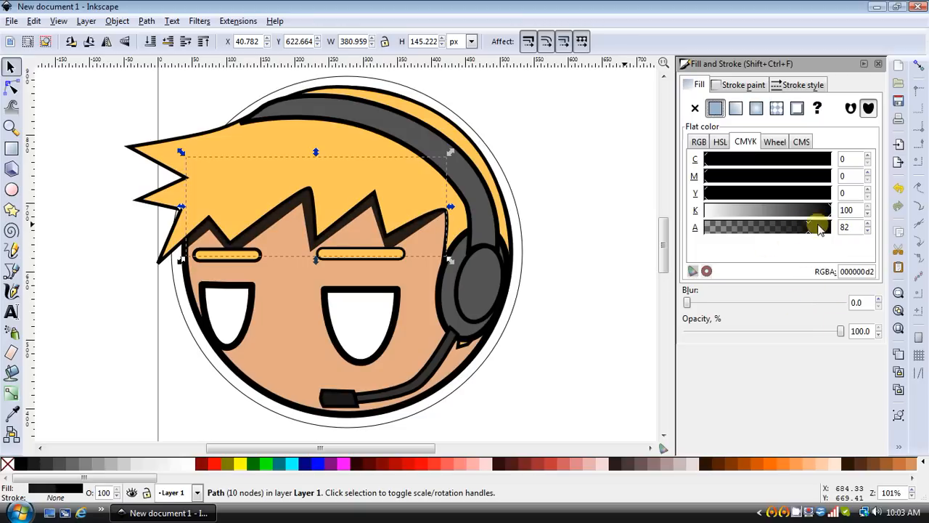
left_click_drag(808, 230, 722, 231)
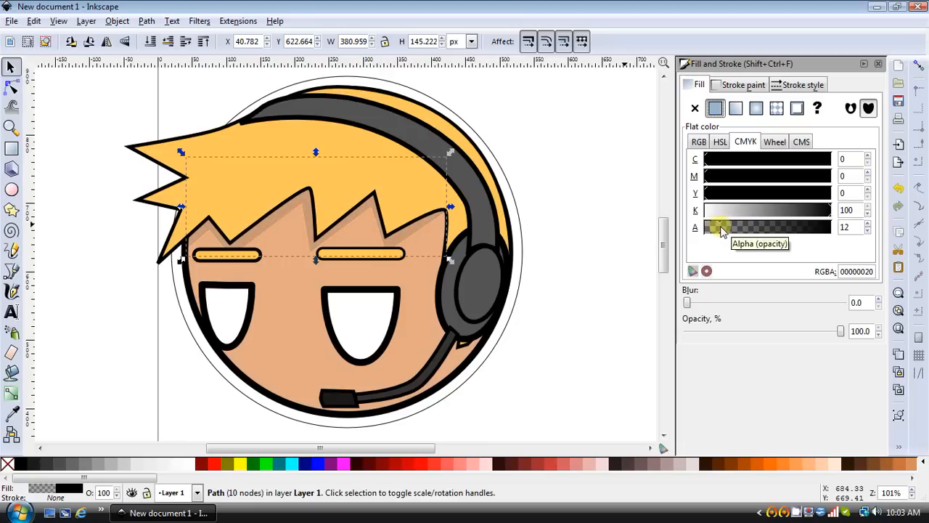
left_click(570, 210)
Draw a closed four-node shadow path from the chin past the microphone arm and up to the hair behind the headset.
scroll(570, 210, "down", 1)
scroll(532, 290, "up", 1)
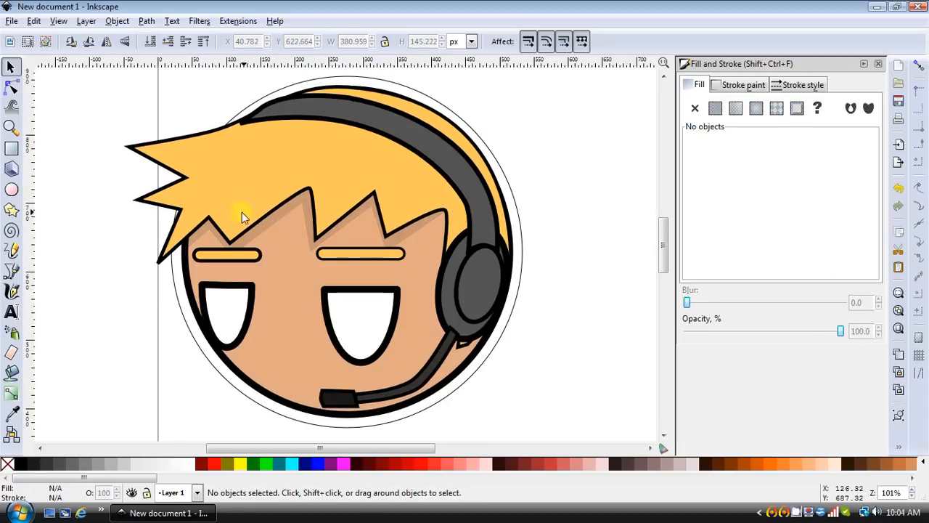
scroll(407, 254, "down", 2)
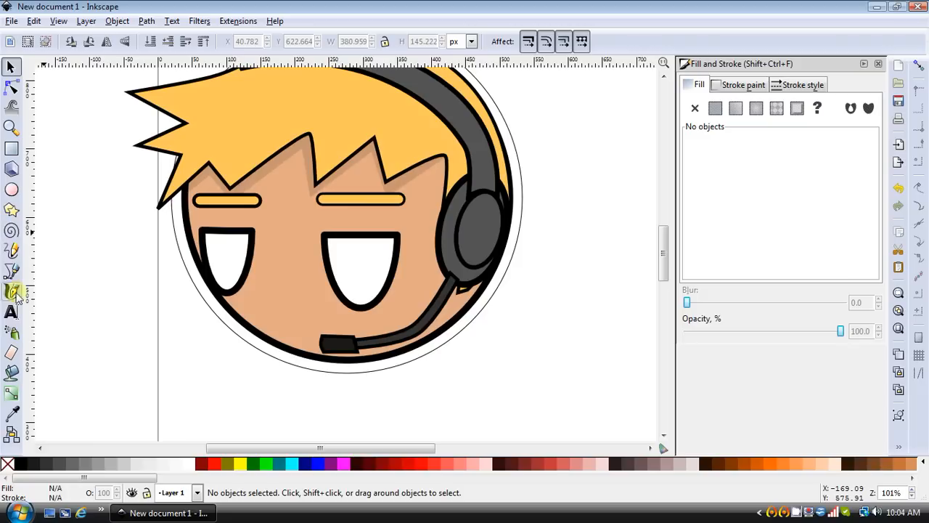
left_click(11, 270)
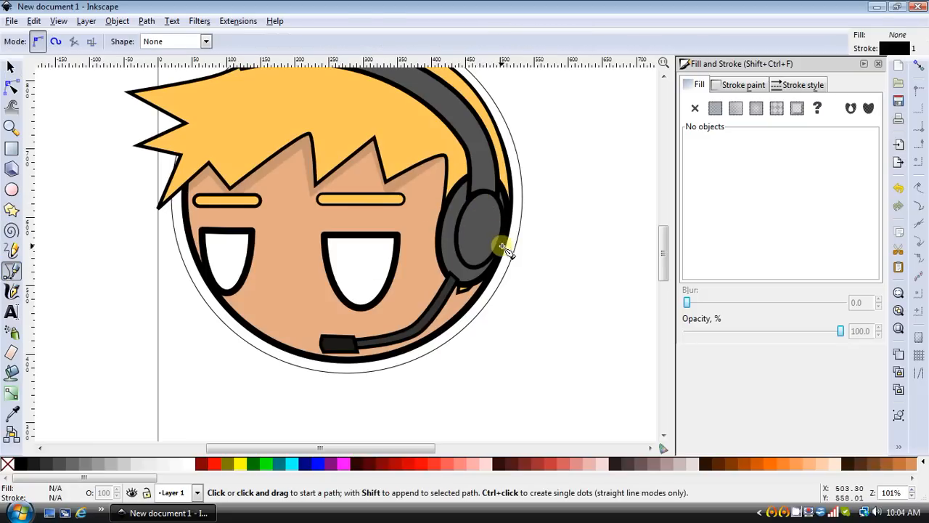
scroll(499, 236, "up", 2)
scroll(493, 252, "down", 2)
left_click(296, 349)
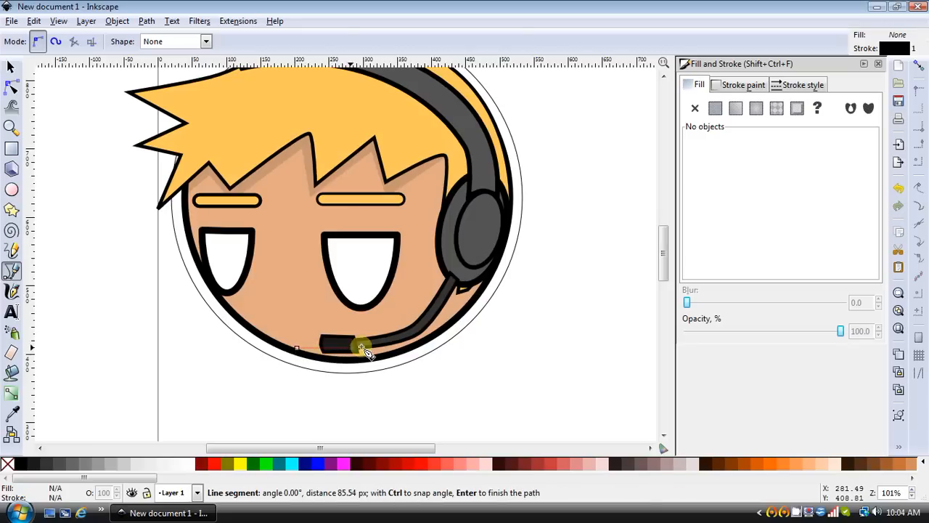
left_click(443, 296)
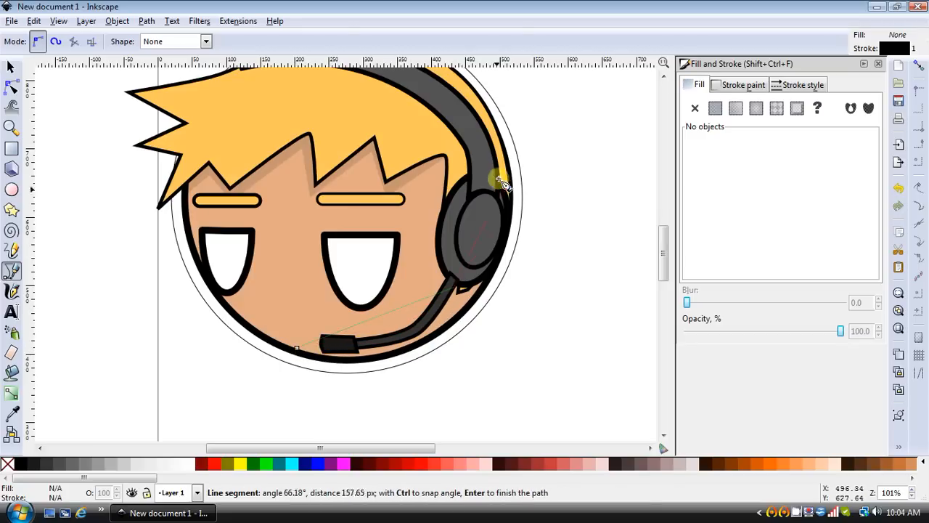
left_click(495, 132)
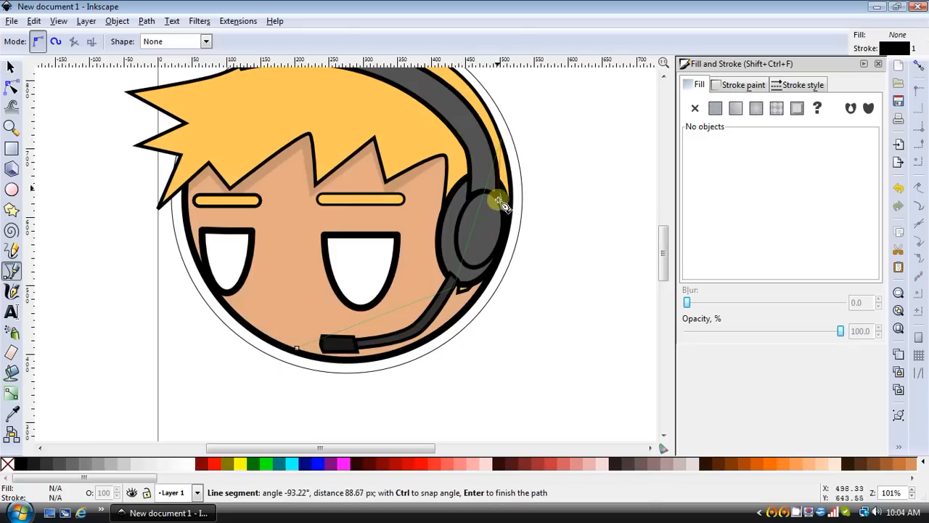
left_click(475, 308)
left_click(297, 349)
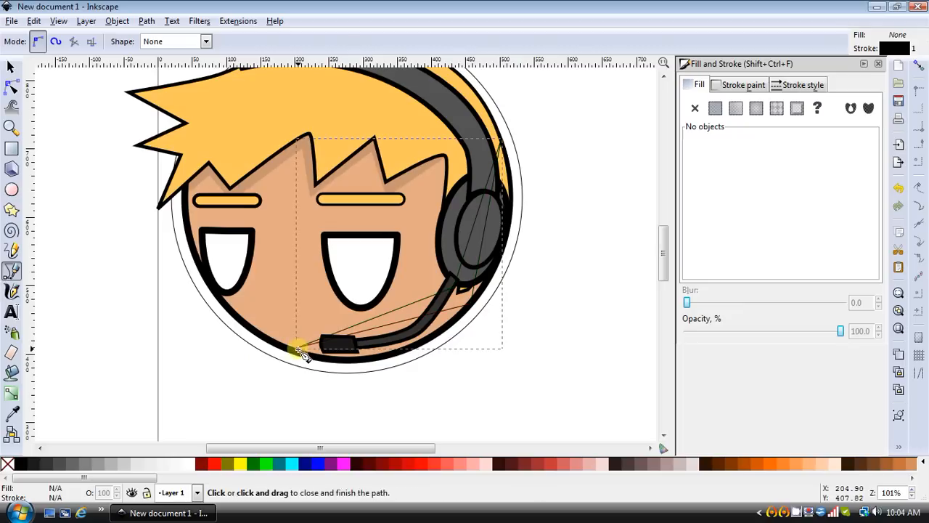
Curve the jaw shadow path's two middle nodes so its outer edge follows the head outline and its inner edge bows beside it.
left_click(11, 87)
left_click(472, 303)
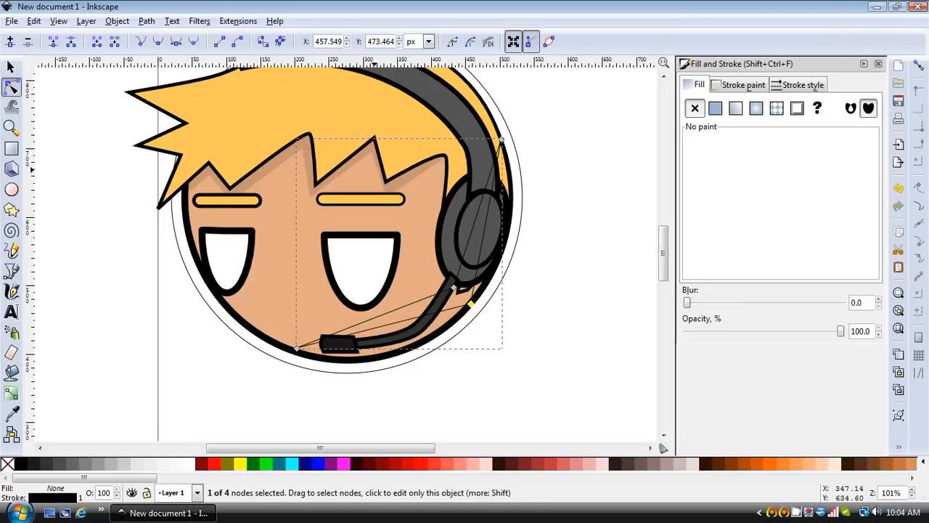
left_click(176, 42)
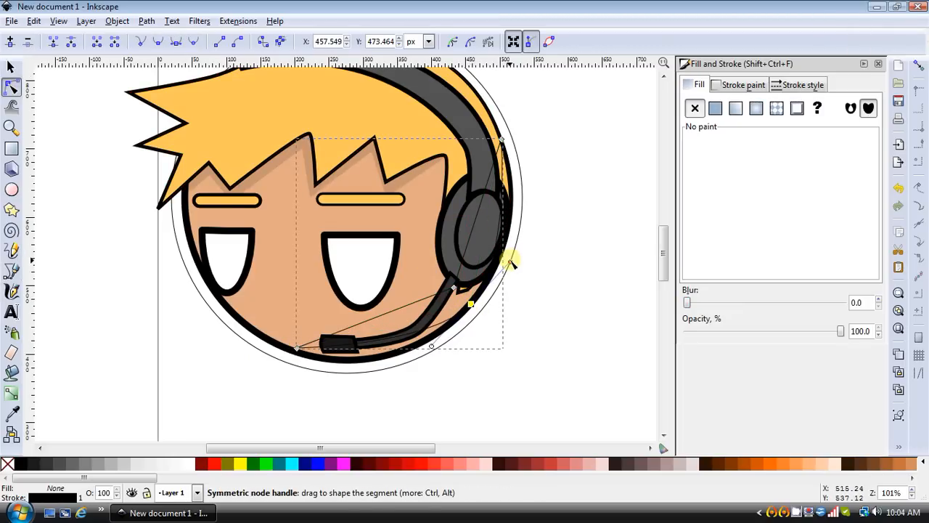
left_click_drag(521, 249, 535, 215)
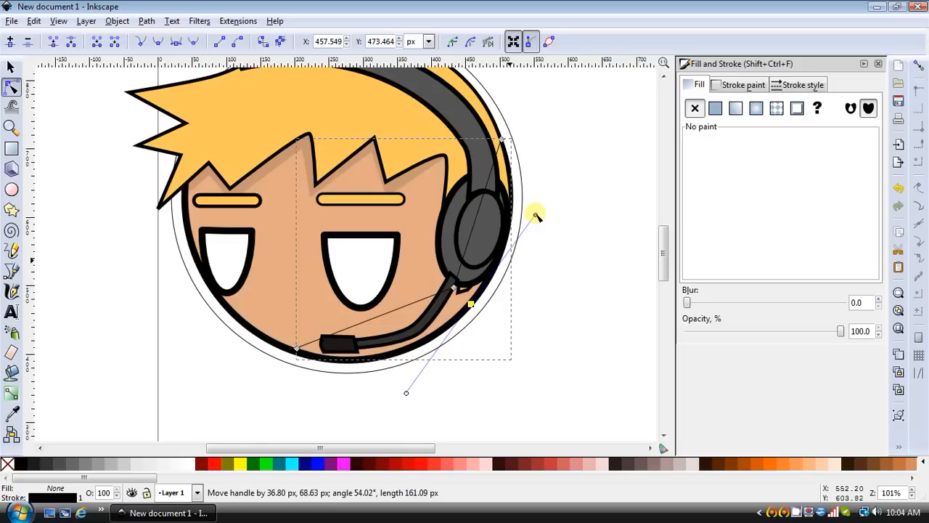
left_click(454, 287)
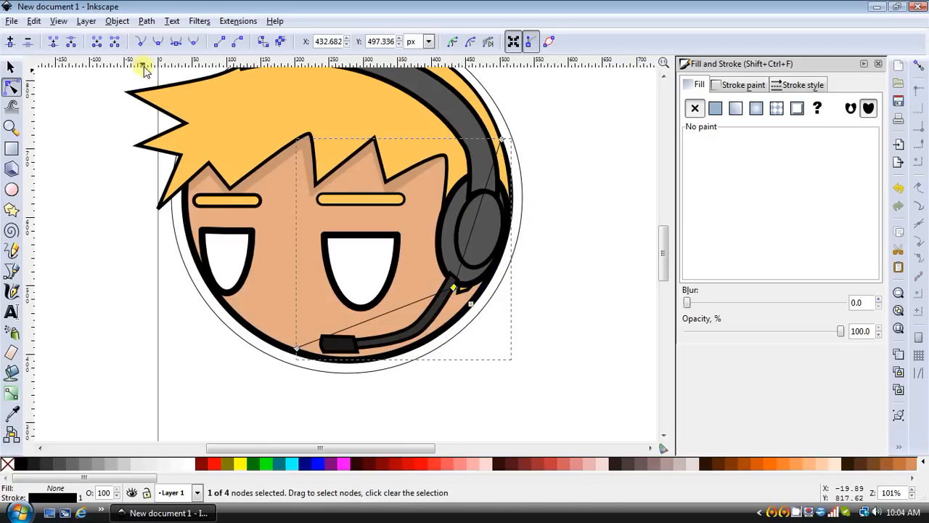
left_click_drag(491, 253, 512, 224)
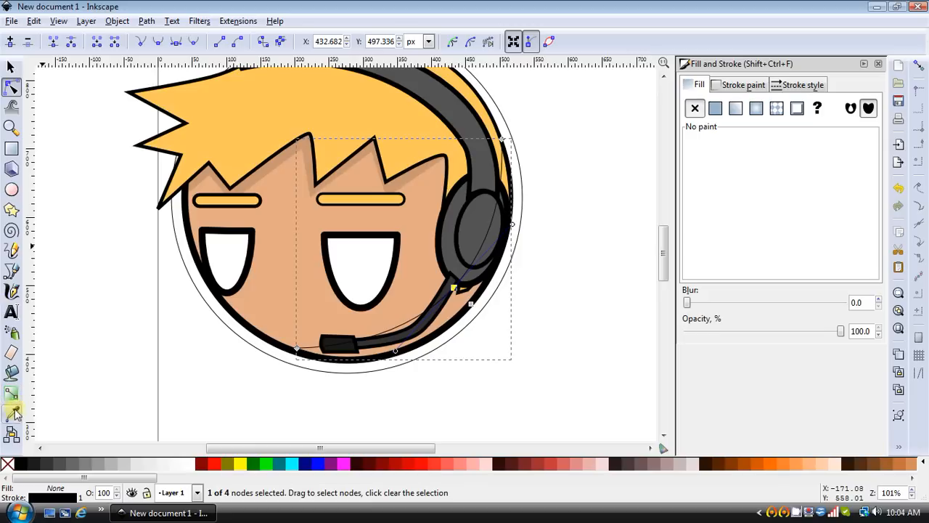
Give the jaw shadow path a flat black fill at 12% alpha using the fringe shadow's colour, and remove its stroke.
left_click(15, 412)
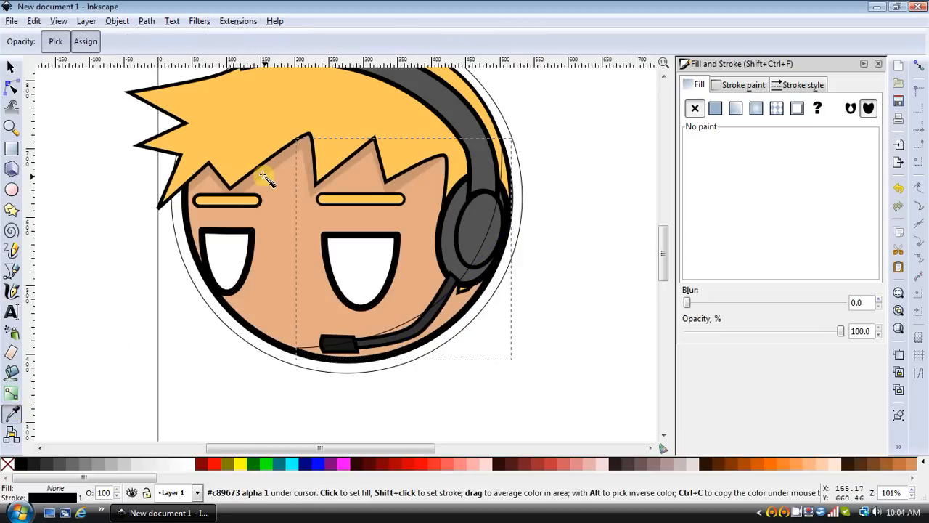
left_click(716, 109)
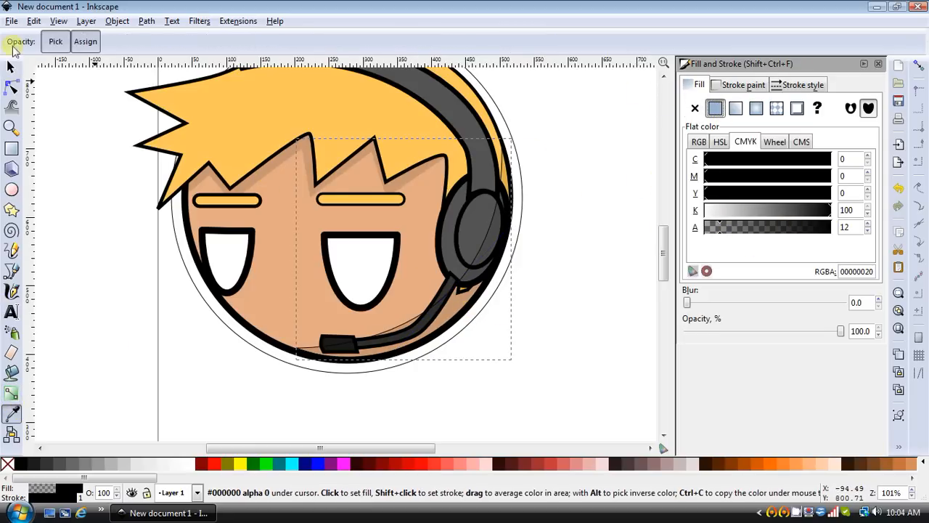
left_click(742, 84)
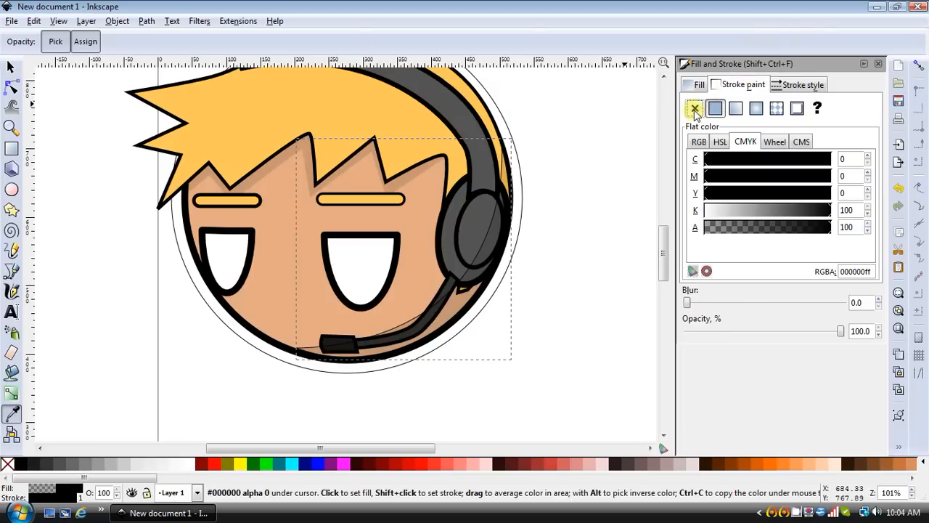
left_click(693, 107)
left_click(10, 68)
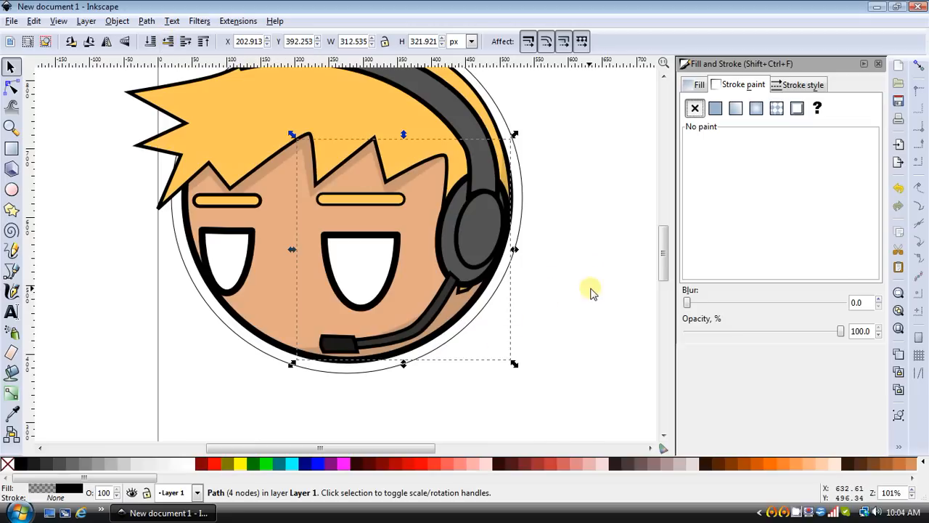
Draw a closed four-node shadow path along the outer side of the headset earpiece's inner ellipse.
scroll(589, 291, "up", 1)
left_click(12, 270)
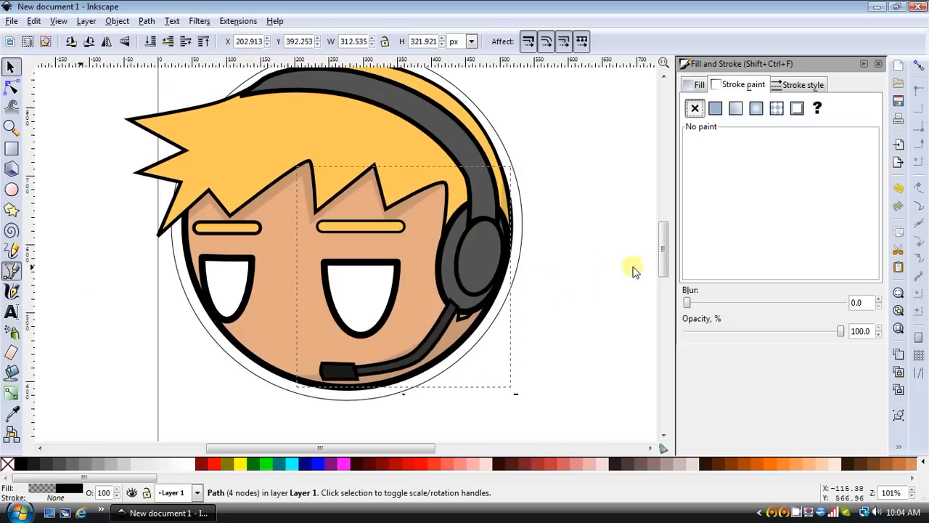
left_click(482, 225)
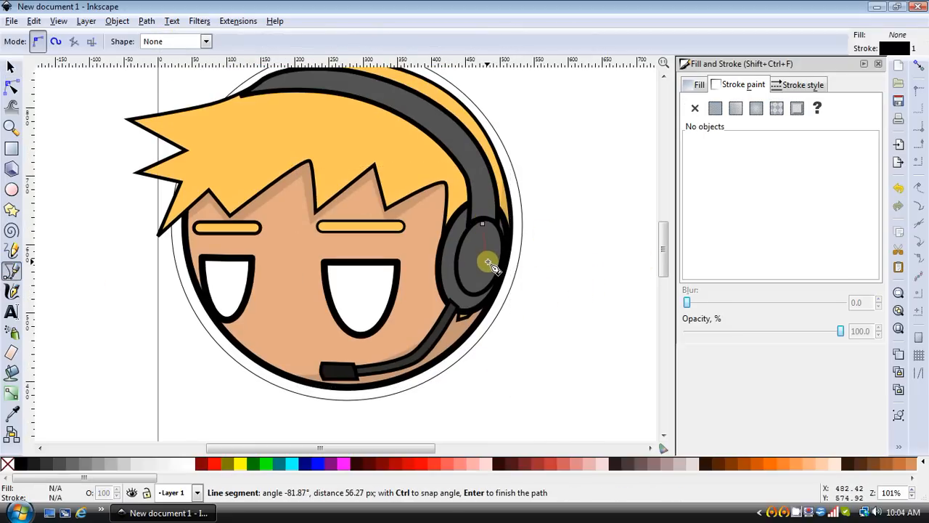
left_click(464, 292)
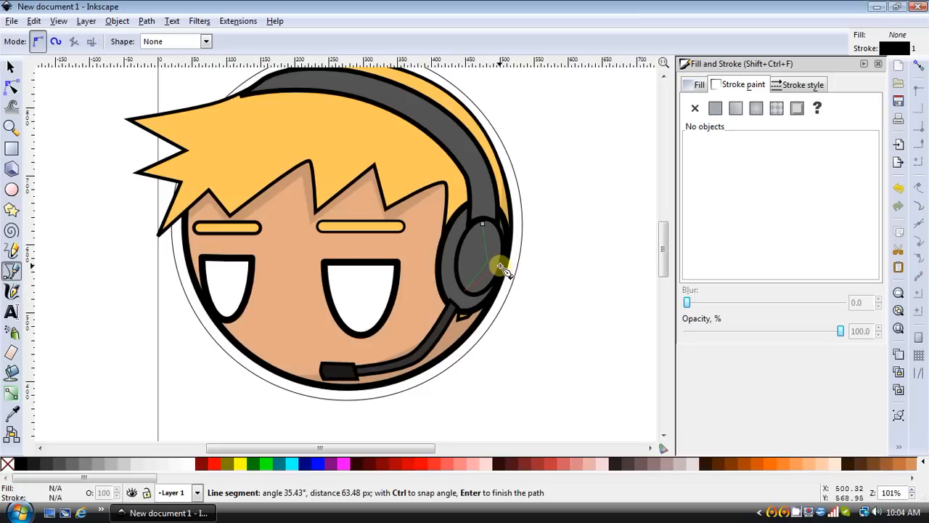
left_click(498, 265)
left_click(483, 223)
left_click(483, 224)
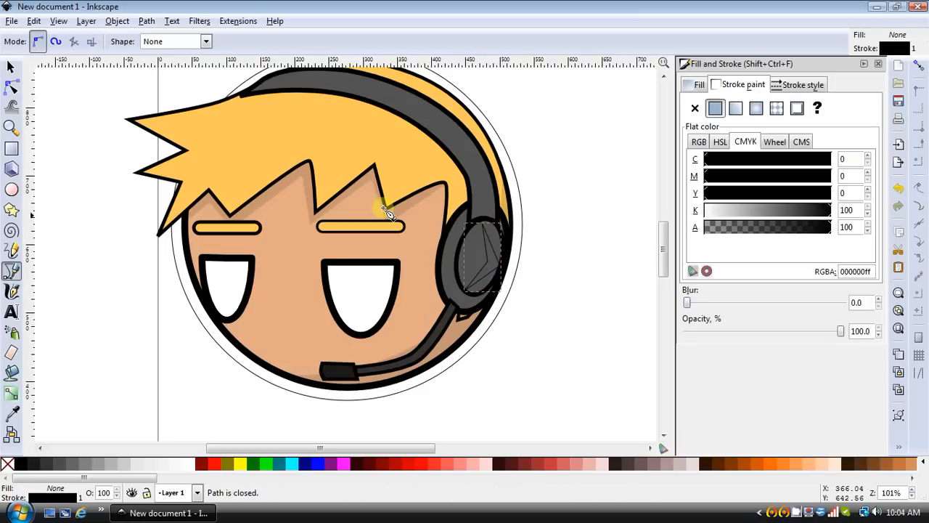
Curve the earpiece shadow path's two middle nodes so it forms a thin crescent along the inner ellipse's outer edge.
key("n")
left_click(499, 266)
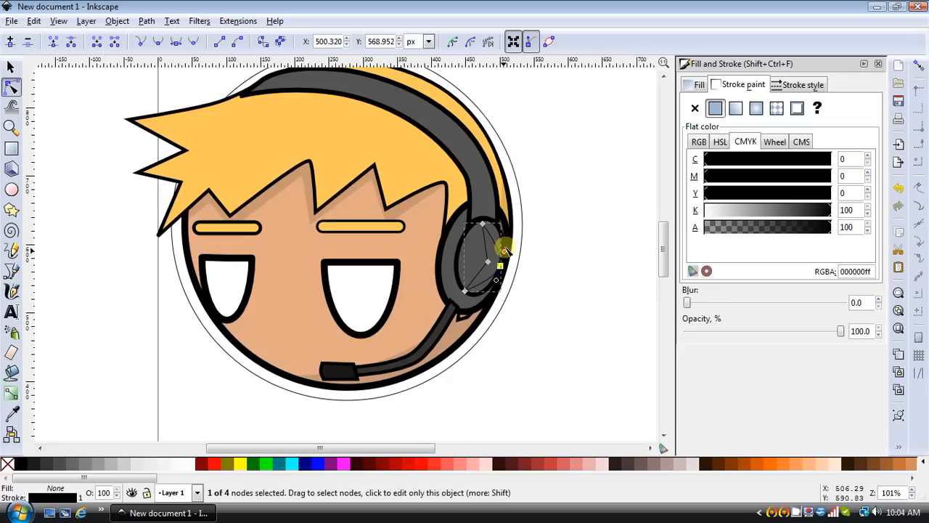
left_click_drag(504, 251, 511, 220)
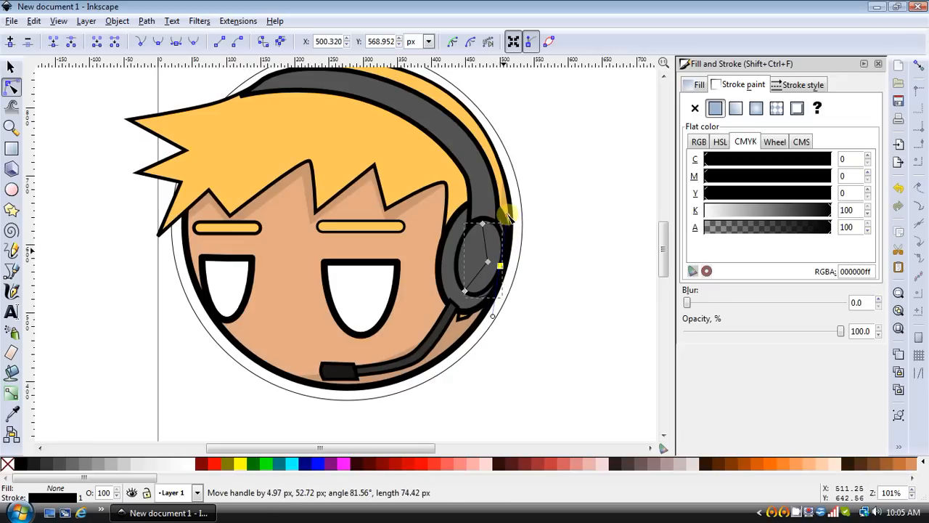
left_click_drag(498, 266, 499, 261)
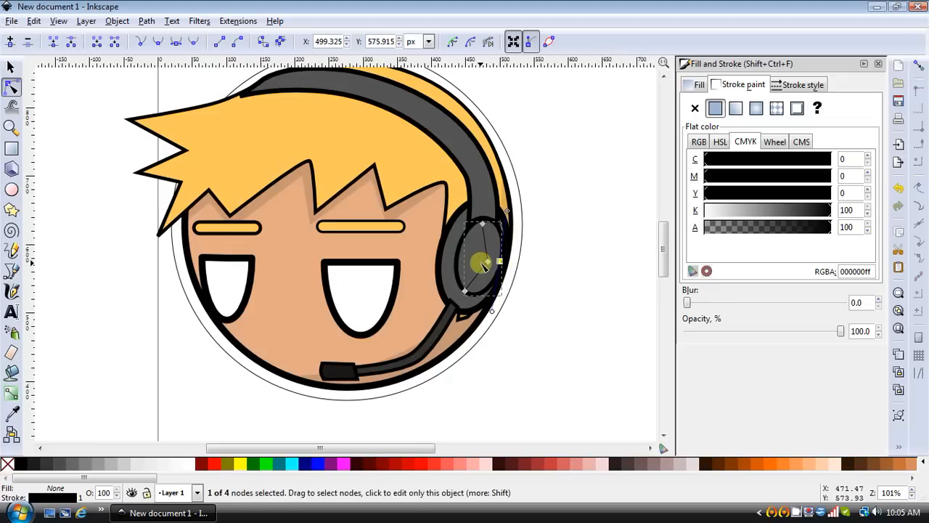
left_click(486, 262)
left_click(157, 41)
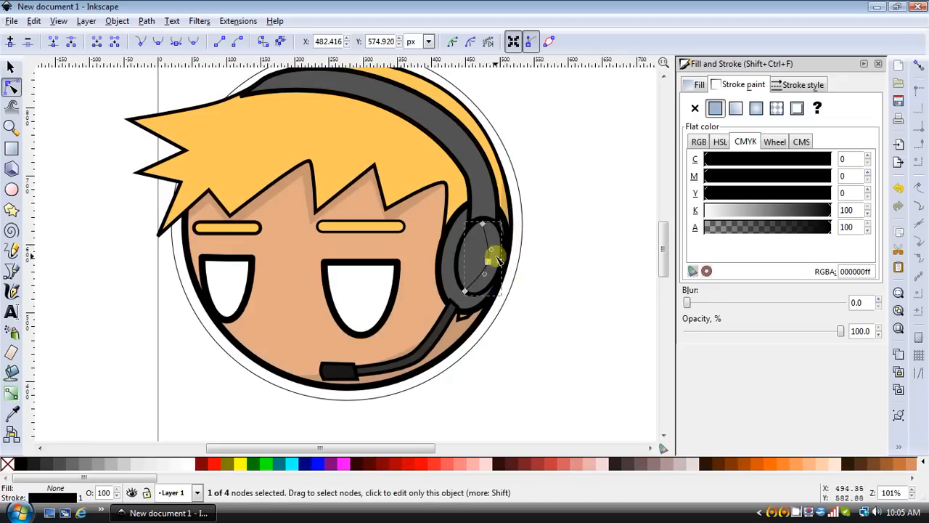
left_click_drag(496, 254, 505, 232)
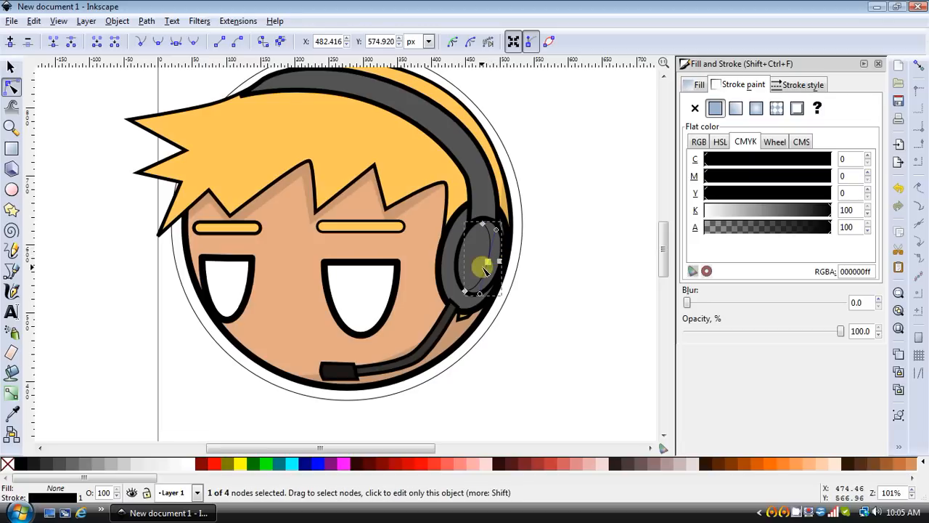
left_click_drag(488, 263, 495, 262)
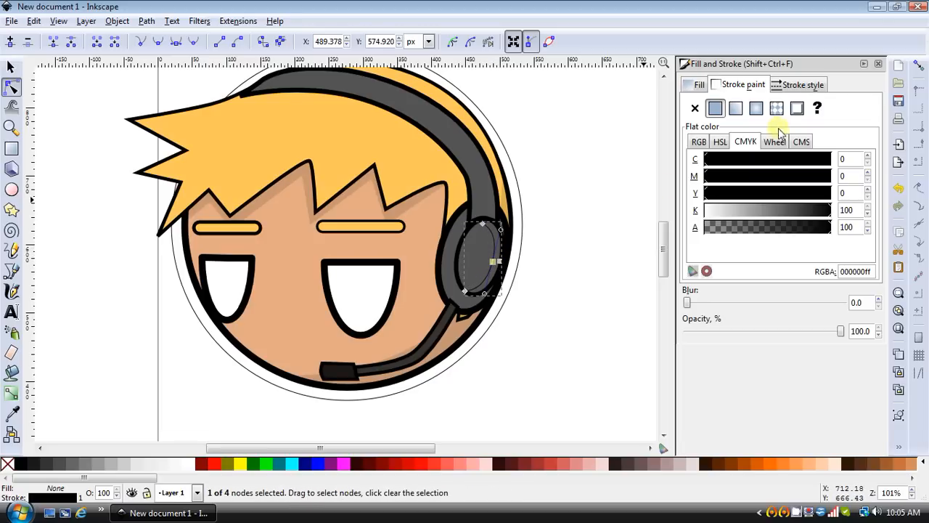
Give the earpiece shadow path a flat translucent black fill and remove its stroke.
left_click(693, 85)
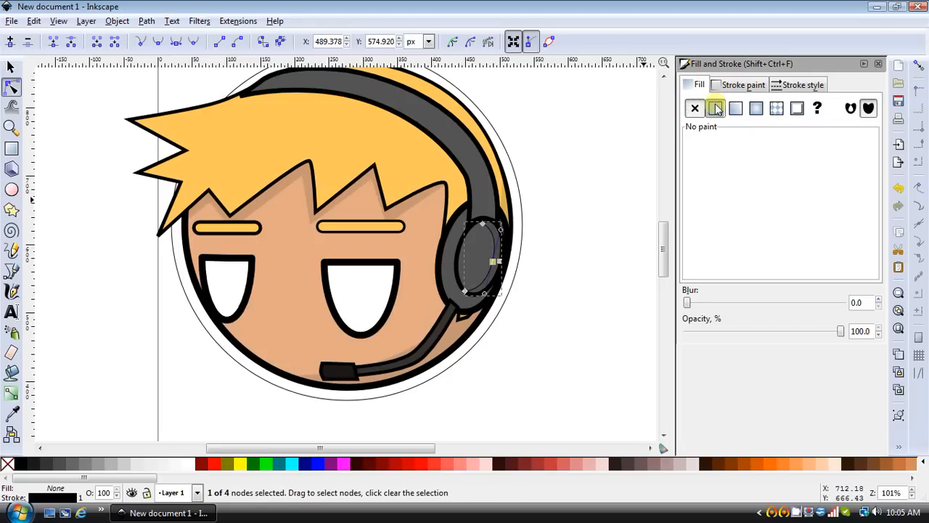
left_click(715, 109)
left_click(733, 85)
left_click(694, 108)
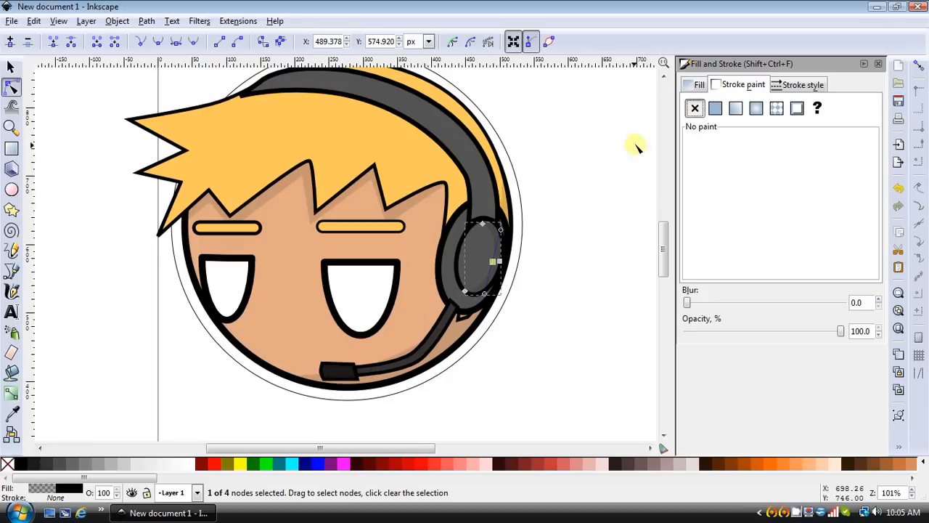
left_click(606, 160)
left_click(606, 209)
scroll(607, 212, "up", 1)
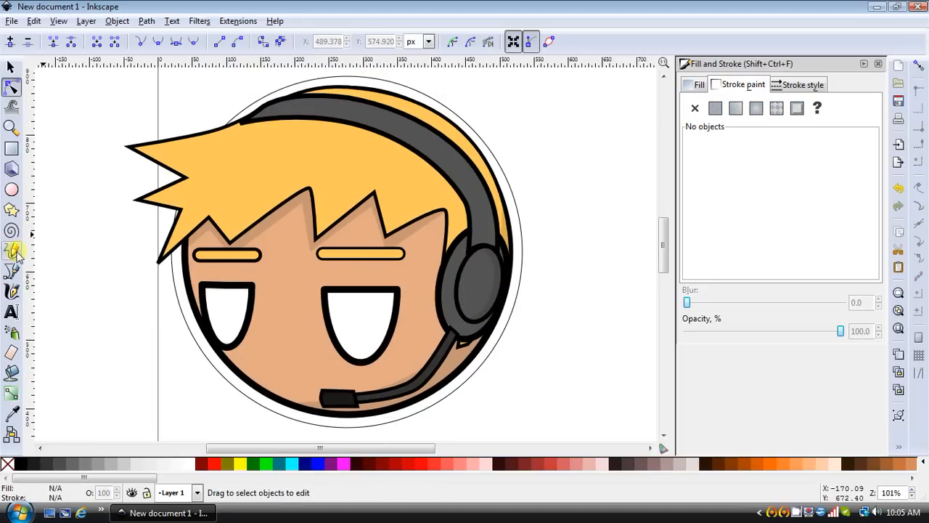
Move the headband's front end node about 4 px outward and down so it meets the hair outline.
key("b")
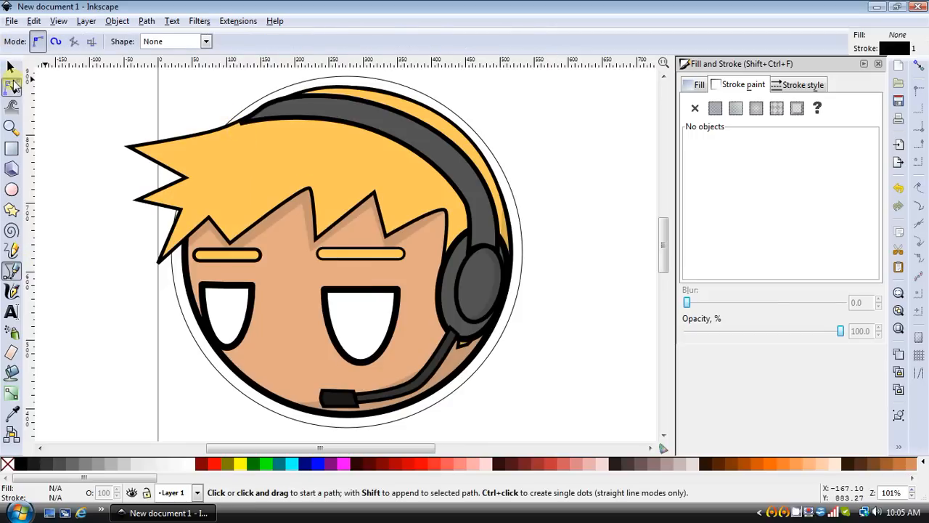
left_click(11, 86)
left_click(243, 119)
left_click_drag(244, 118, 240, 121)
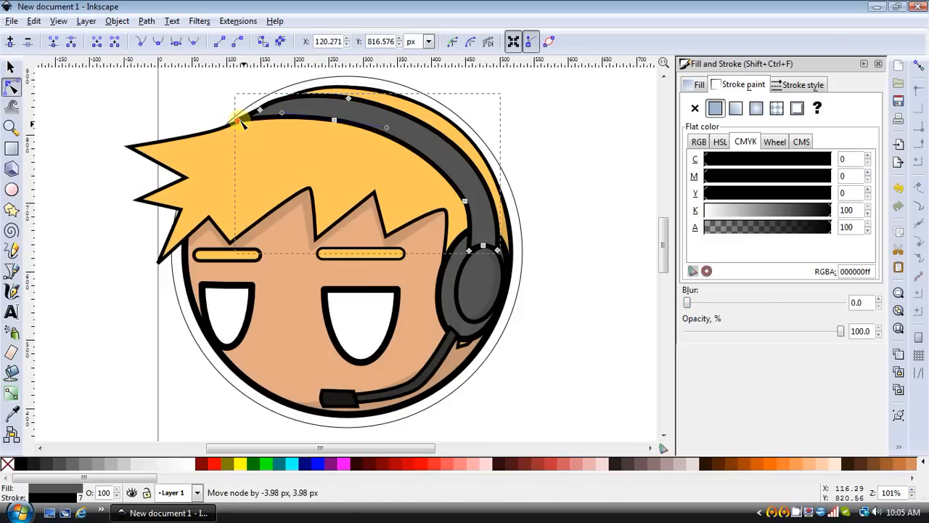
left_click(559, 106)
left_click(559, 105)
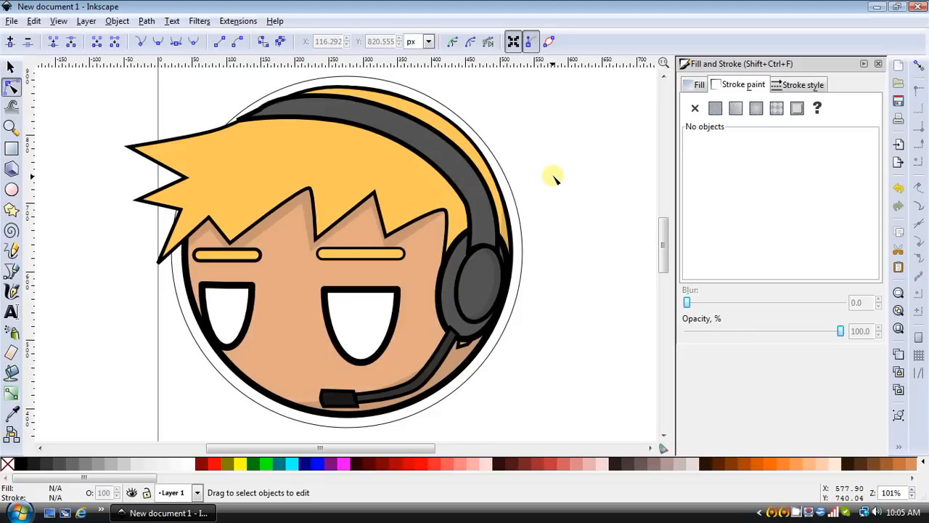
scroll(552, 178, "down", 2)
scroll(552, 172, "up", 1)
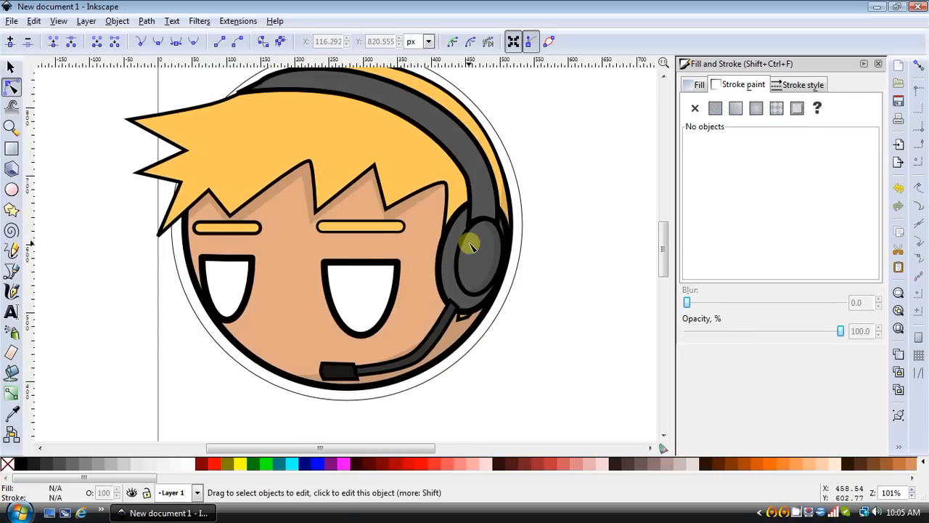
Fill the headset earpiece's inner ellipse with green, CMYK 55, 0, 88, 28.
left_click(468, 246)
left_click(691, 85)
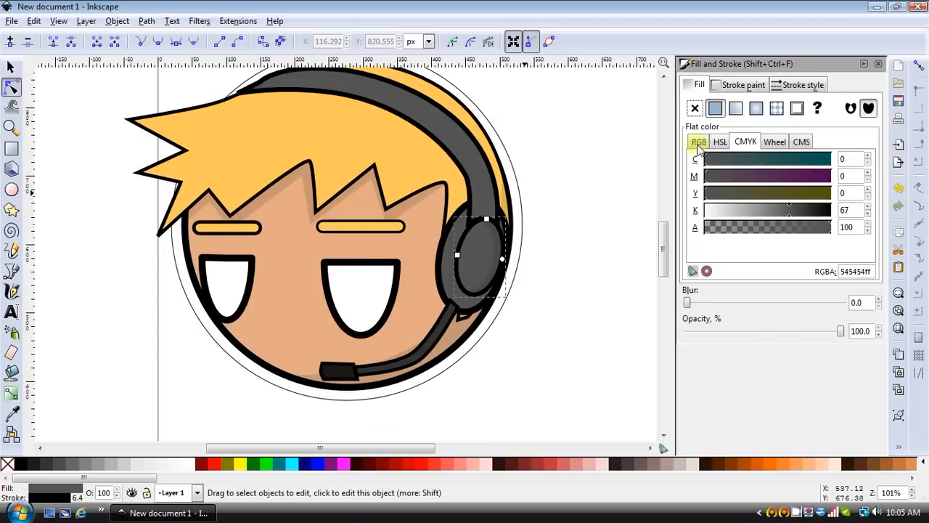
left_click_drag(743, 174, 778, 175)
left_click_drag(780, 159, 739, 209)
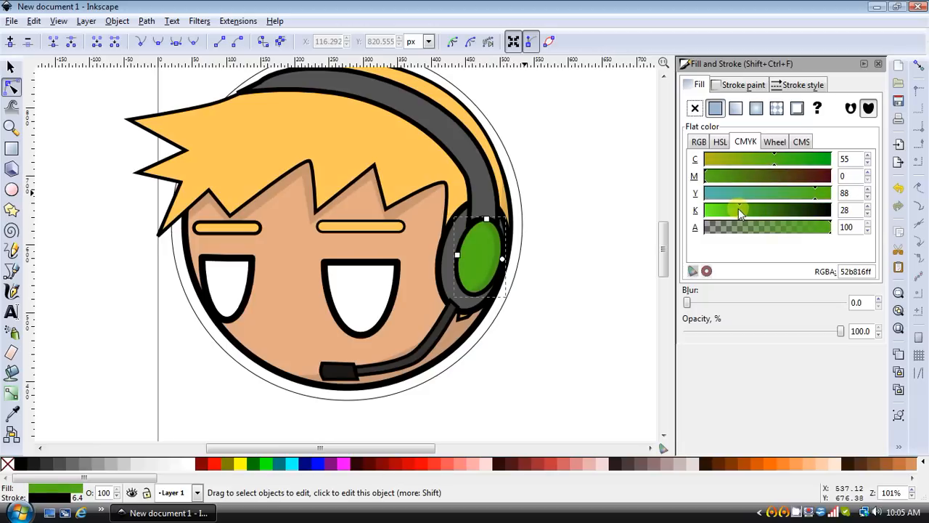
left_click(617, 232)
scroll(618, 222, "down", 1)
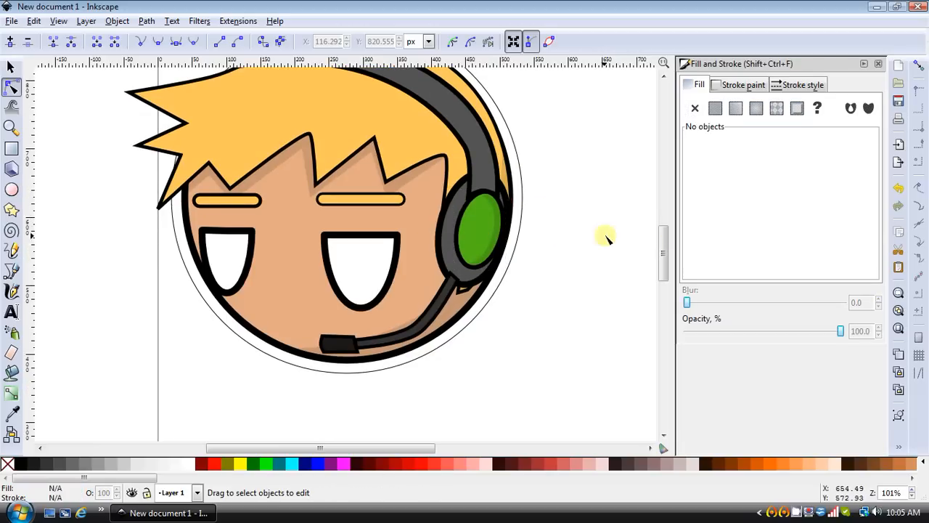
scroll(602, 225, "up", 1)
scroll(528, 230, "down", 2)
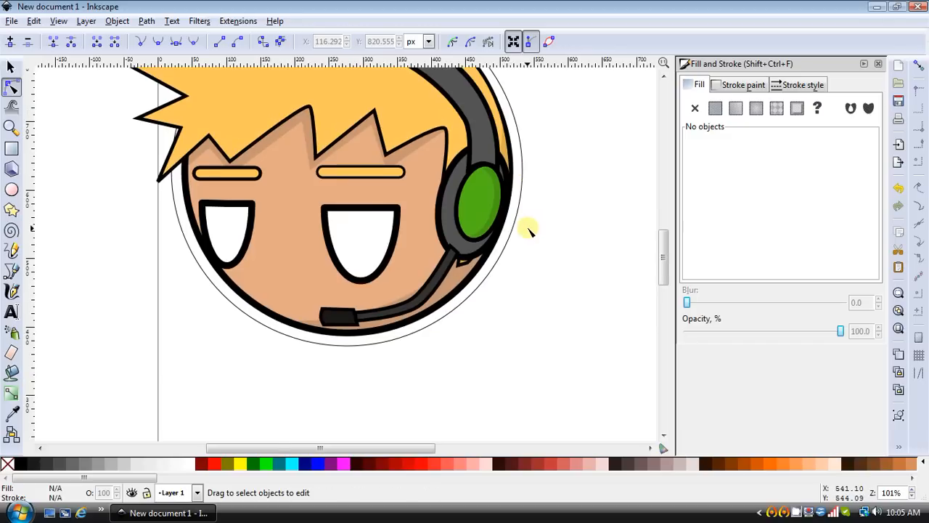
scroll(528, 230, "up", 2)
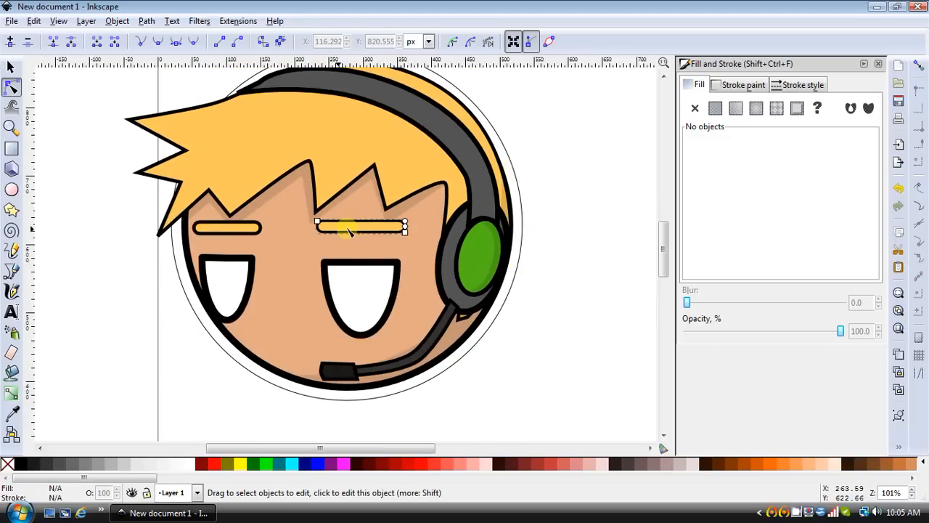
left_click(349, 231)
left_click(540, 234)
scroll(540, 235, "down", 1)
scroll(543, 238, "up", 2)
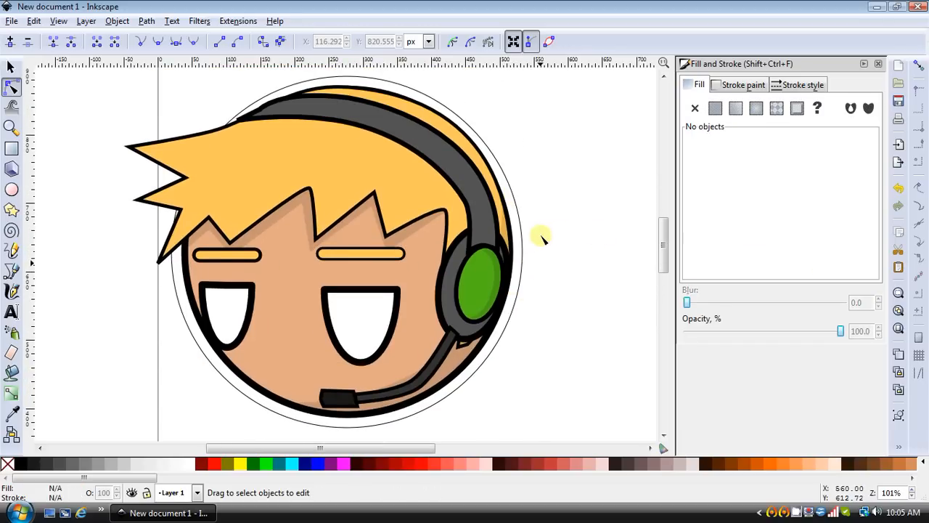
scroll(540, 238, "up", 1)
scroll(541, 237, "down", 4)
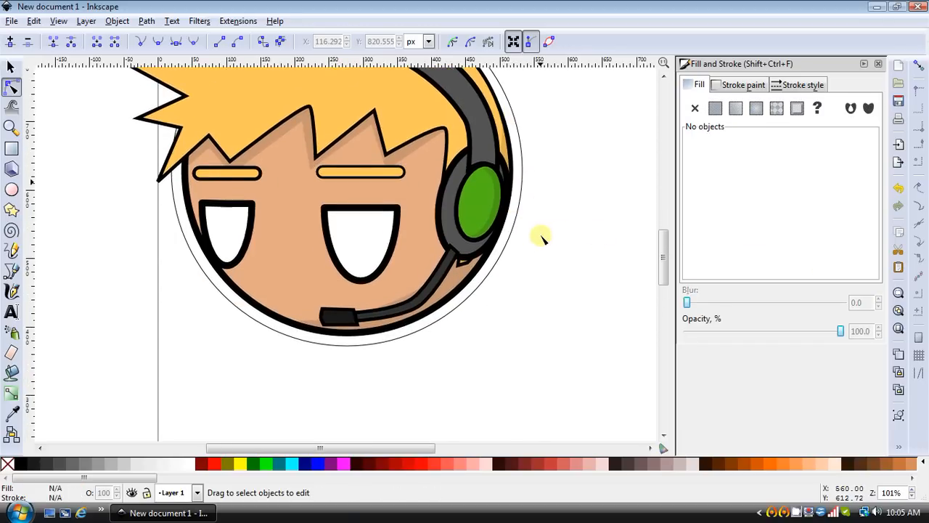
scroll(540, 237, "up", 1)
left_click(526, 227)
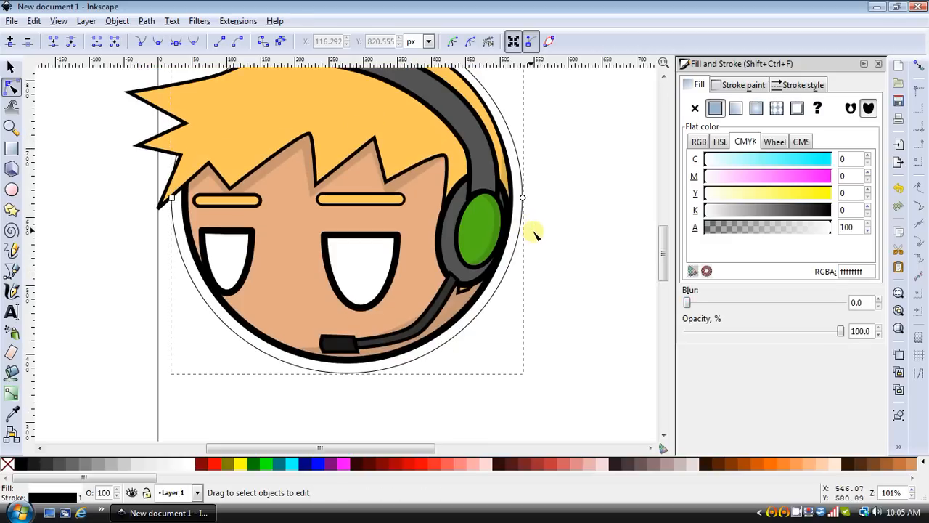
key("minus")
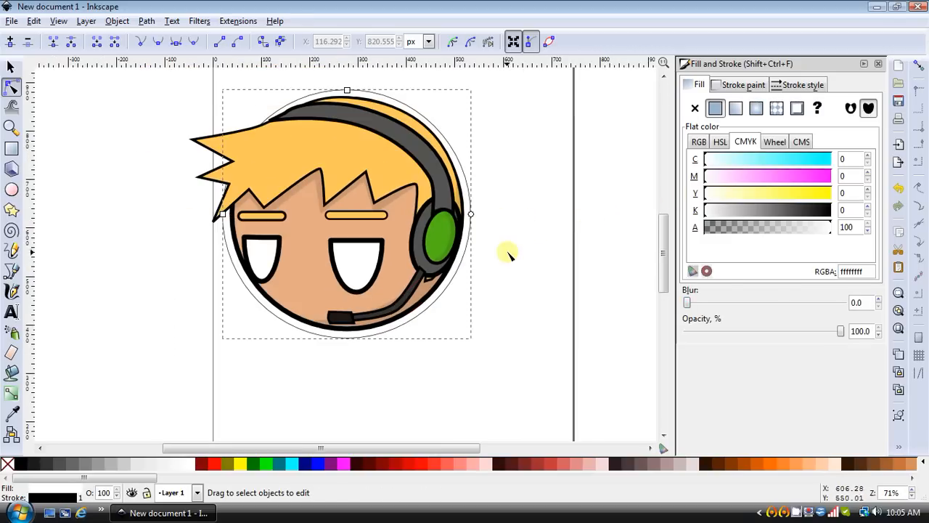
Draw a green background rectangle about 668 by 678 px covering the whole head.
left_click(11, 150)
key("minus")
left_click_drag(237, 110, 464, 341)
Send the green rectangle to the bottom of the stack, then shrink it to about 635 by 629 px around the head.
left_click(11, 67)
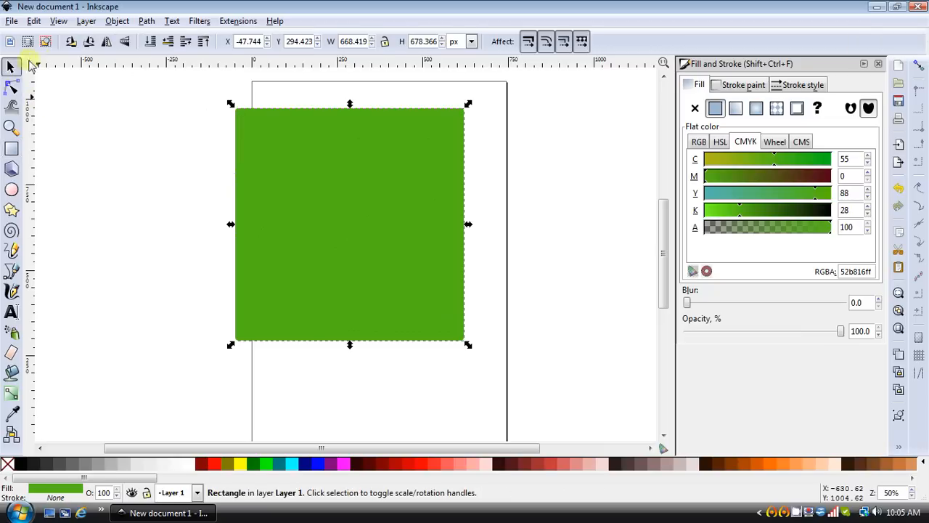
left_click(150, 41)
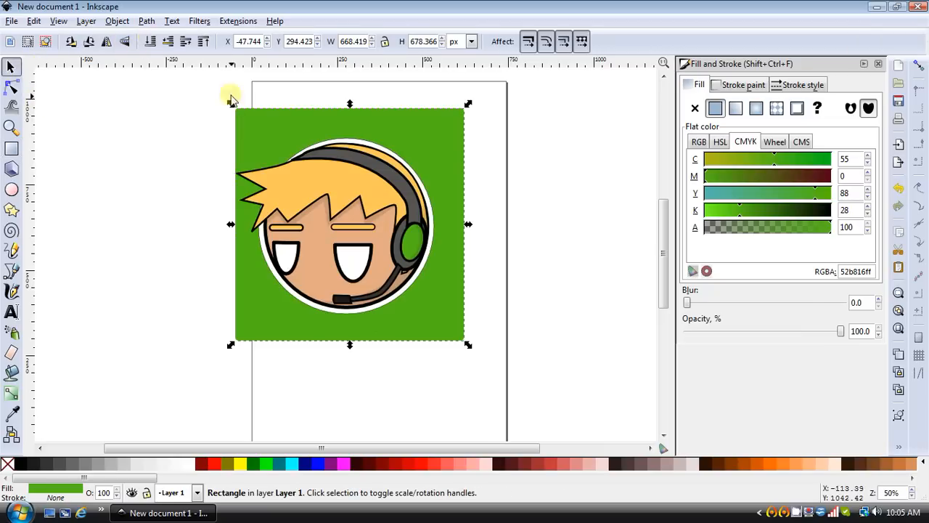
left_click_drag(468, 344, 457, 326)
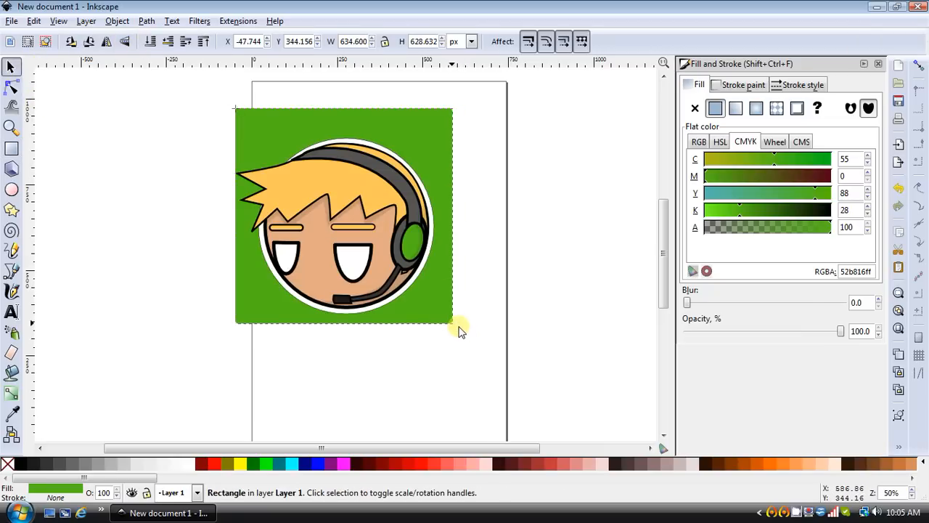
left_click_drag(443, 229, 441, 234)
Remove the stroke from the large white circle behind the head.
left_click(434, 229)
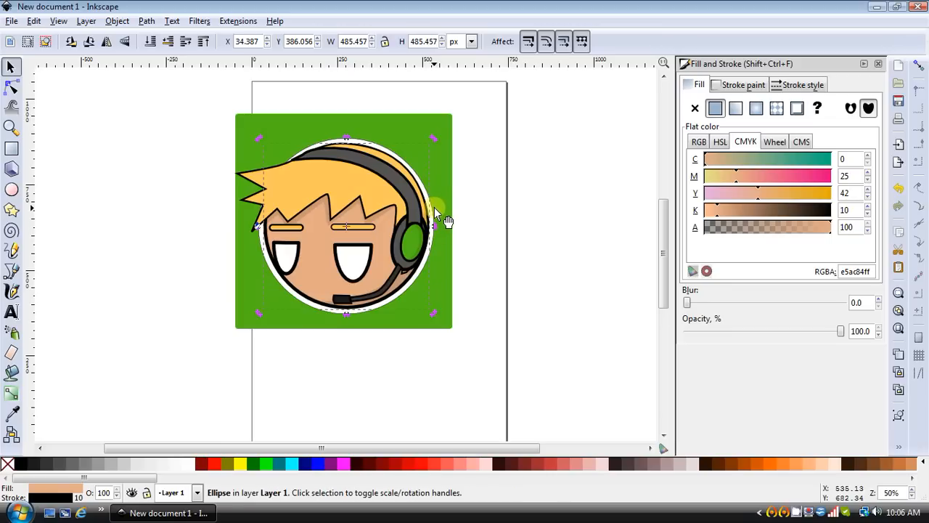
left_click(435, 218)
left_click(735, 84)
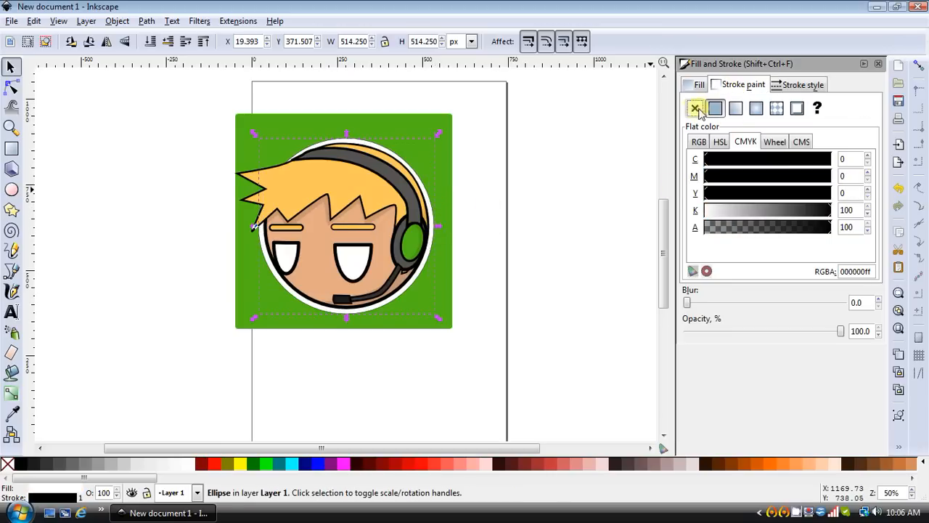
left_click(694, 107)
left_click(514, 177)
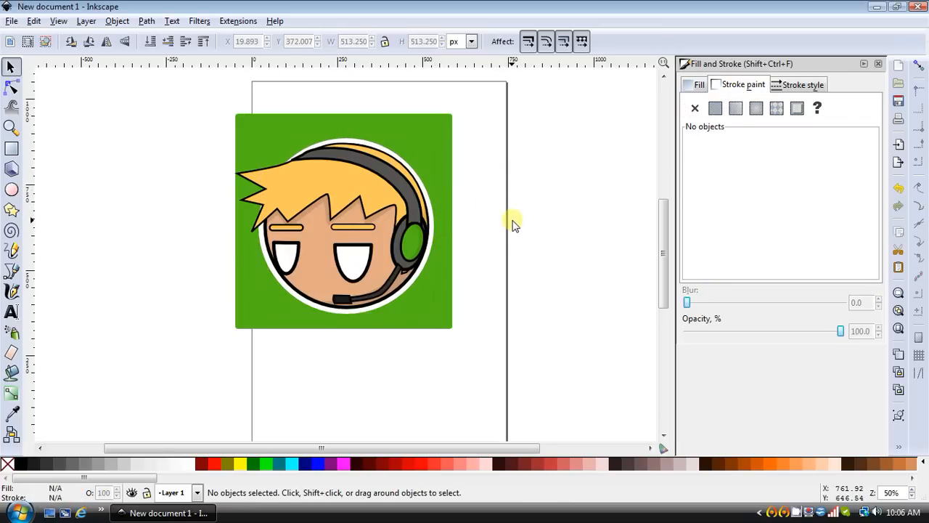
Set the hair path's stroke width to 7 px.
key("plus")
left_click(209, 182)
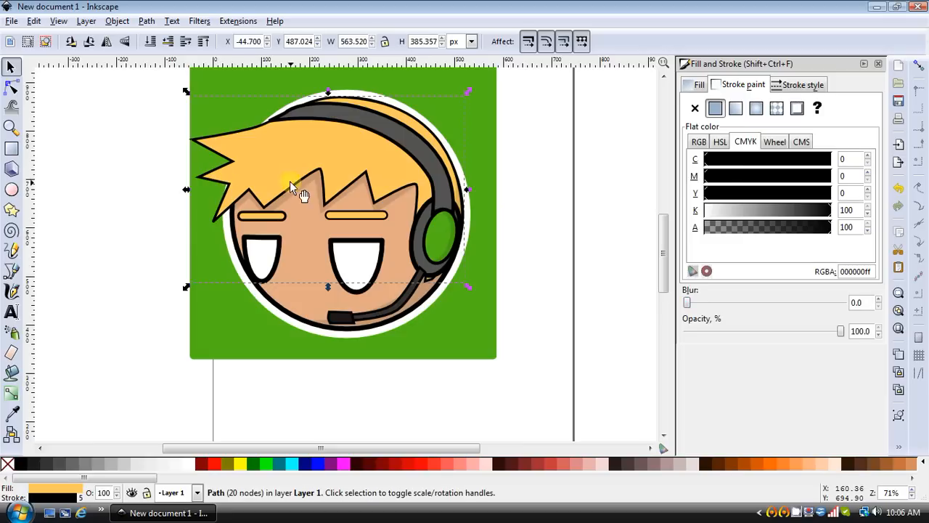
left_click(804, 85)
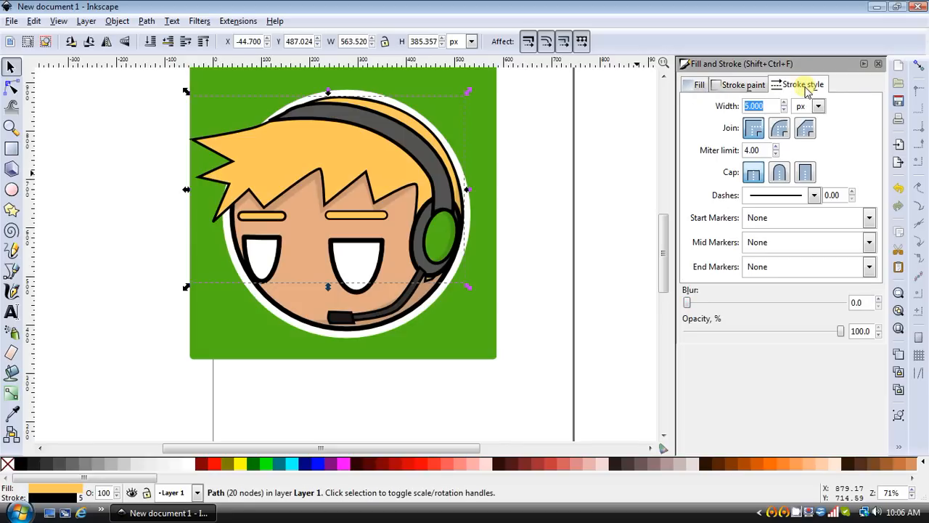
type("7")
key("Return")
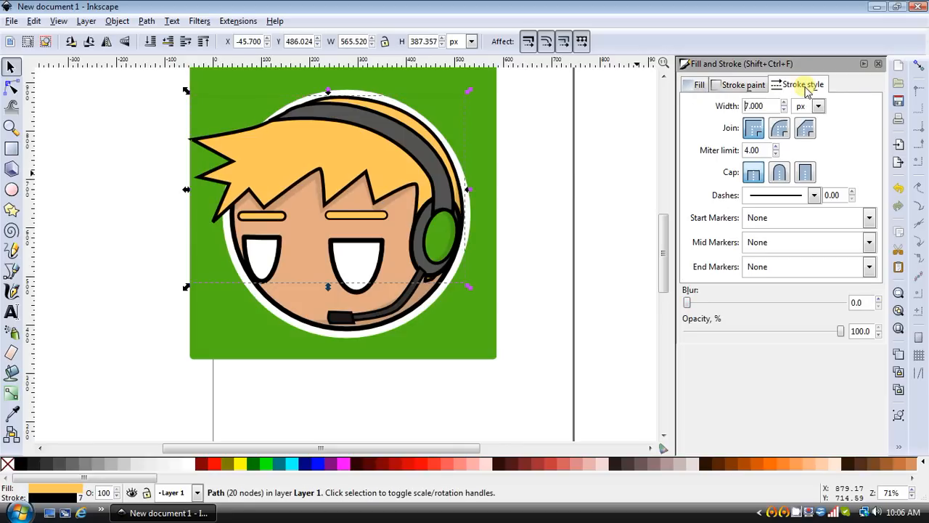
left_click(580, 204)
Shift the green background rectangle slightly down and across so it is centred behind the head's white circle.
scroll(580, 206, "up", 1)
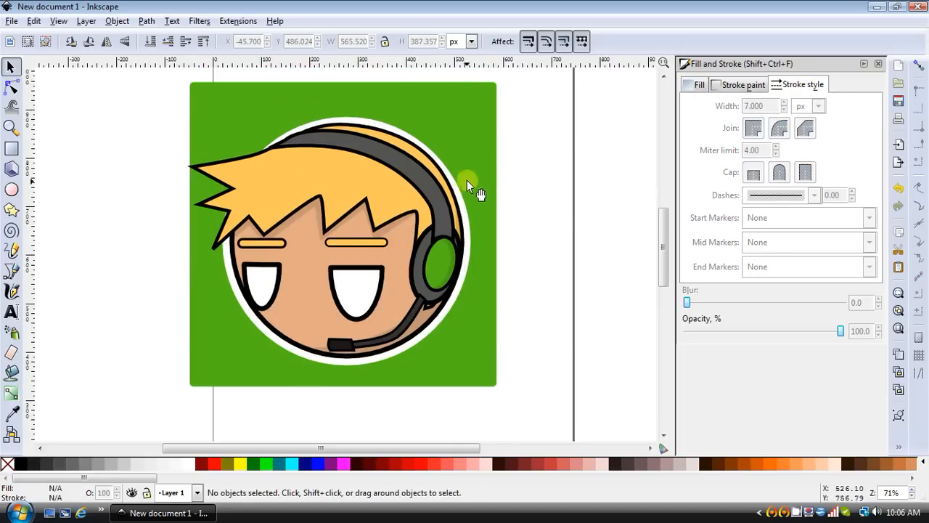
left_click(475, 124)
left_click_drag(434, 155, 529, 139)
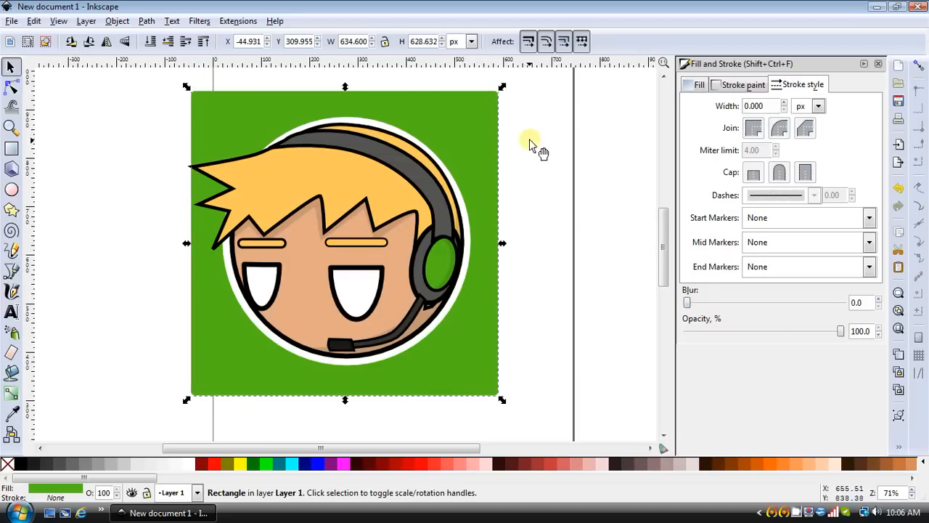
Change the green background rectangle's fill to a radial gradient.
left_click(697, 85)
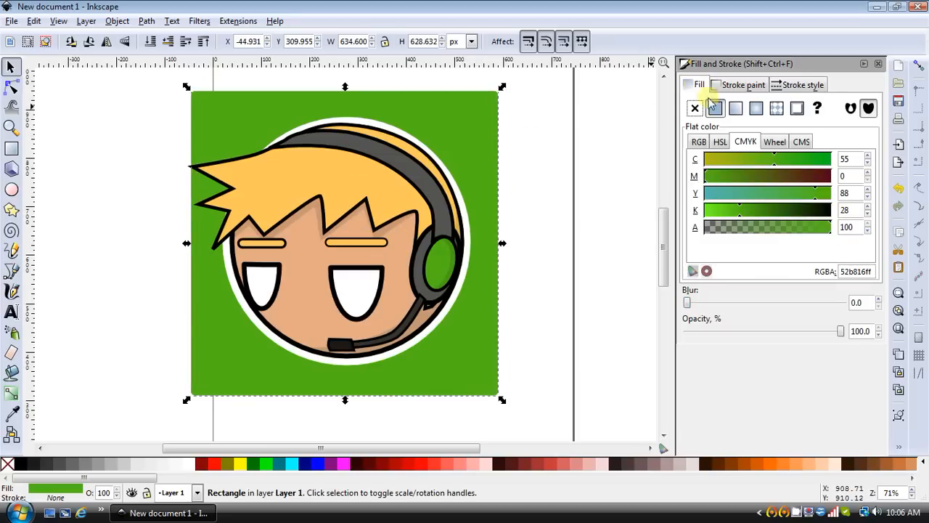
left_click(755, 111)
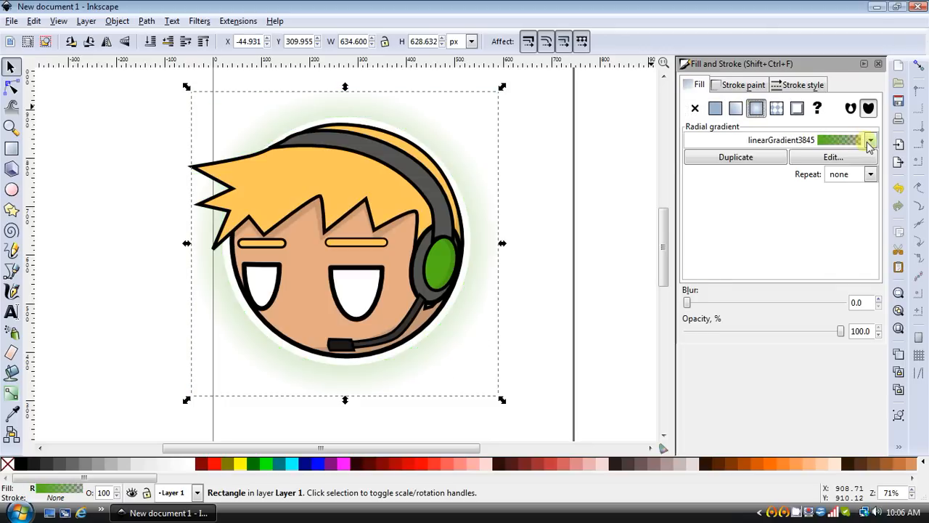
left_click(868, 141)
left_click(821, 141)
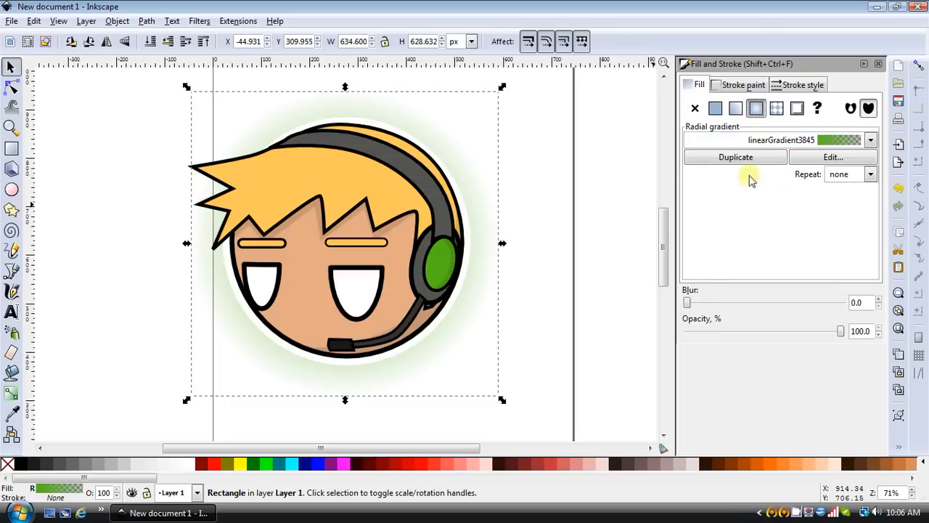
Set the radial gradient's outer stop to alpha 100 and darken it to K 47.
left_click(801, 157)
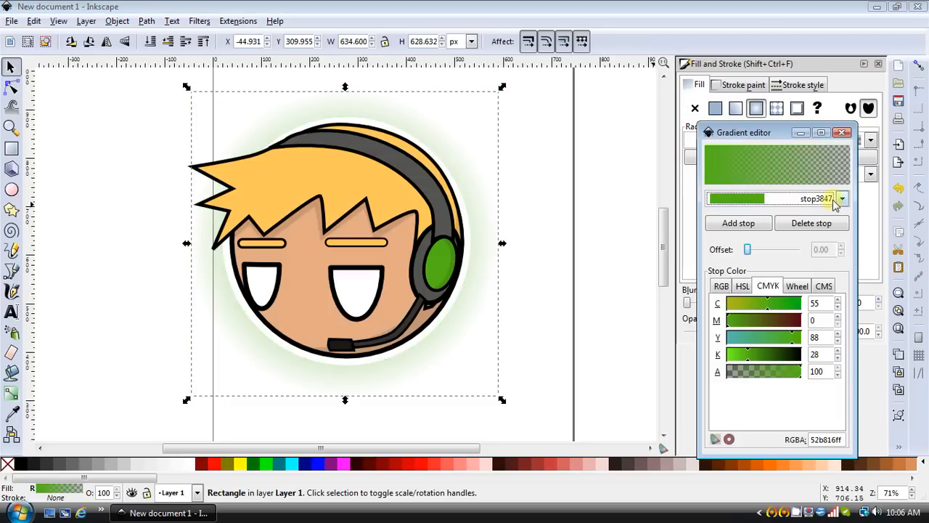
left_click(841, 198)
left_click(769, 210)
left_click_drag(735, 375, 824, 377)
left_click(773, 355)
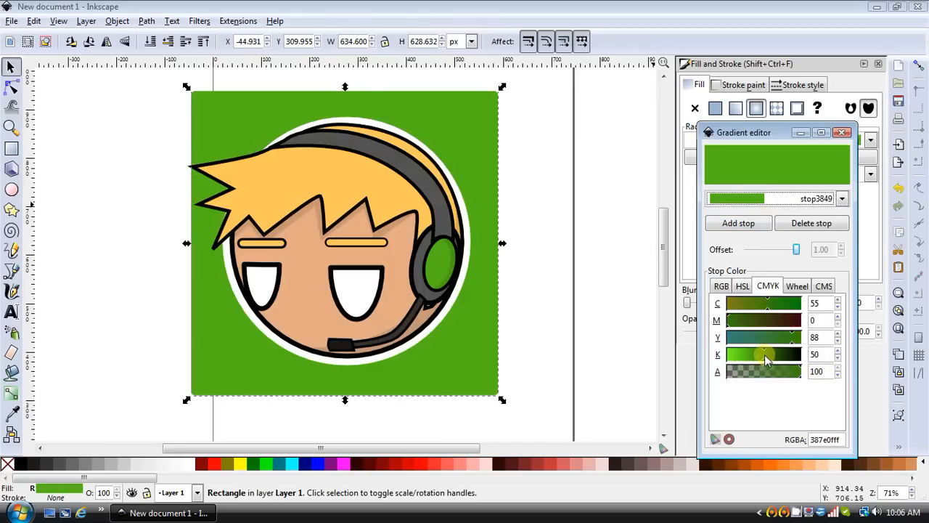
left_click(761, 355)
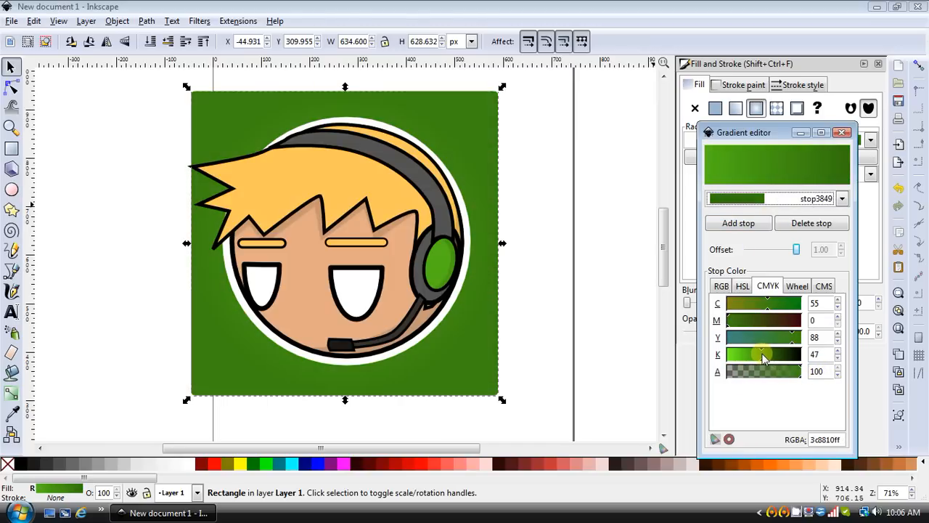
left_click(815, 199)
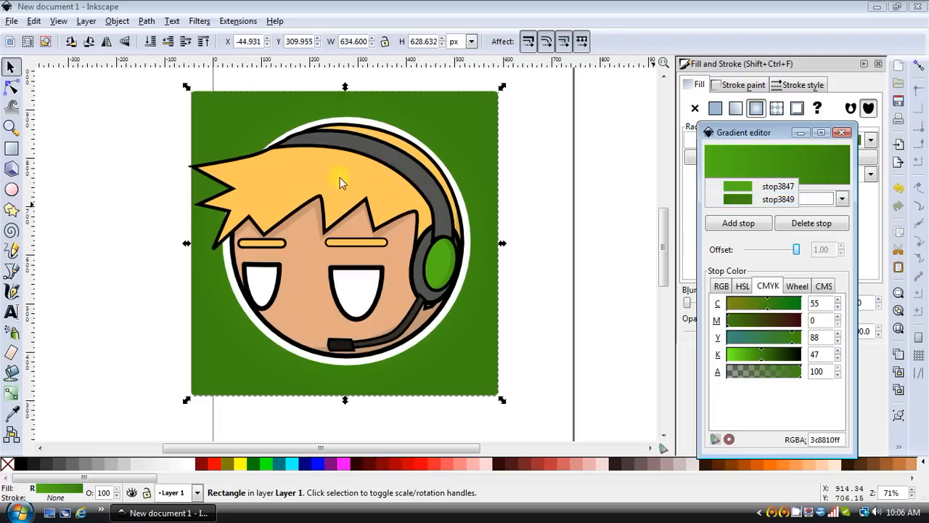
left_click(9, 71)
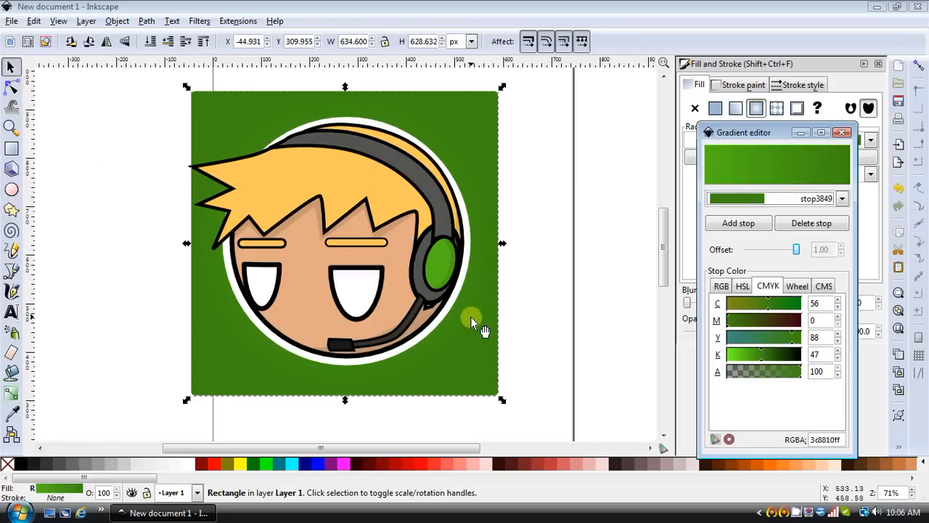
left_click(10, 87)
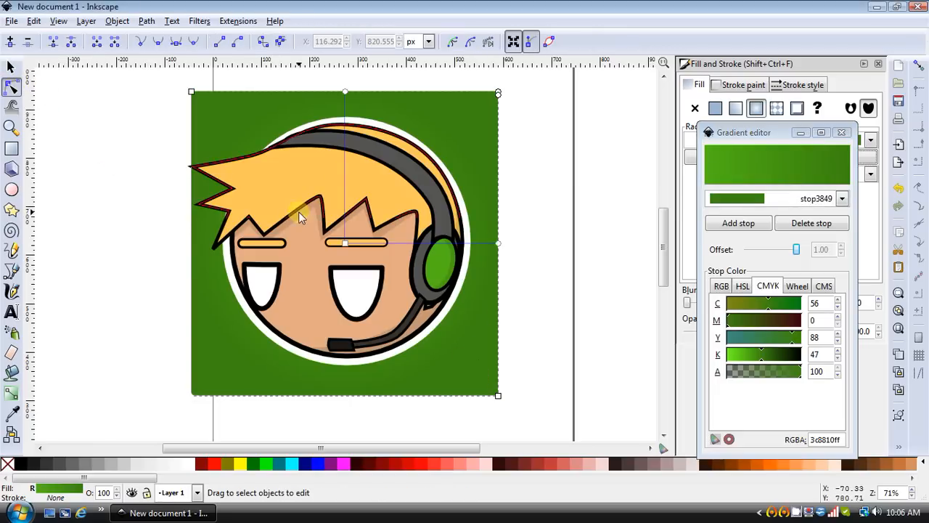
left_click(499, 245)
left_click(388, 242)
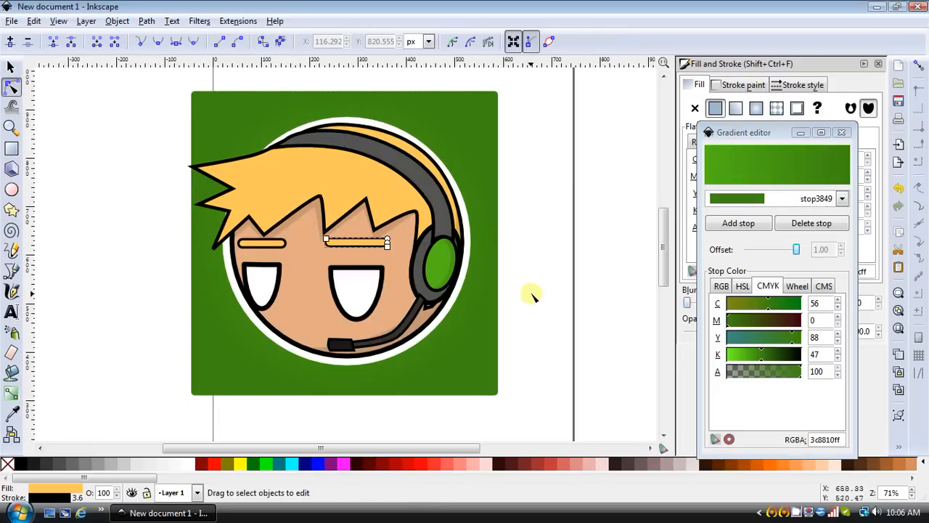
left_click(543, 295)
Select all the objects of the head illustration together with its background and group them.
key("minus")
left_click(10, 67)
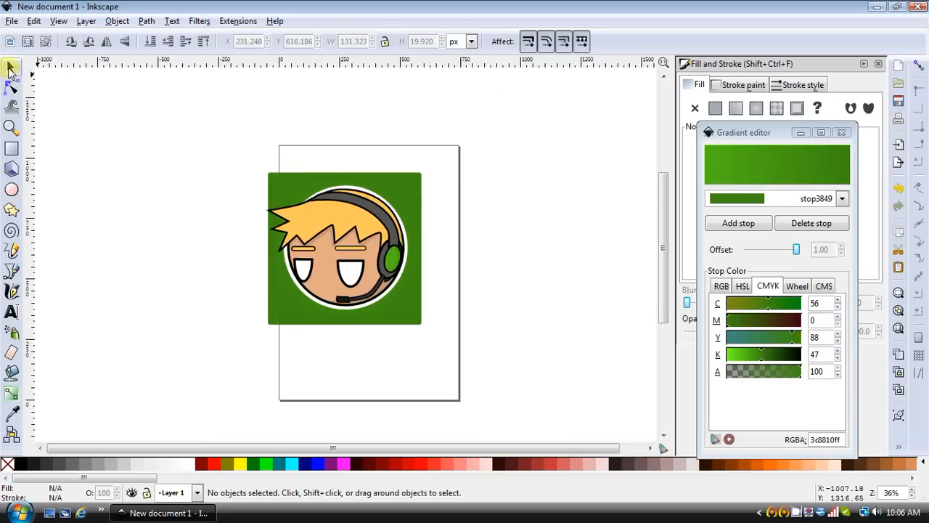
mouse_move(211, 127)
left_mouse_down()
mouse_move(395, 287)
mouse_move(465, 364)
left_mouse_up()
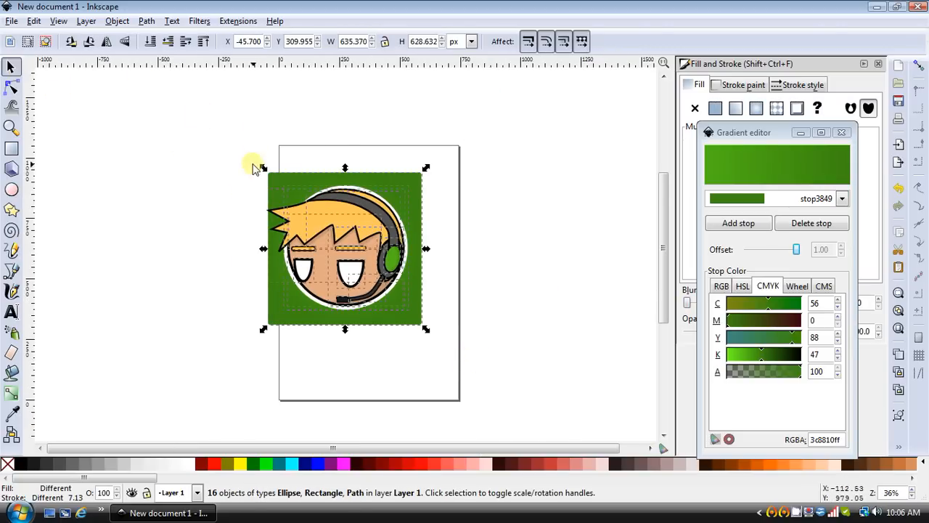
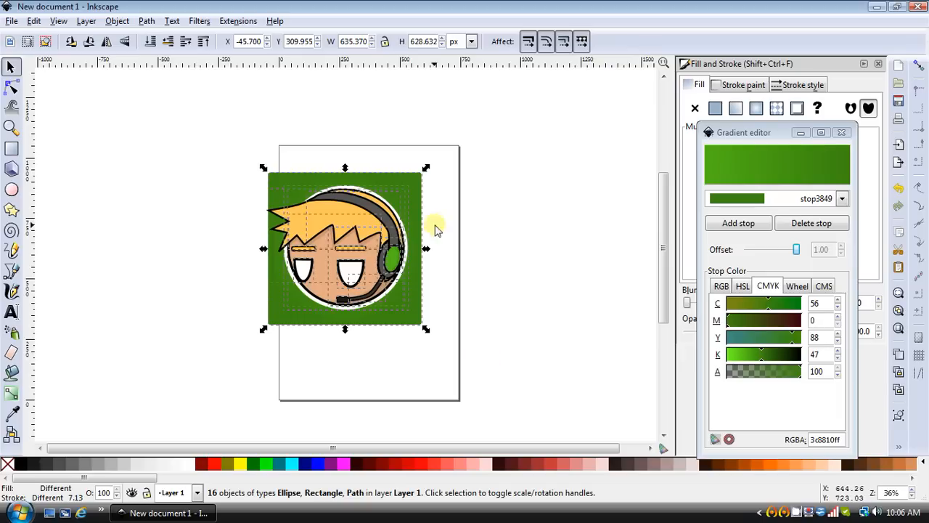
left_click(146, 21)
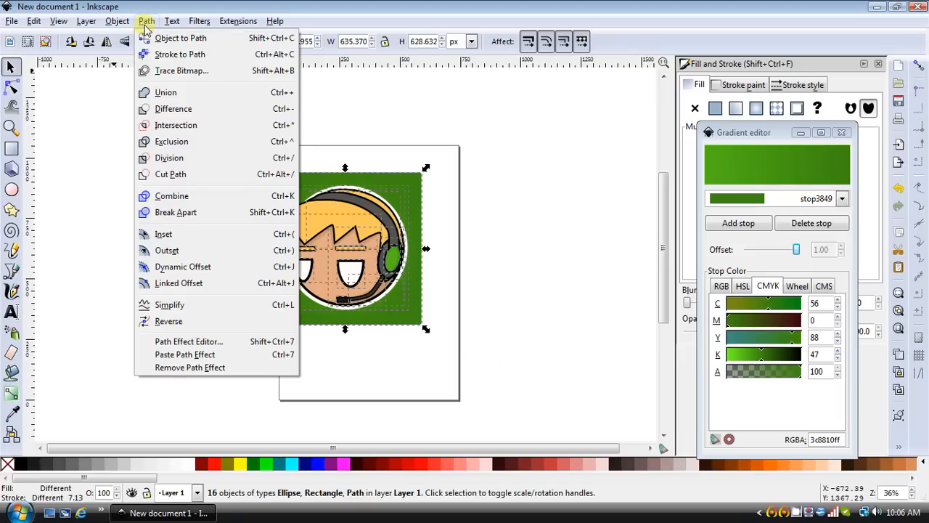
left_click(135, 76)
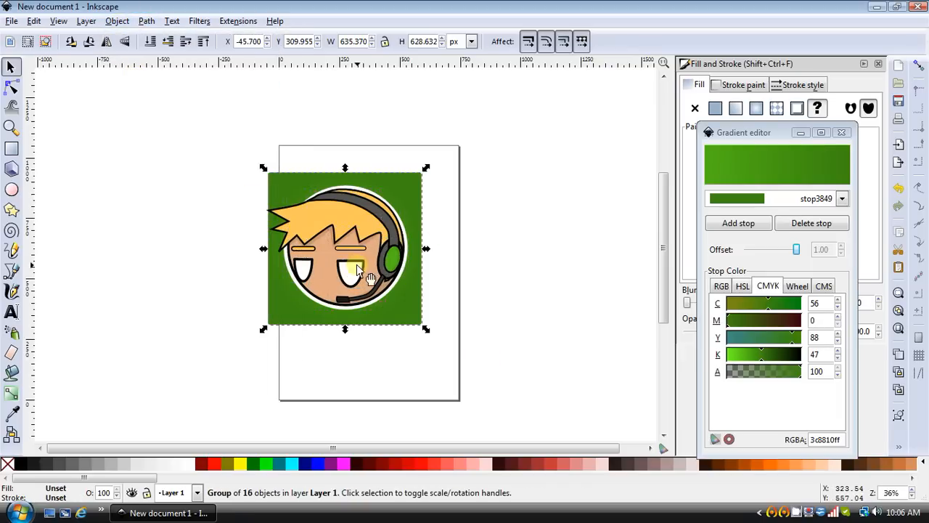
Move the grouped illustration to the upper-left of the page, mostly outside it, at about X -442, Y 445 px.
left_click_drag(357, 265, 330, 270)
left_click(493, 246)
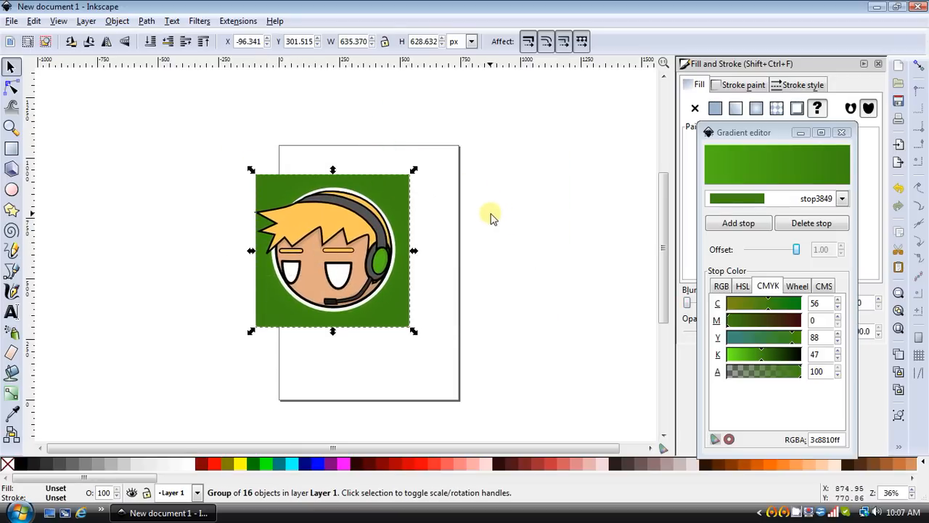
key("plus")
left_click_drag(329, 250, 215, 198)
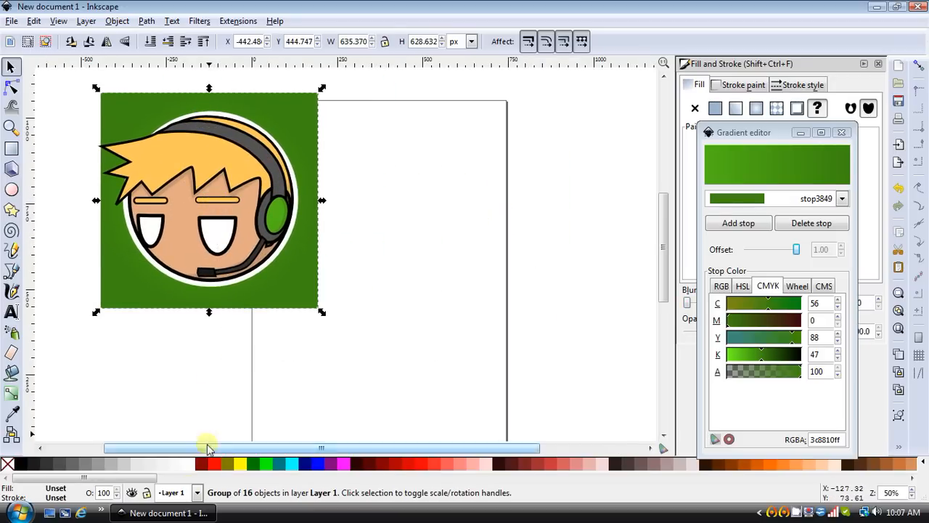
Add a new layer named girl, positioned below the current layer.
left_click(86, 21)
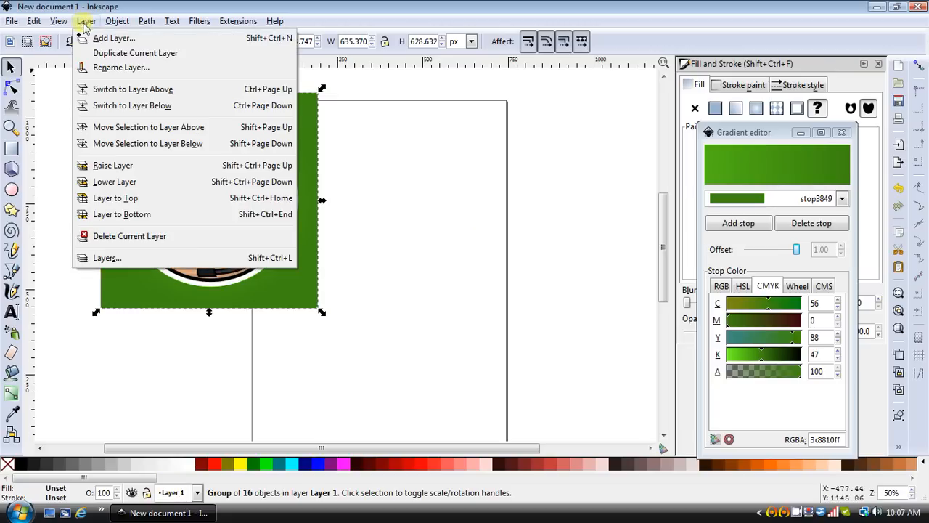
left_click(107, 40)
left_click(539, 273)
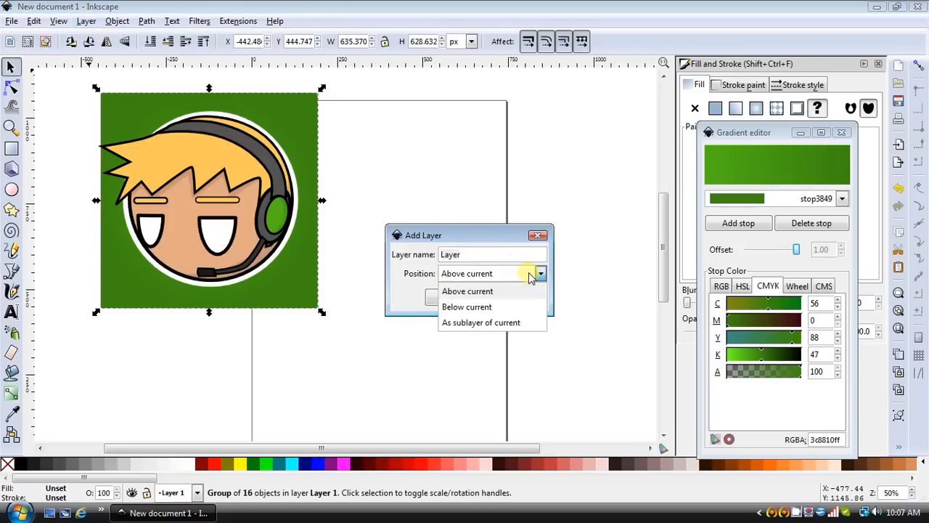
left_click(473, 307)
left_click_drag(483, 254, 436, 253)
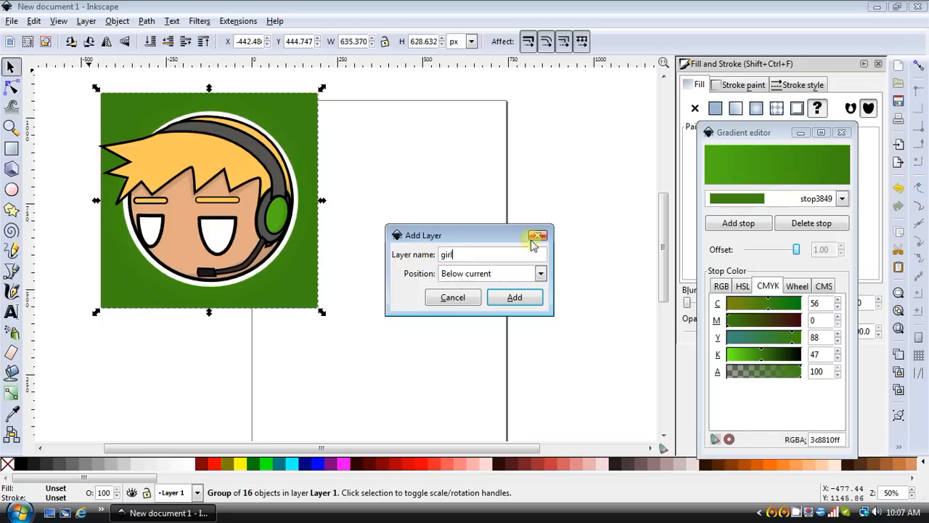
left_click(501, 292)
Switch to Layer 1 and back to the girl layer.
scroll(499, 287, "down", 1)
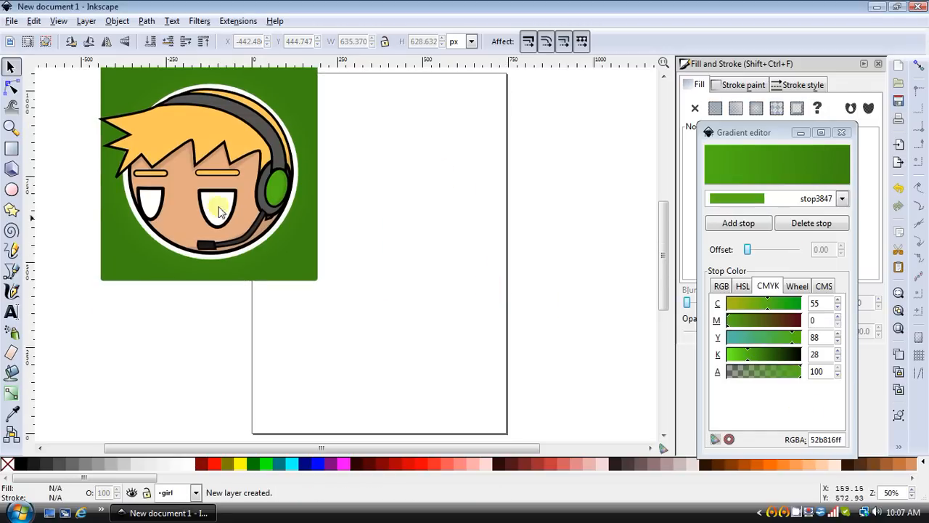
left_click(201, 493)
left_click(181, 463)
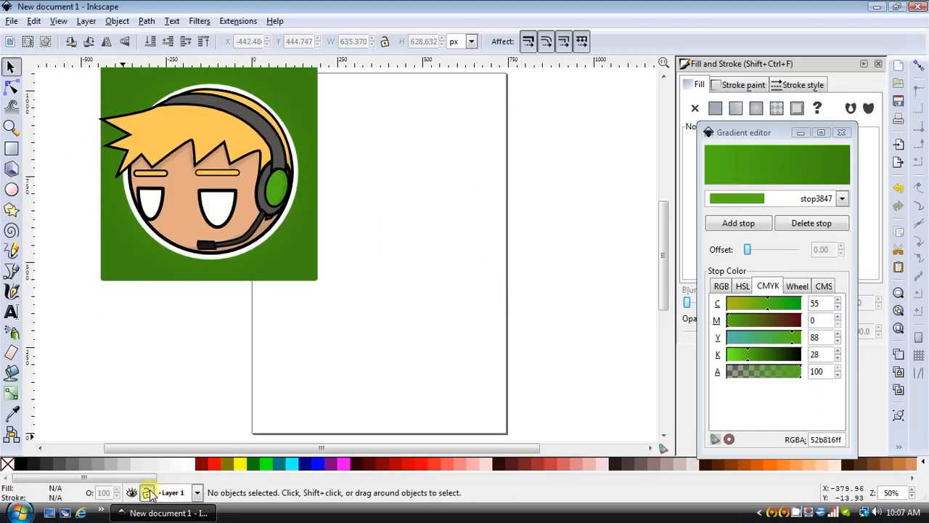
left_click(202, 493)
left_click(192, 476)
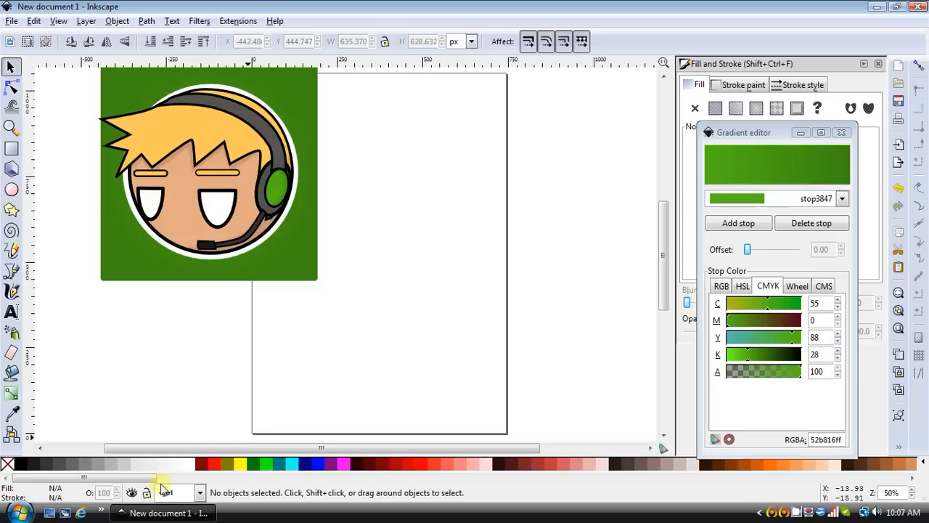
Draw a circle about 522 px across over the lower right of the page, and close the gradient editor.
left_click(12, 188)
left_click_drag(343, 242, 554, 424)
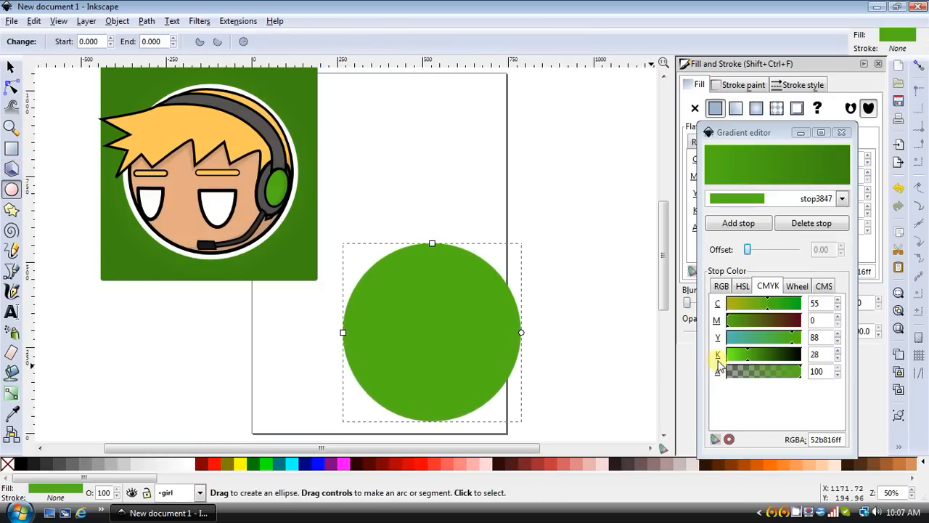
left_click(841, 132)
Give the new circle a 1 px black stroke and a white fill with all CMYK values at 0.
left_click(740, 84)
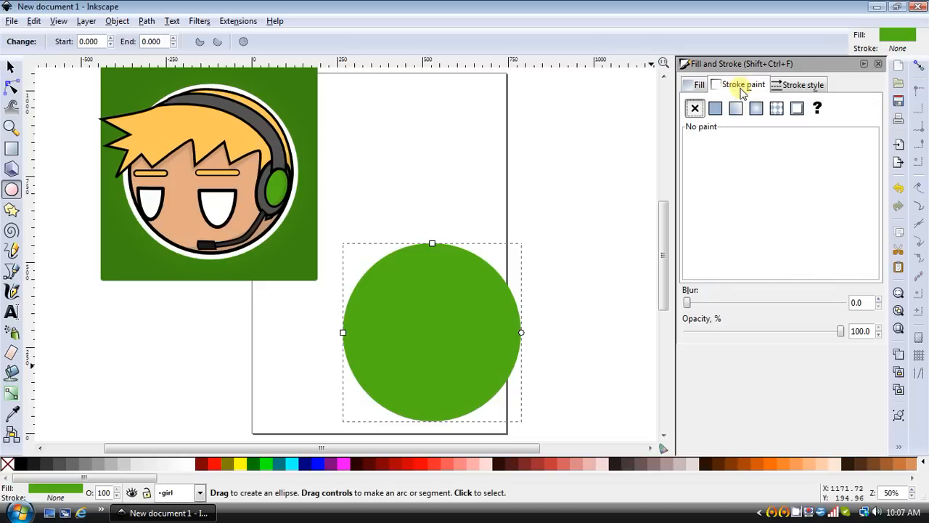
left_click(735, 109)
left_click(803, 85)
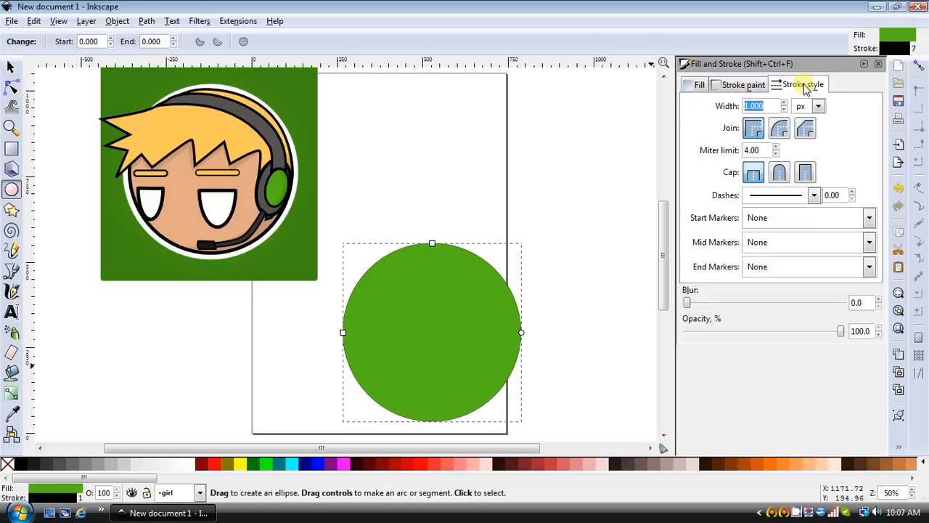
left_click(700, 86)
left_click_drag(724, 208, 689, 191)
left_click_drag(719, 158, 535, 222)
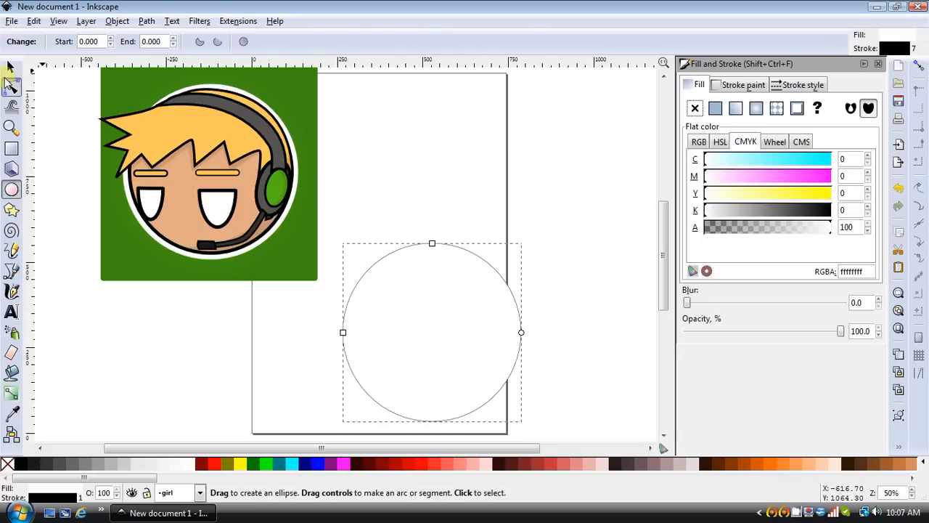
Move the white circle slightly up and across the page, to about X 328, Y 181 px.
left_click(11, 87)
left_click(8, 65)
left_click_drag(453, 308, 474, 258)
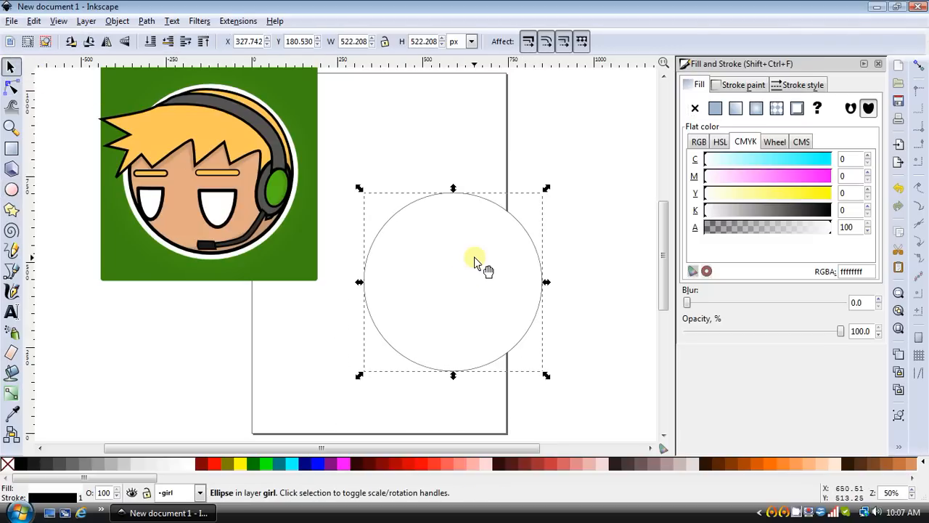
Draw an upright ellipse eye about 117 by 226 px and place it in the lower-left part of the white circle.
key("plus")
scroll(501, 269, "down", 2)
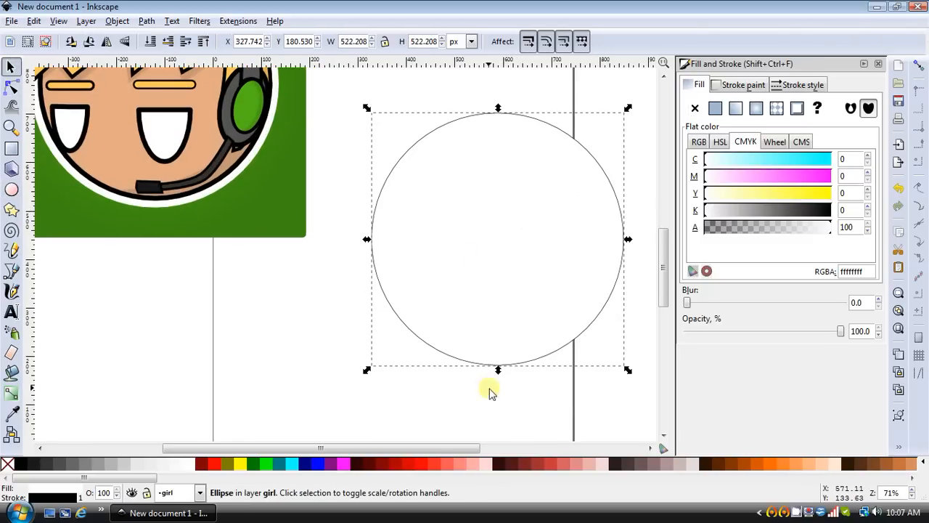
left_click_drag(412, 452, 457, 447)
scroll(202, 266, "up", 2)
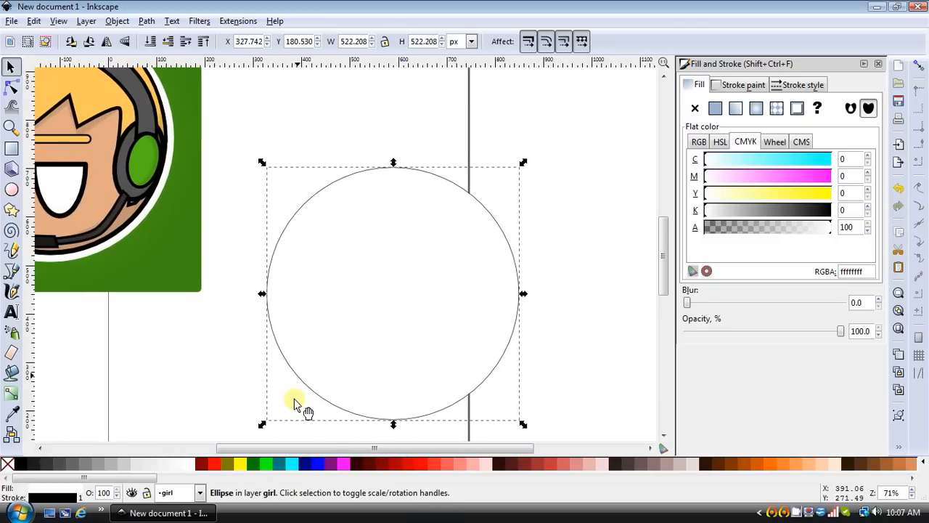
left_click(11, 189)
mouse_move(315, 252)
left_mouse_down()
mouse_move(378, 382)
mouse_move(357, 353)
mouse_move(368, 363)
left_mouse_up()
left_click(10, 67)
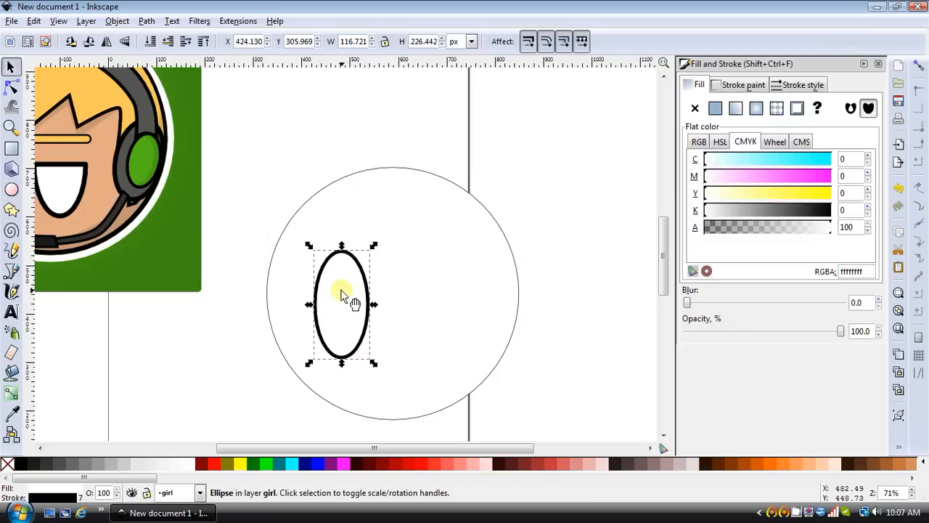
left_click_drag(356, 302, 356, 322)
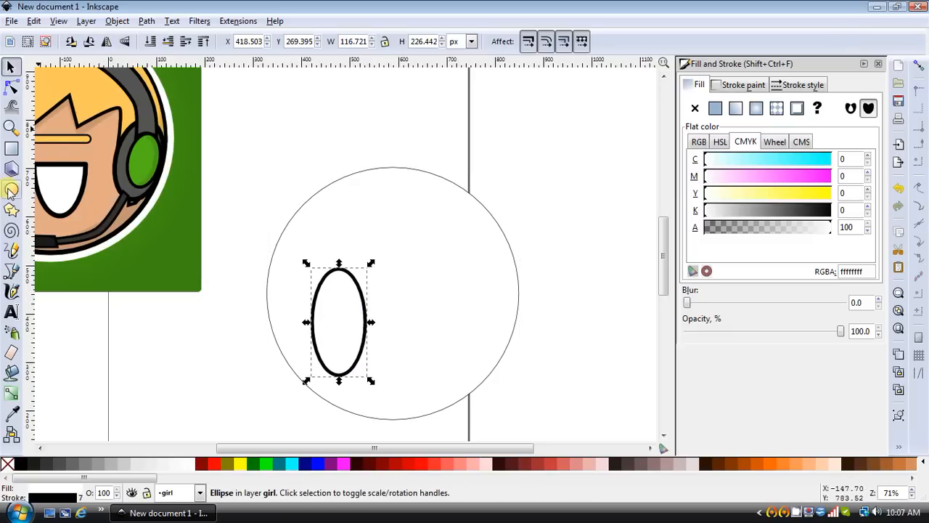
Draw a circle about 499 px across, centre it in the large white circle, and stack it directly above that circle, behind the eye ellipse.
left_click(11, 190)
left_click_drag(285, 196, 544, 434)
left_click(12, 67)
left_click_drag(524, 316, 505, 305)
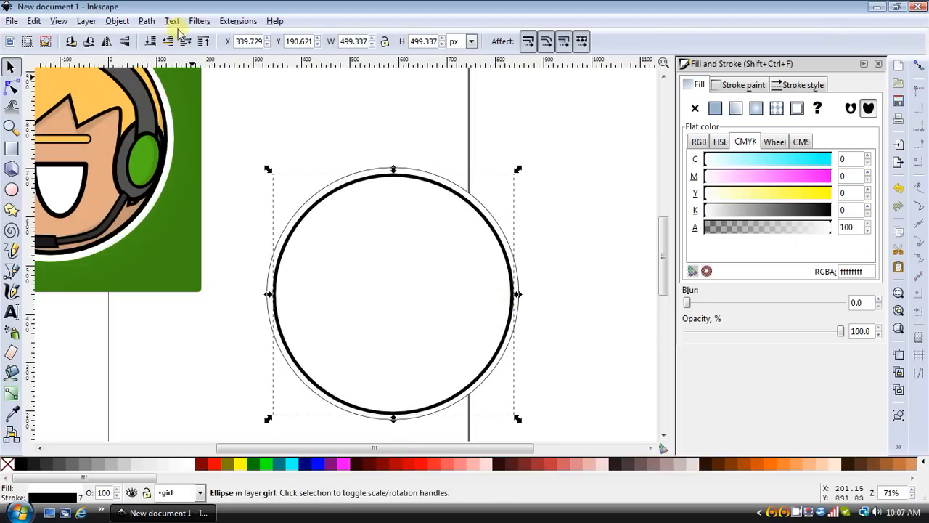
left_click(155, 43)
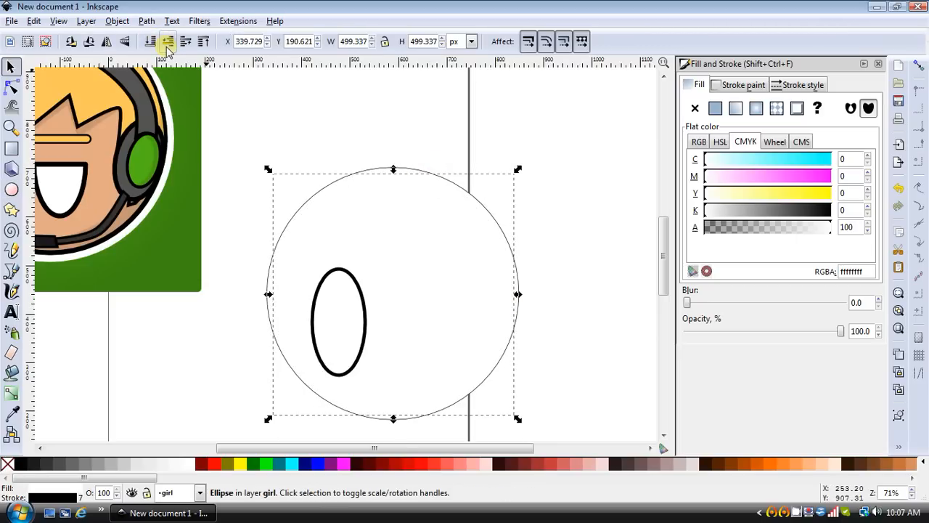
left_click(185, 42)
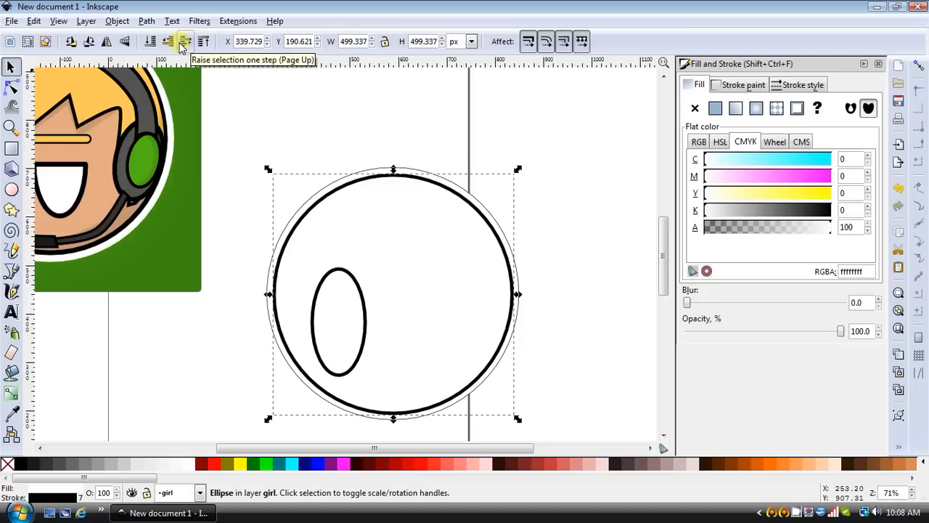
Copy the eye ellipse, paste it in place, and move the copy across the face to X about 624 px as the second eye.
left_click(462, 116)
scroll(458, 144, "down", 1)
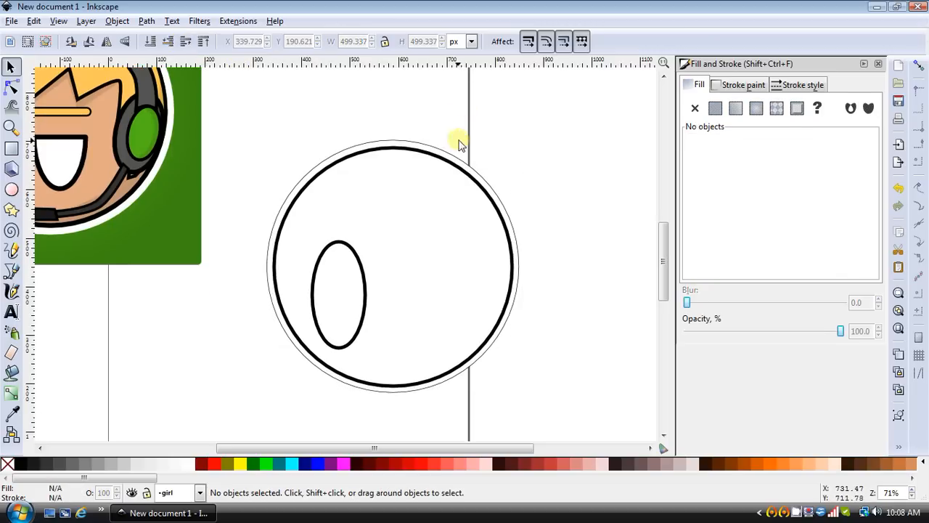
left_click(348, 285)
left_click(33, 21)
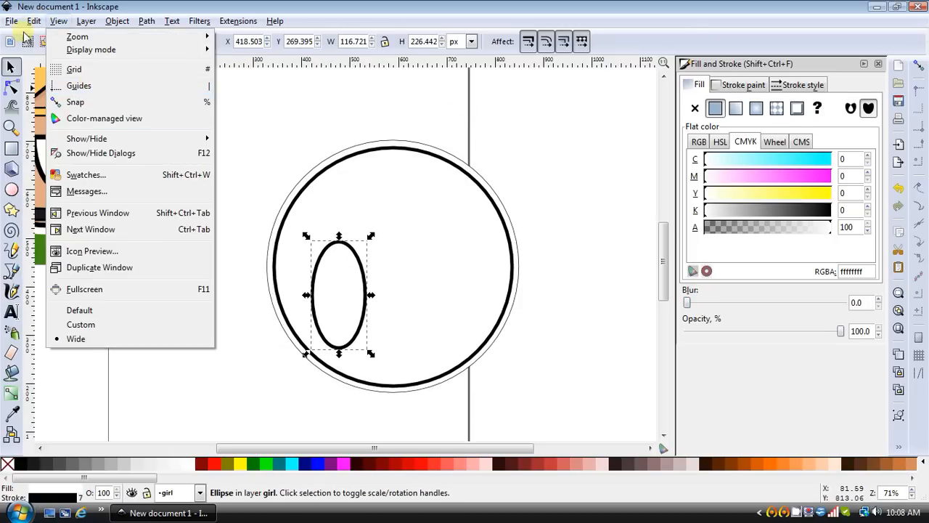
left_click(52, 109)
left_click(33, 21)
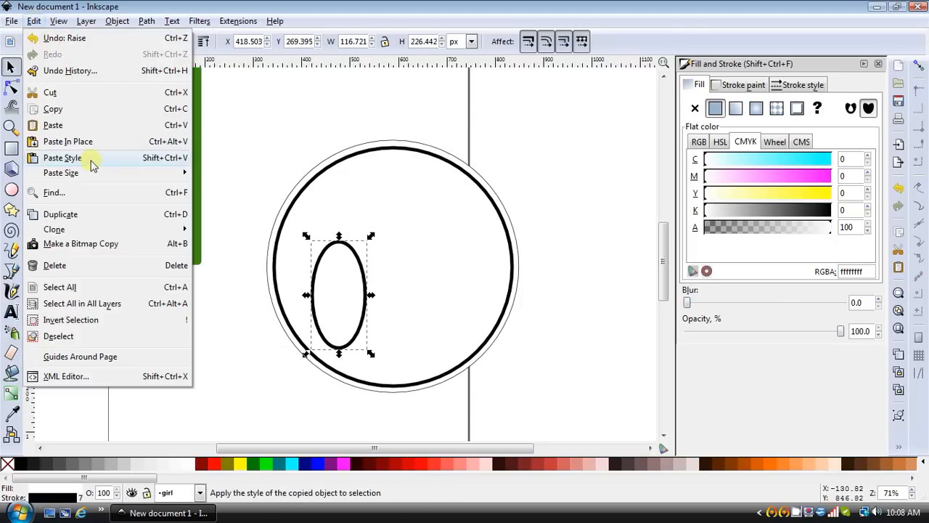
left_click(72, 140)
left_click_drag(355, 276, 460, 269)
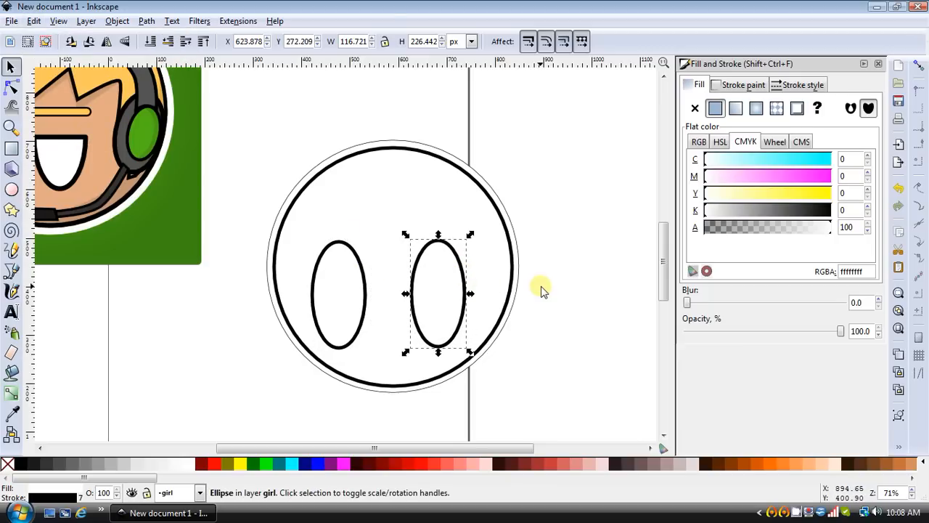
left_click(540, 290)
scroll(522, 272, "down", 1)
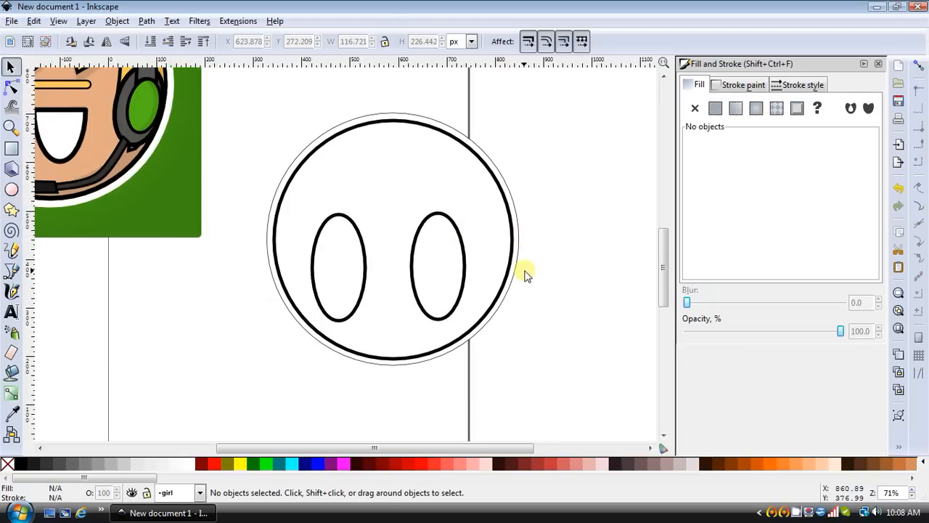
Nudge the original eye slightly toward the face's center, to X about 424 px.
left_click(362, 298)
left_click(363, 299)
left_click(566, 297)
scroll(544, 281, "up", 1)
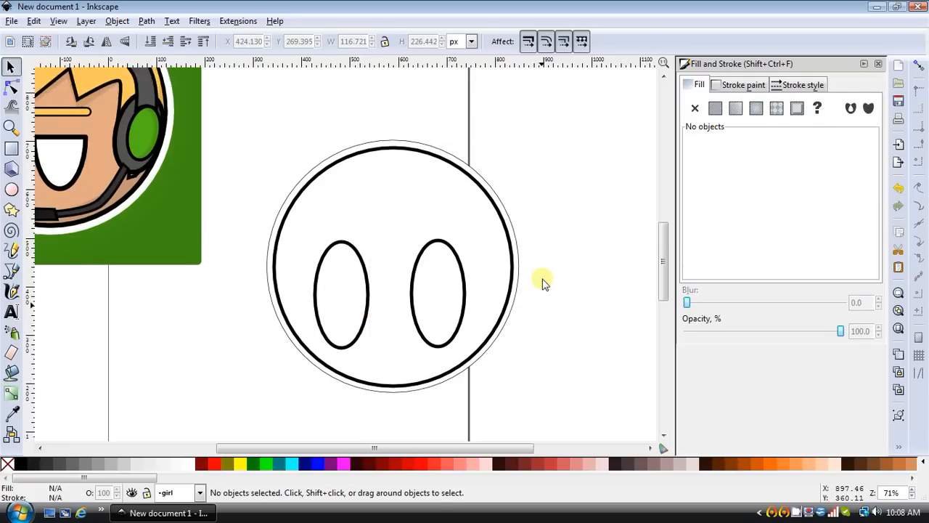
scroll(543, 281, "up", 1)
scroll(543, 281, "down", 2)
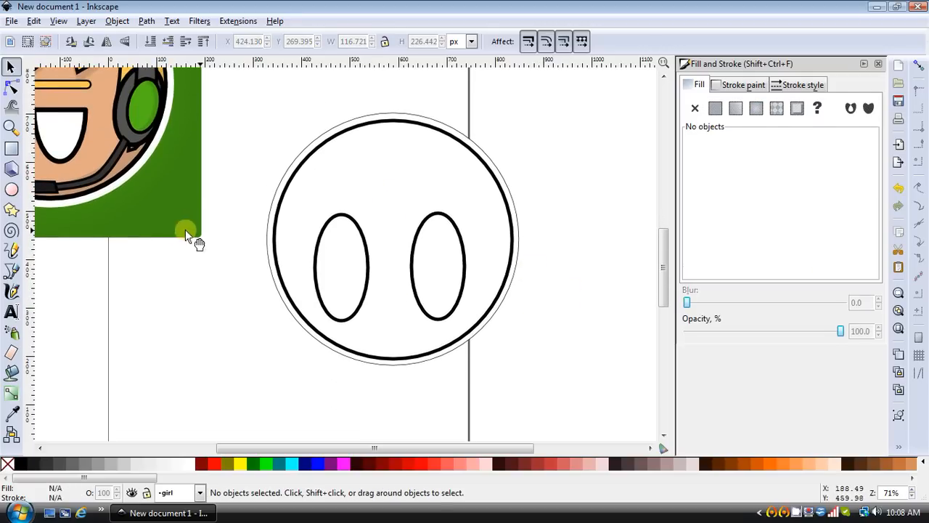
left_click(17, 272)
scroll(275, 250, "up", 4)
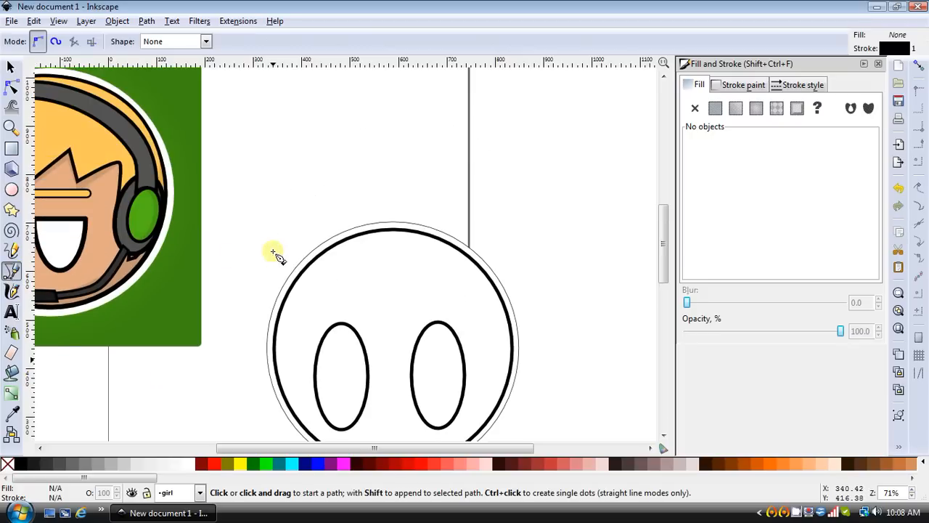
scroll(273, 252, "down", 2)
left_click(276, 314)
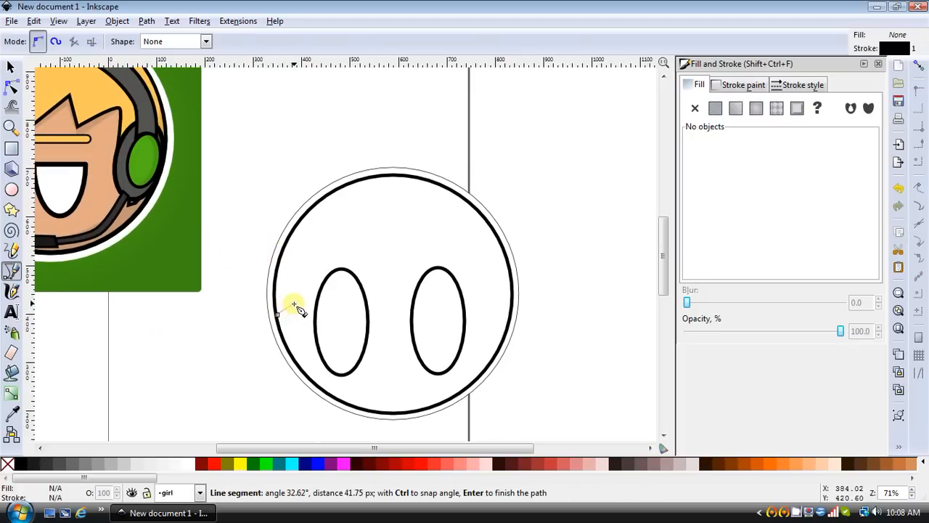
left_click(338, 213)
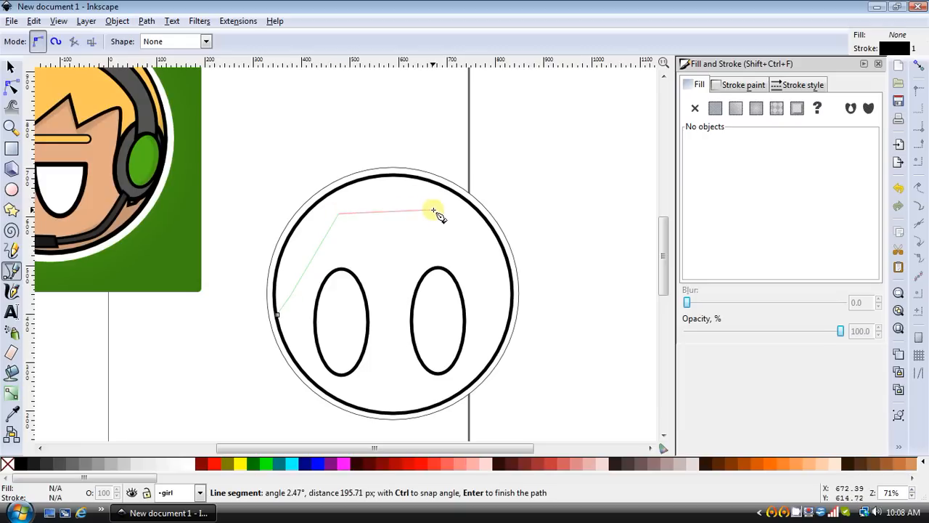
key("Return")
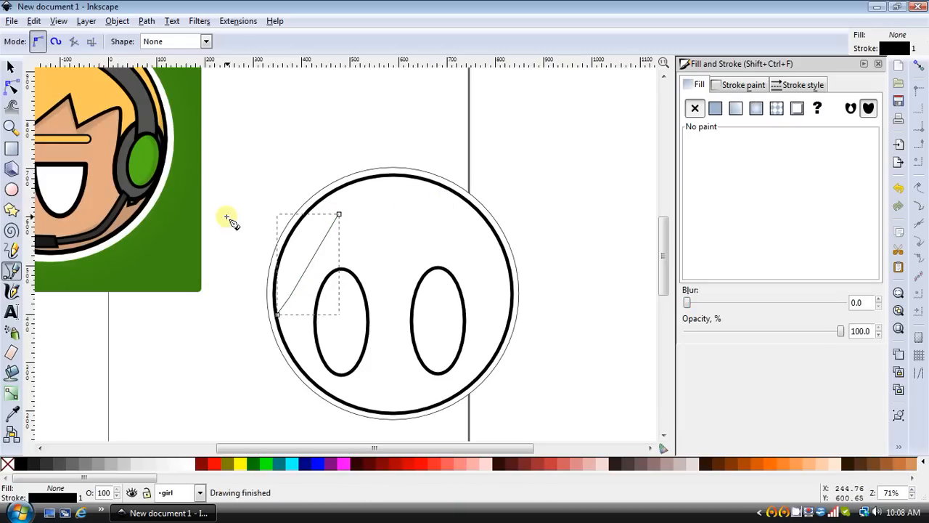
key("Delete")
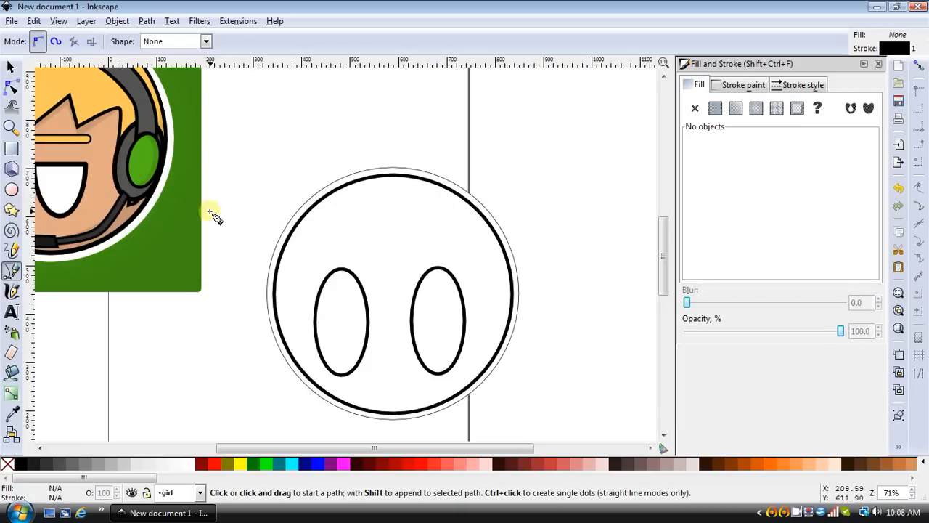
Draw a closed, straight-sided headband path with the Bezier tool, peaking at the head's top and ending at both sides of its outline.
left_click(277, 321)
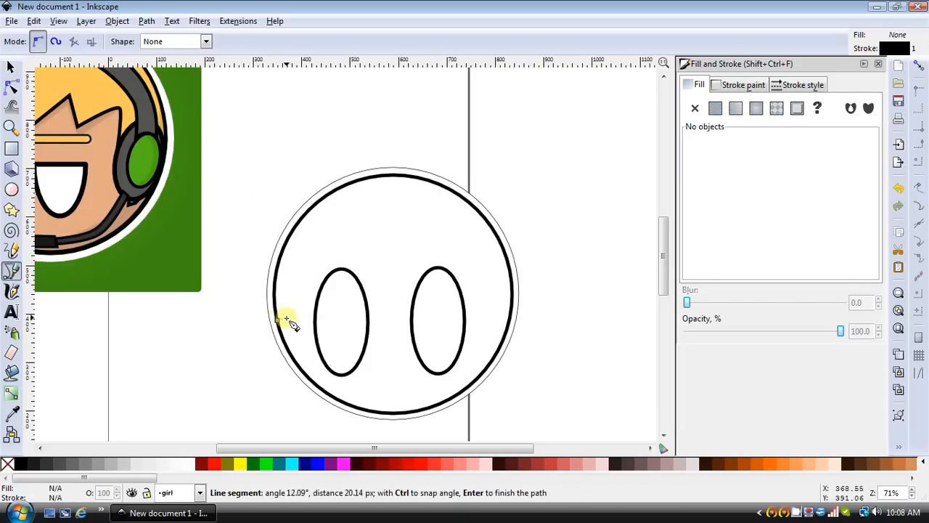
left_click(394, 201)
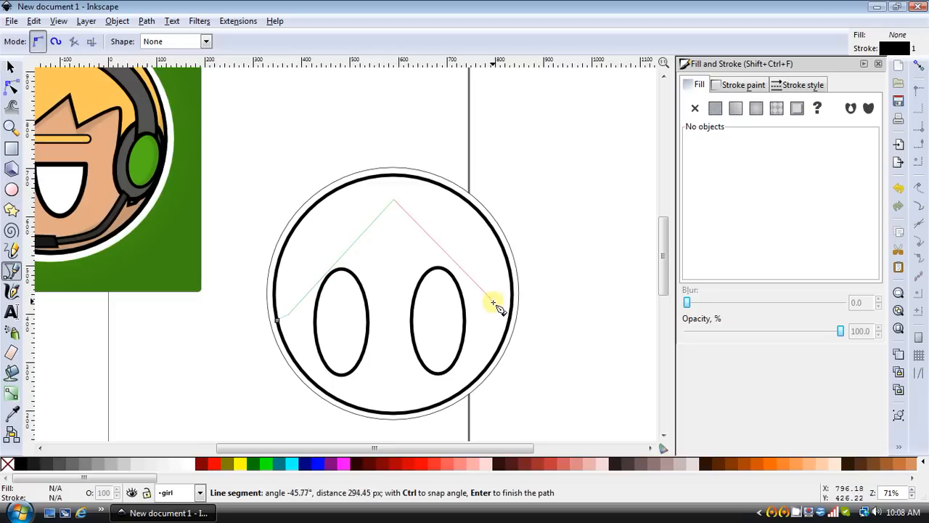
left_click(505, 315)
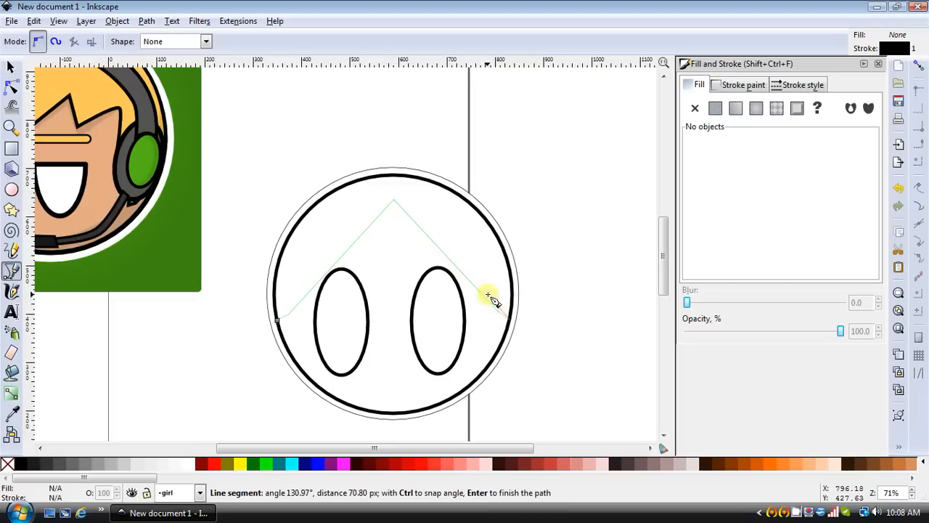
left_click(390, 177)
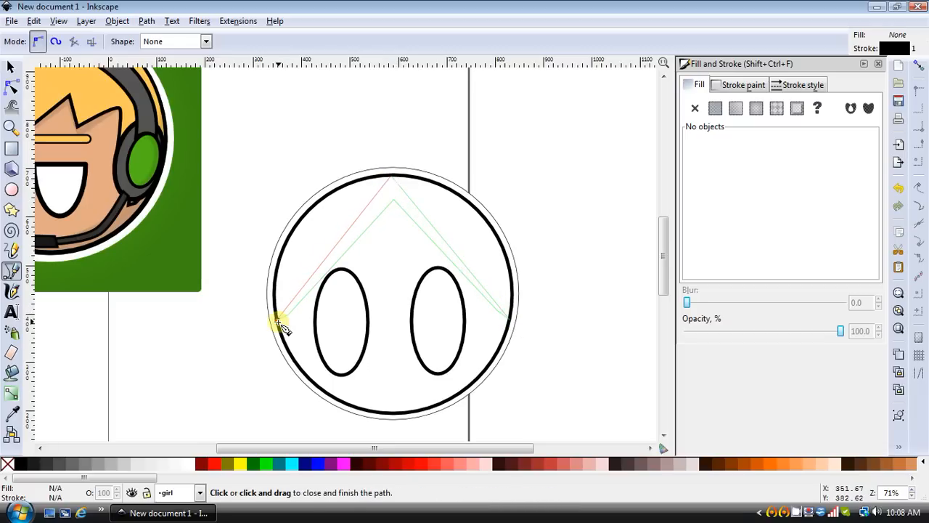
left_click(277, 321)
Make the headband's outer top node smooth and stretch its handles so the outer edge follows the head circle.
left_click(12, 86)
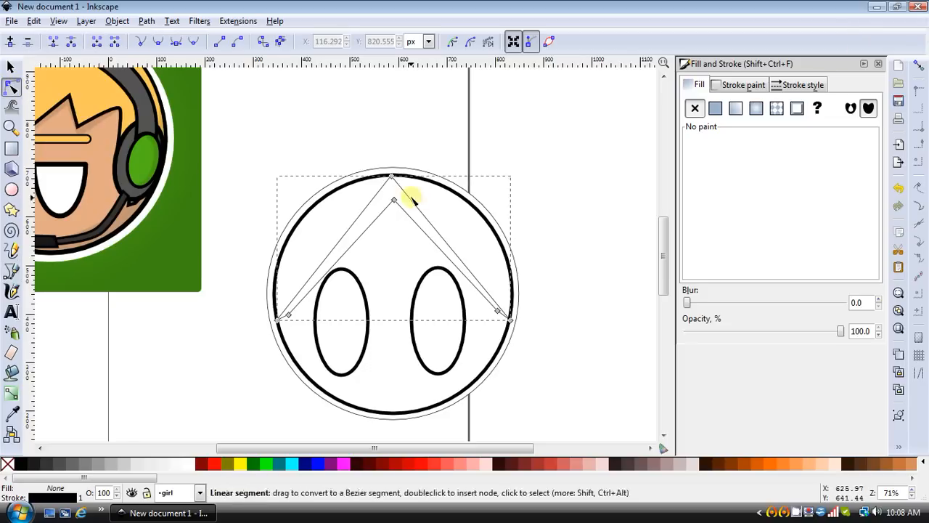
left_click(390, 177)
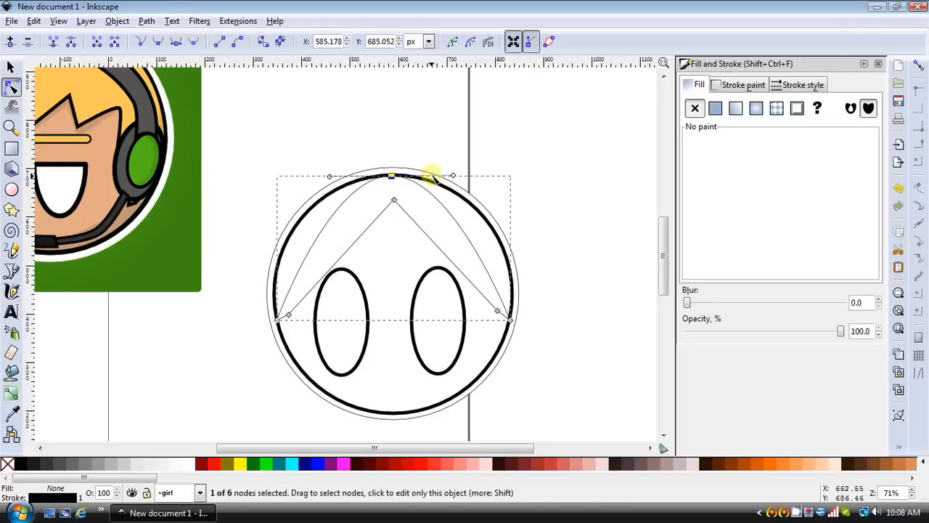
left_click_drag(462, 178, 526, 175)
left_click_drag(396, 178, 396, 180)
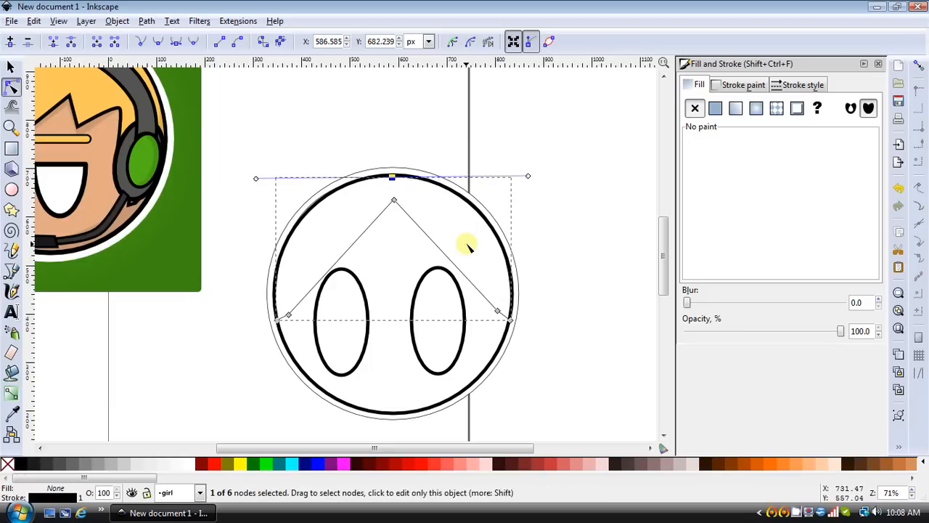
Smooth the headband's inner top node, widen its handles into a round arch, and lower the node to Y about 612 px.
left_click(393, 200)
left_click(184, 44)
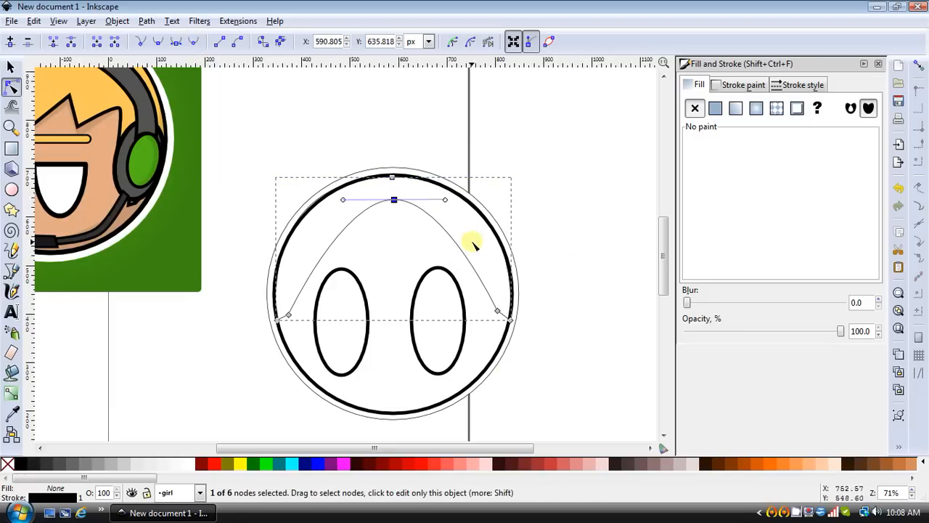
left_click_drag(472, 198, 504, 199)
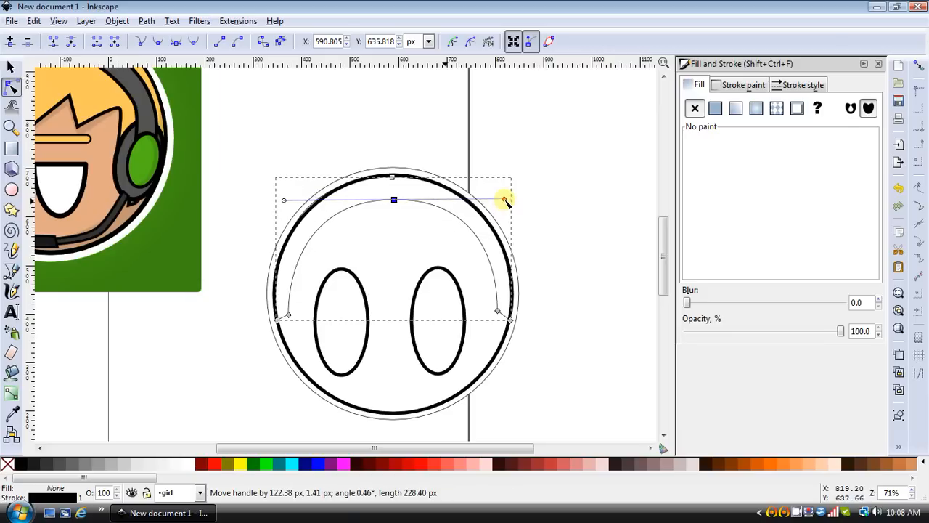
mouse_move(393, 200)
left_mouse_down()
mouse_move(396, 219)
mouse_move(394, 211)
left_mouse_up()
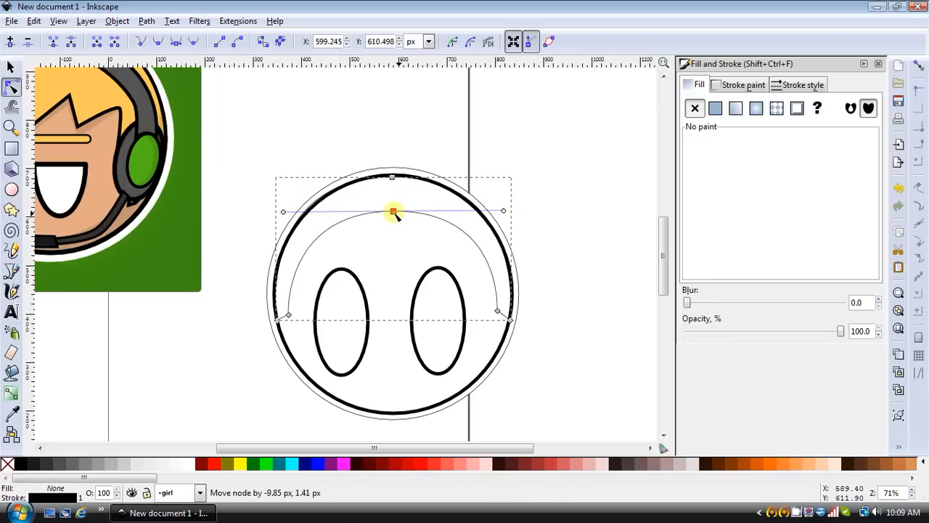
left_click_drag(281, 210, 296, 216)
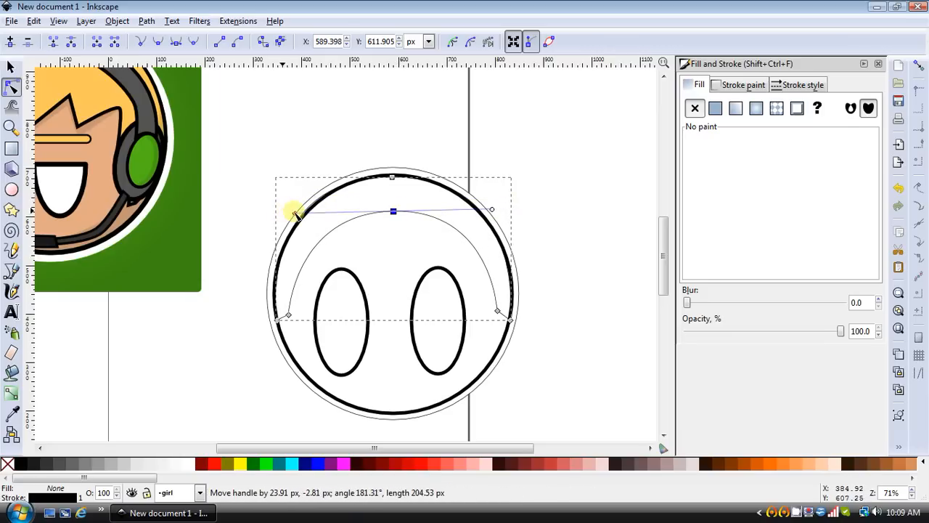
left_click(602, 231)
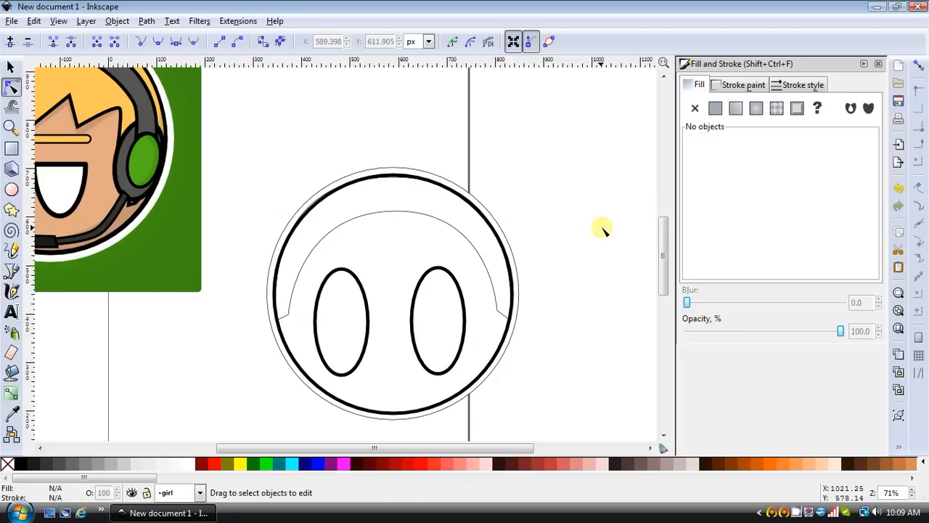
Set the headband path's stroke width to 5 px.
left_click(11, 66)
left_click(403, 212)
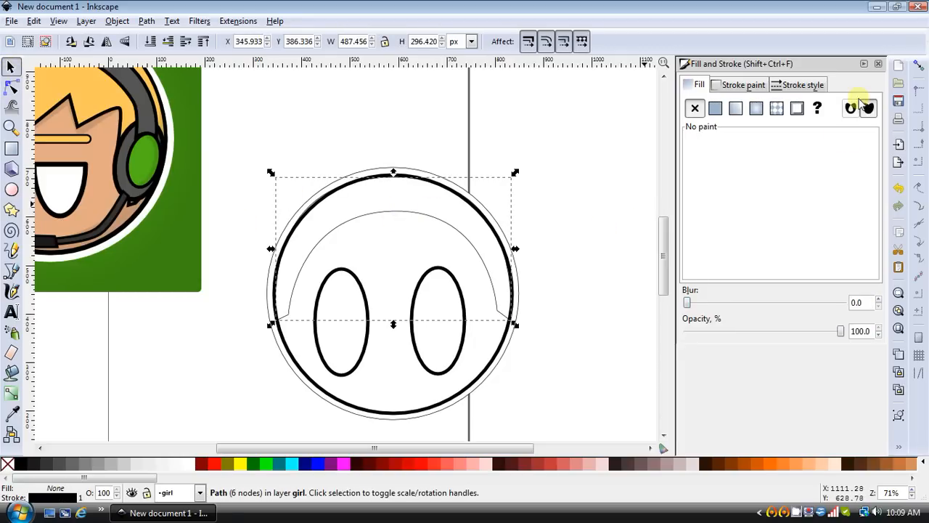
left_click(789, 85)
type("5")
key("Return")
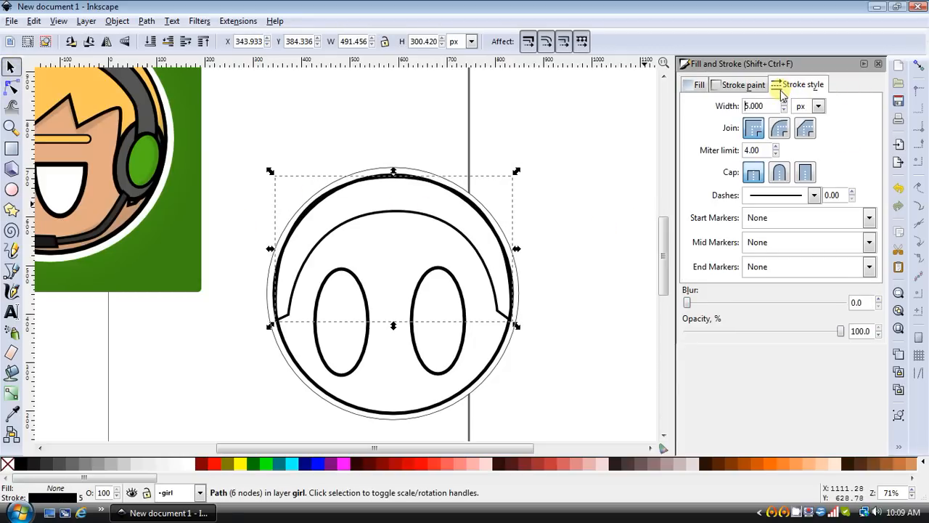
Set the head circle's stroke width to 10 px.
left_click(488, 368)
left_click(724, 107)
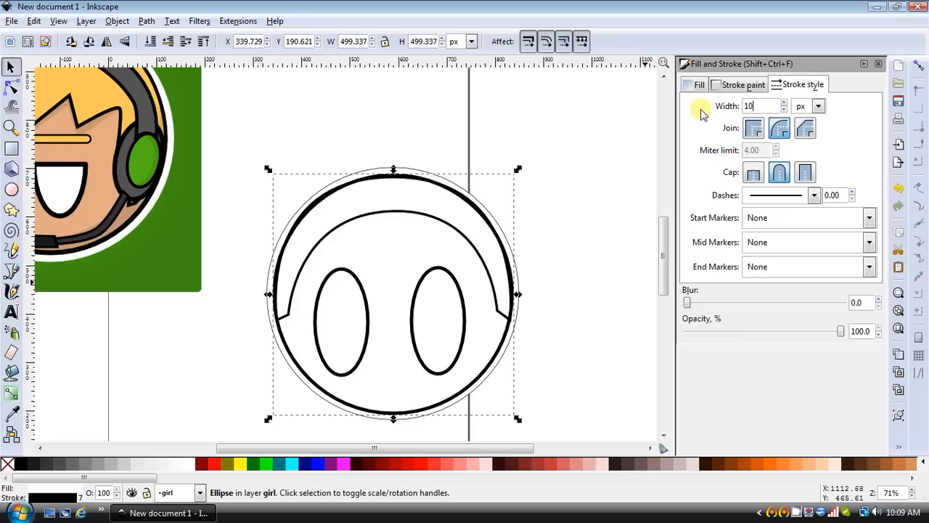
key("Return")
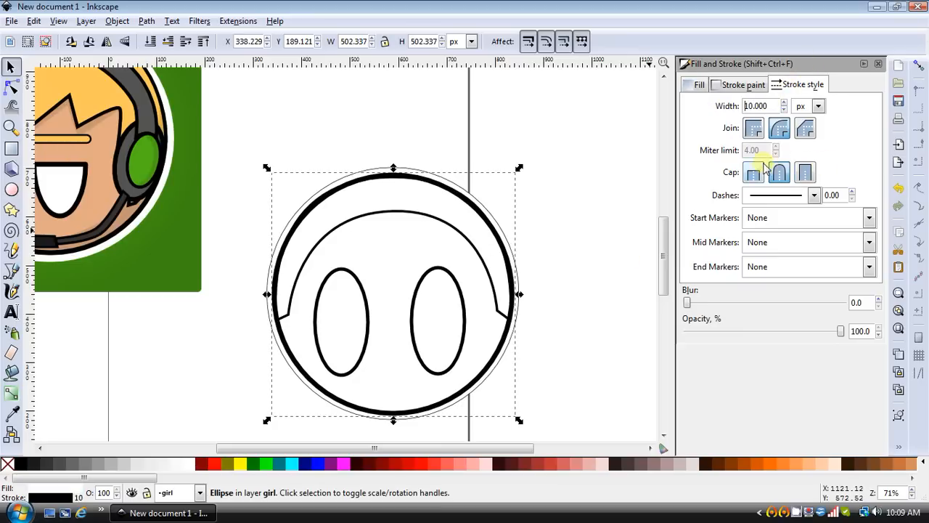
left_click(578, 208)
Start a straight-segment hair path with the Pen tool below the headband's center, zigzagging the fringe down past the left eye.
scroll(581, 212, "down", 1)
left_click(485, 244)
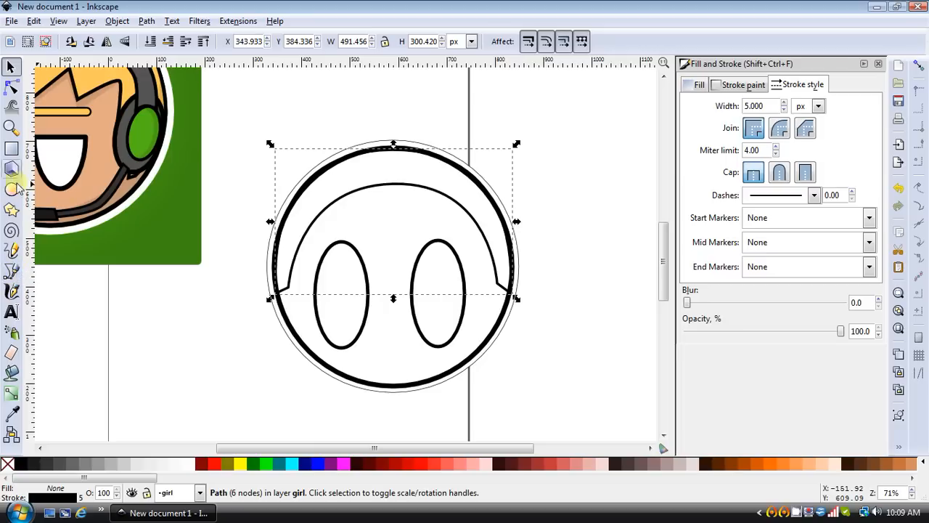
left_click(13, 270)
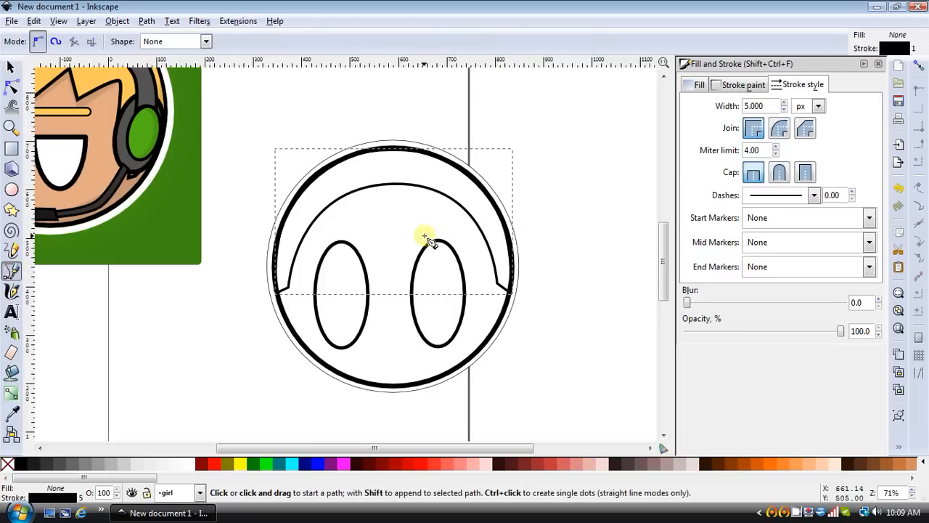
left_click(392, 191)
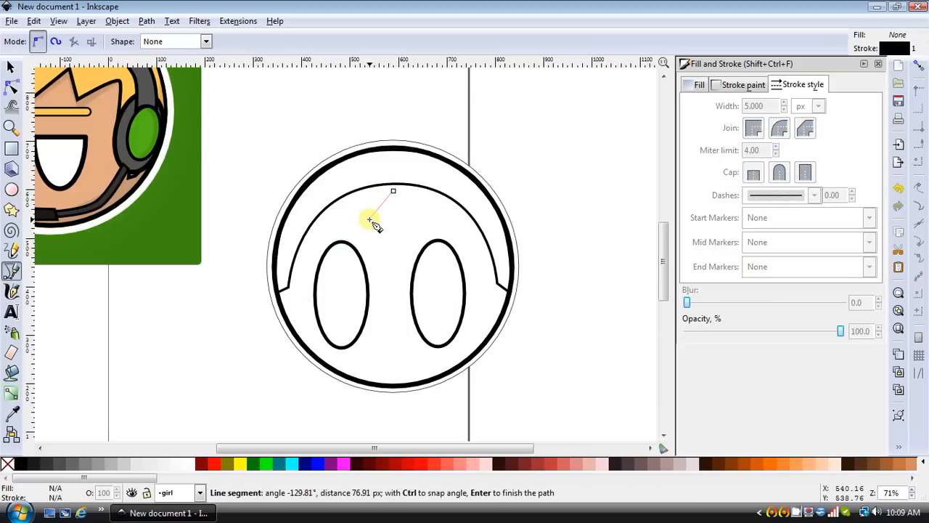
left_click(325, 245)
left_click(320, 236)
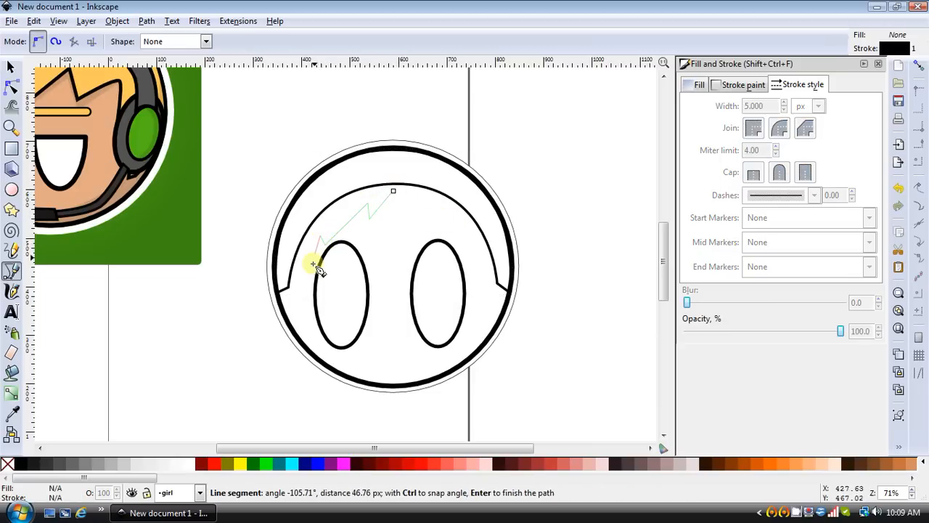
left_click(309, 275)
left_click(302, 268)
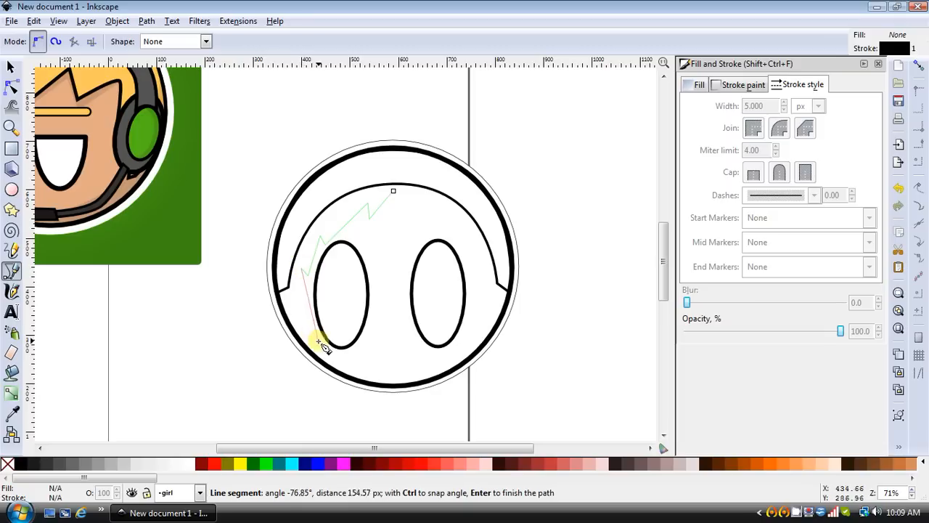
left_click(306, 330)
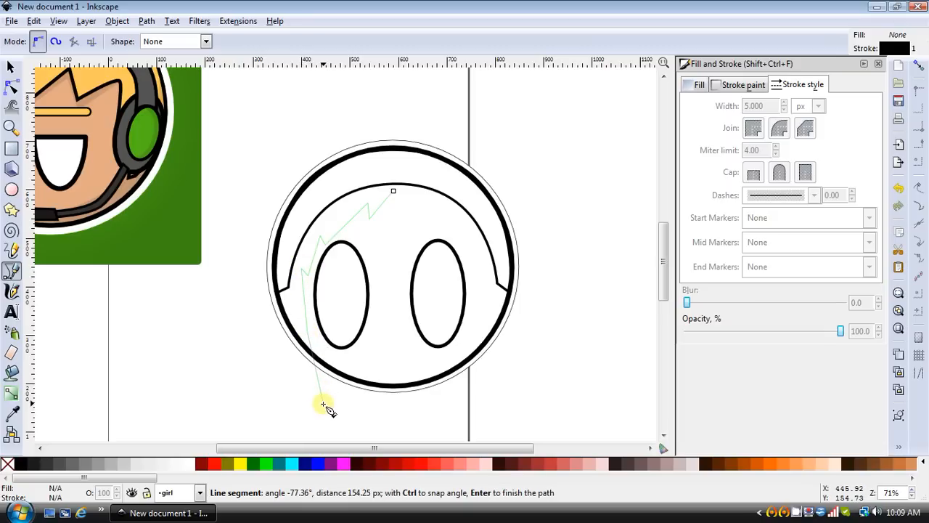
Continue the hair path into a jagged lock tip below the head's left side and back up to the headband's left end.
left_click(323, 404)
left_click(299, 386)
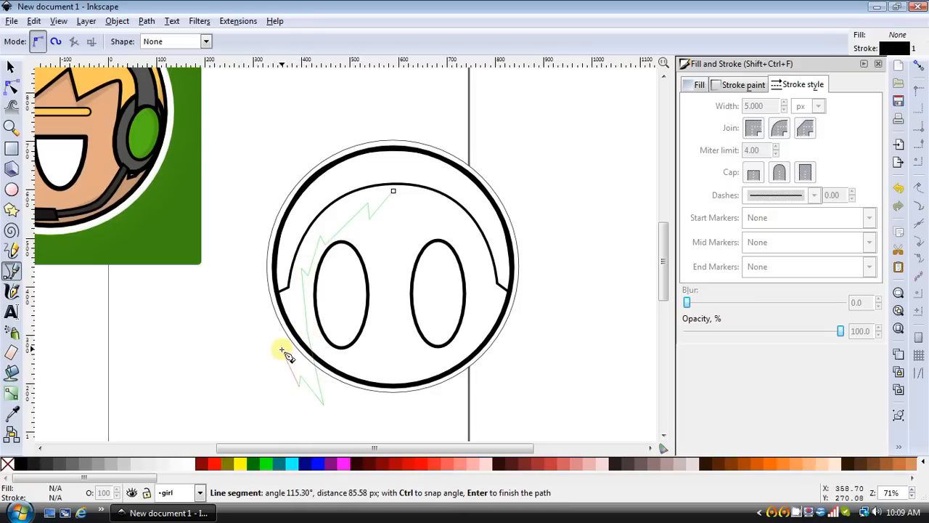
left_click(281, 357)
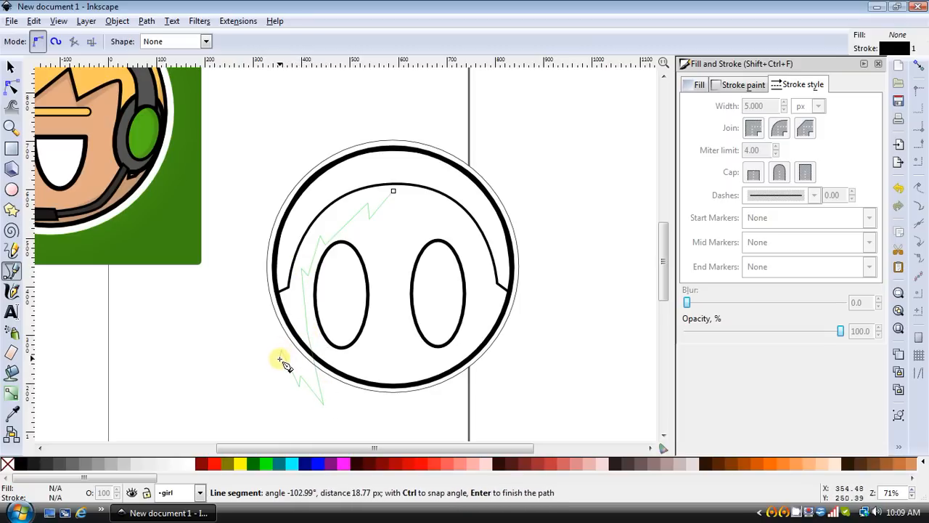
left_click(278, 294)
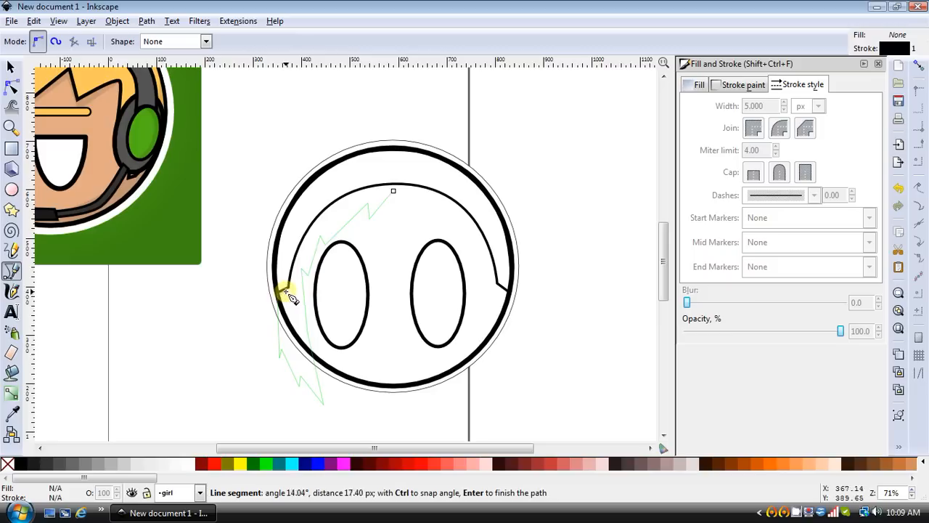
Carry the hair path over the crown within the headband area to the headband's right end and finish the open path.
left_click(302, 202)
left_click(394, 166)
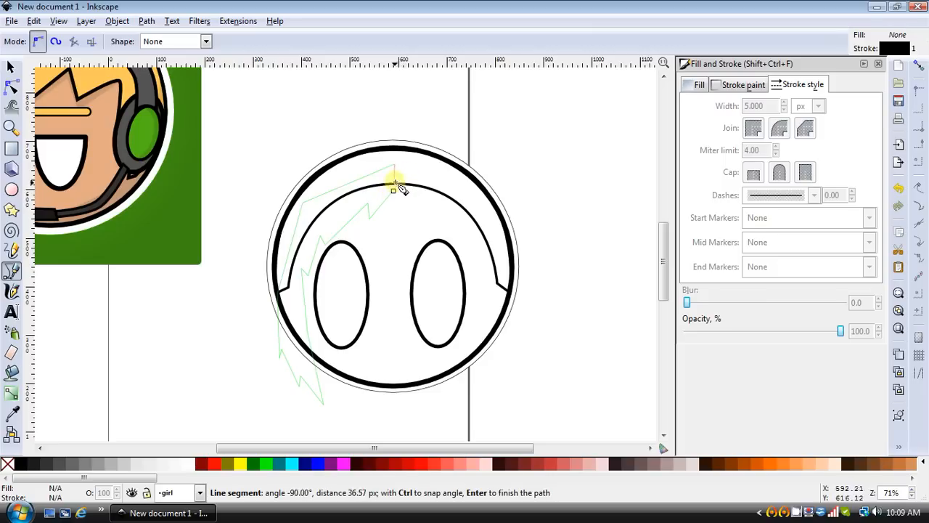
left_click(439, 177)
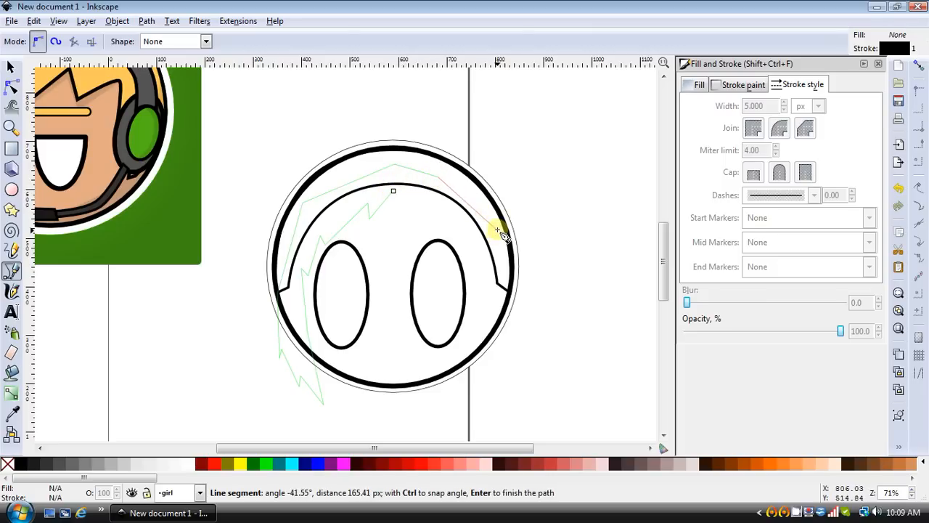
left_click(499, 226)
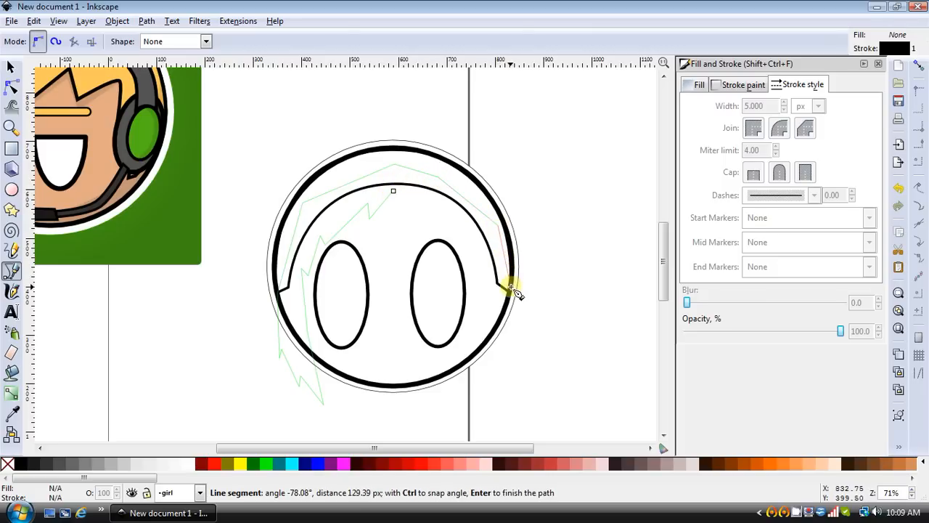
left_click(512, 289)
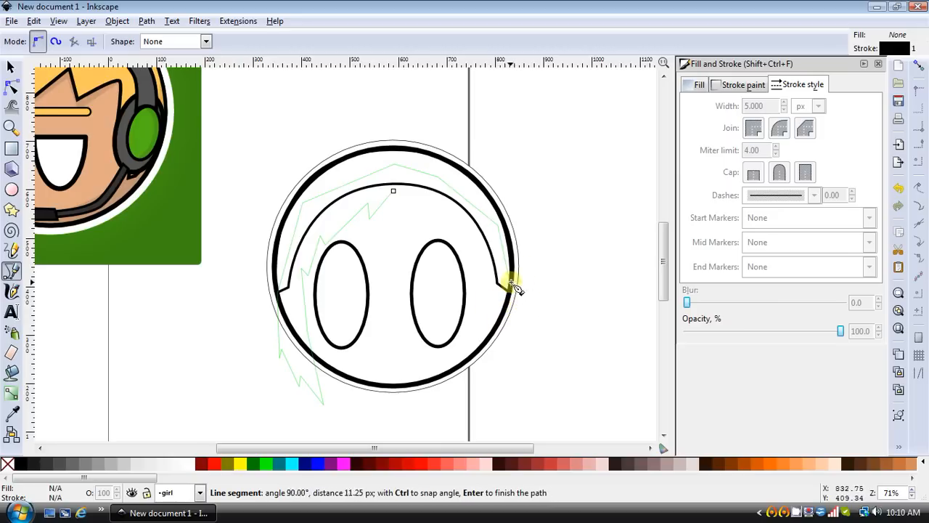
key("Return")
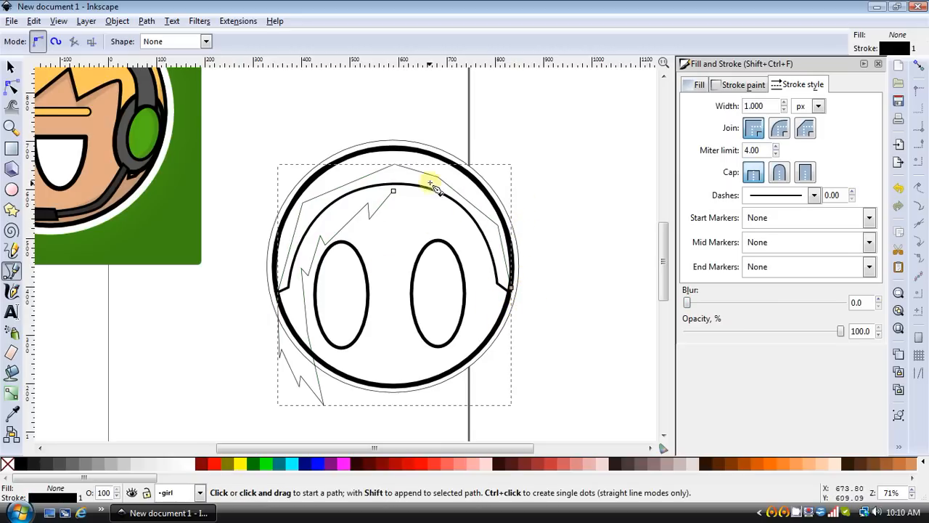
Resume the hair path from its starting node at the fringe's center and zigzag the fringe down past the right eye.
left_click(393, 192)
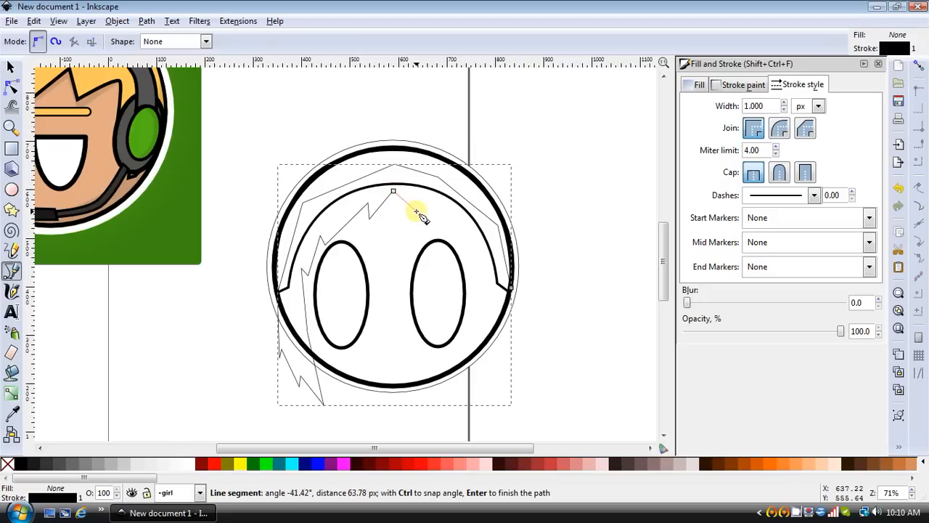
left_click(388, 210)
left_click(430, 200)
left_click(431, 219)
left_click(464, 221)
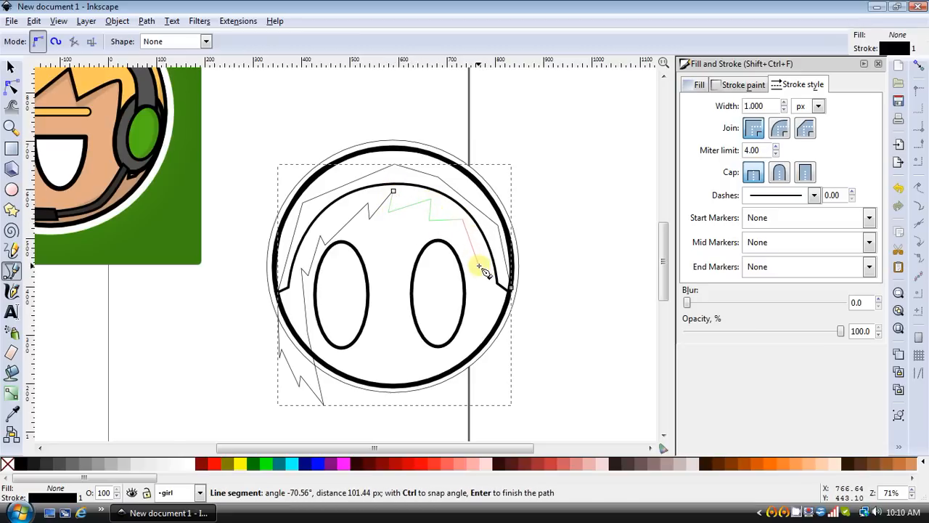
left_click(475, 271)
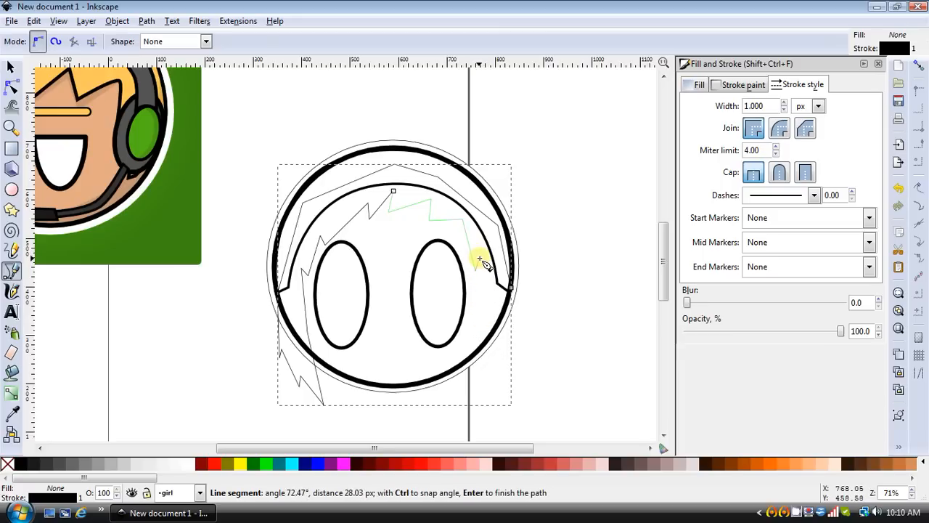
Draw the jagged right lock below the head and close the hair path at the headband's right end.
left_click(482, 336)
left_click(473, 387)
left_click(489, 368)
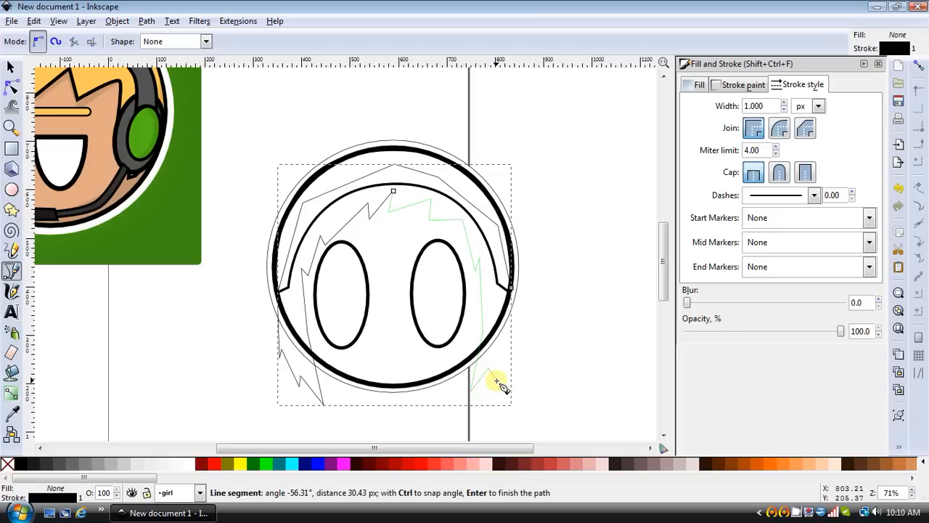
left_click(497, 378)
left_click(504, 350)
left_click(514, 362)
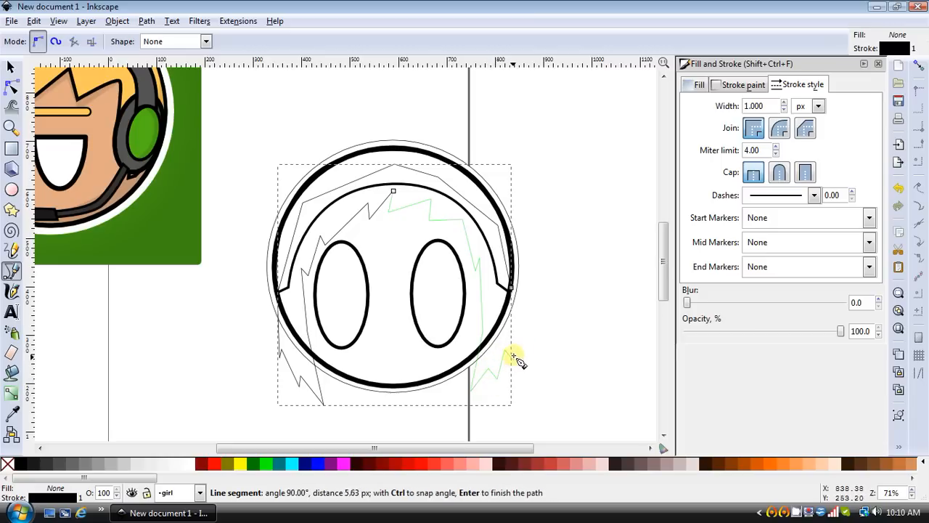
left_click(512, 288)
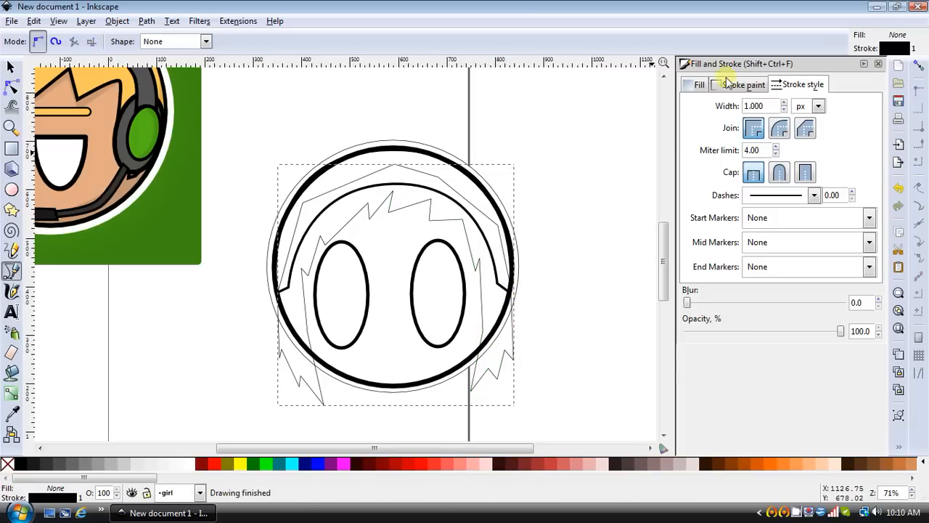
Set the hair path's stroke width to 5 px.
left_click(696, 85)
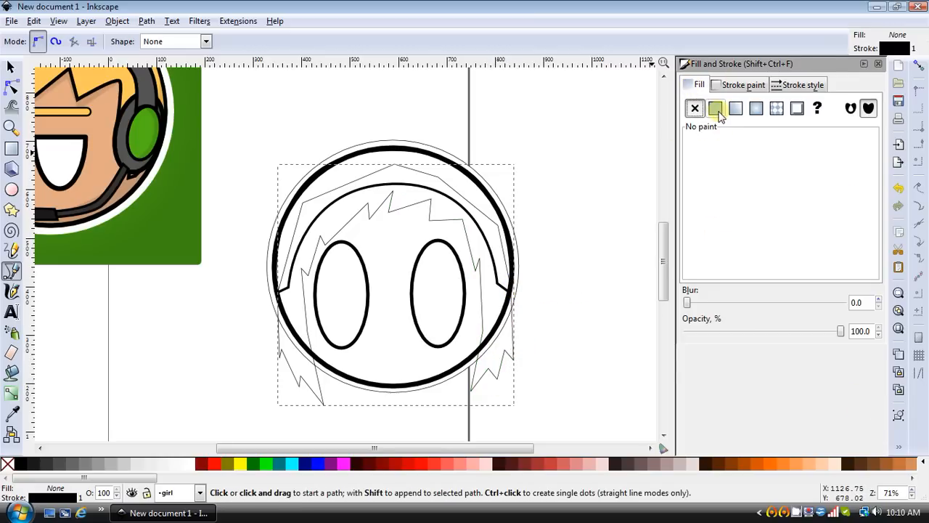
left_click(801, 86)
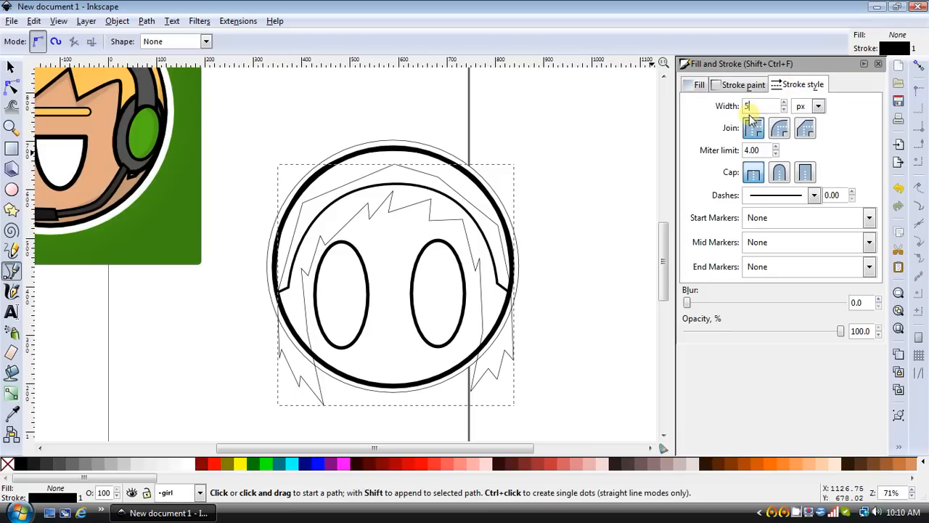
type("5")
key("Return")
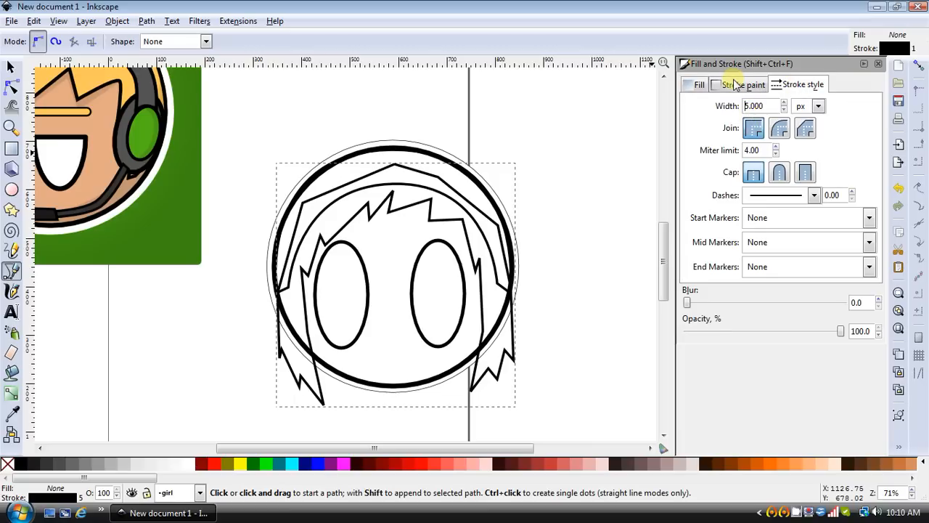
Fill the hair with a flat CMYK color of K 90 and lower it one level behind the headband.
left_click(733, 84)
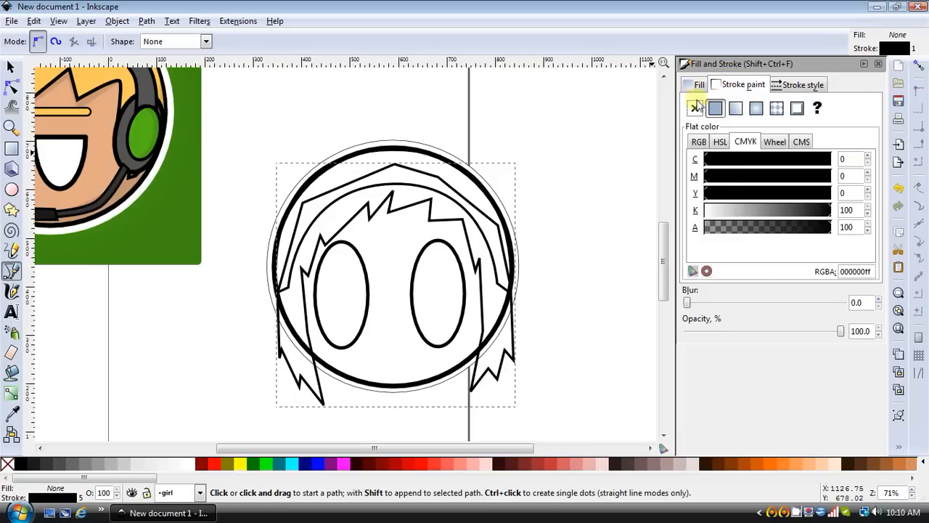
mouse_move(788, 209)
left_mouse_down()
mouse_move(726, 209)
mouse_move(828, 209)
mouse_move(813, 209)
left_mouse_up()
left_click(698, 86)
left_click(715, 107)
left_click(787, 211)
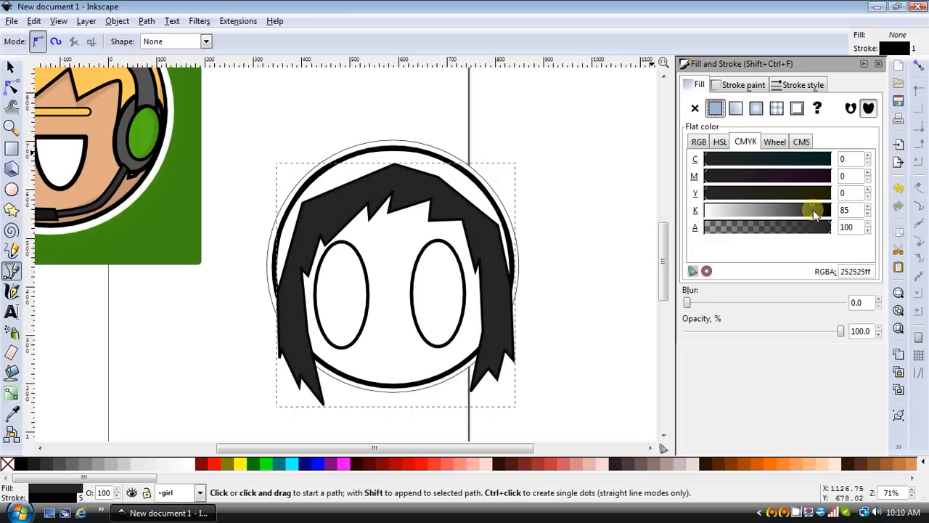
left_click(819, 210)
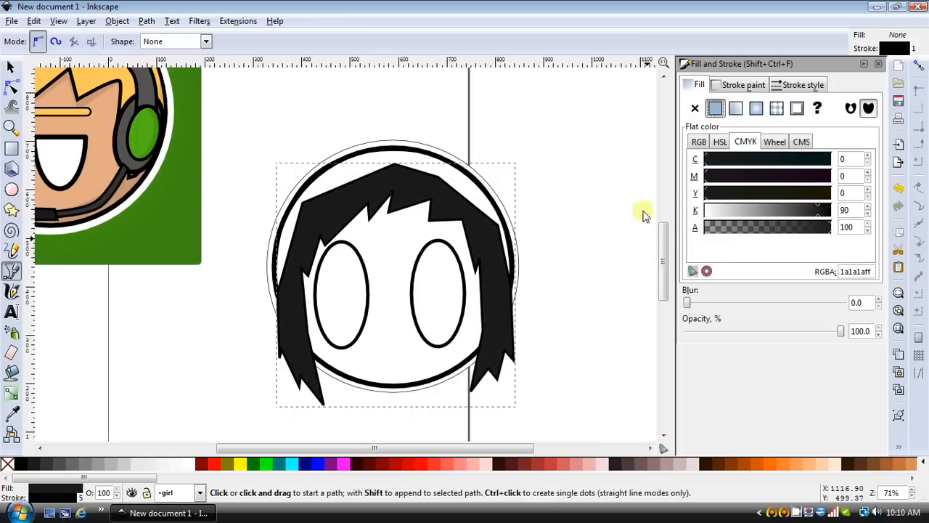
left_click(12, 65)
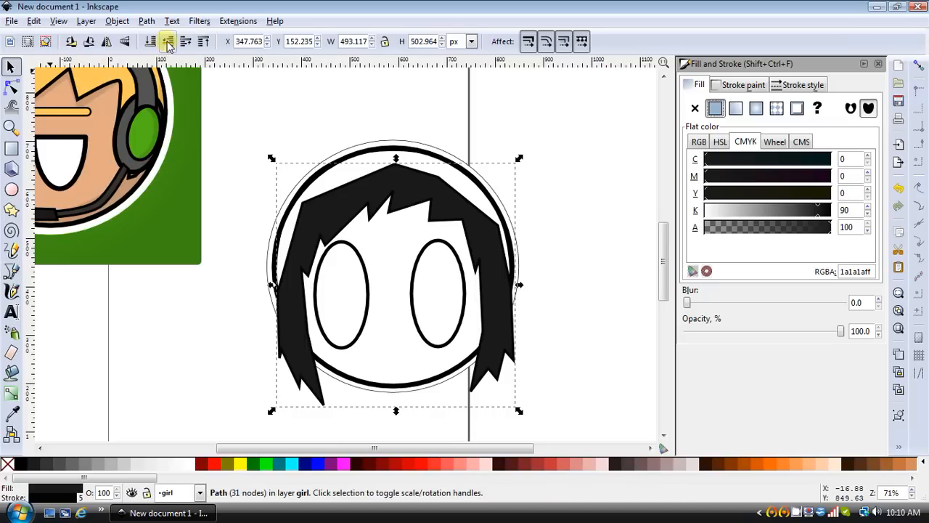
left_click(168, 42)
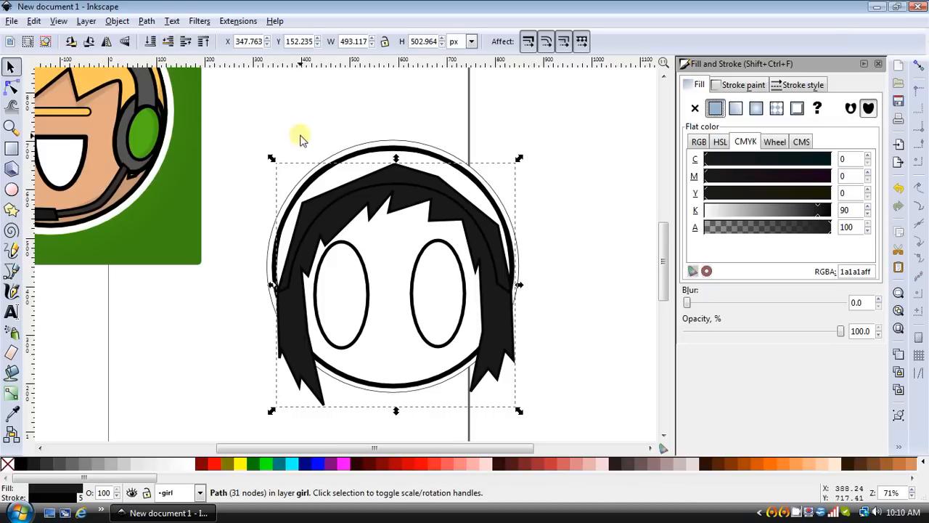
Fill the headband with a flat gray of K 34.
left_click(344, 177)
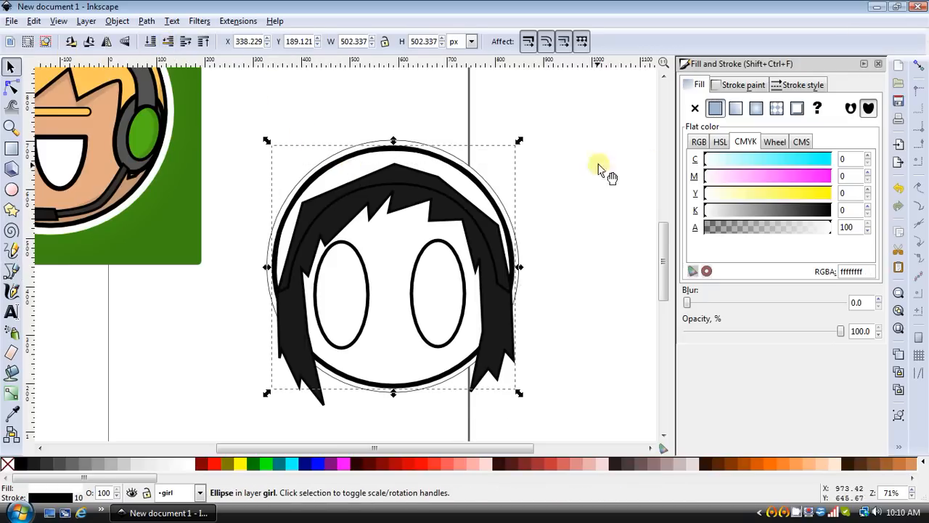
left_click(453, 204)
left_click(715, 107)
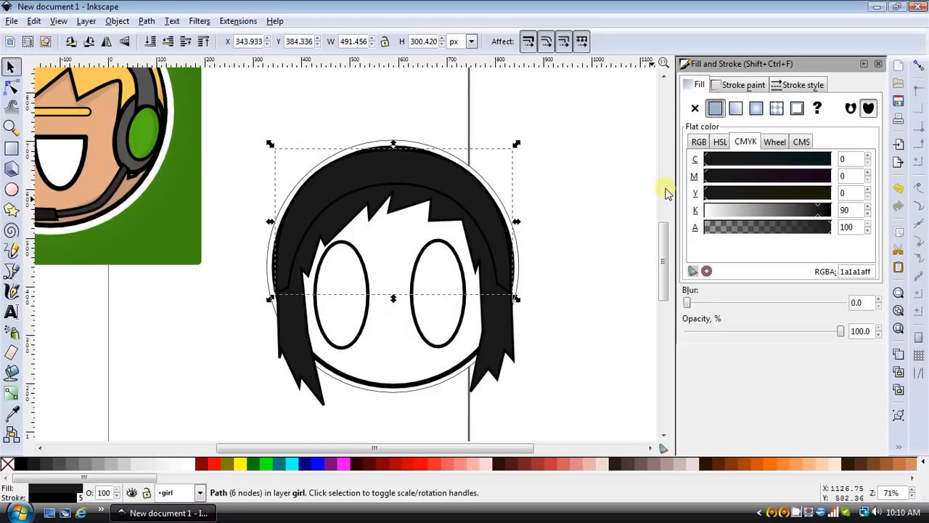
left_click(759, 210)
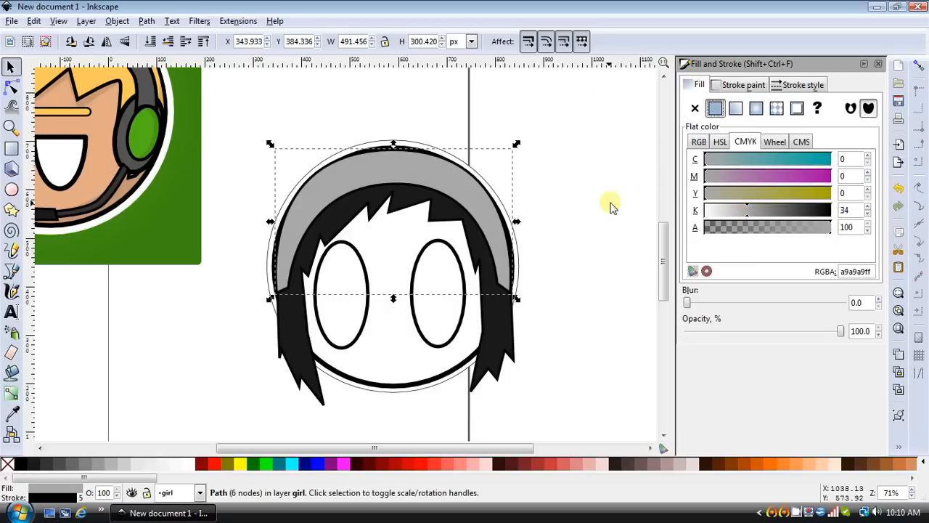
Raise the headband's outer top node to Y about 689 px and shorten its handles slightly.
left_click(798, 85)
left_click(591, 149)
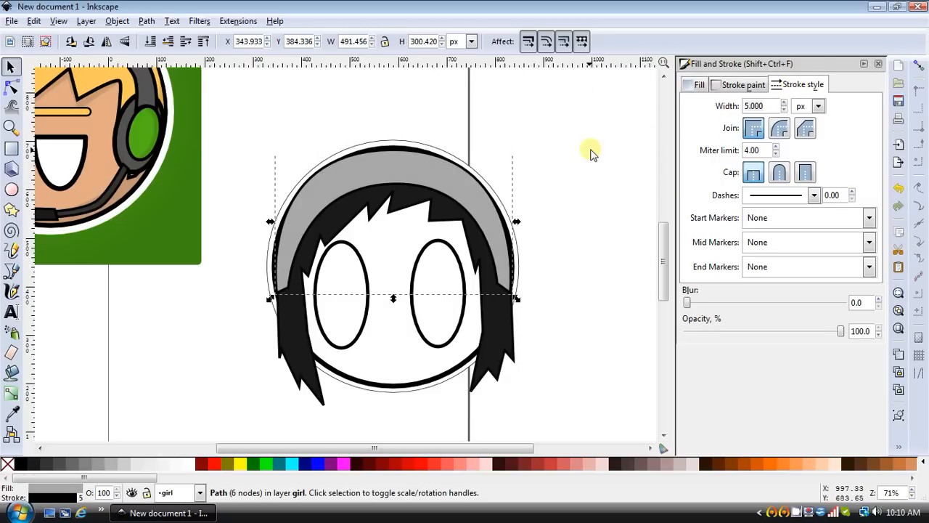
left_click(11, 87)
left_click(392, 152)
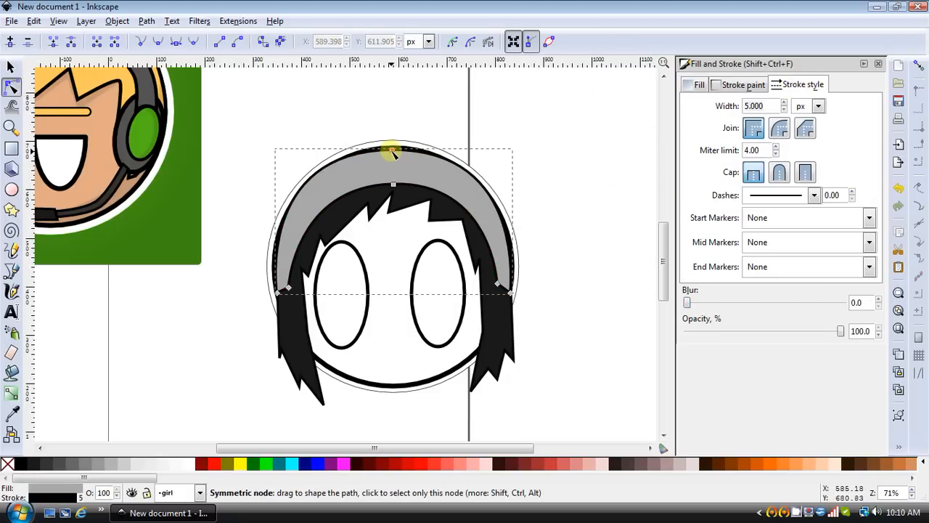
left_click_drag(390, 149, 398, 150)
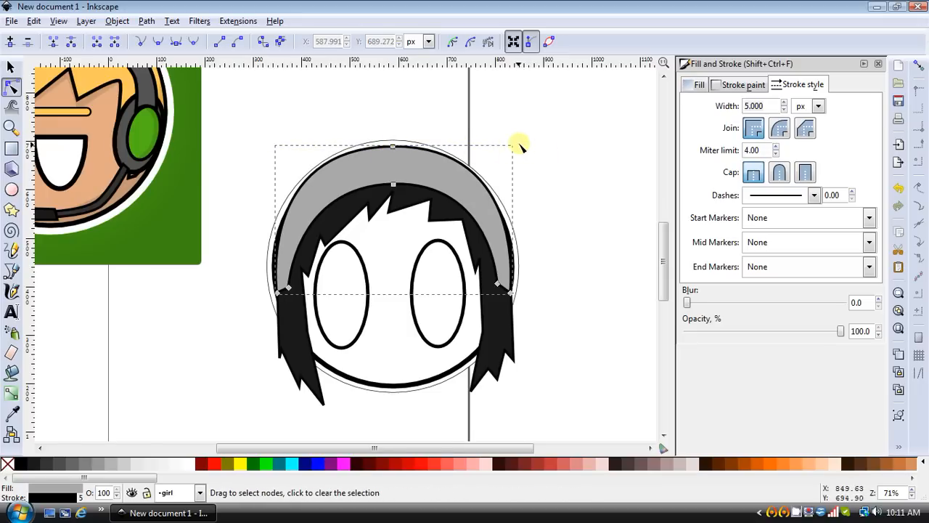
left_click_drag(528, 145, 510, 142)
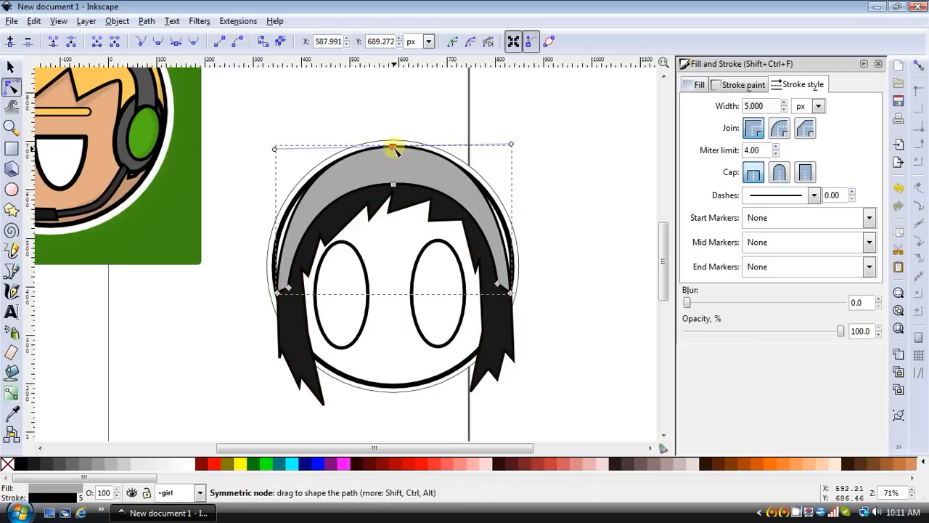
Lower the headband's outer top node to about X 585, Y 682 px and bow its outer left edge out to the head outline.
left_click_drag(392, 148, 391, 150)
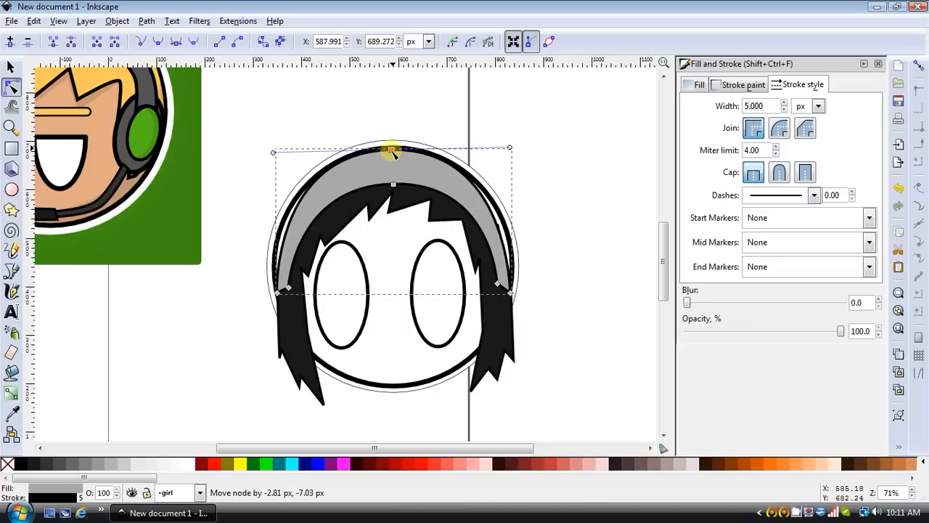
left_click(566, 196)
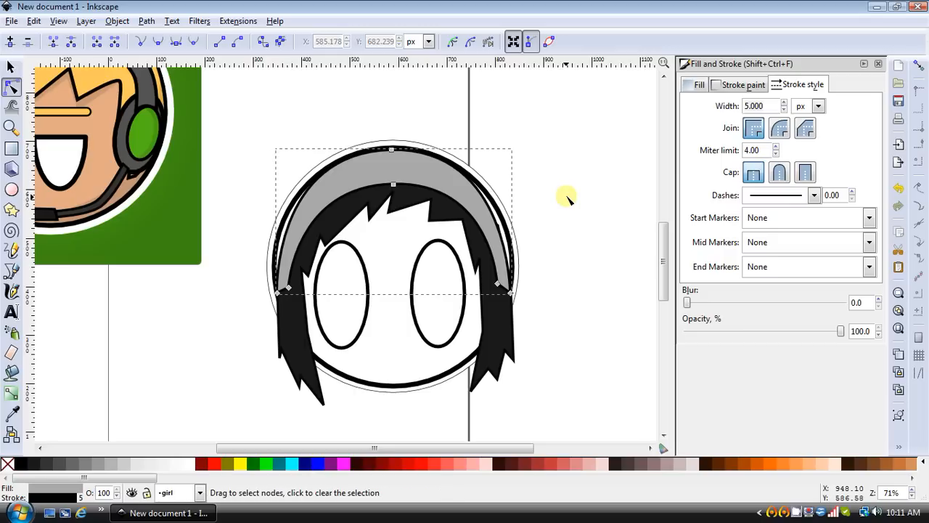
left_click(277, 292)
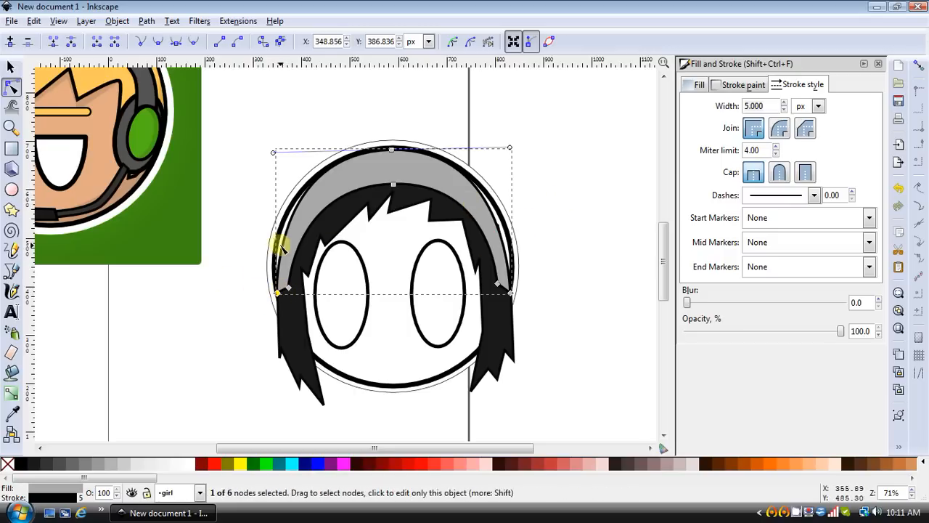
mouse_move(281, 251)
left_mouse_down()
mouse_move(275, 244)
mouse_move(287, 251)
left_mouse_up()
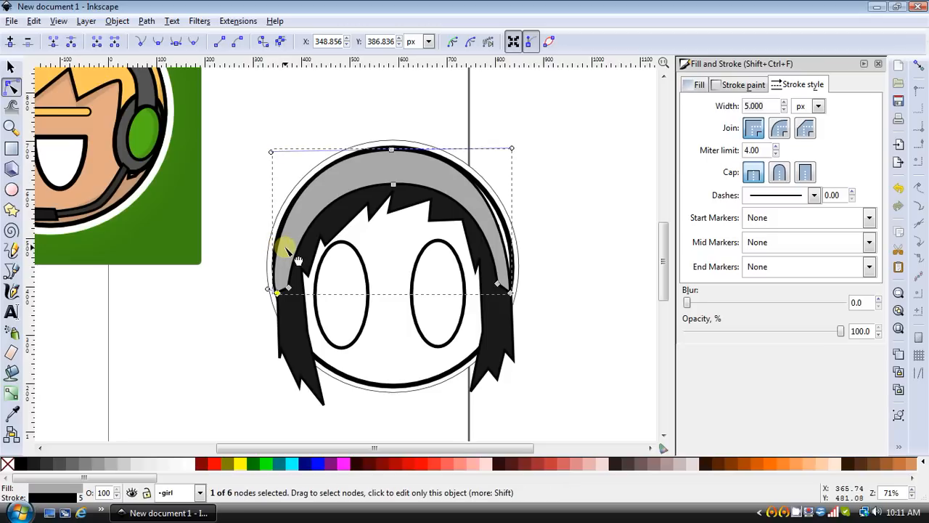
Adjust the handle at the headband's outer left corner and move its outer top node to about X 591, Y 683 px.
left_click(500, 217)
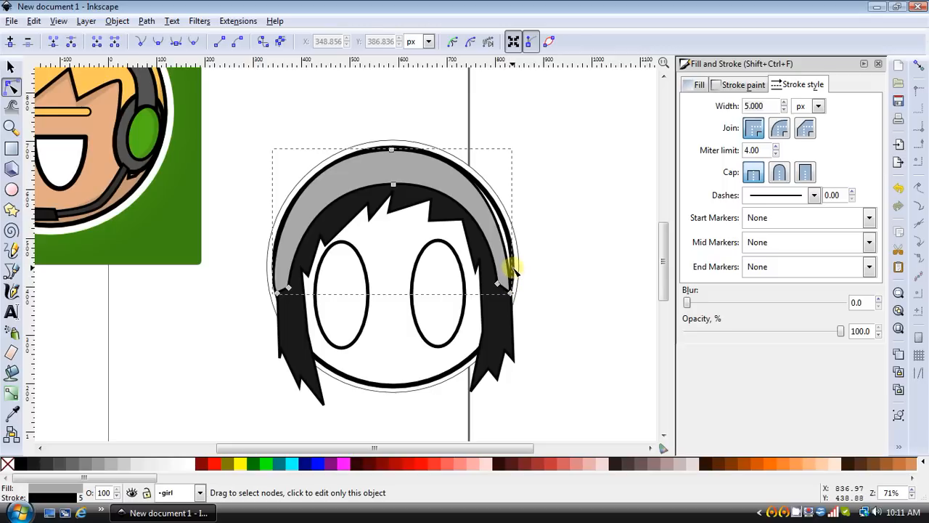
key("plus")
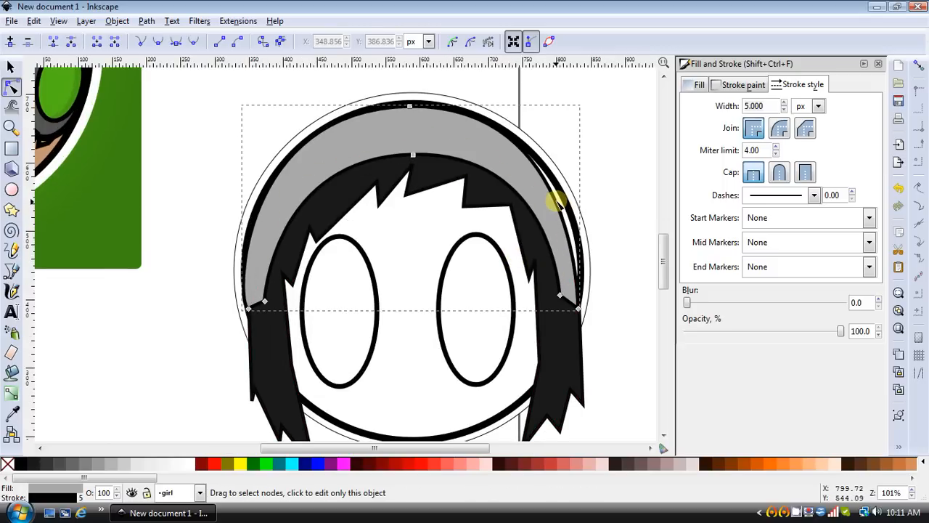
left_click(408, 100)
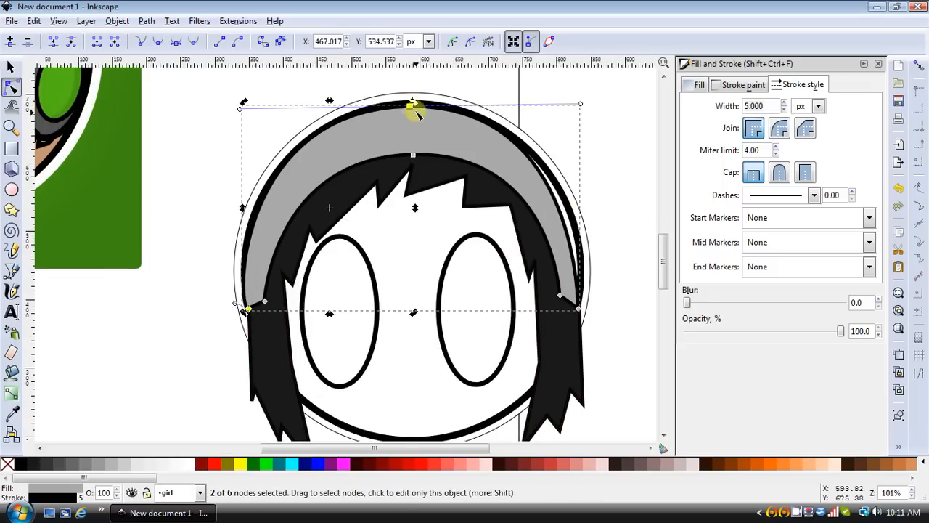
left_click(552, 190)
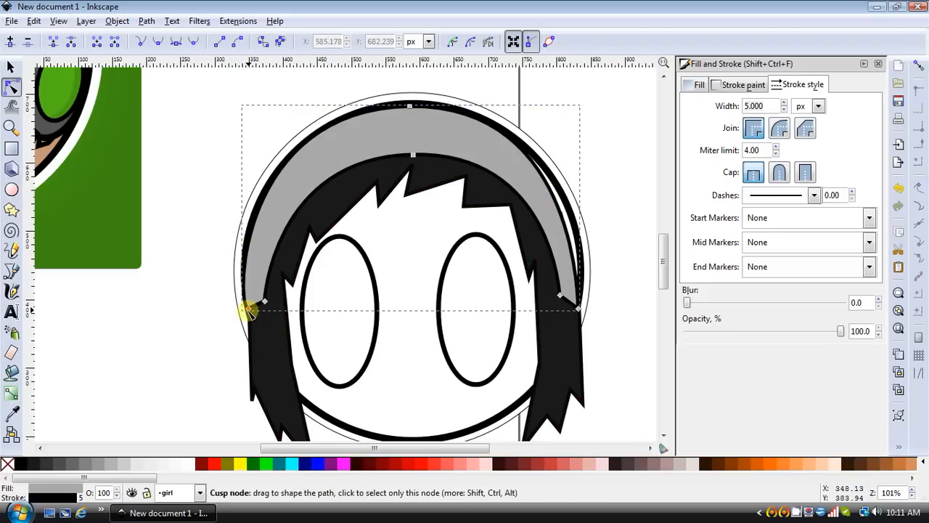
left_click(246, 307)
mouse_move(237, 303)
left_mouse_down()
mouse_move(237, 292)
mouse_move(246, 306)
mouse_move(234, 285)
mouse_move(231, 293)
left_mouse_up()
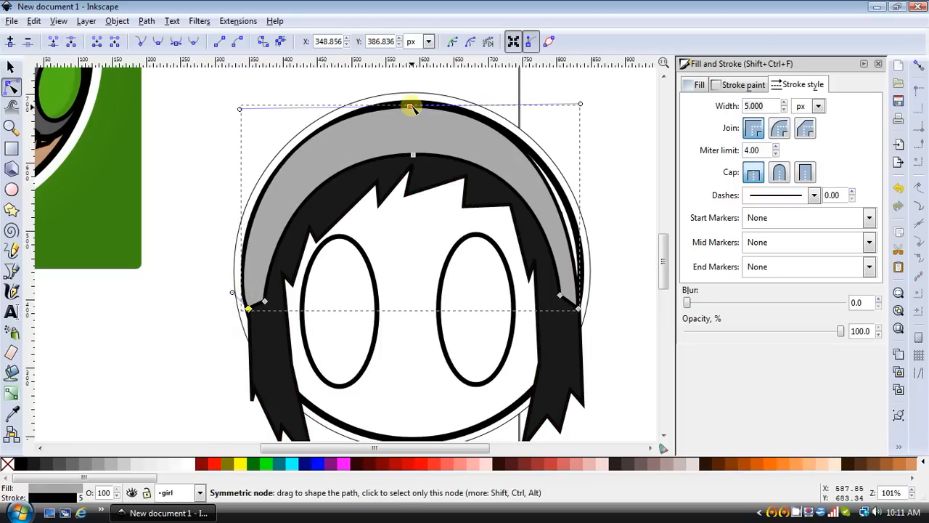
left_click_drag(410, 108, 413, 105)
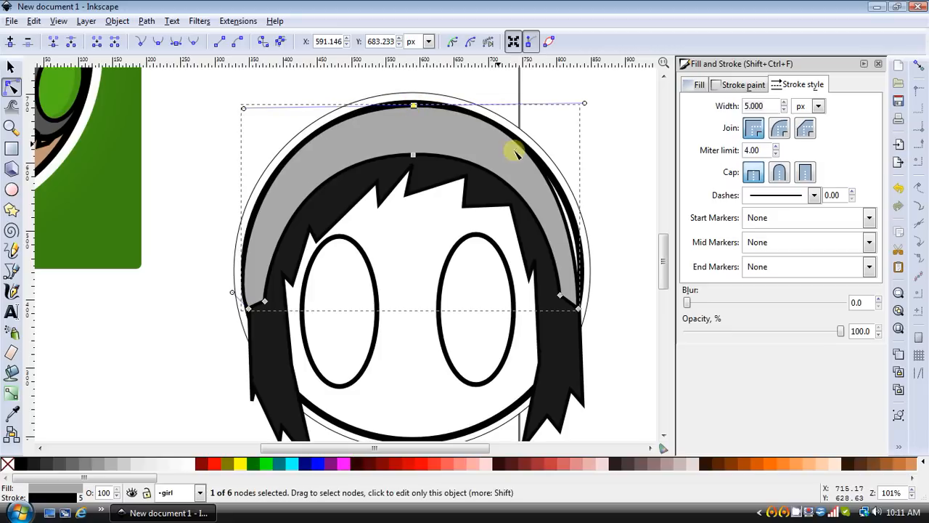
Make the headband's outer right corner node symmetric and shorten its handles so the right edge follows the head outline.
left_click(579, 309)
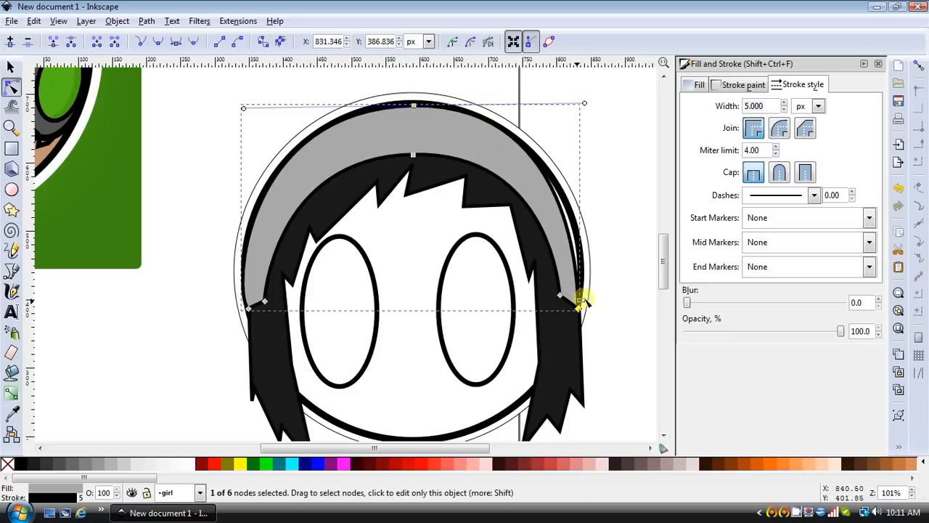
left_click(581, 299)
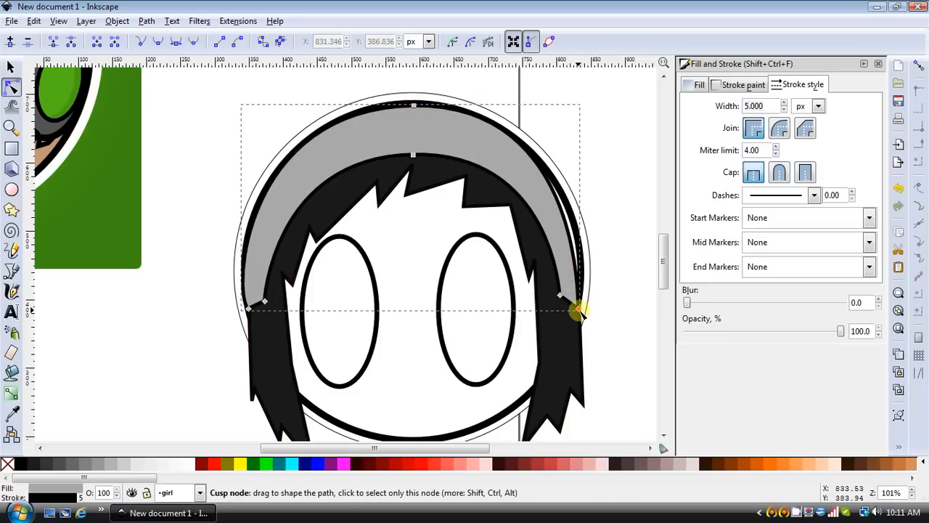
left_click(579, 309)
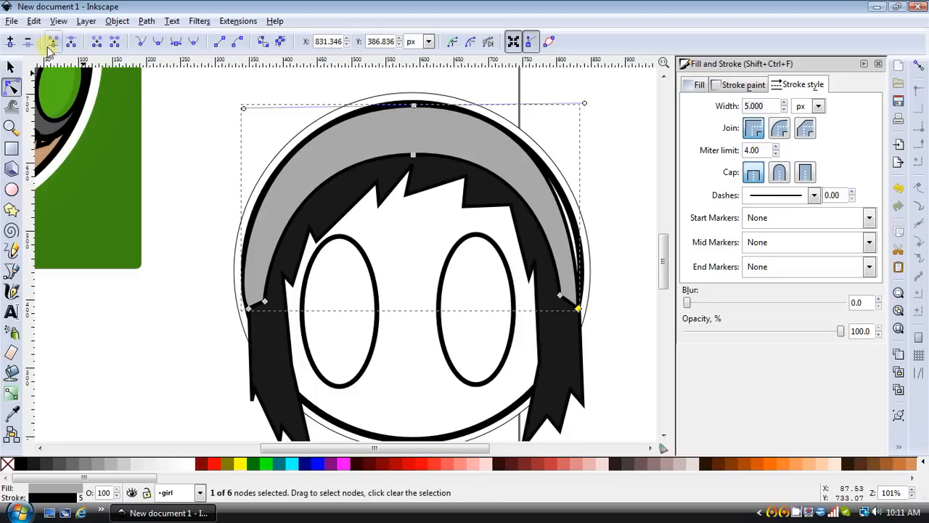
left_click(175, 41)
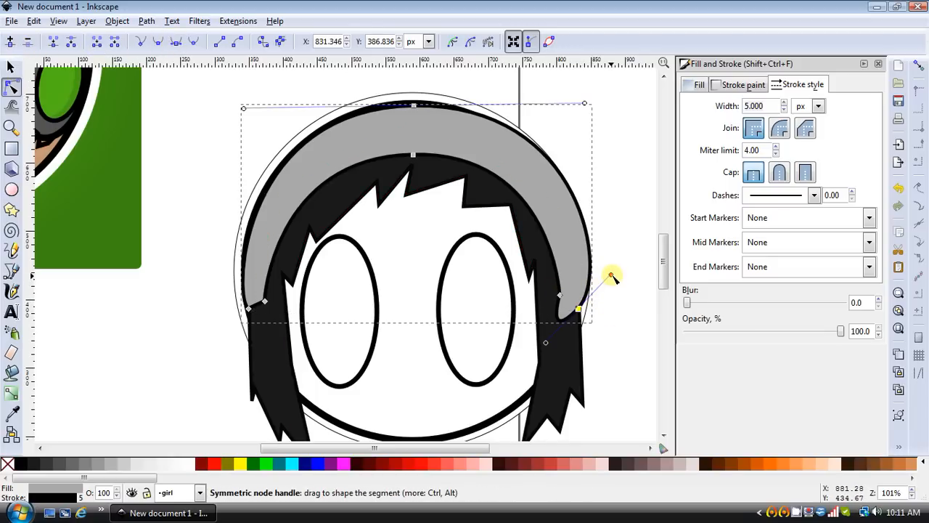
left_click_drag(611, 276, 591, 291)
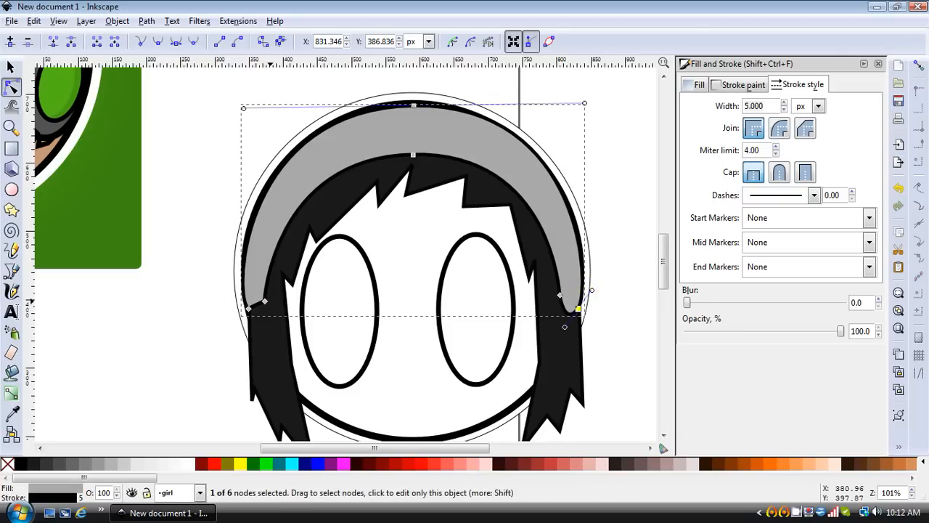
Smooth the headband's outer left corner node, lengthening its handles to follow the head outline, and recolor the headband very light gray.
left_click(266, 302)
left_click(249, 307)
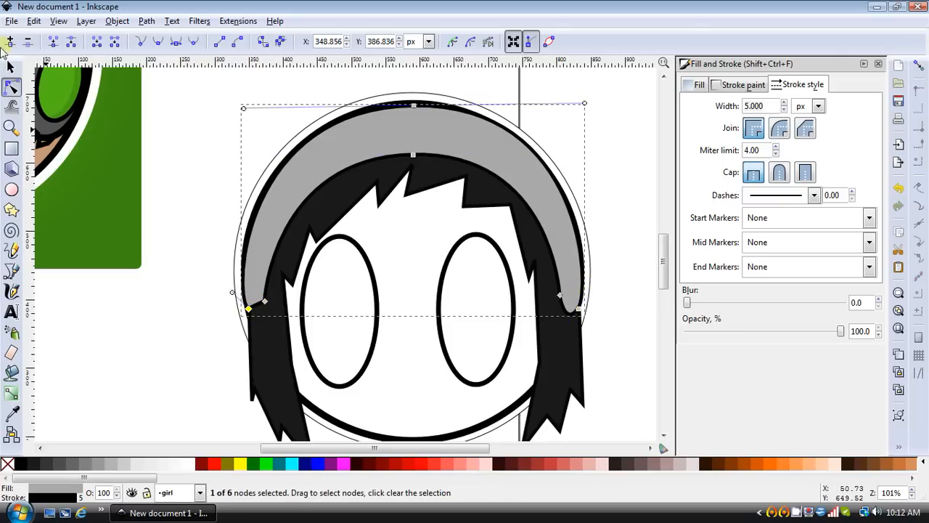
left_click(160, 42)
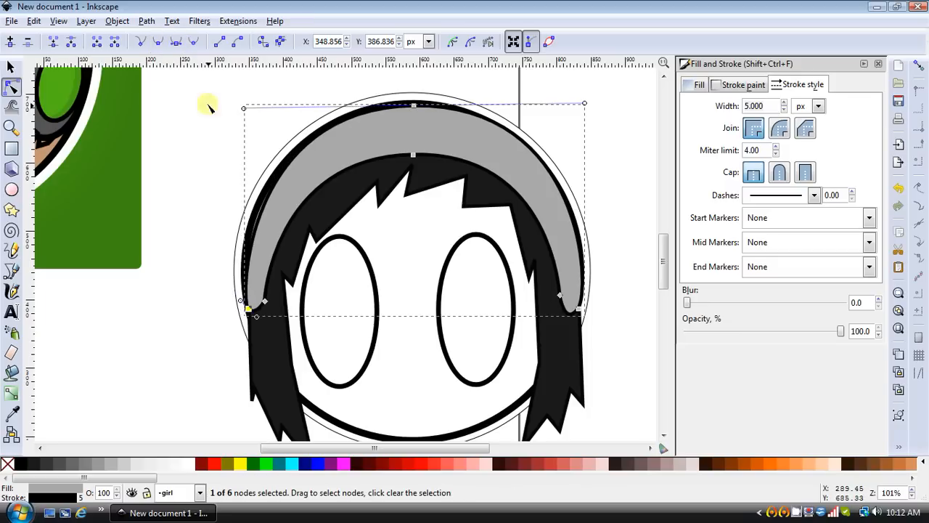
left_click_drag(233, 286, 234, 281)
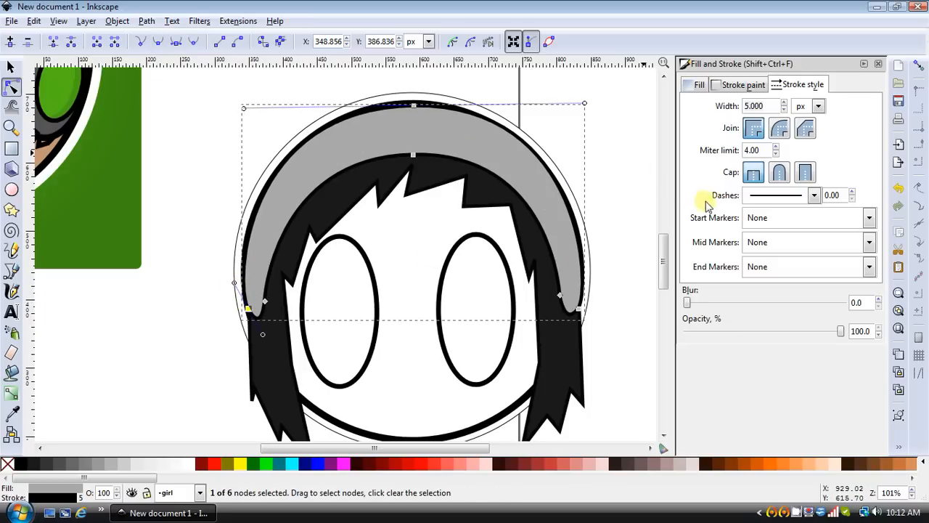
left_click(164, 460)
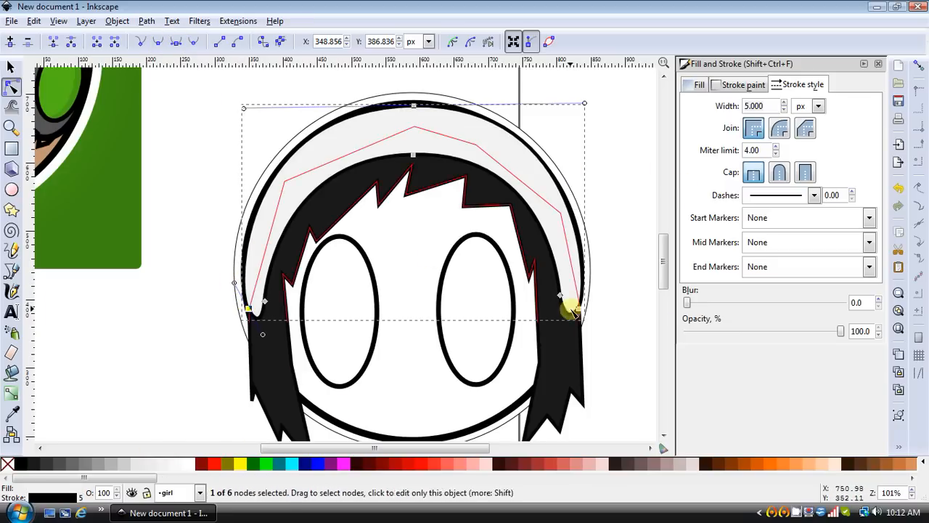
Fill the face circle with the flat brown swatch a05a2c.
left_click(392, 401)
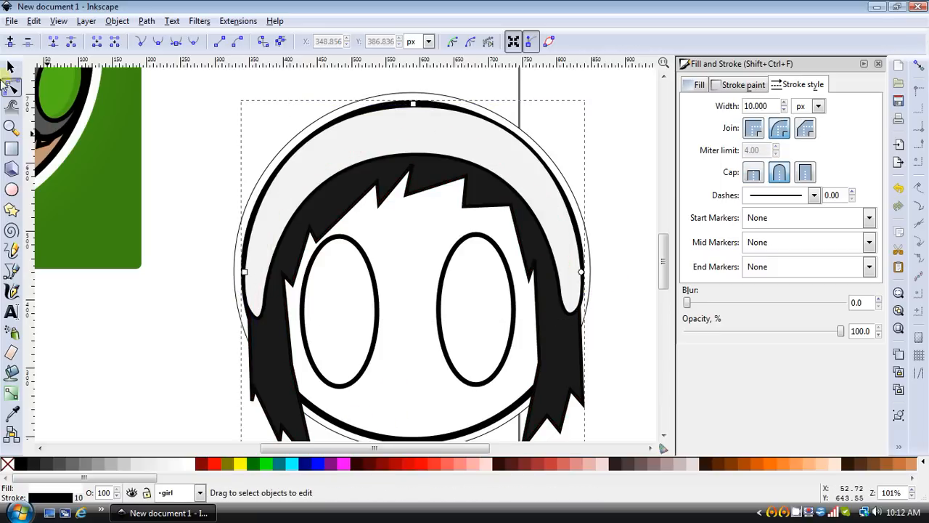
left_click(11, 67)
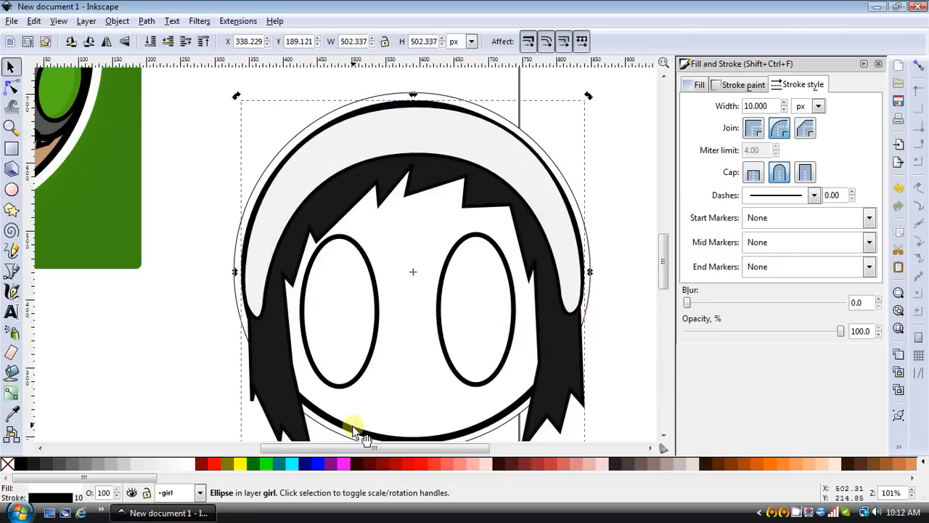
left_click(742, 85)
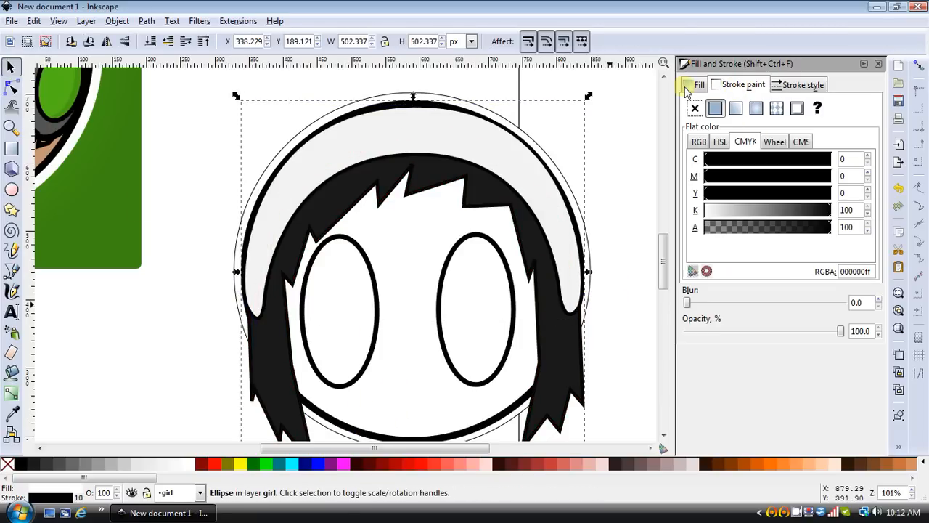
left_click(707, 85)
left_click(729, 86)
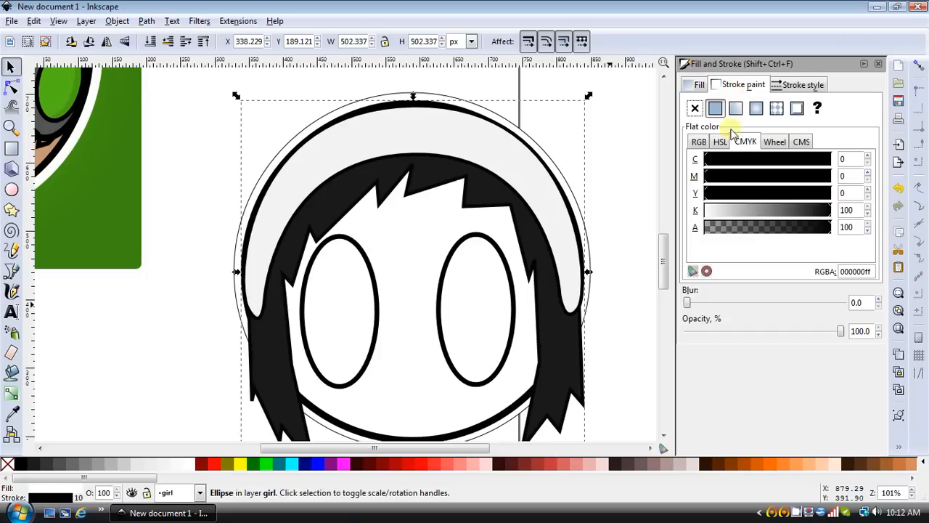
left_click_drag(725, 210, 751, 218)
key("ctrl+z")
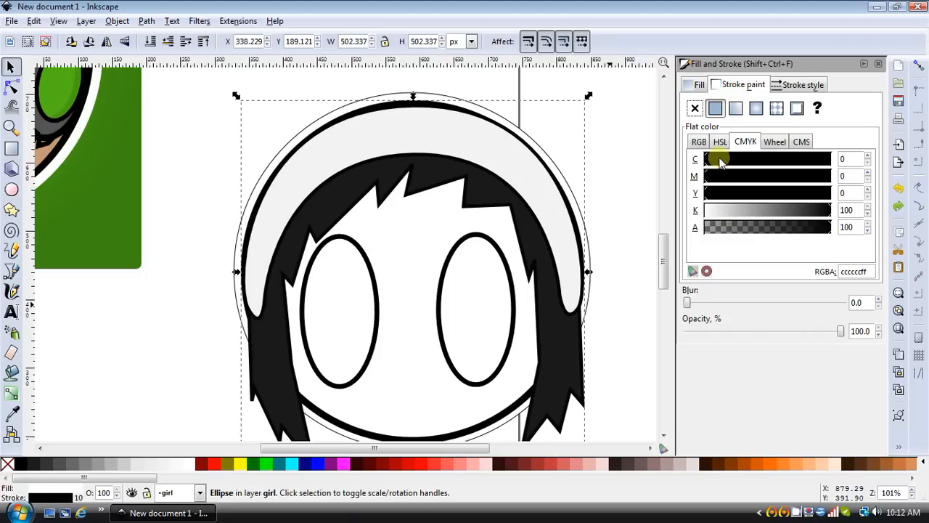
left_click(694, 85)
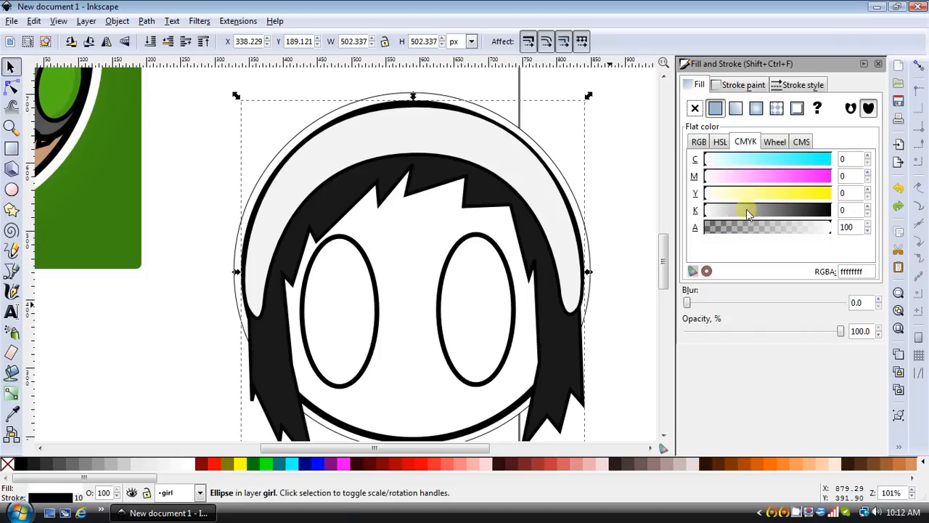
left_click(886, 463)
scroll(591, 339, "down", 2)
scroll(590, 338, "up", 1)
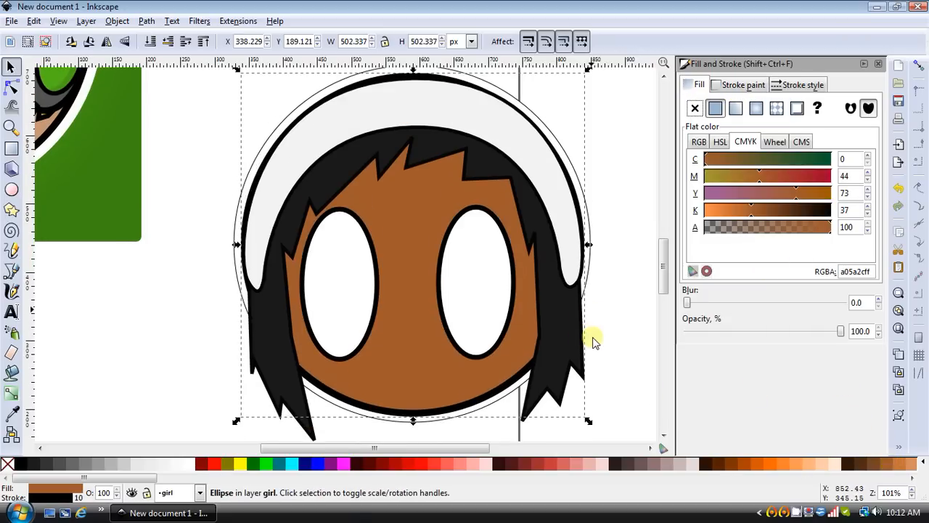
scroll(164, 262, "up", 1)
scroll(435, 130, "down", 4)
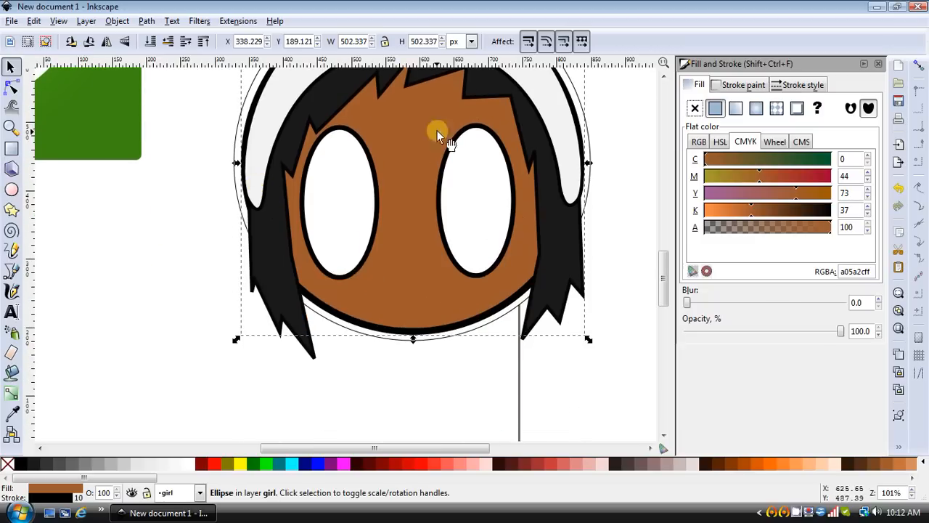
scroll(333, 141, "up", 4)
left_click(601, 137)
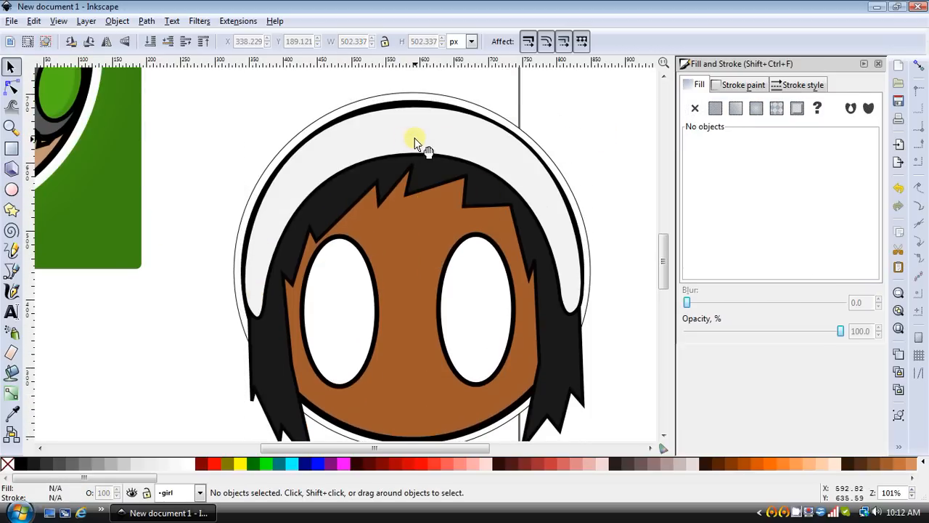
Shrink the left eye to about 102 by 197 px and the right to about 100 by 194 px, shifting the right eye outward.
scroll(415, 141, "down", 2)
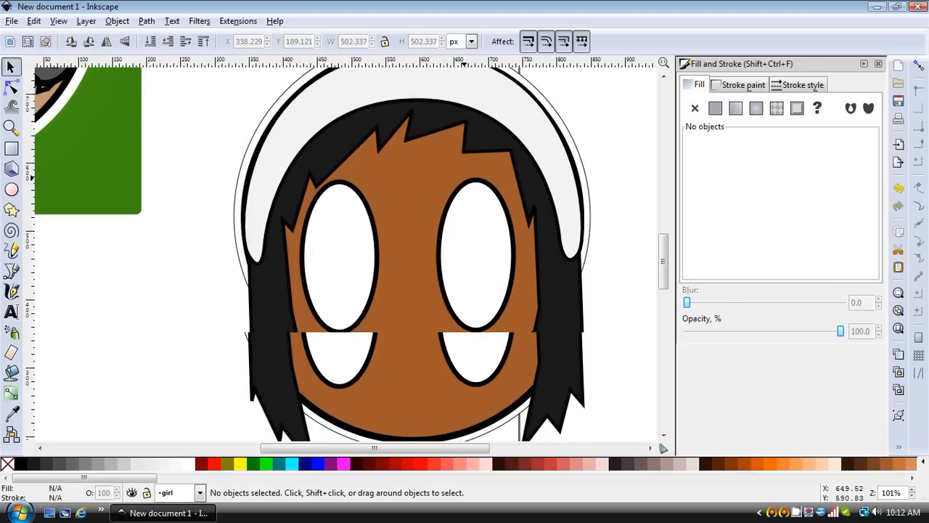
left_click(371, 194, "ctrl")
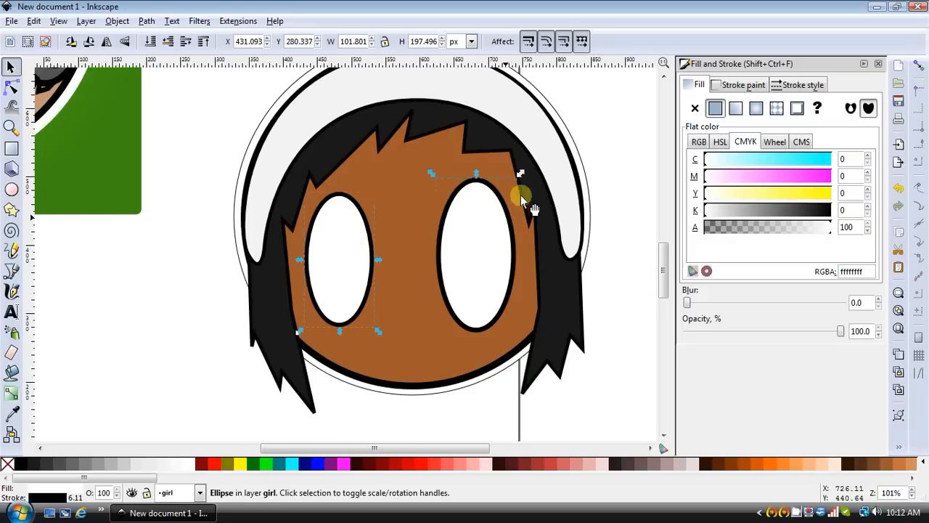
mouse_move(520, 195)
left_mouse_down()
mouse_move(515, 182)
mouse_move(511, 191)
left_mouse_up()
left_click_drag(506, 230, 523, 217)
key("Escape")
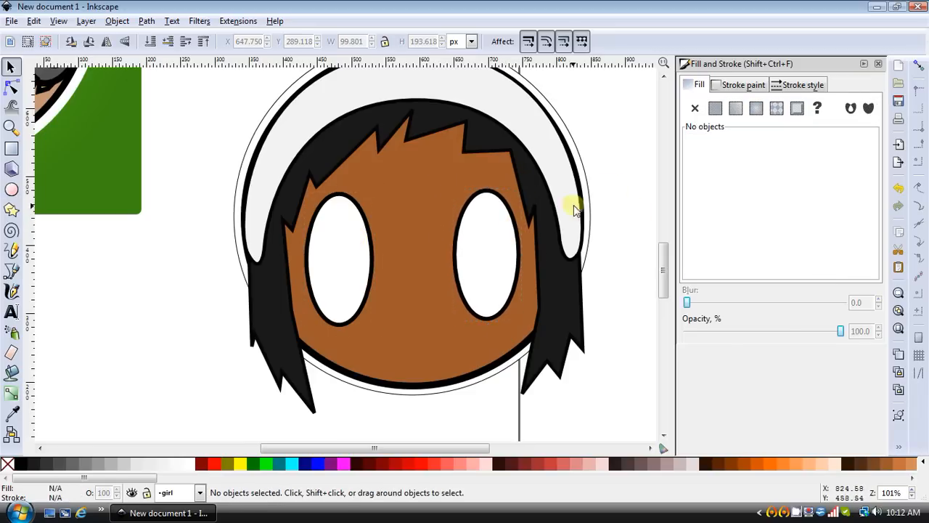
left_click_drag(493, 254, 491, 255)
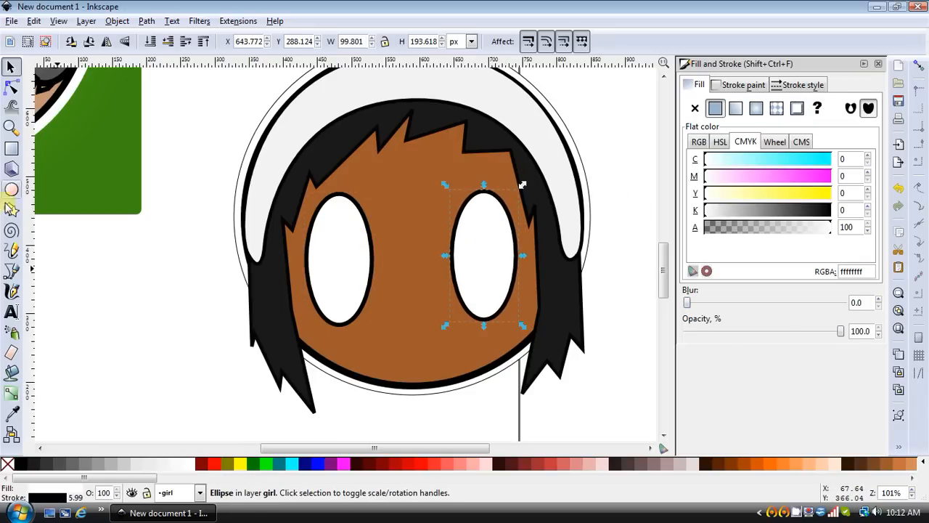
Draw two short straight eyelash lines, one above the other, at the left eye's outer upper edge with the Bezier pen.
left_click(12, 270)
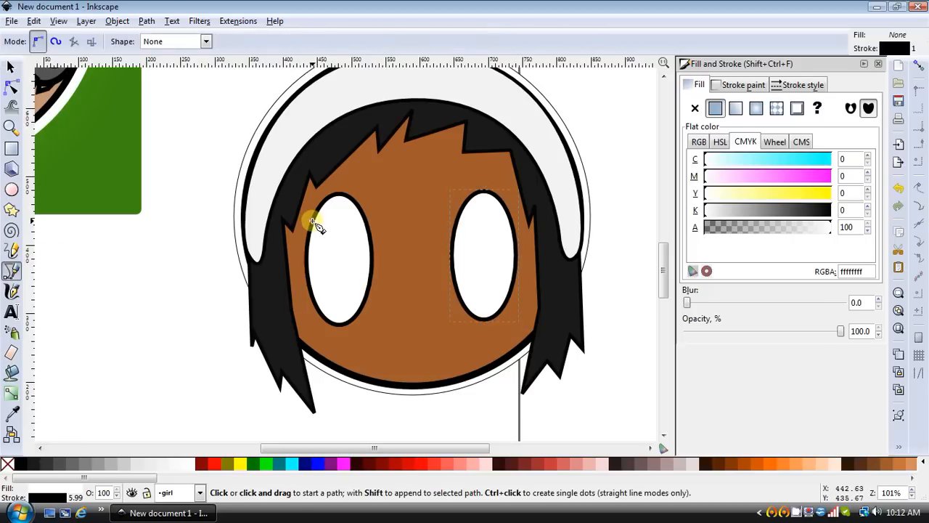
left_click(312, 223)
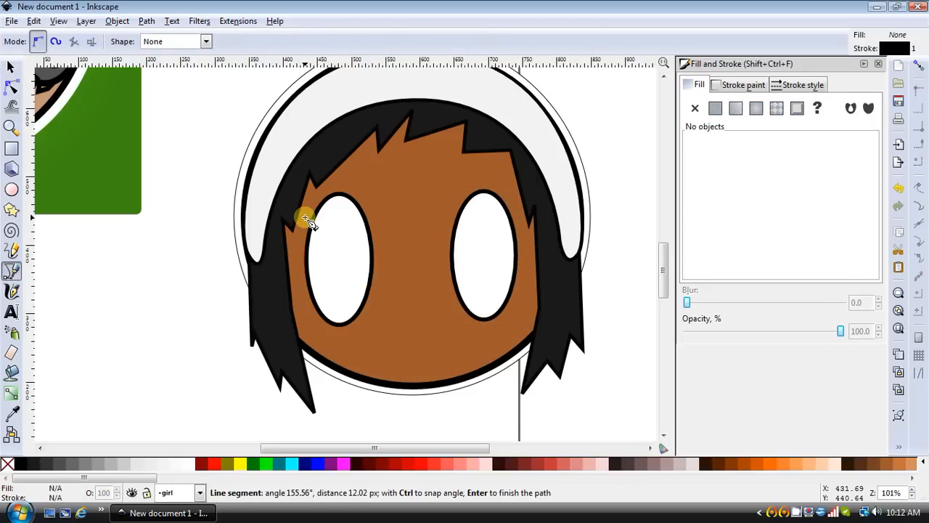
double_click(305, 217)
left_click(307, 237)
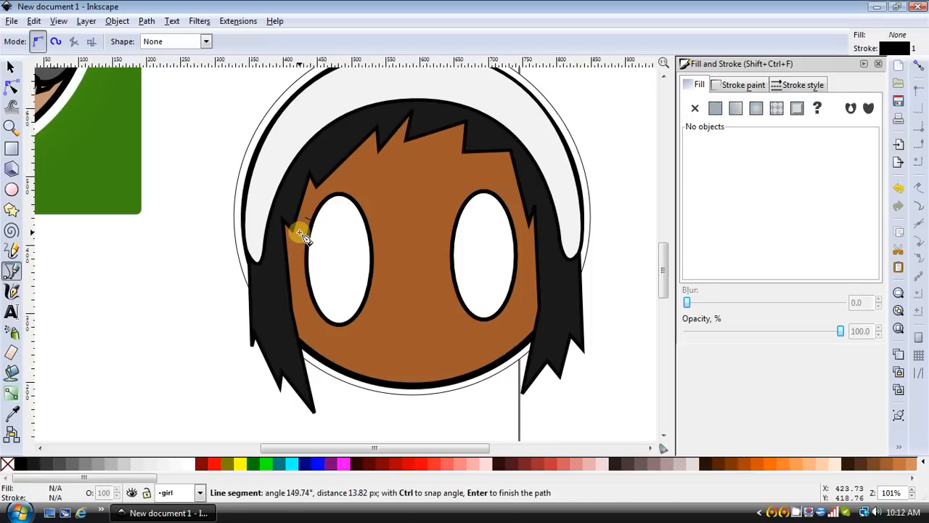
double_click(303, 236)
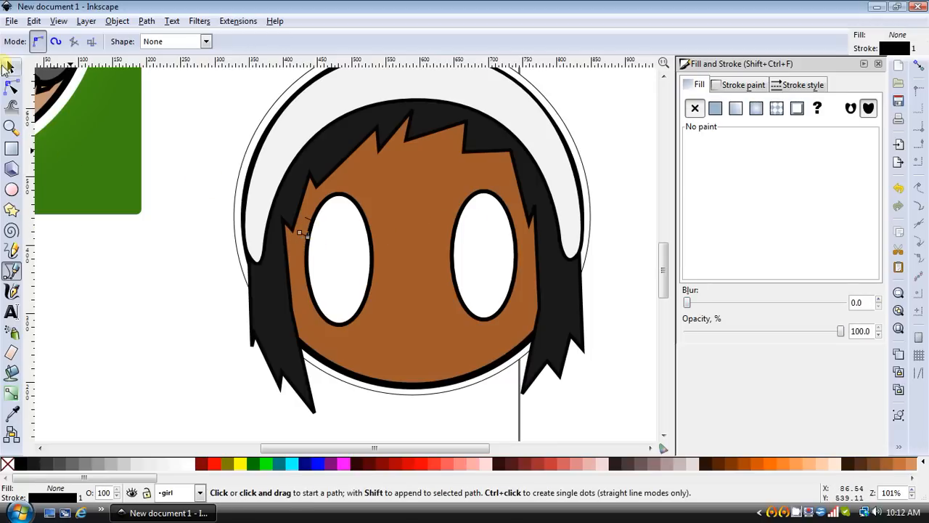
Move the lower lash slightly, then give both left-eye lashes a 10 px stroke width with round caps.
left_click(12, 85)
left_click_drag(300, 232, 299, 236)
key("s")
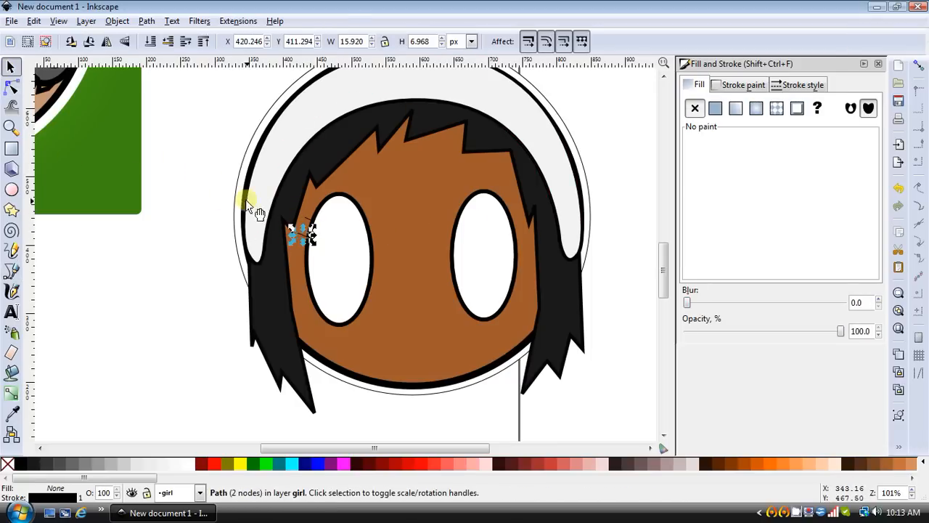
left_click(309, 219, "shift")
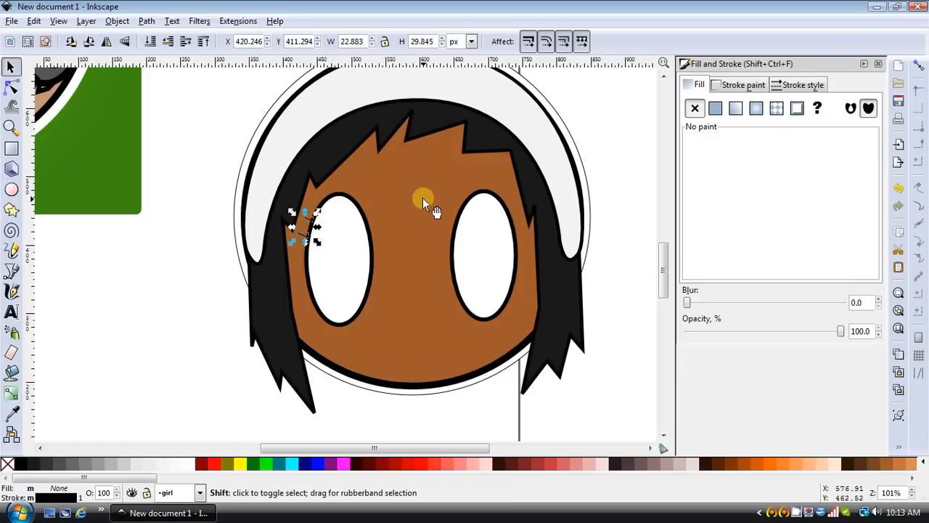
left_click(795, 85)
type("10")
key("Return")
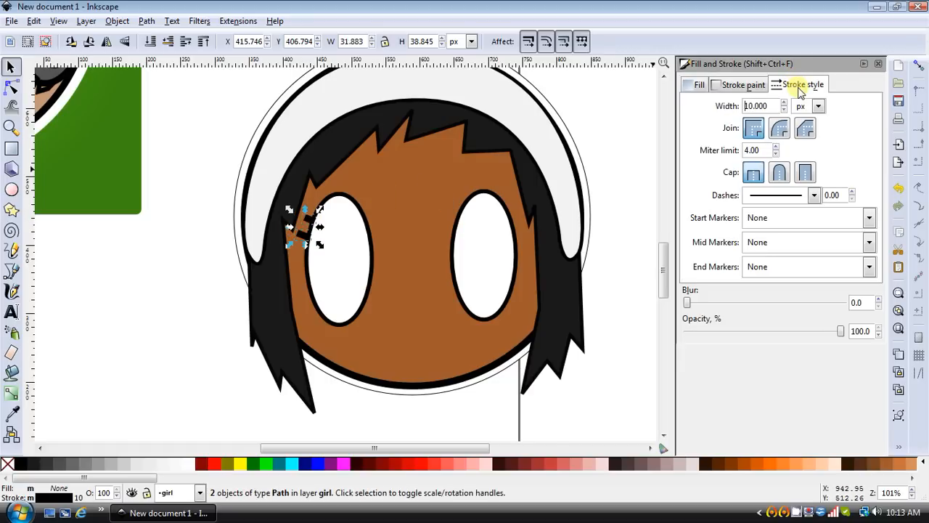
left_click(778, 172)
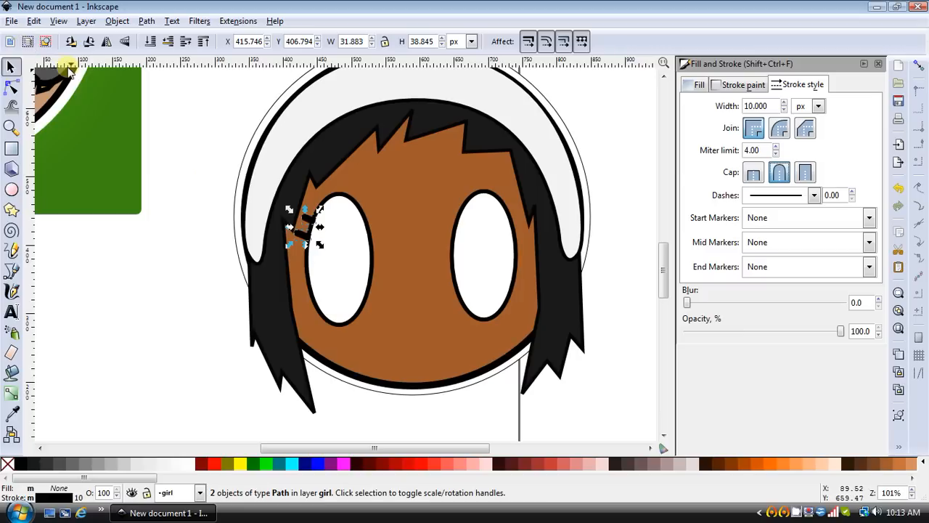
Copy the lash pair and place a horizontally mirrored duplicate at the right eye's outer upper edge.
left_click(34, 22)
left_click(55, 109)
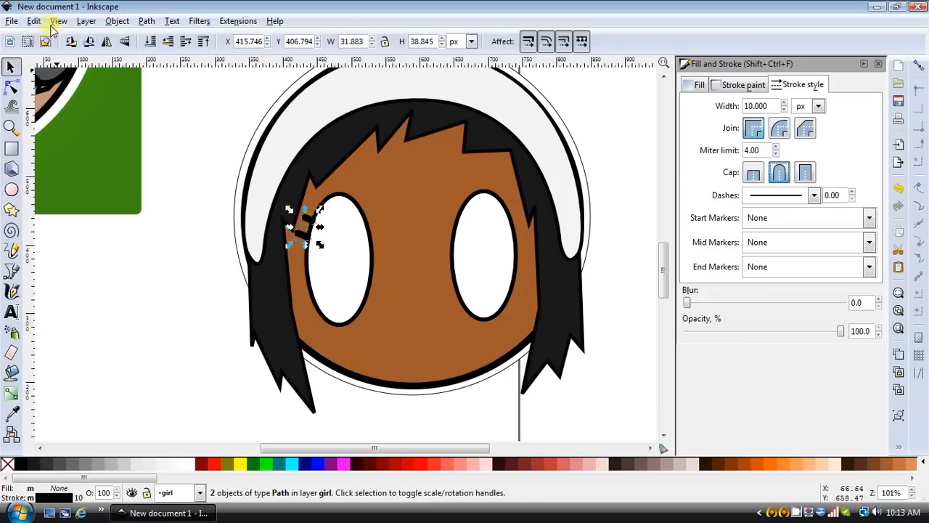
left_click(34, 21)
left_click(70, 132)
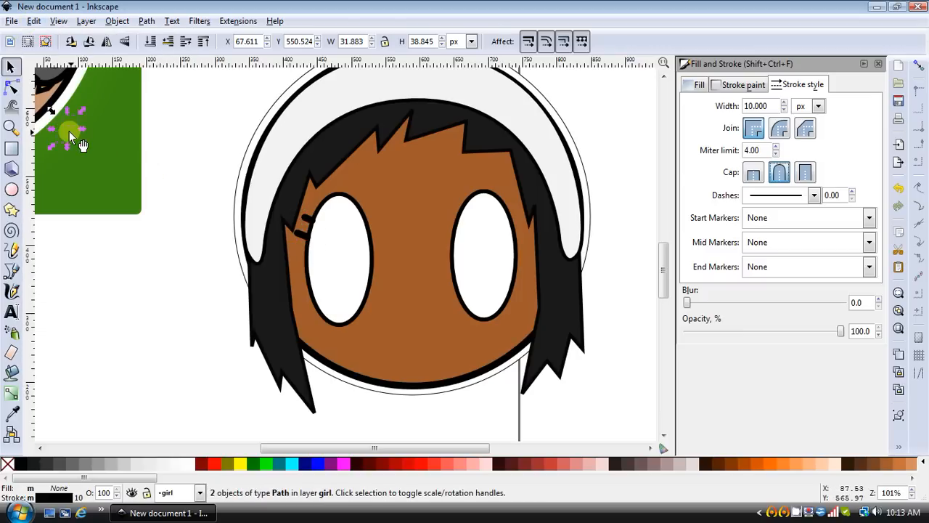
left_click_drag(72, 134, 301, 193)
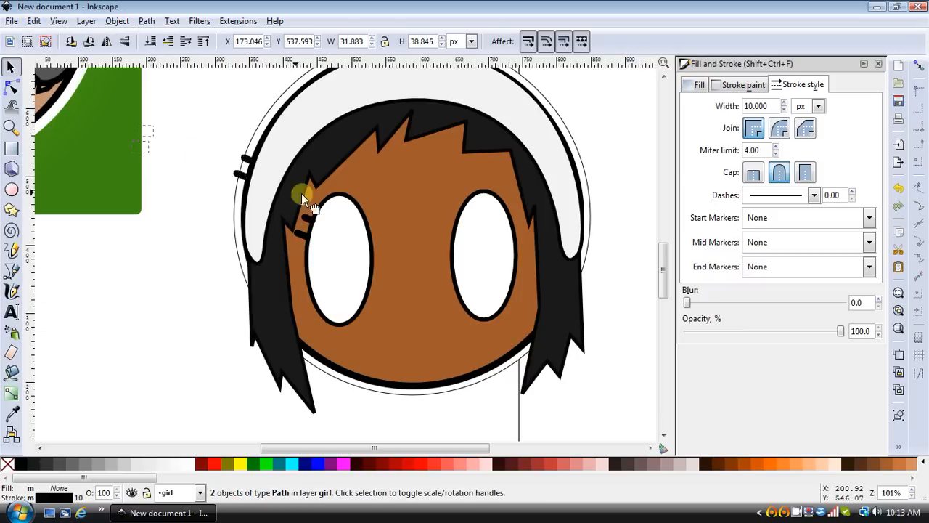
left_click(459, 224)
left_click(106, 41)
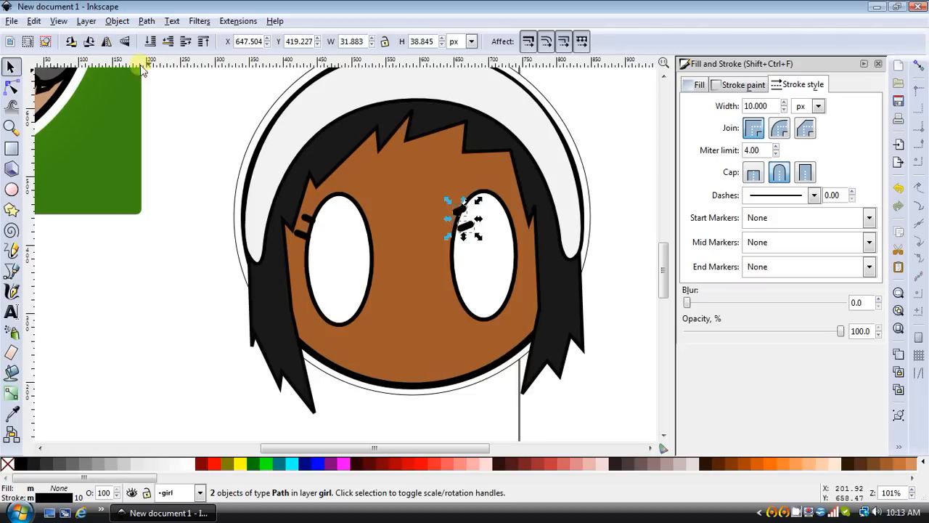
mouse_move(455, 211)
left_mouse_down()
mouse_move(508, 232)
mouse_move(518, 222)
left_mouse_up()
left_click(643, 301)
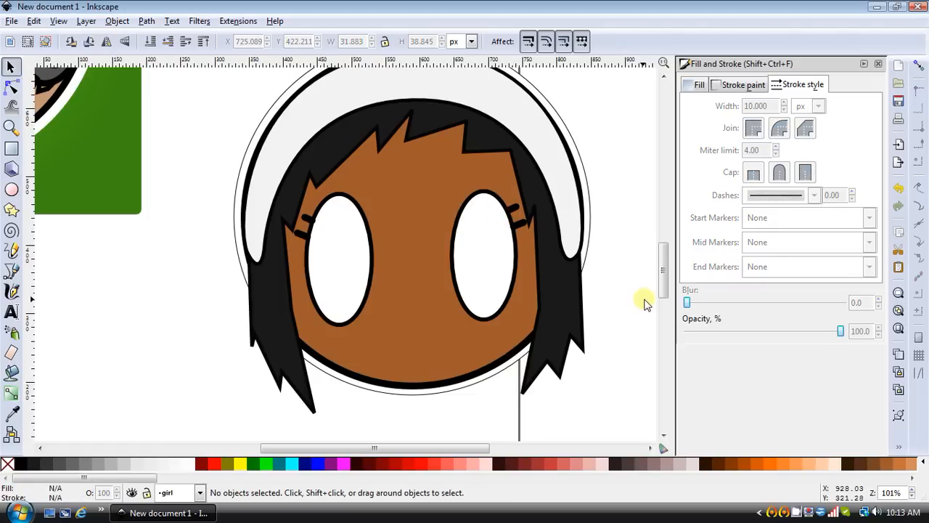
Draw a small closed five-node nose shape on the middle of the headband, just above its lower edge.
scroll(582, 307, "down", 2)
scroll(622, 289, "up", 3)
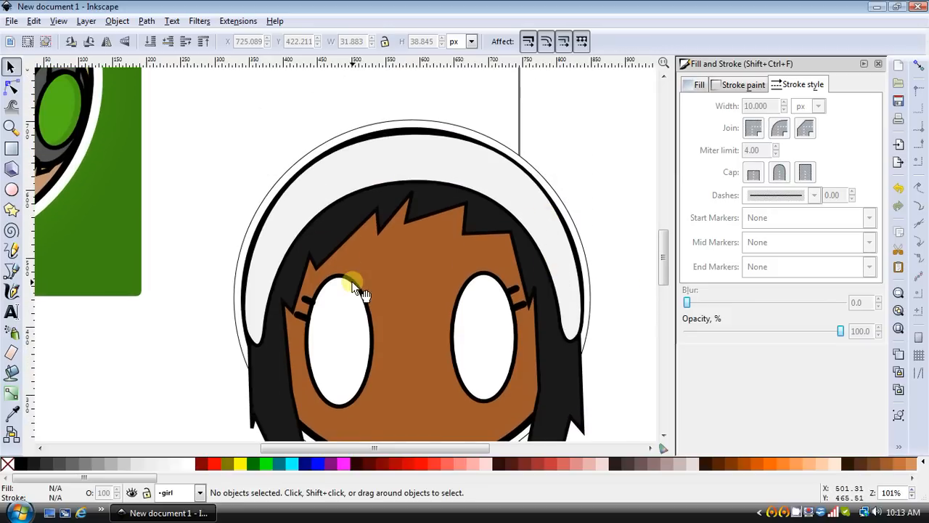
scroll(356, 287, "down", 3)
scroll(342, 266, "up", 5)
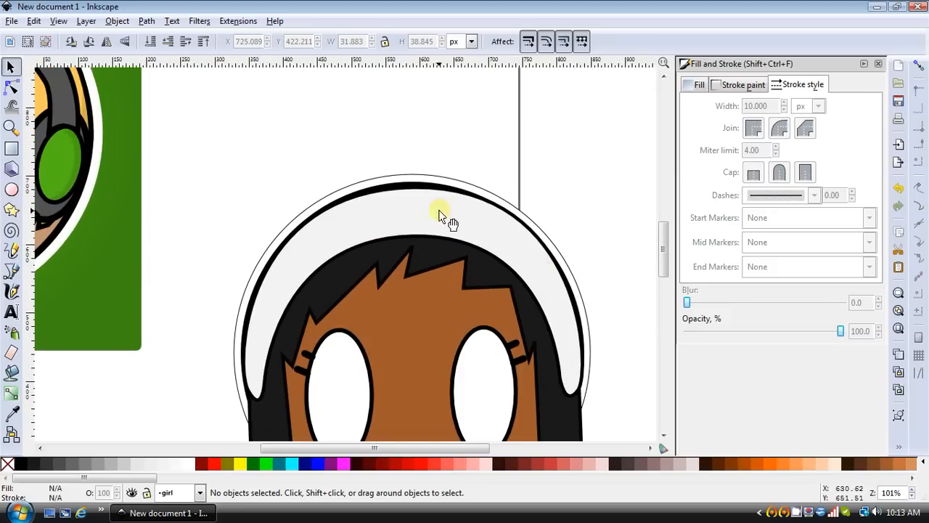
scroll(438, 210, "down", 2)
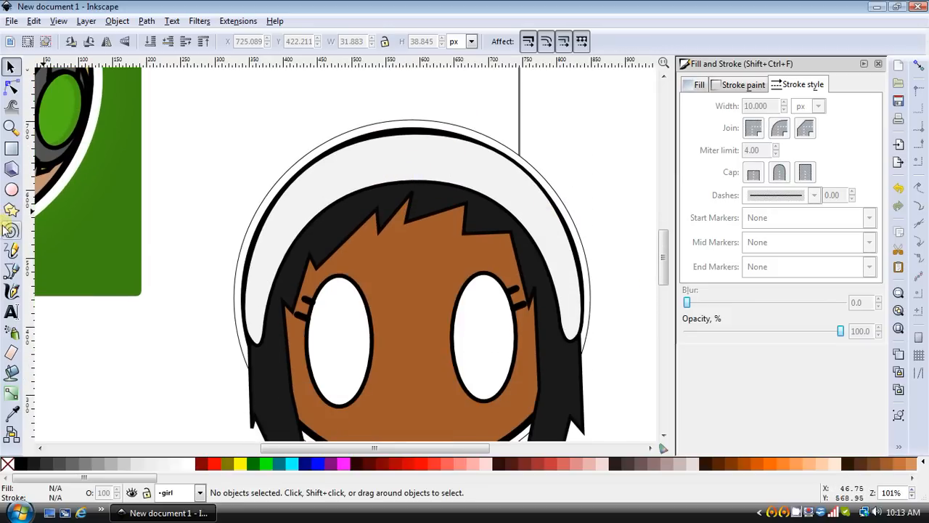
left_click(13, 271)
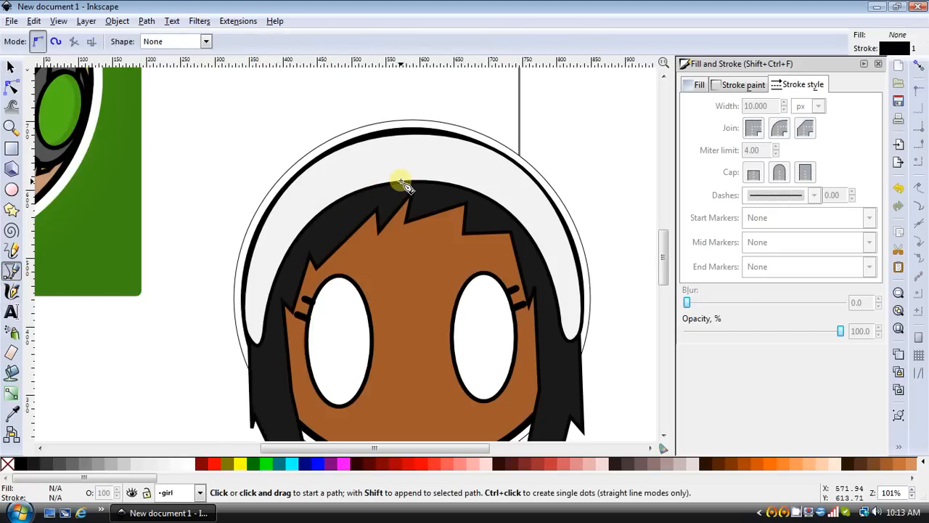
left_click(404, 180)
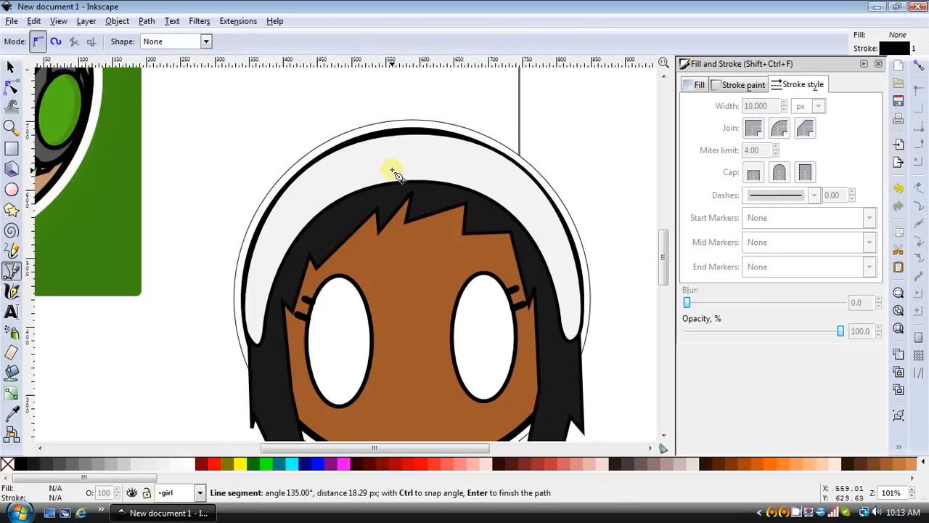
left_click(399, 165)
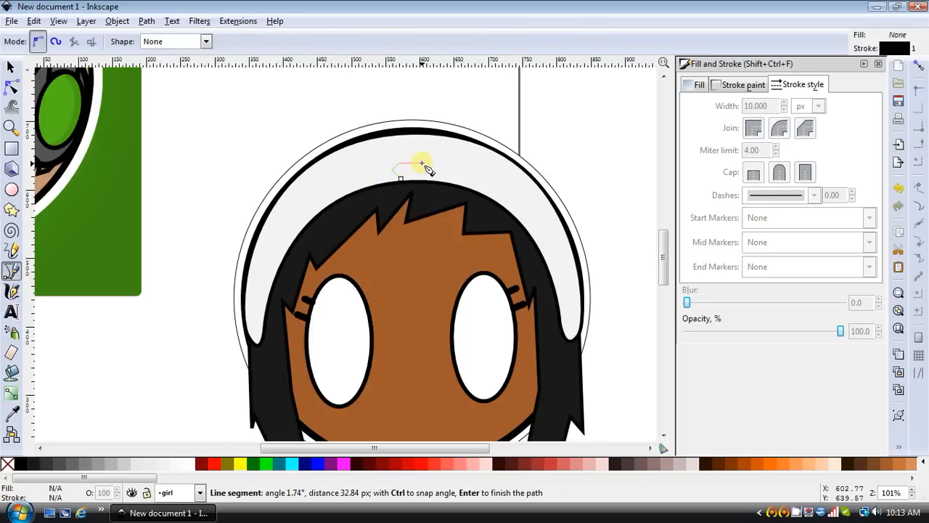
left_click(420, 164)
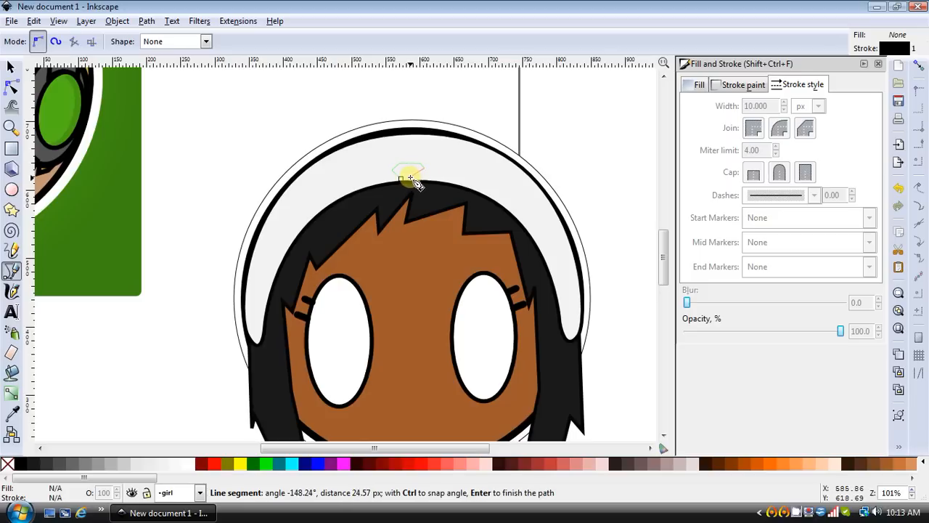
left_click(401, 177)
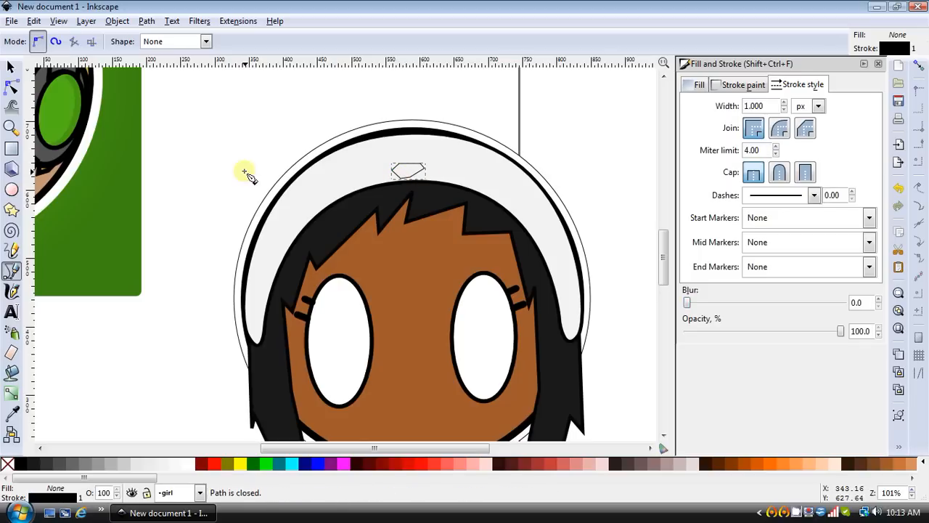
Reshape the nose outline by centering and curving its bottom node and moving the upper right node inward.
left_click(11, 87)
left_click(401, 177)
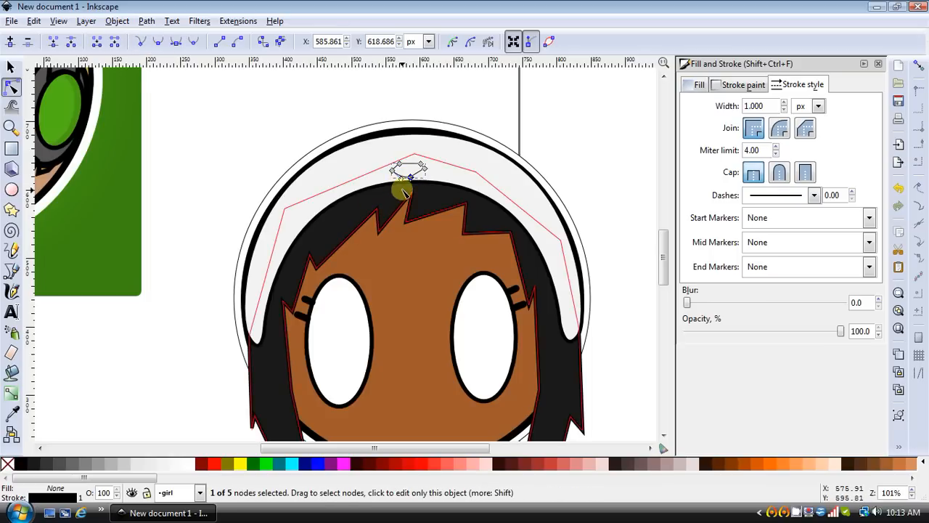
left_click(424, 168)
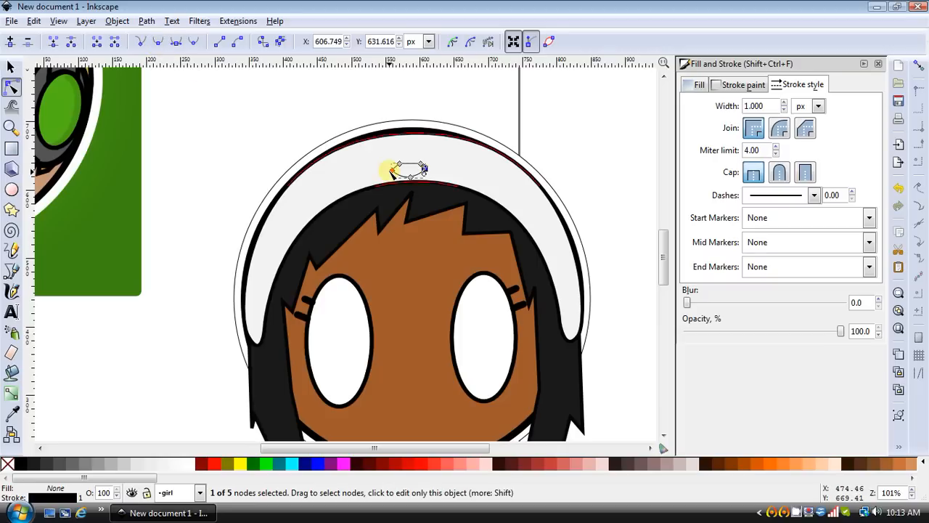
left_click_drag(411, 175, 410, 179)
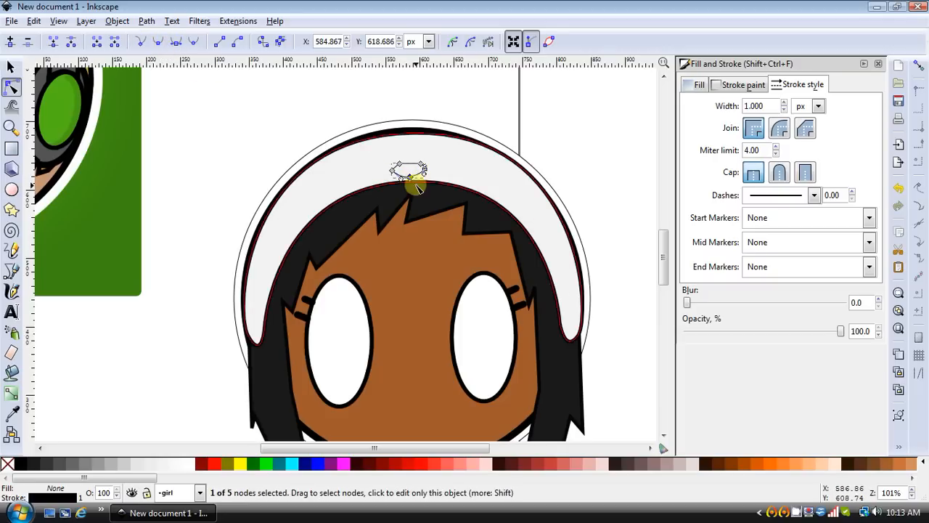
left_click_drag(423, 164, 415, 168)
Fill the headband's nose shape with flat black, setting K to 100.
left_click(698, 85)
left_click(714, 110)
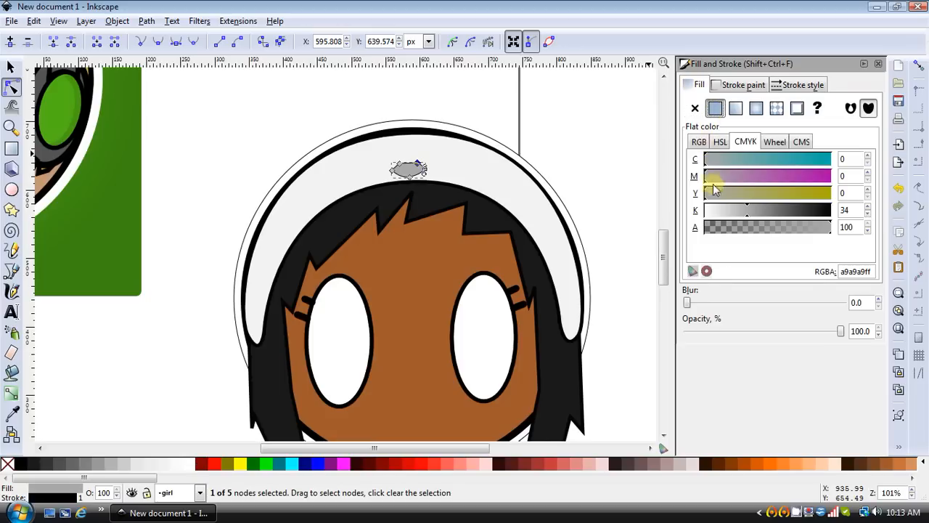
left_click_drag(756, 210, 844, 214)
left_click(521, 146)
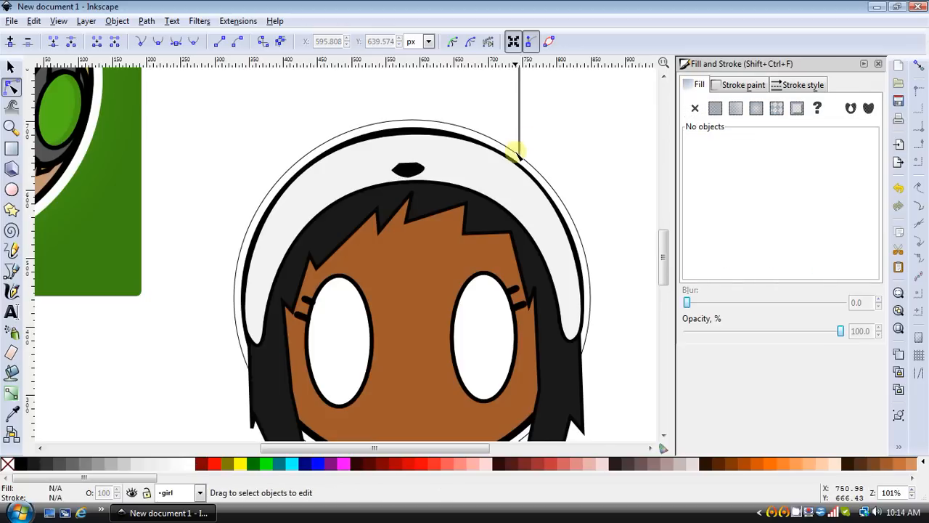
Adjust the upper left corner of the headband's nose shape by editing its left-side nodes and handles.
left_click(396, 168)
left_click(392, 169)
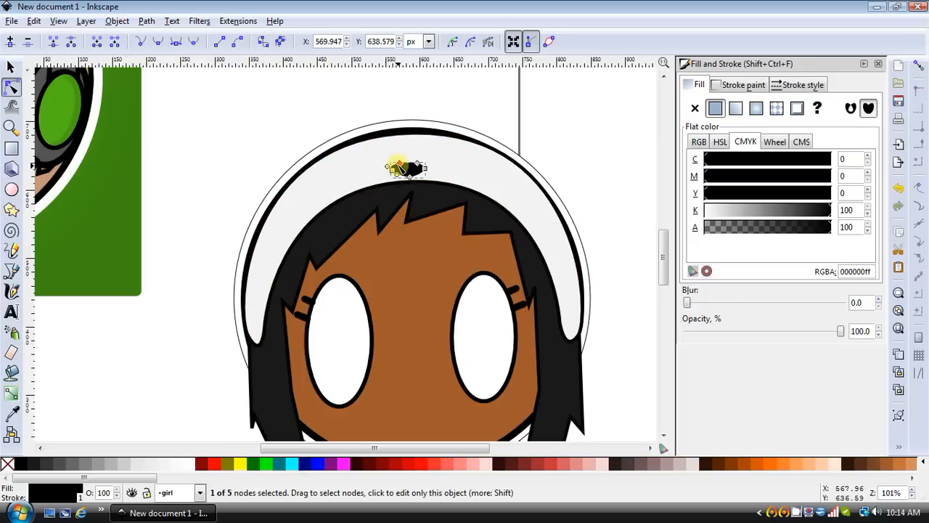
left_click_drag(392, 170, 399, 162)
left_click(143, 48)
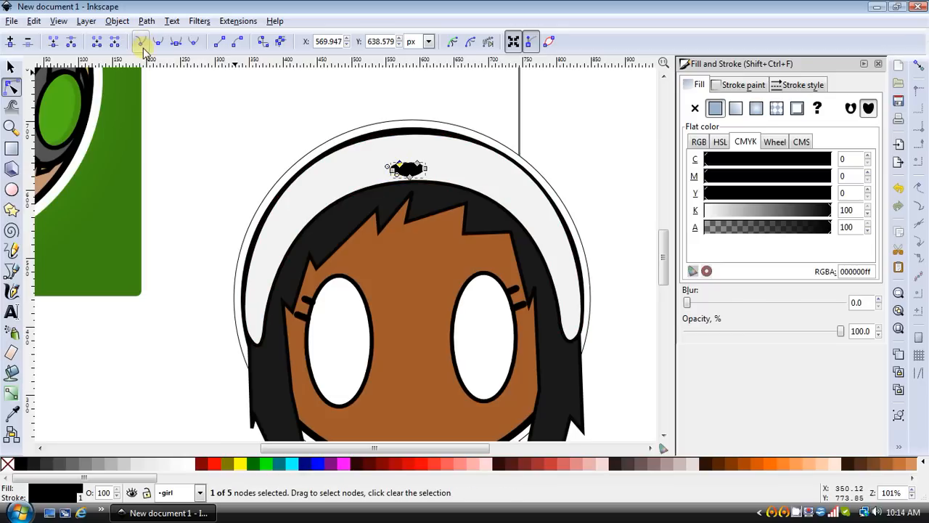
left_click_drag(386, 167, 392, 164)
left_click(487, 114)
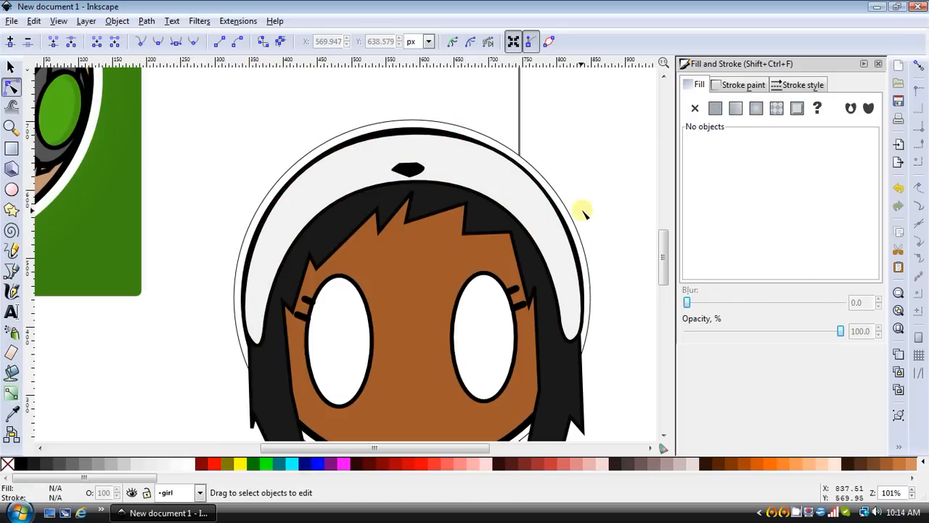
Draw two upright black ellipses as eyes on the headband, one on each side of the nose shape.
scroll(563, 237, "up", 2)
scroll(563, 238, "down", 4)
scroll(263, 210, "up", 2)
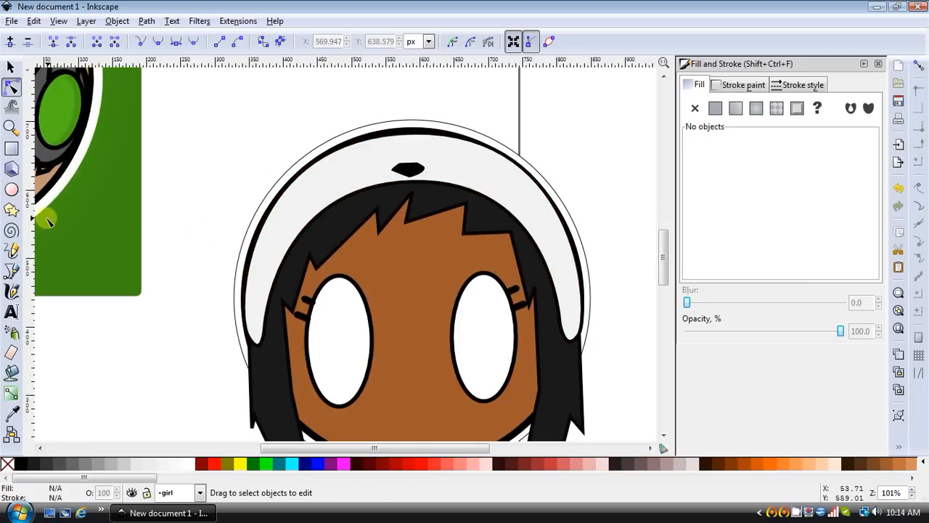
left_click(12, 188)
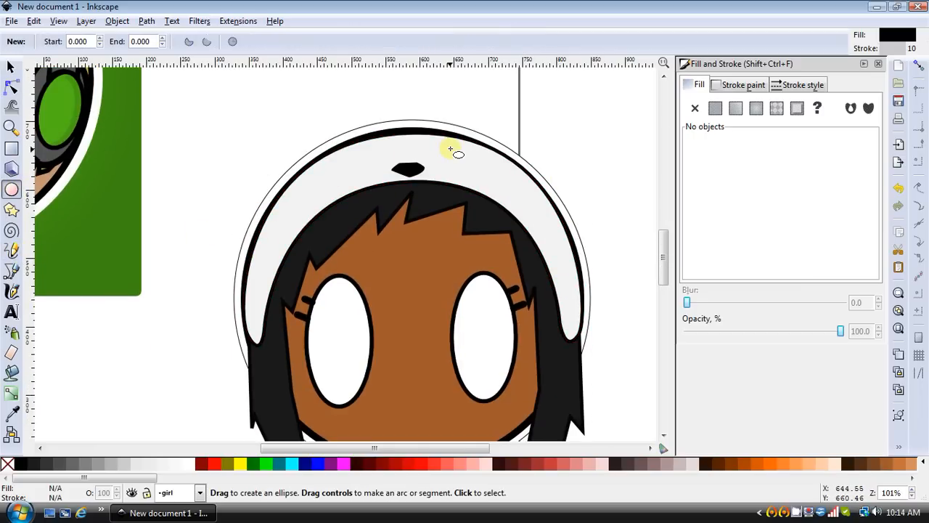
left_click_drag(450, 150, 480, 182)
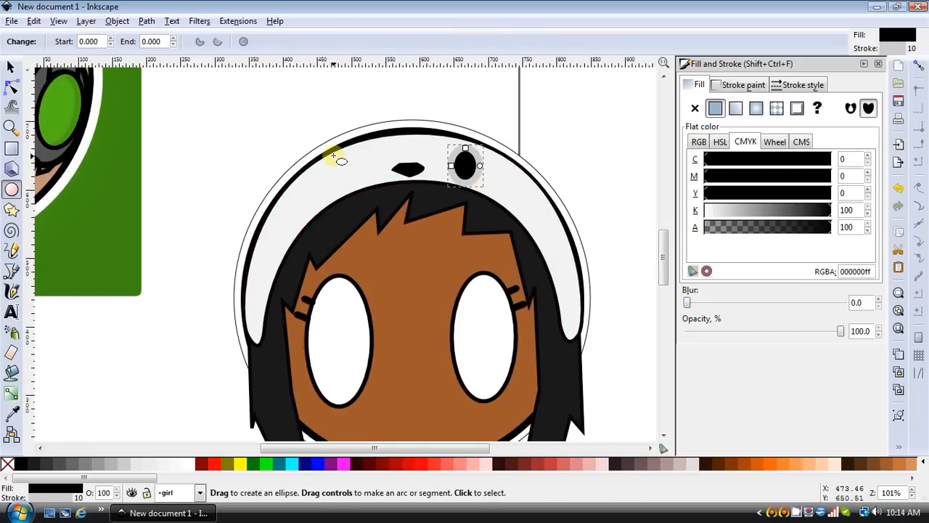
mouse_move(336, 155)
left_mouse_down()
mouse_move(371, 186)
mouse_move(365, 194)
mouse_move(370, 158)
left_mouse_up()
Remove the stroke from both black ellipses on the headband.
left_click(10, 66)
left_click(743, 85)
left_click(694, 107)
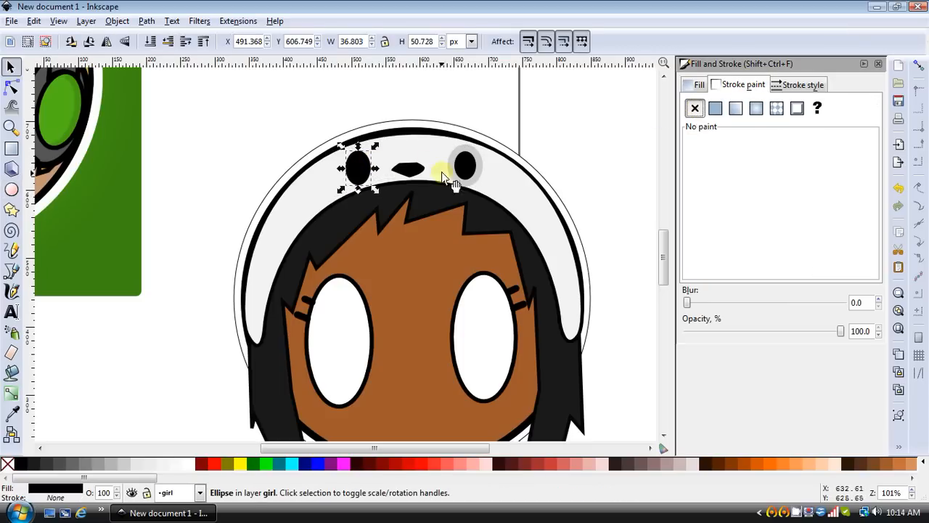
left_click(443, 175)
left_click(695, 107)
left_click(526, 147)
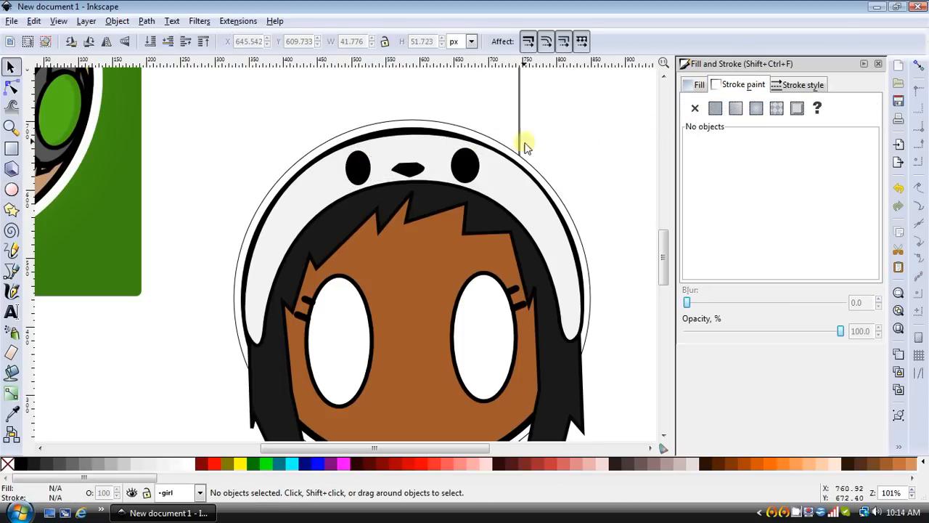
Move the headband's two black eyes slightly outward and down, away from the nose shape.
left_click_drag(371, 169, 357, 174)
left_click_drag(467, 165, 471, 172)
left_click(395, 179)
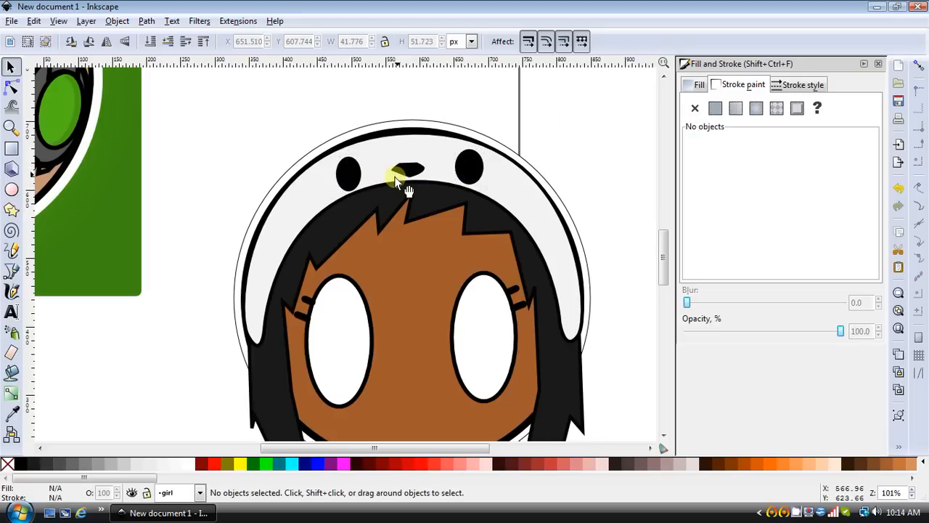
Draw a black ellipse about 120 by 80 px as an ear, tilt it clockwise and place it at the headband's upper right edge.
left_click(12, 190)
left_click_drag(472, 104, 560, 159)
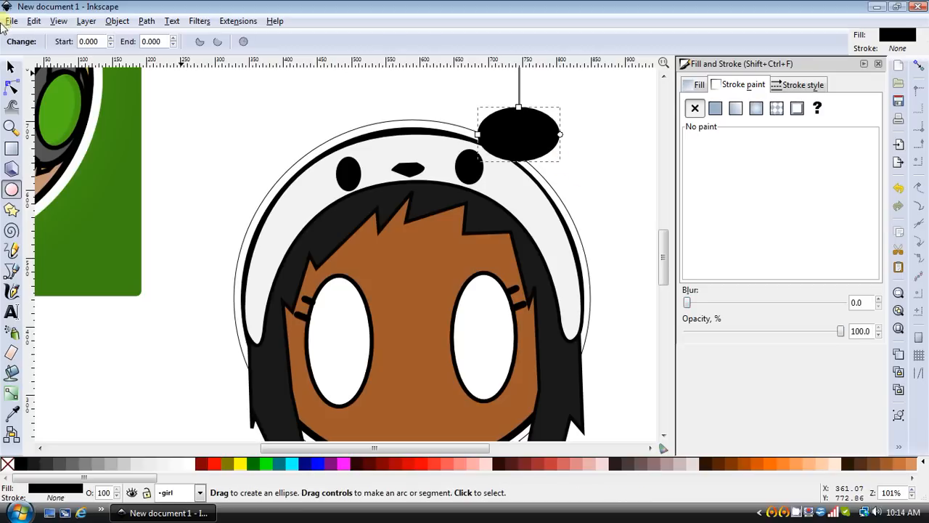
left_click(10, 68)
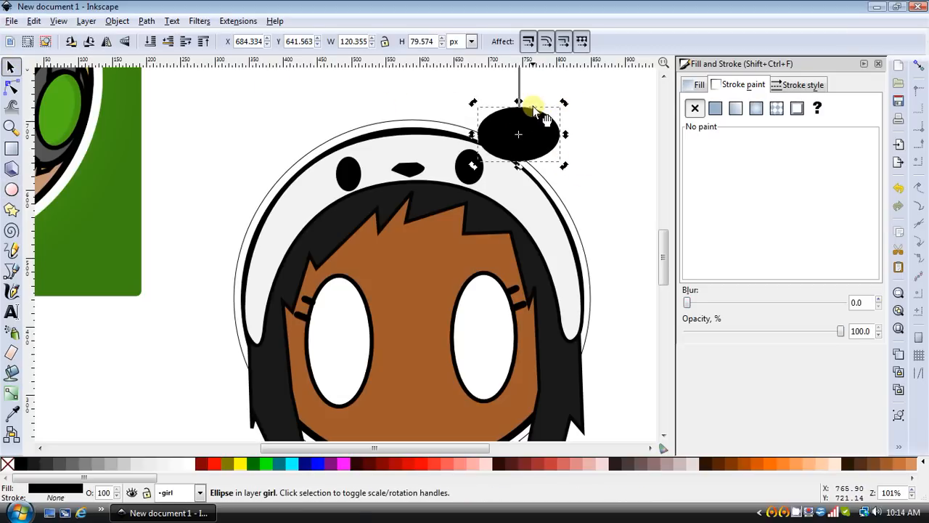
left_click_drag(564, 103, 576, 124)
left_click_drag(518, 130, 528, 134)
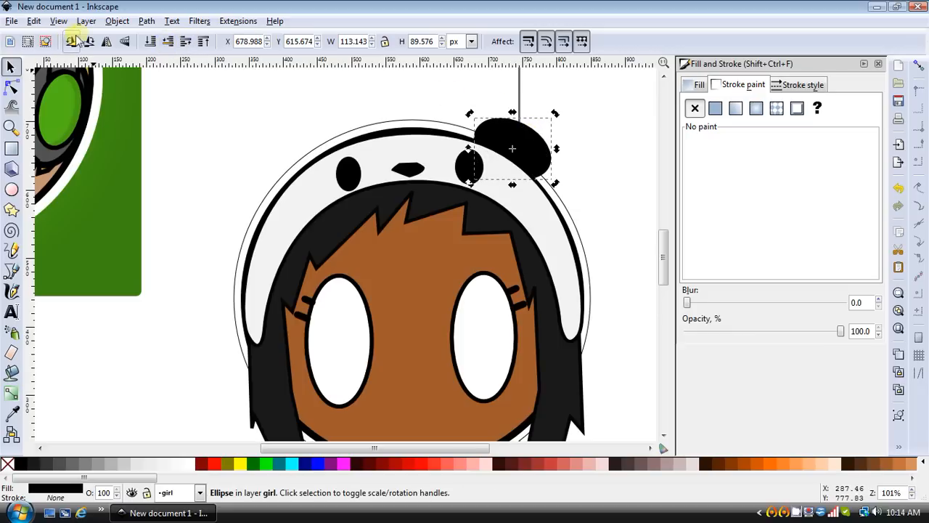
Copy and paste the ear, flip the copy horizontally and place it at the headband's upper left edge.
left_click(36, 20)
left_click(53, 109)
left_click(34, 20)
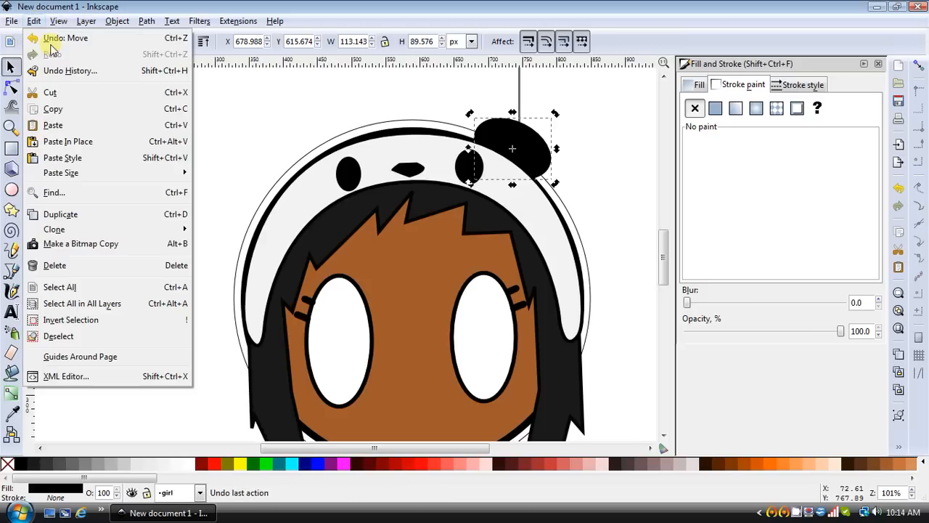
left_click(53, 125)
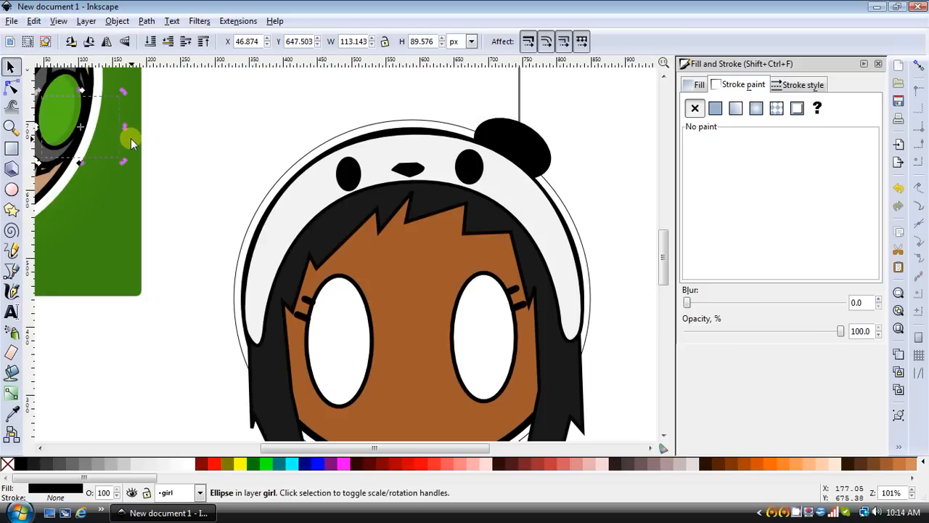
left_click_drag(145, 121, 293, 126)
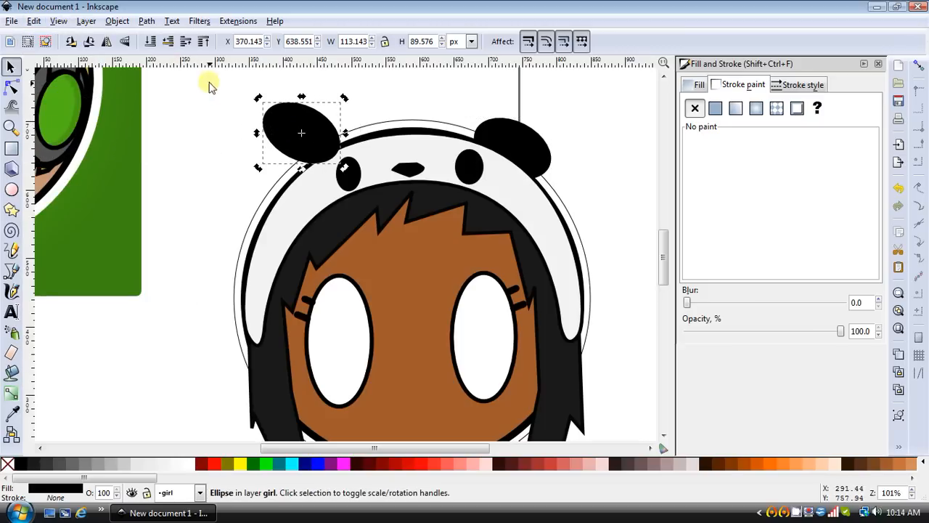
left_click(113, 44)
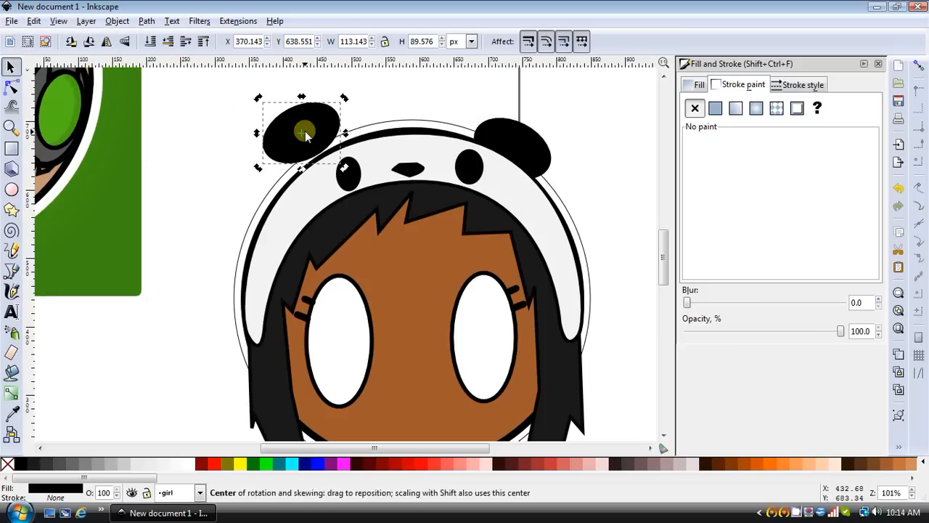
left_click_drag(305, 128, 309, 141)
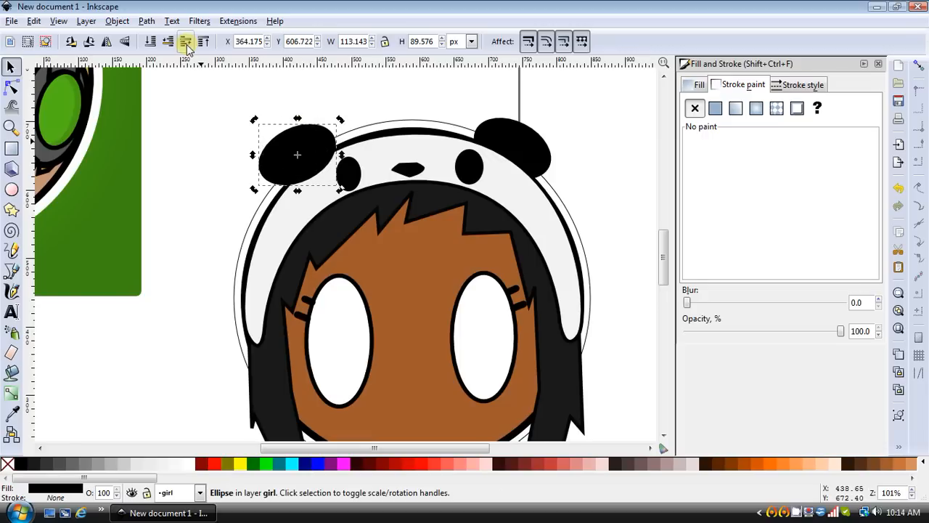
Lower the left ear behind the headband, then shift and rotate it to mirror the right ear.
left_click(167, 43)
mouse_move(303, 135)
left_mouse_down()
mouse_move(338, 114)
mouse_move(318, 138)
left_mouse_up()
left_click(305, 138)
left_click(423, 82)
scroll(535, 172, "down", 2)
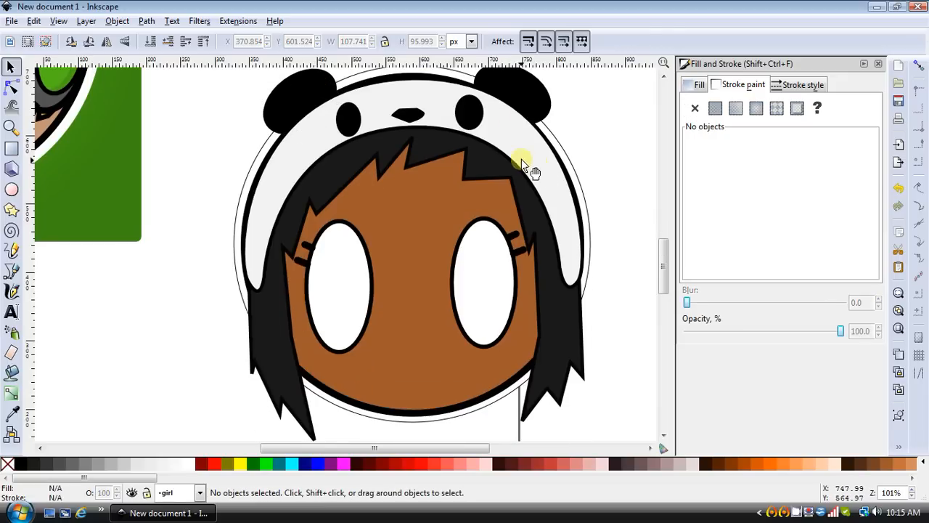
left_click(470, 113)
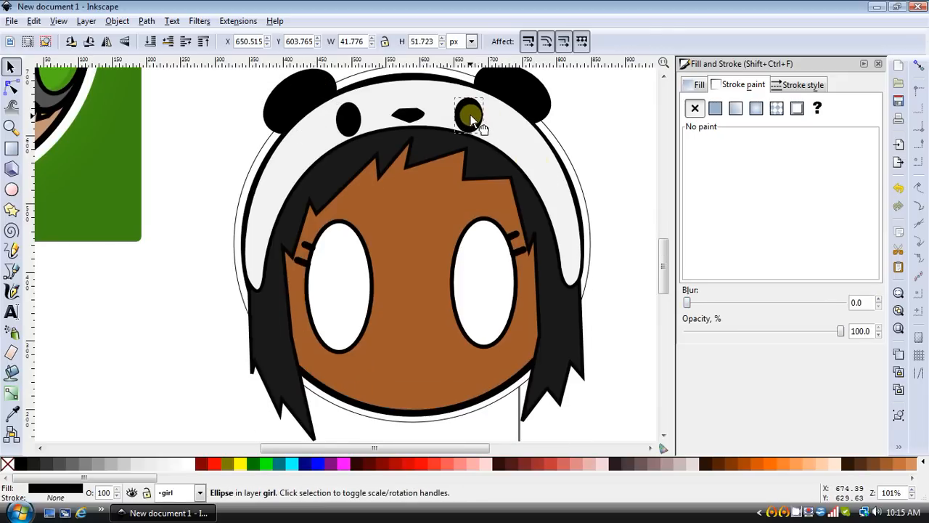
left_click(661, 214)
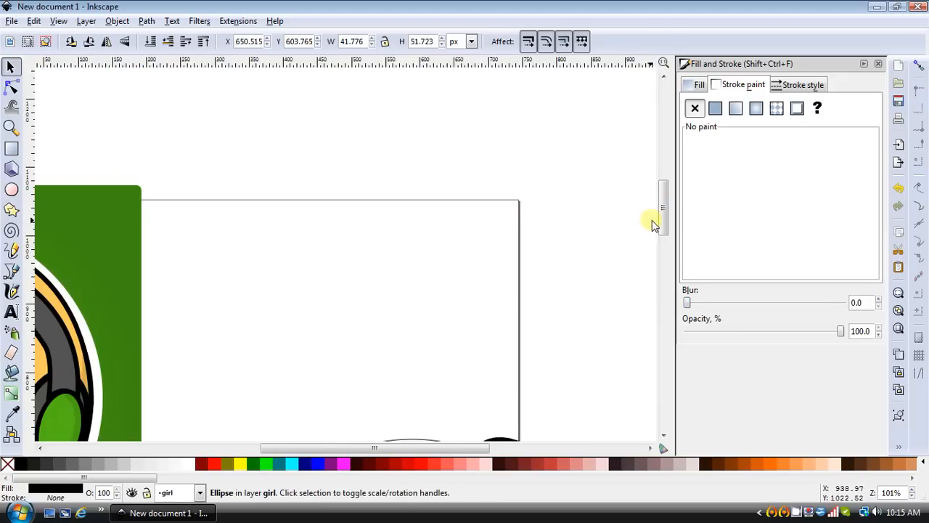
left_click_drag(662, 222, 662, 270)
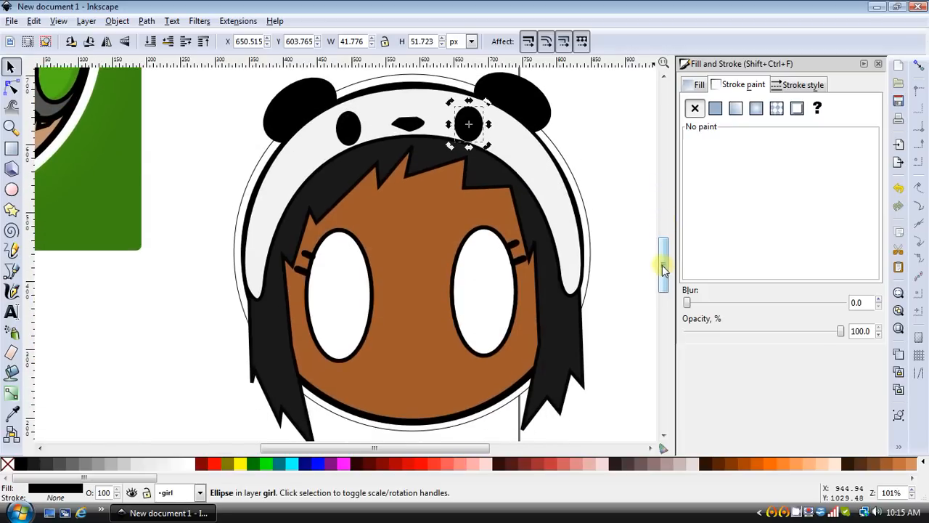
key("minus")
left_click(588, 251)
left_click(508, 336)
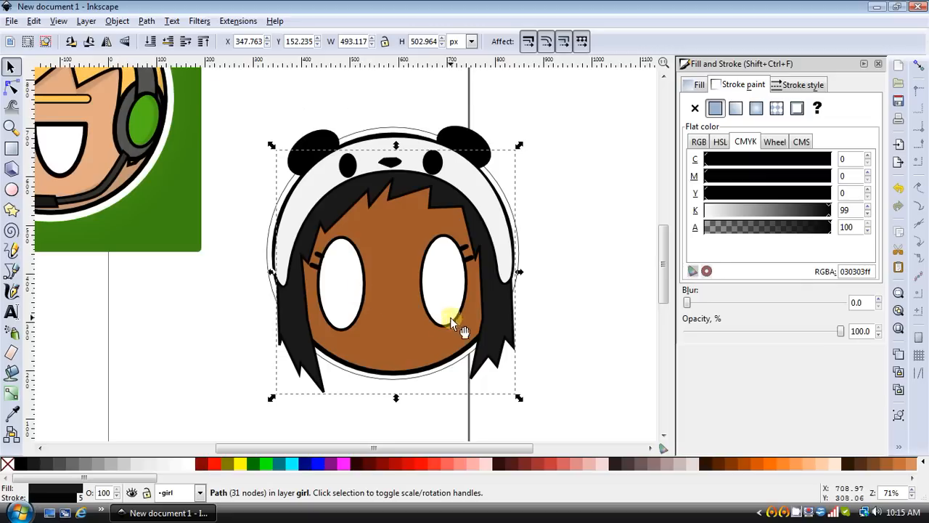
Draw a closed straight-segment path about 378 by 249 px as a fringe shadow, following just below the jagged hairline and closing over the hair.
left_click(12, 270)
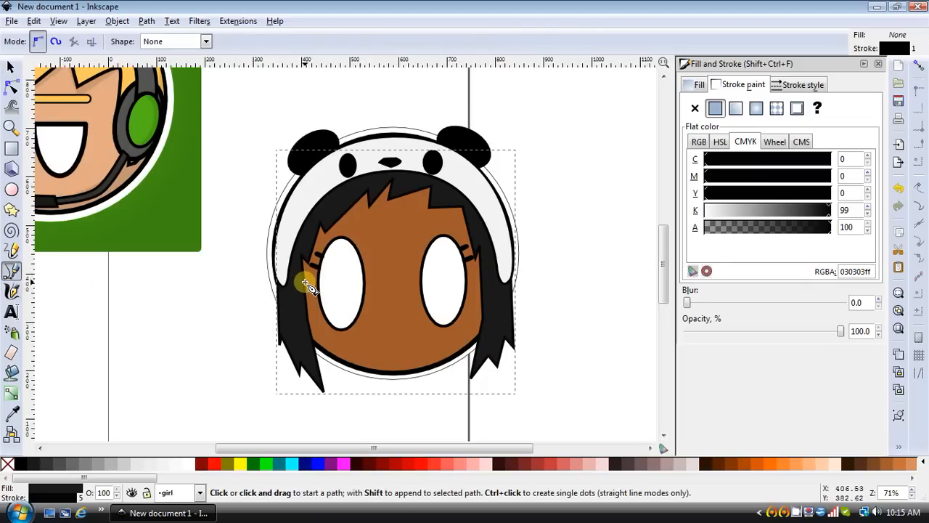
left_click(307, 281)
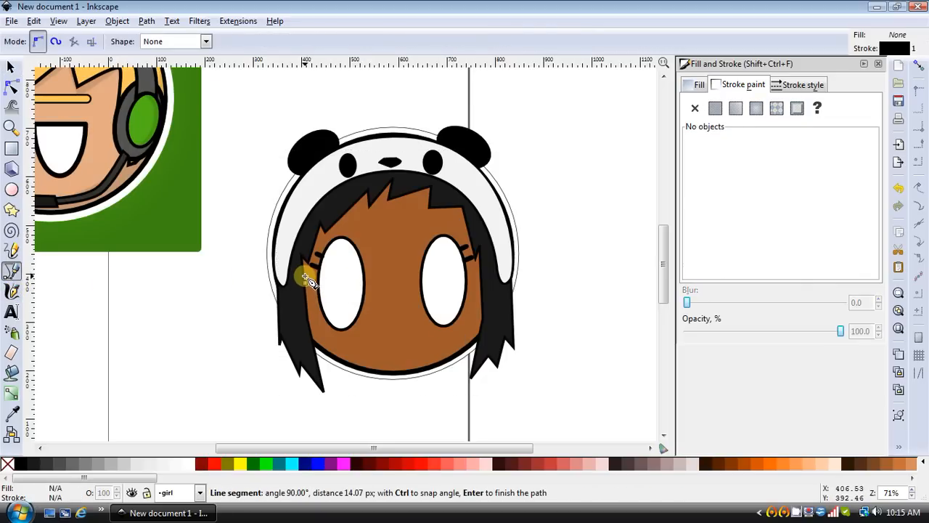
left_click(322, 243)
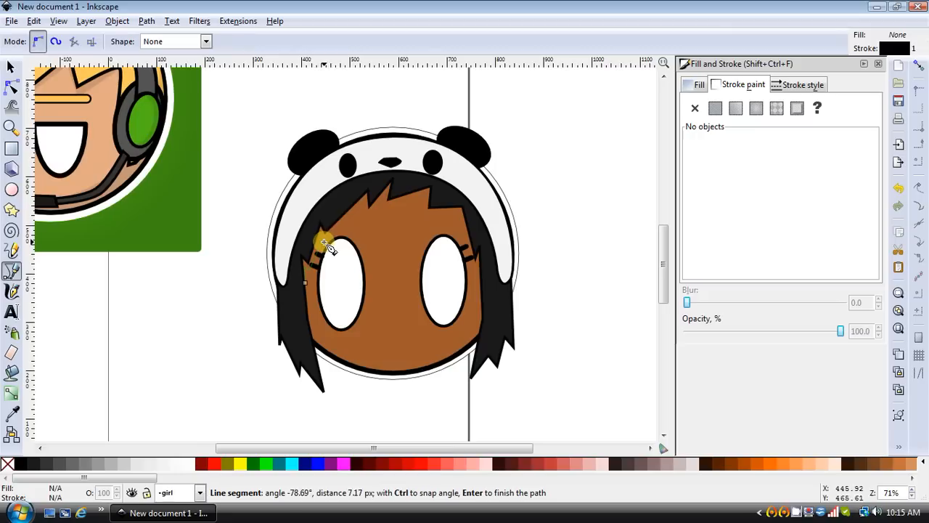
left_click(363, 203)
left_click(387, 211)
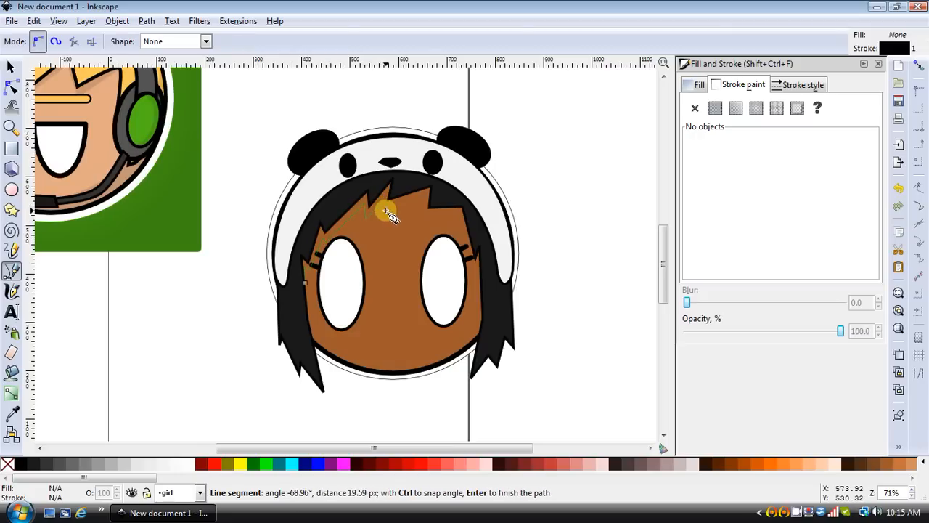
left_click(428, 192)
left_click(425, 215)
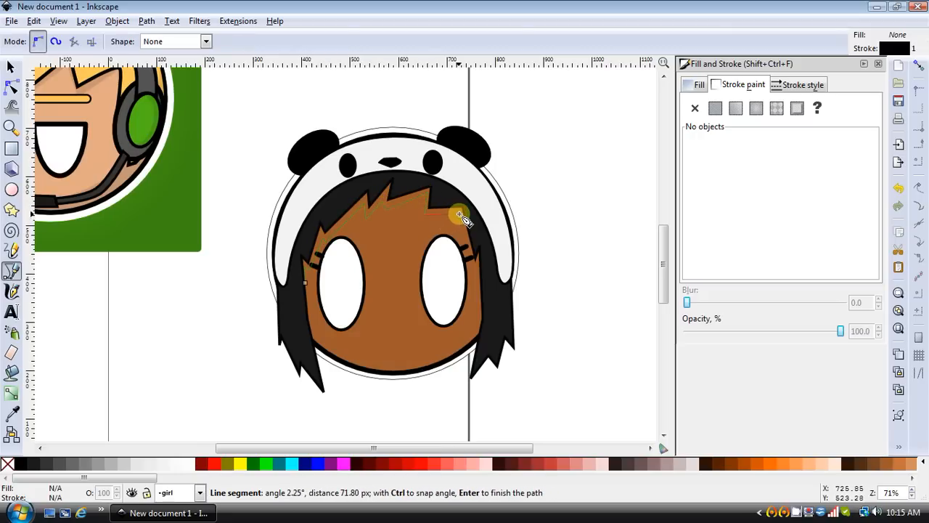
left_click(459, 214)
left_click(473, 258)
left_click(471, 190)
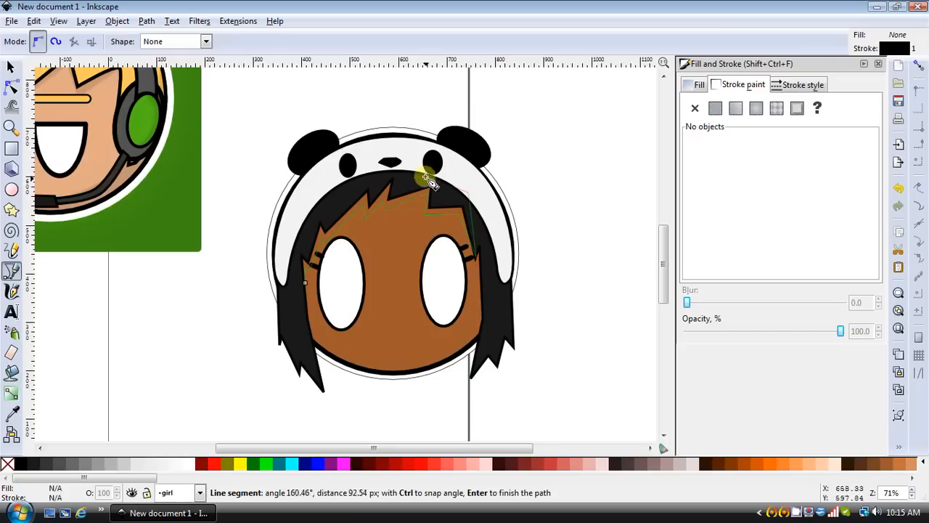
left_click(388, 161)
left_click(308, 216)
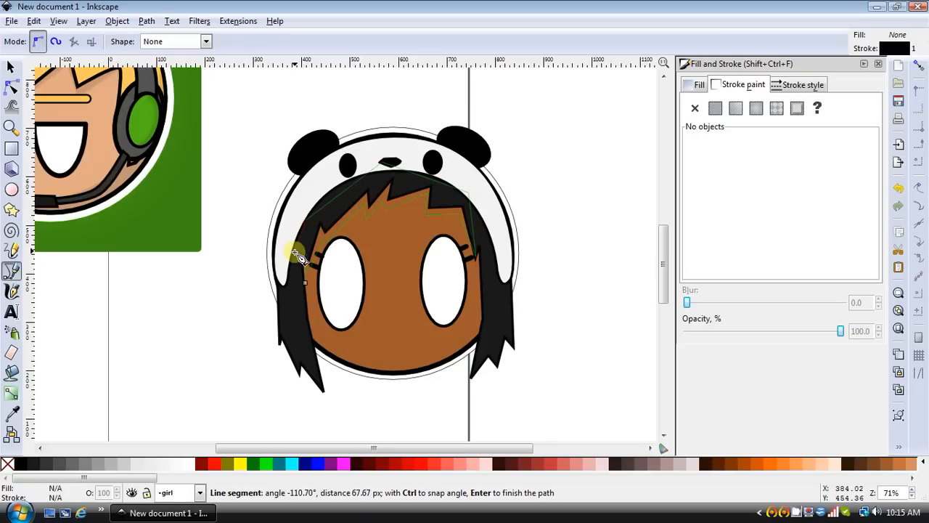
left_click(305, 283)
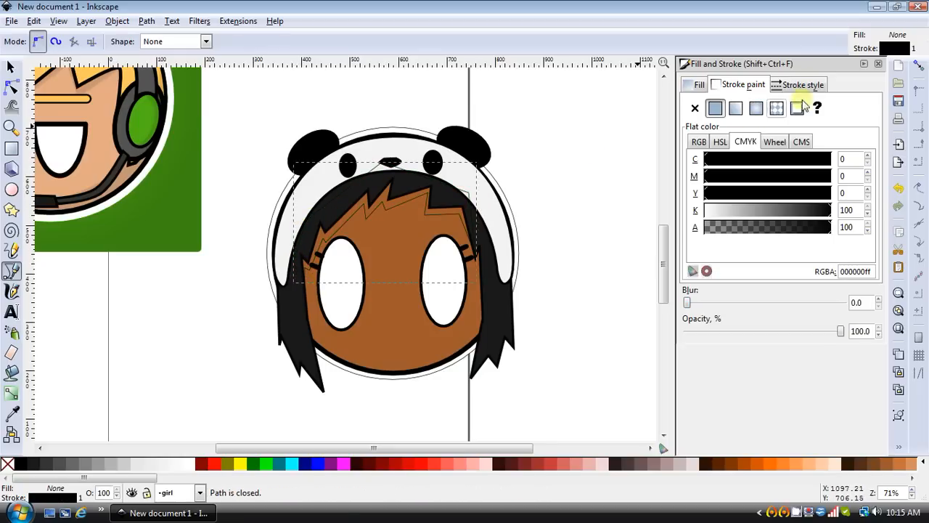
Fill the fringe shadow with black at 20 alpha and remove its stroke.
left_click(696, 85)
left_click(715, 108)
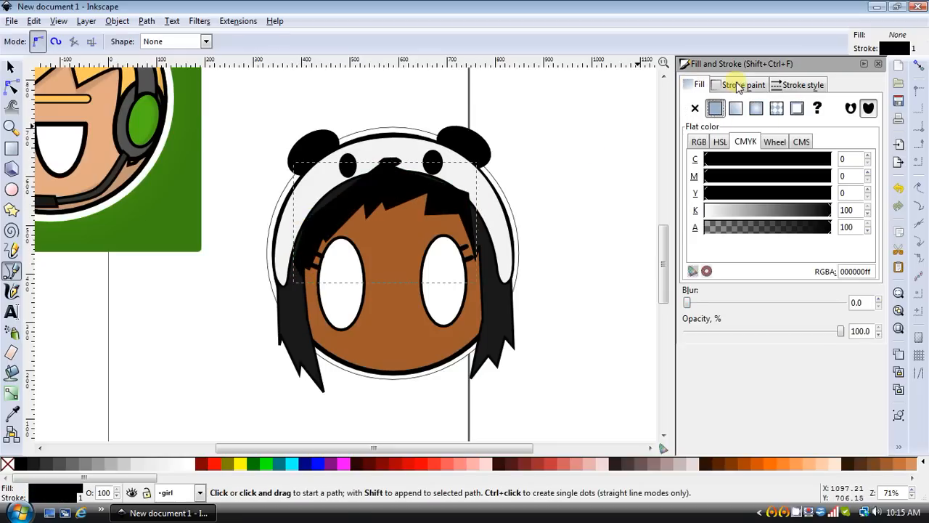
left_click(741, 85)
left_click(695, 108)
left_click(714, 108)
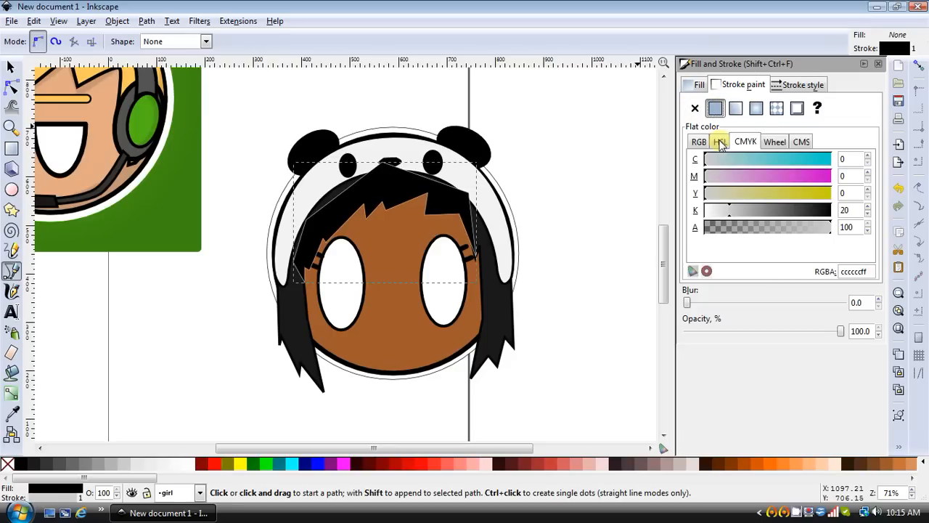
left_click(761, 228)
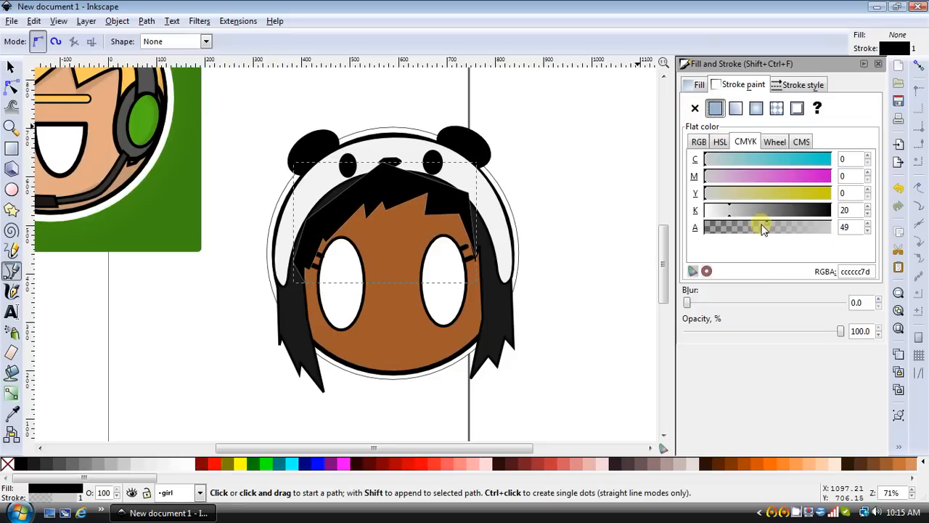
left_click(694, 109)
left_click(697, 87)
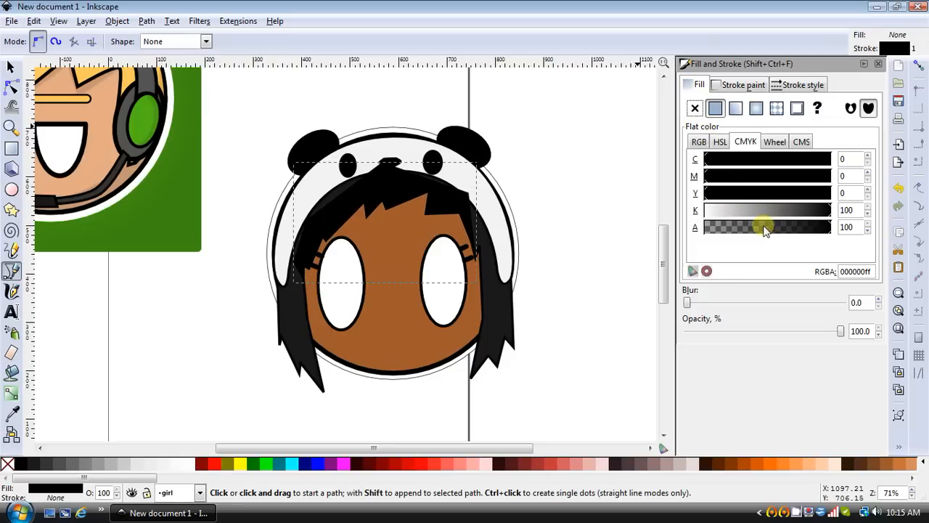
left_click_drag(763, 225, 738, 228)
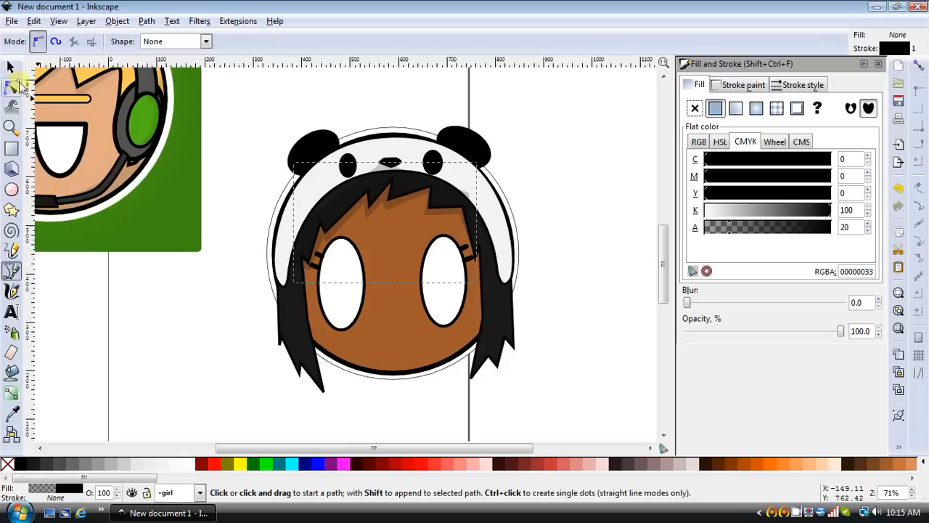
Lower the fringe shadow in the stacking order until it lies behind the hair and headband but above the face.
left_click(11, 67)
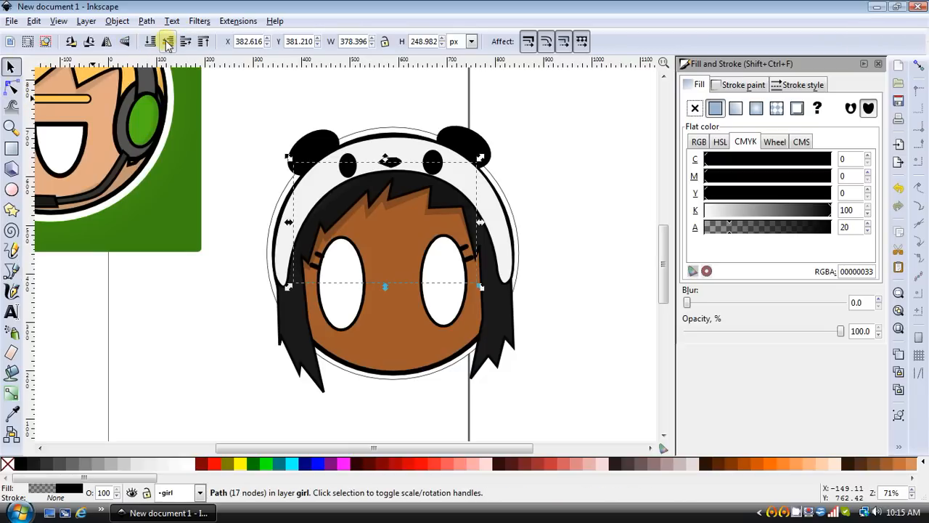
left_click(167, 41)
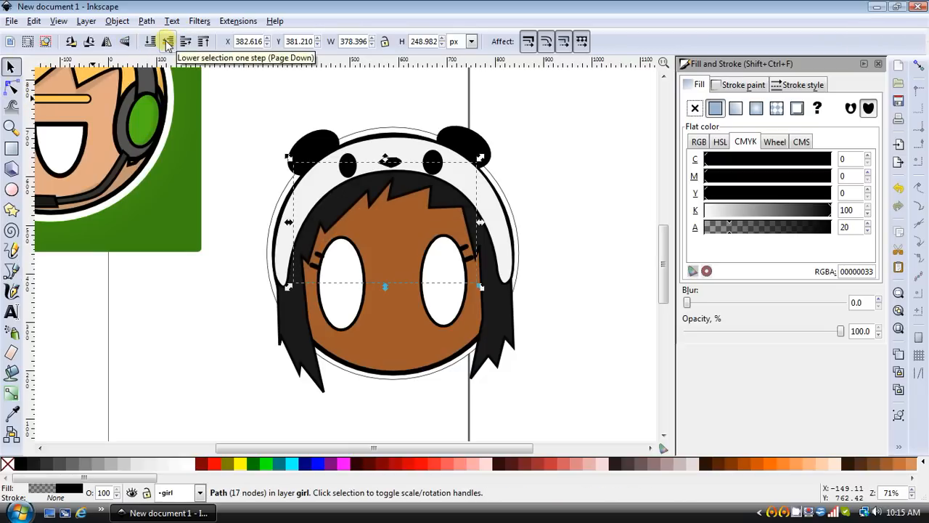
left_click(184, 42)
left_click(559, 171)
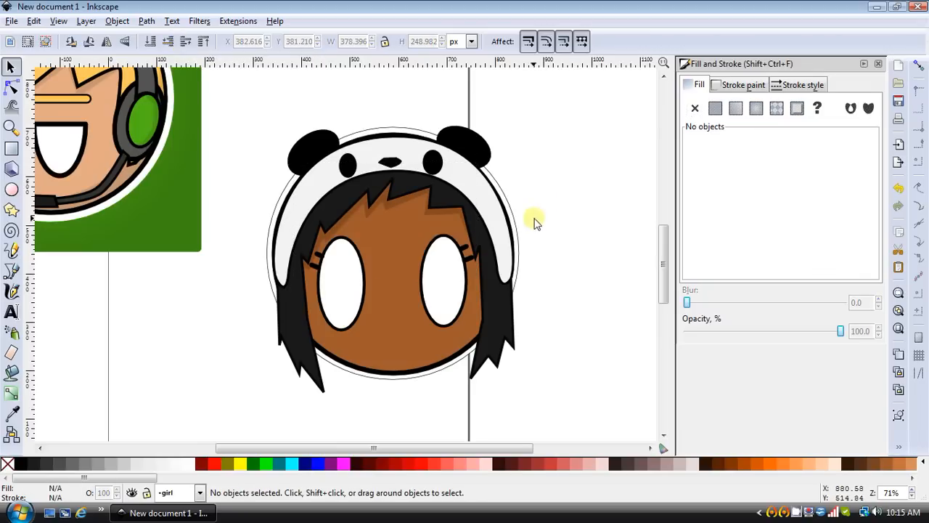
Draw a closed, thin straight-segment path on the dark hair just below the headband's left inner edge, as a hair highlight.
scroll(546, 207, "up", 1)
scroll(547, 207, "down", 1)
scroll(546, 207, "up", 1)
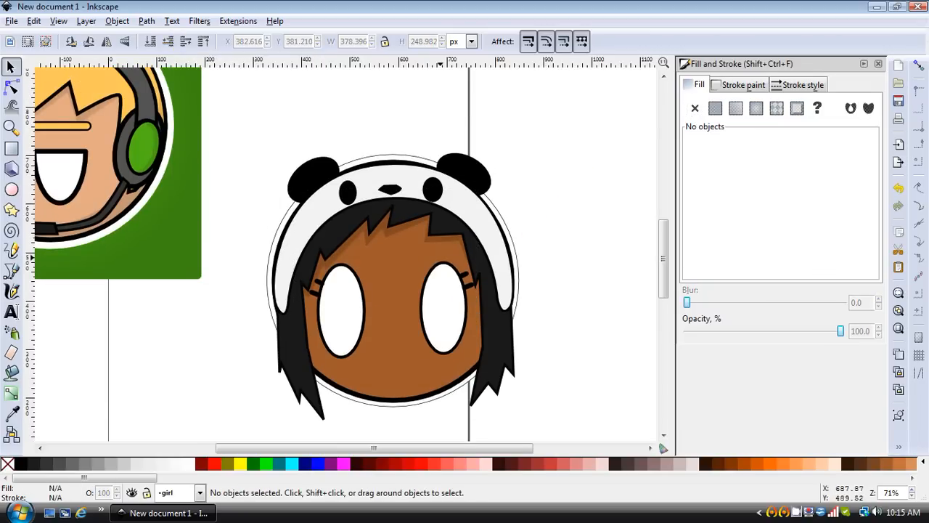
scroll(431, 228, "up", 2)
scroll(436, 275, "down", 2)
key("plus")
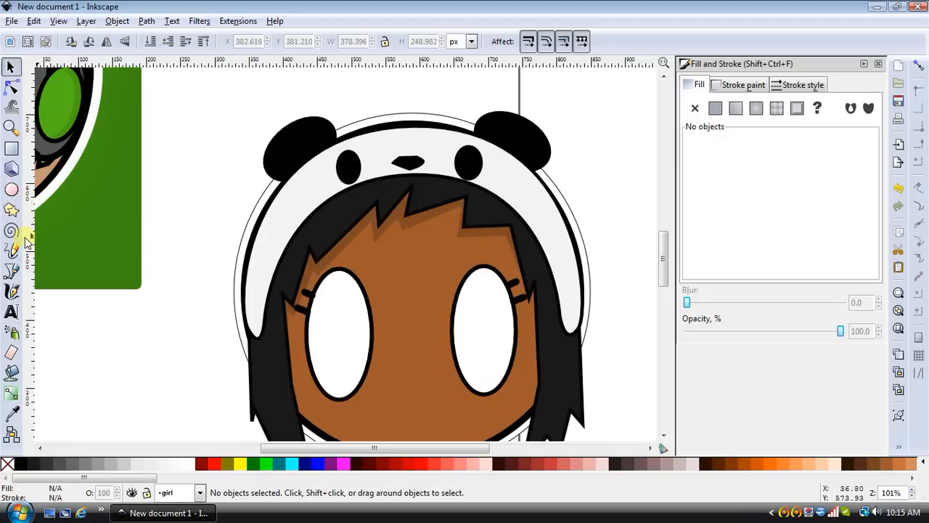
left_click(12, 270)
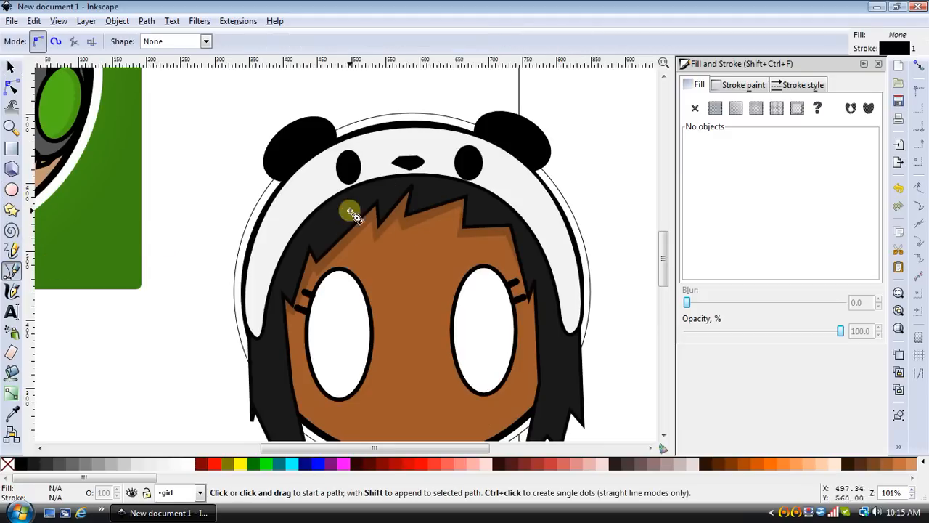
left_click(314, 218)
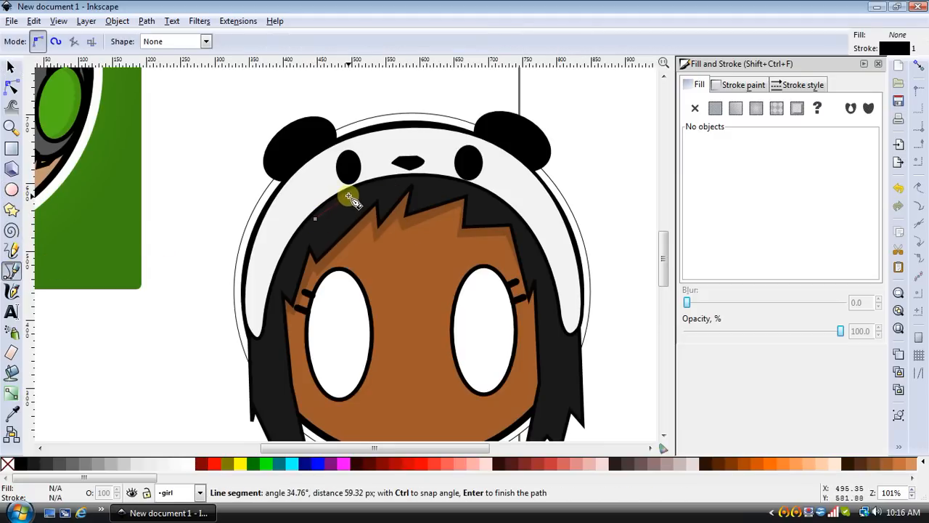
left_click(355, 195)
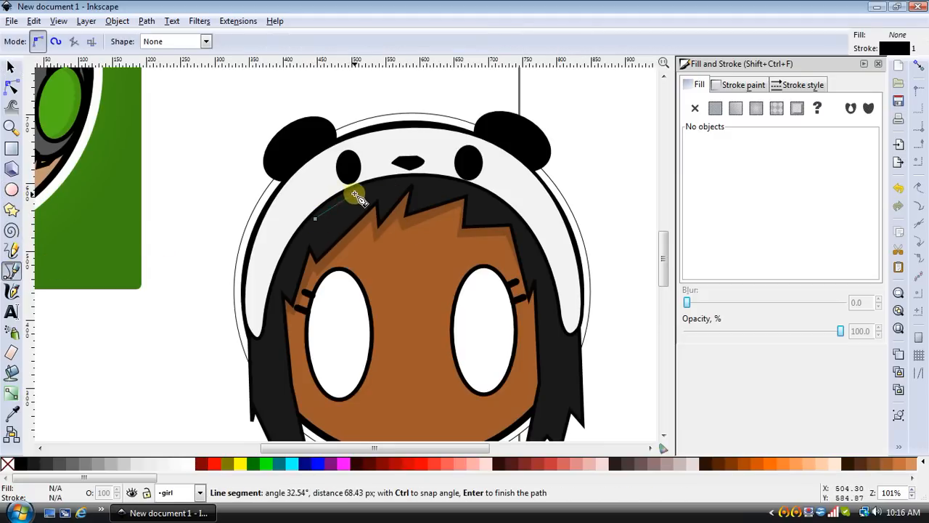
left_click(408, 182)
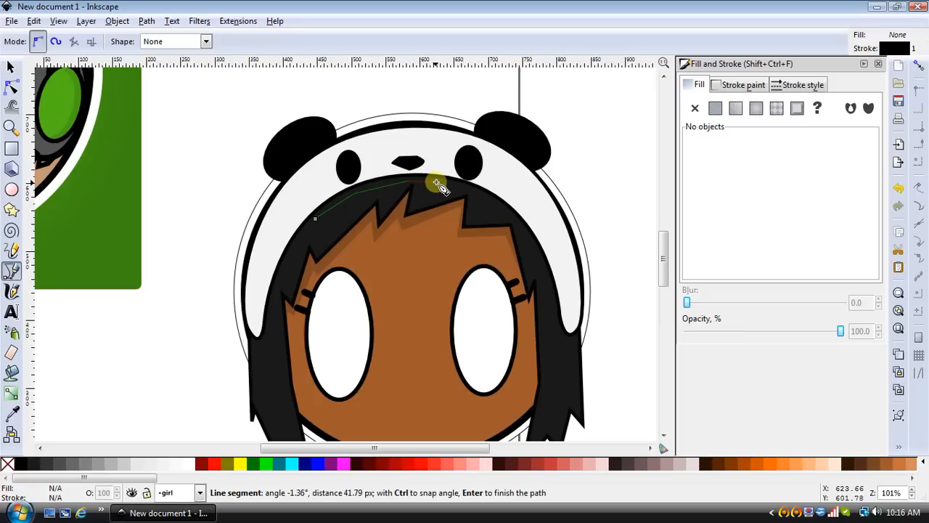
left_click(439, 185)
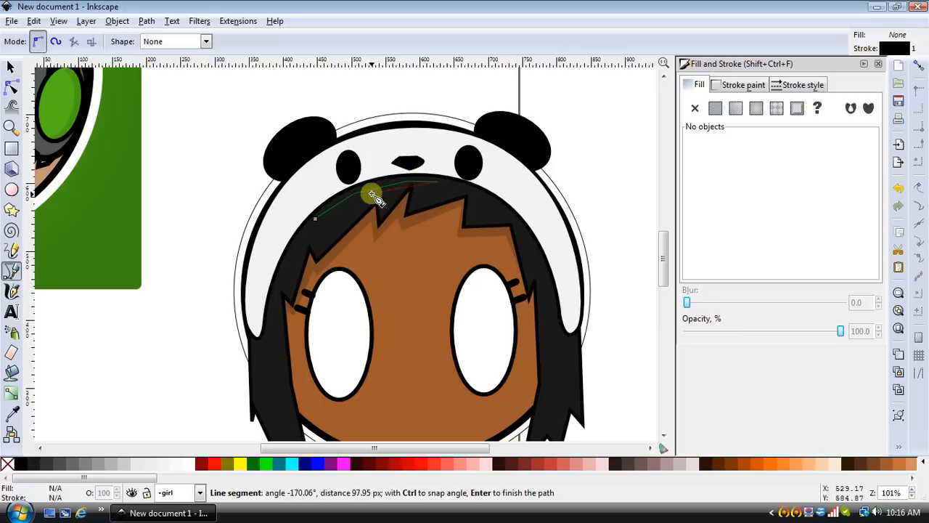
left_click(315, 218)
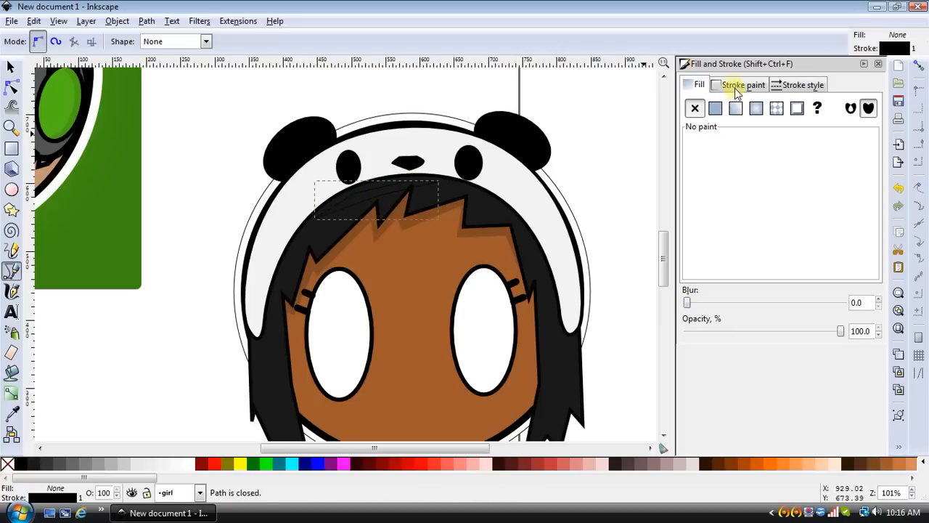
Fill the hair highlight with white at 20 alpha and remove its stroke.
left_click(715, 107)
left_click_drag(766, 210, 692, 216)
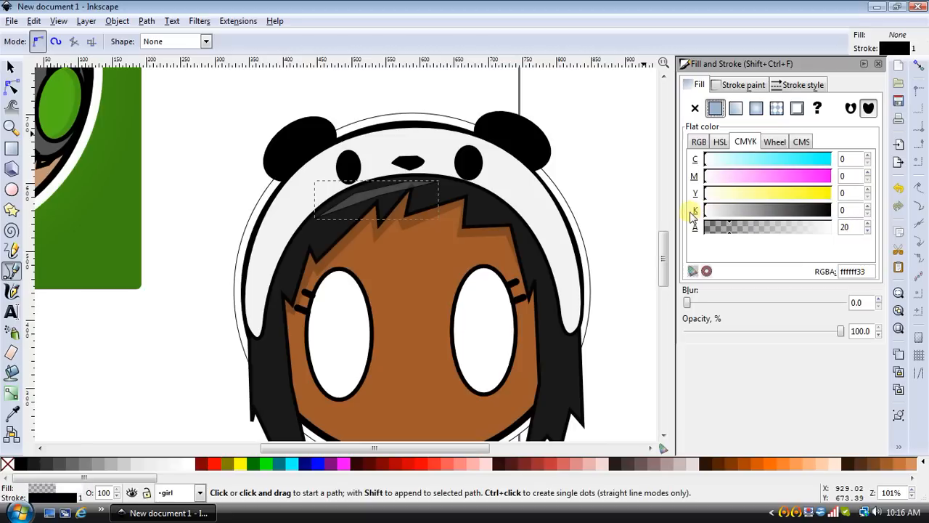
left_click(754, 83)
left_click(694, 108)
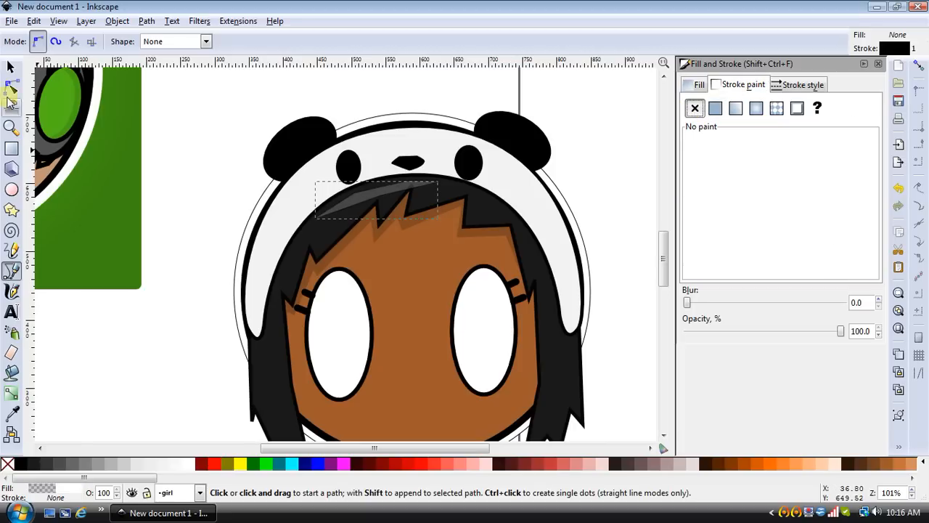
Delete the hair highlight's middle nodes and bend its edges into smooth curves following the headband's inner edge.
left_click(11, 90)
left_click(383, 191)
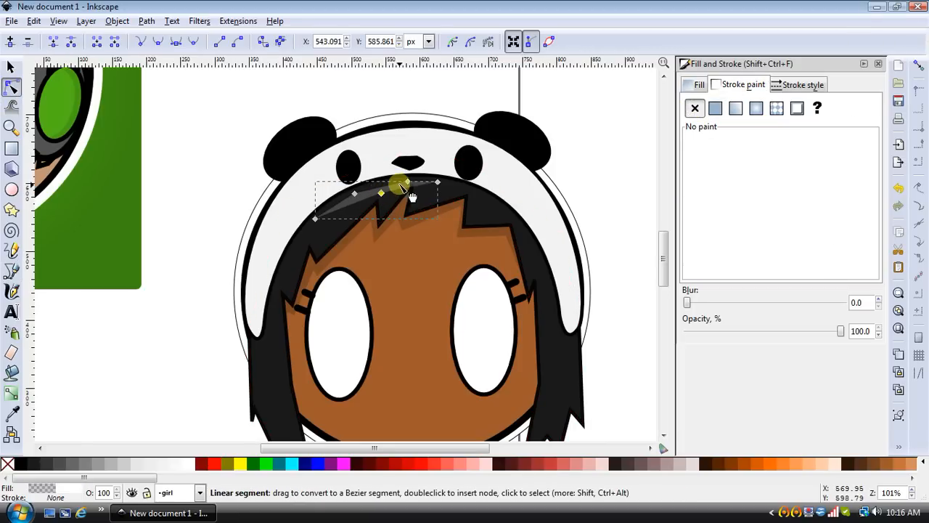
left_click_drag(399, 187, 382, 198)
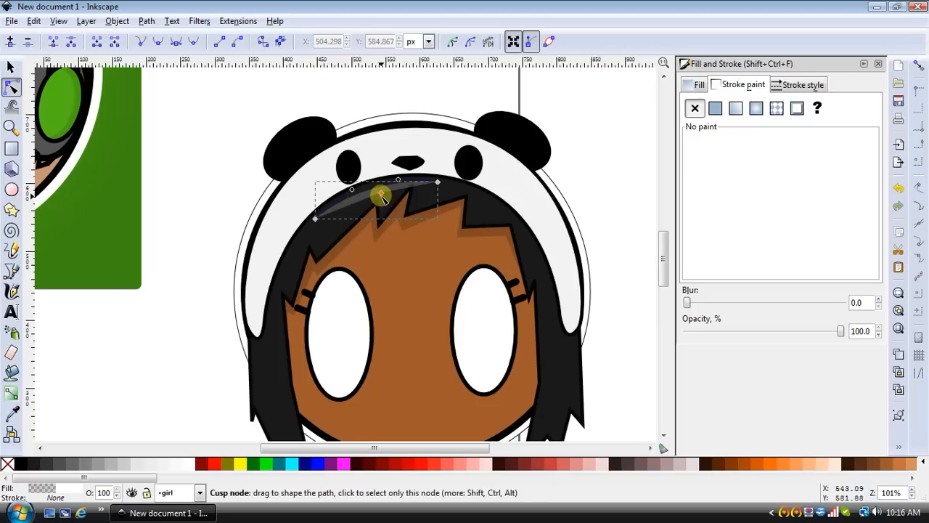
left_click(381, 193)
key("Delete")
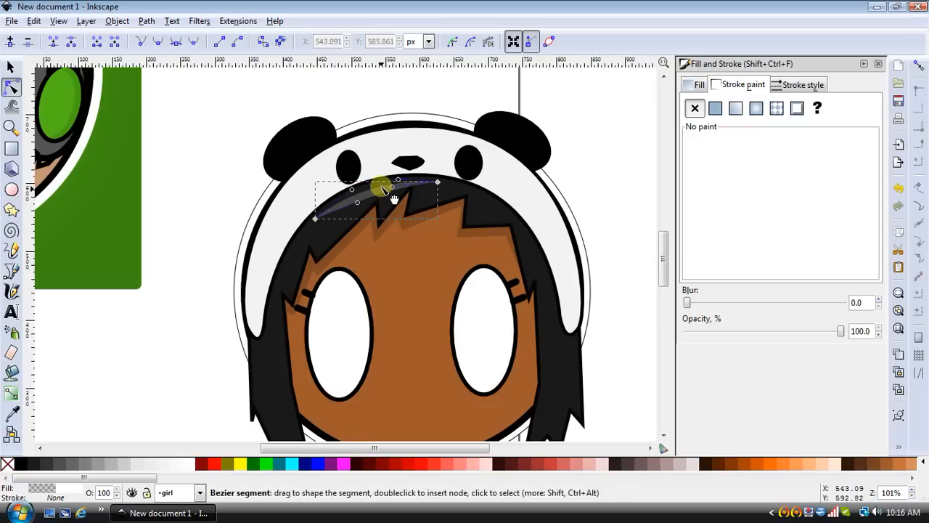
left_click_drag(382, 186, 382, 191)
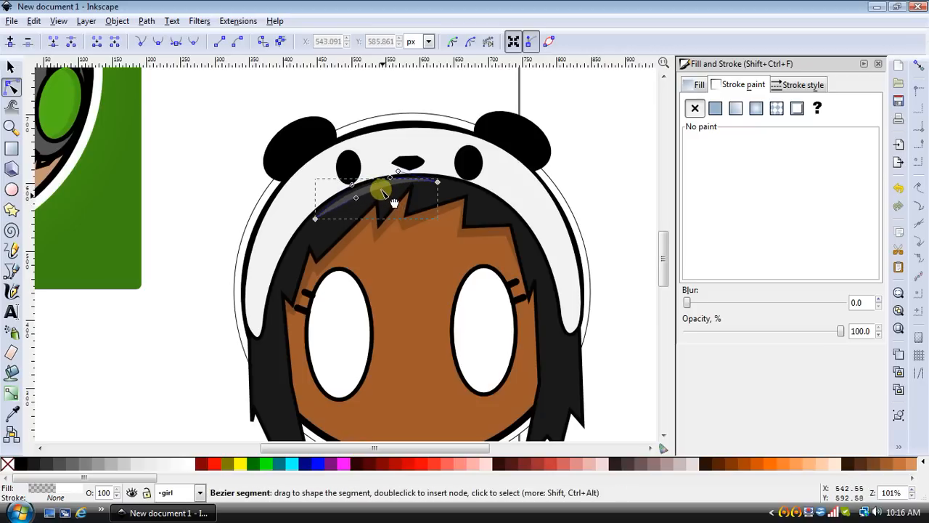
left_click(597, 141)
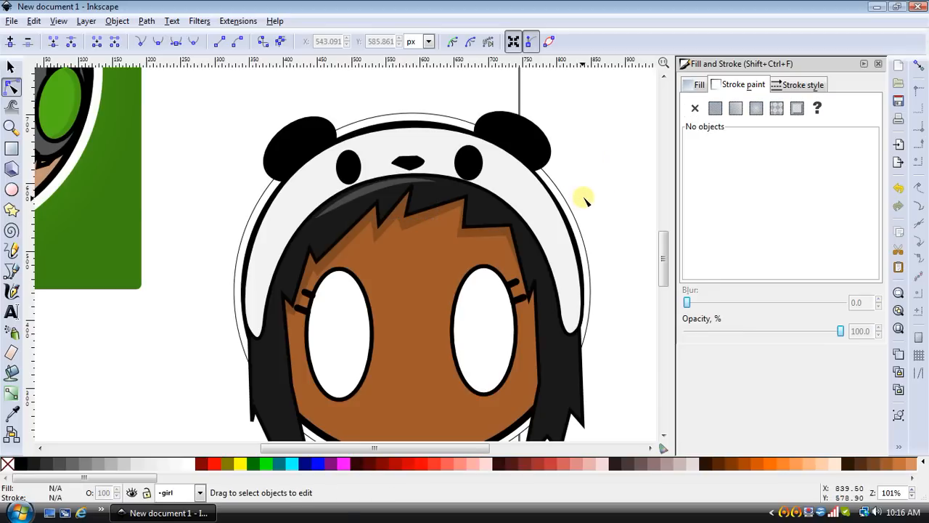
Try to reshape the left tip of the headband's black outline.
key("minus")
key("minus")
key("plus")
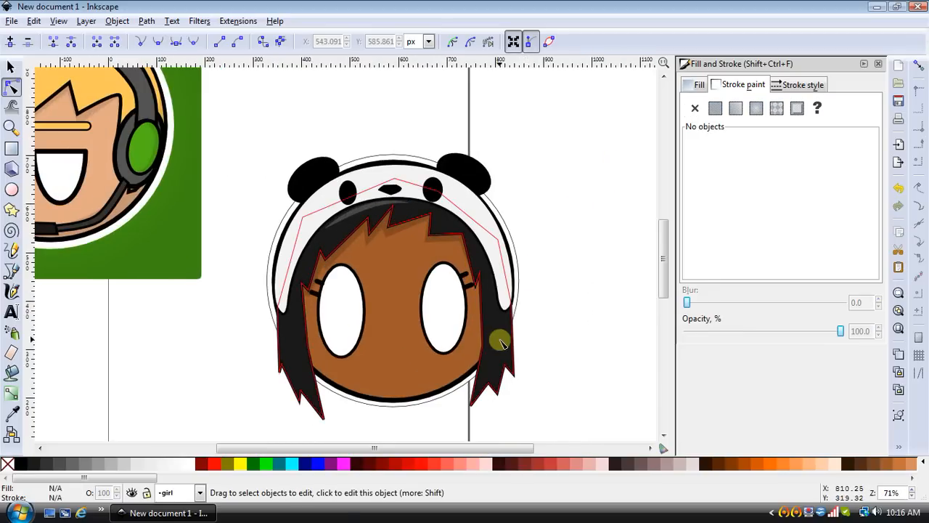
key("plus")
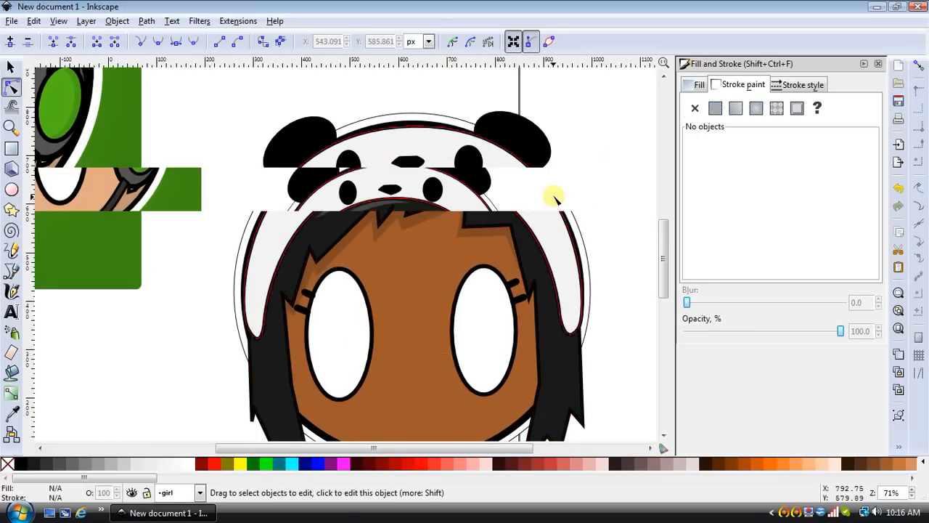
key("plus")
key("minus")
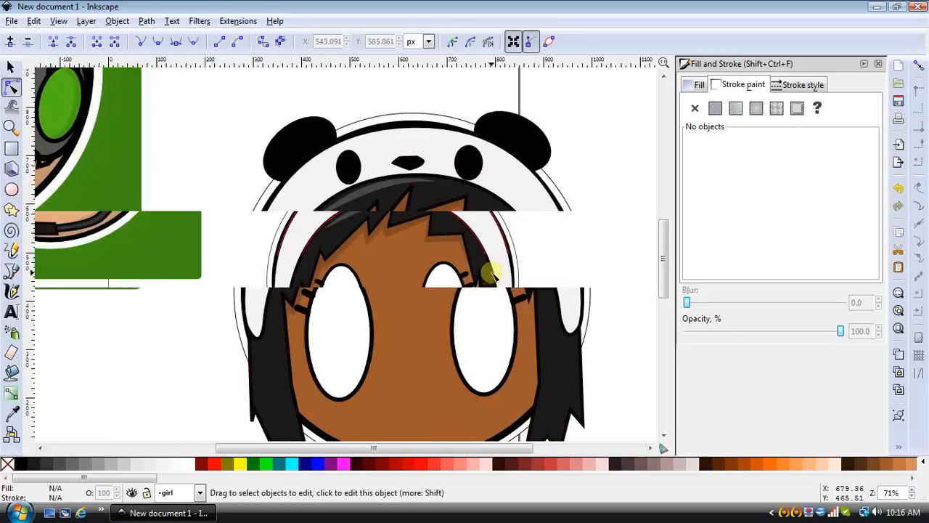
scroll(530, 271, "down", 1)
key("plus")
left_click(252, 294)
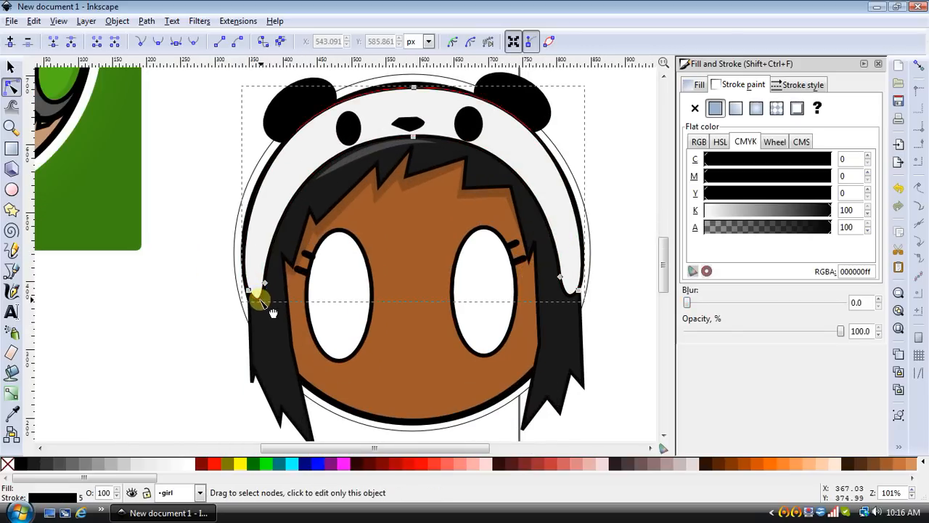
left_click_drag(249, 296, 257, 297)
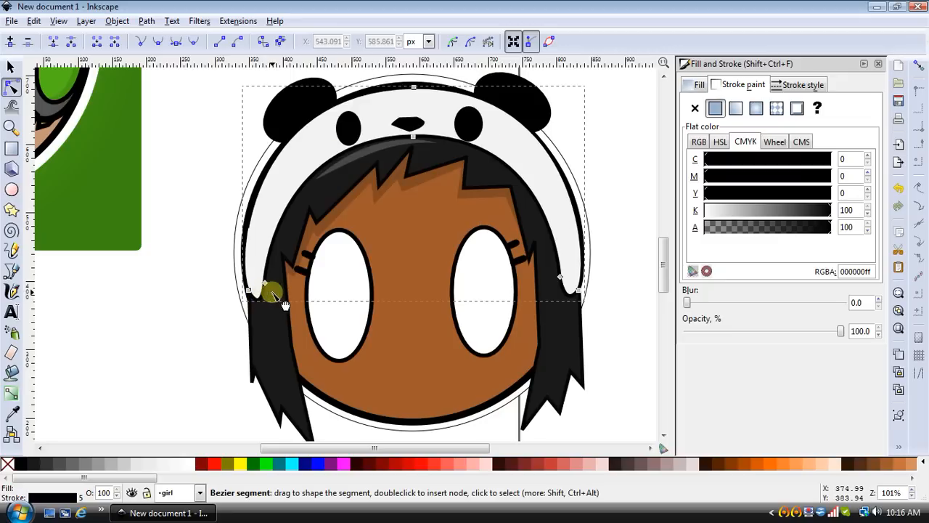
left_click(608, 176)
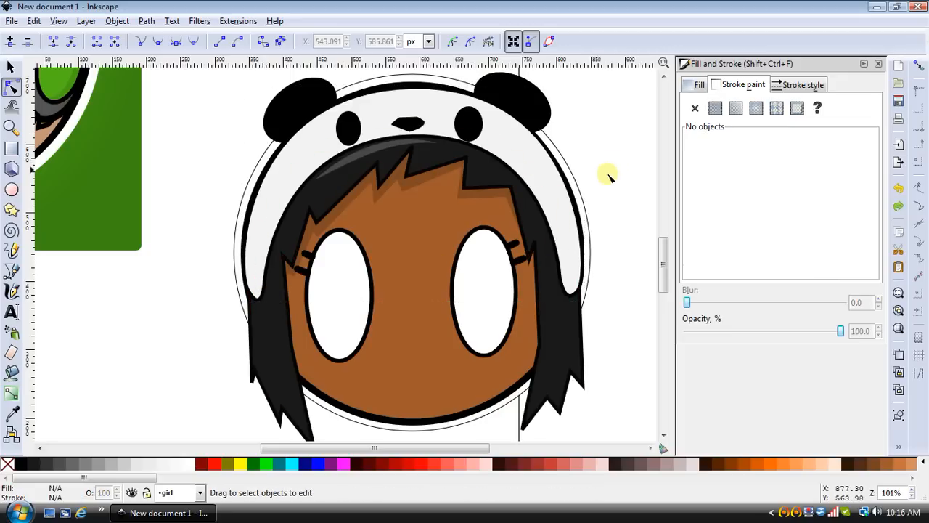
Draw a closed straight-segment shadow path over the headband's left outer side, from its left tip up to the top centre.
left_click(11, 273)
left_click(245, 276)
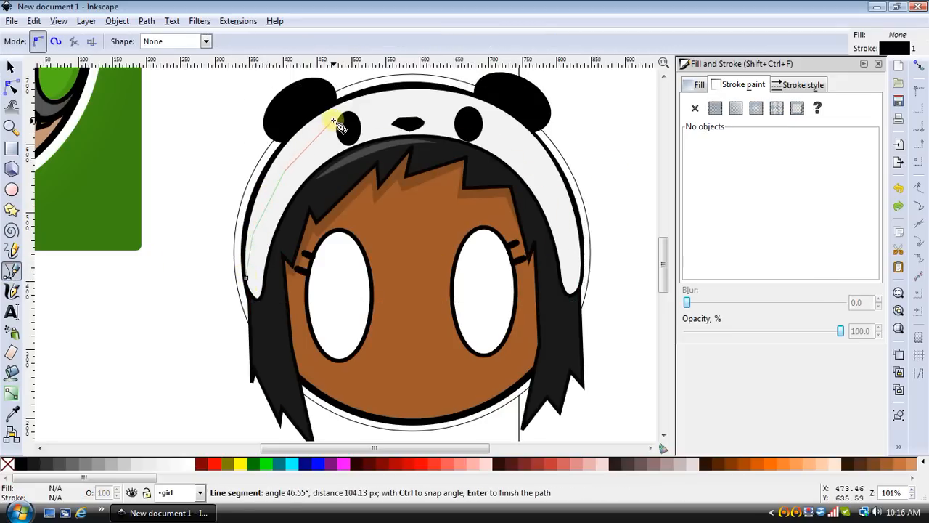
left_click(362, 105)
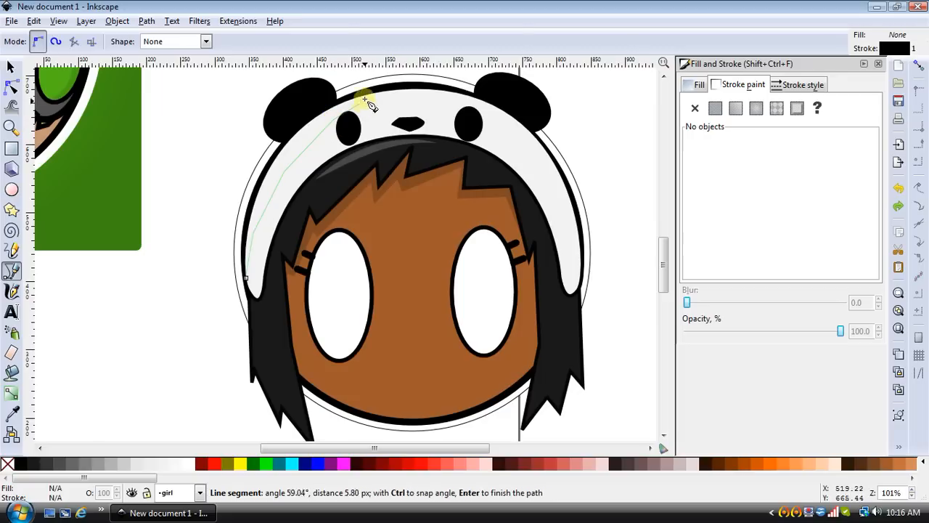
left_click(409, 88)
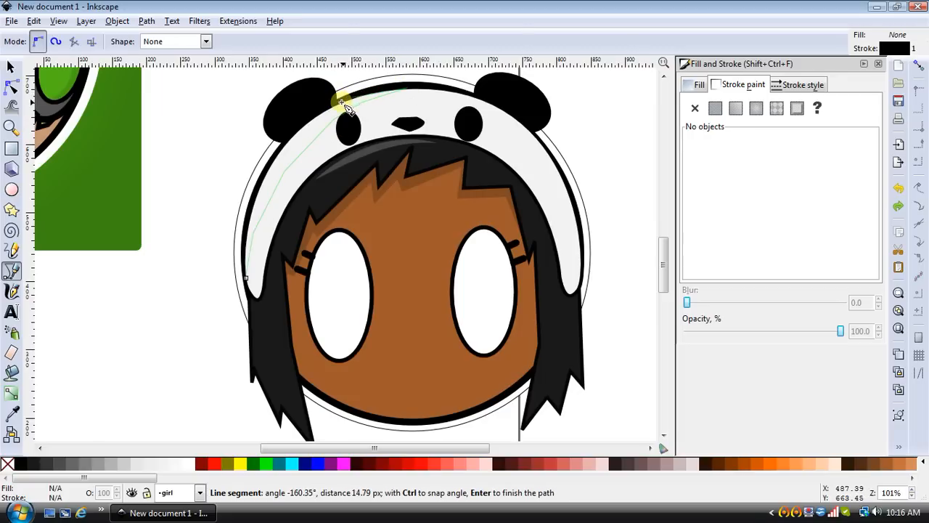
left_click(303, 117)
left_click(281, 147)
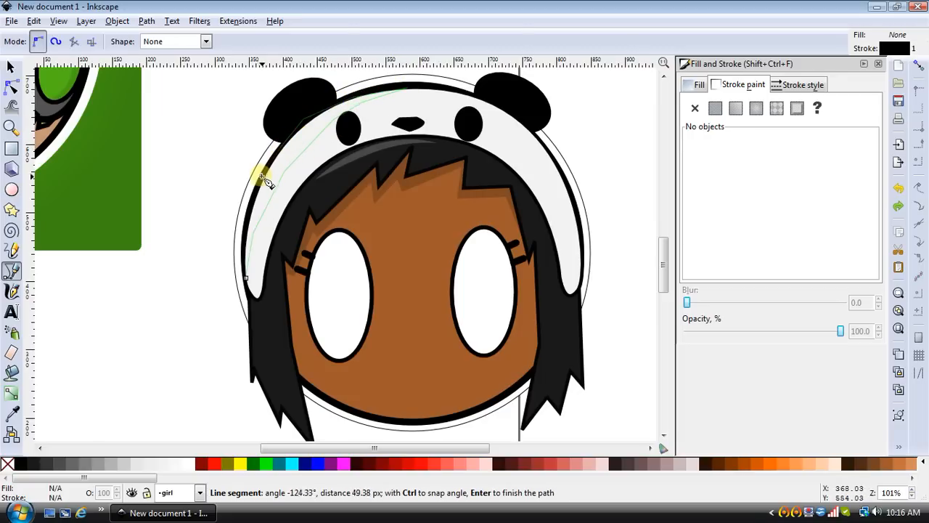
left_click(258, 188)
left_click(242, 232)
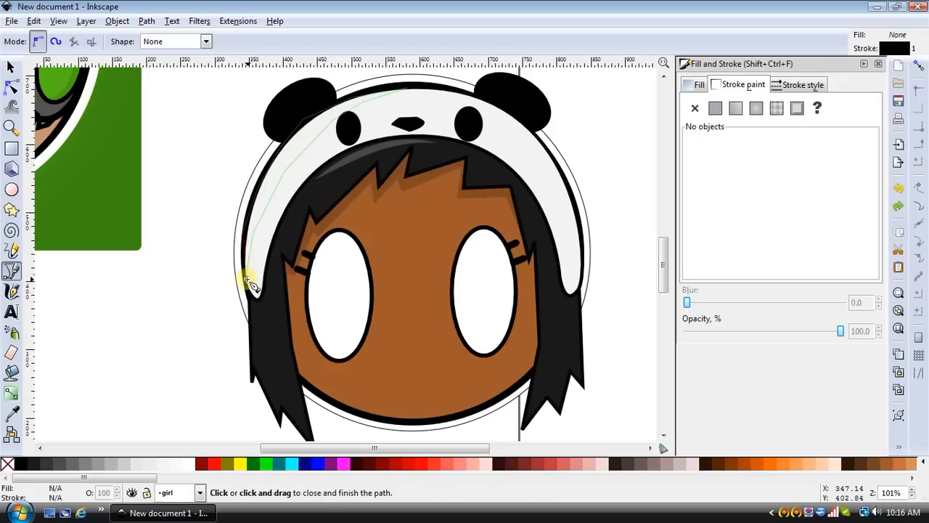
left_click(245, 278)
Fill the headband shadow with black at 20 alpha and remove its stroke.
left_click(699, 86)
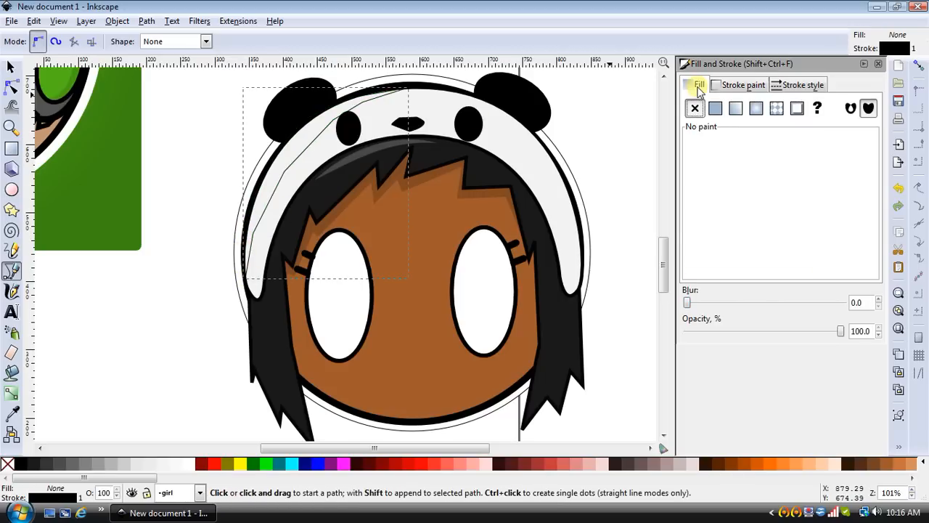
left_click(714, 109)
left_click(735, 85)
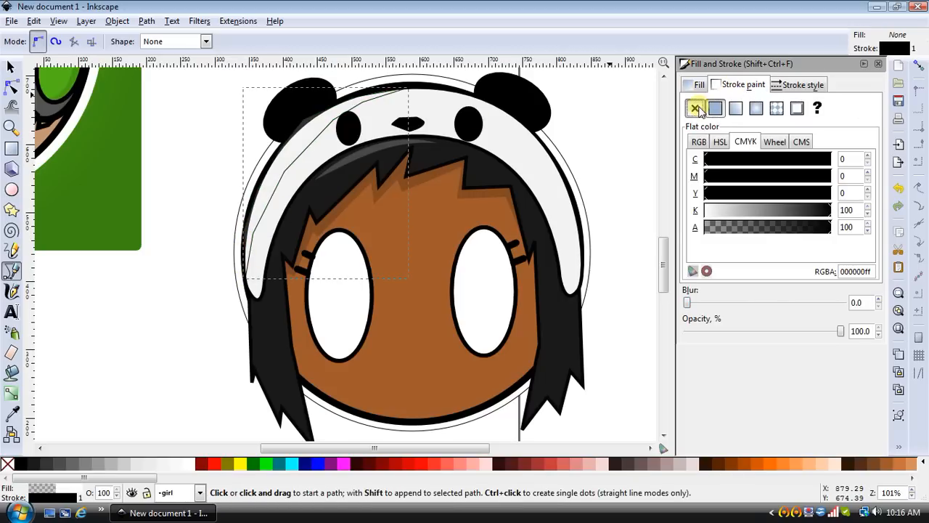
left_click(694, 108)
left_click(700, 85)
left_click_drag(805, 210, 834, 211)
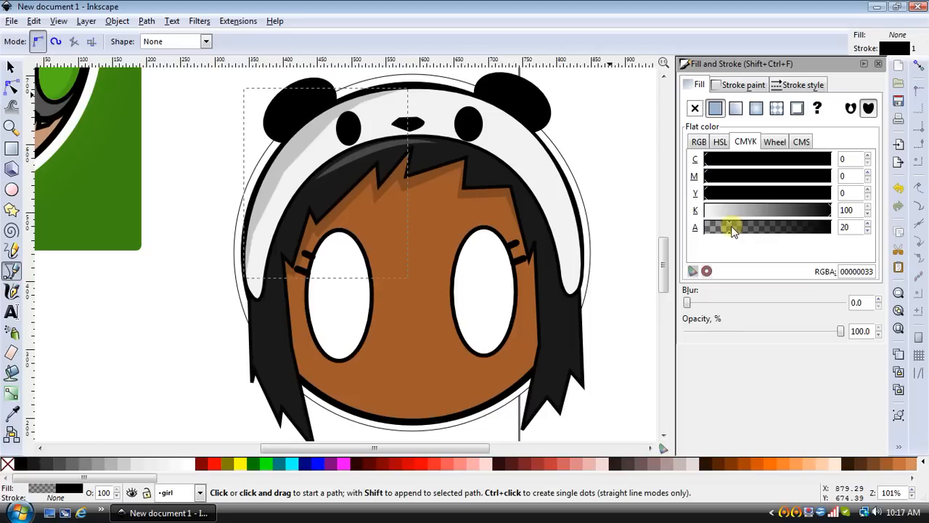
Delete the four nodes along the headband shadow's inner edge and bend that edge into one smooth curve closer to the outline.
left_click(11, 87)
left_click(254, 233)
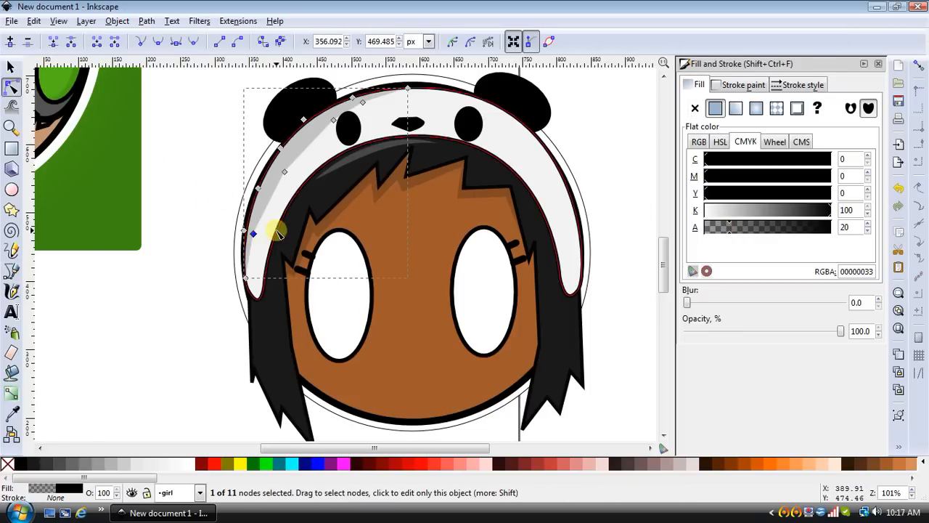
key("Delete")
left_click(285, 171)
key("Delete")
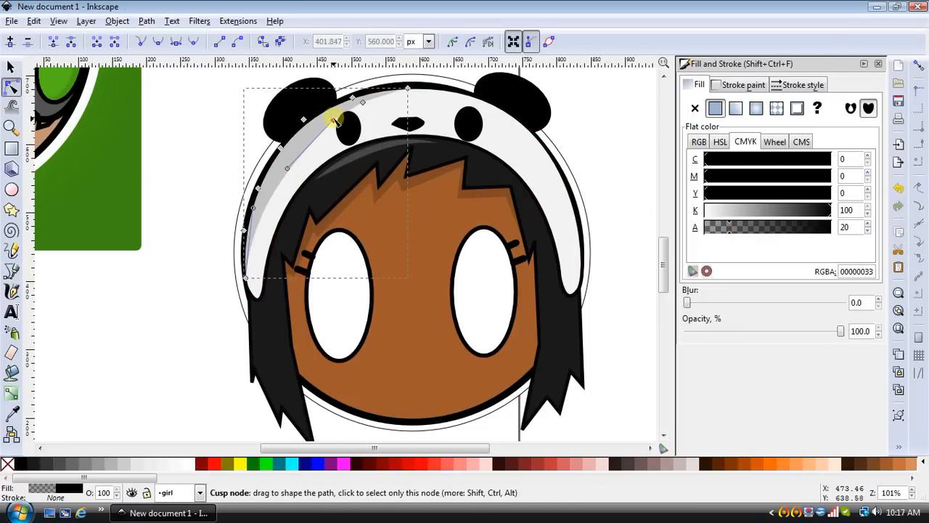
left_click(333, 120)
key("Delete")
left_click(362, 102)
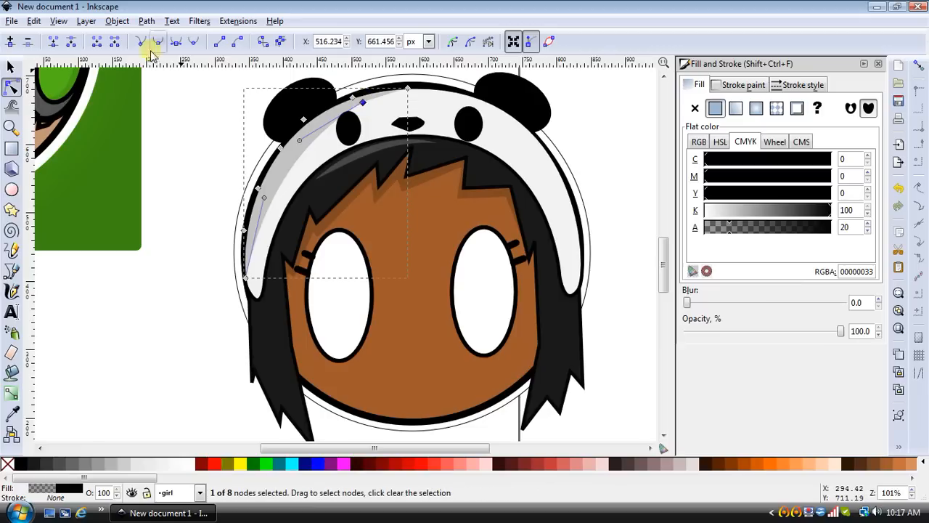
left_click(137, 41)
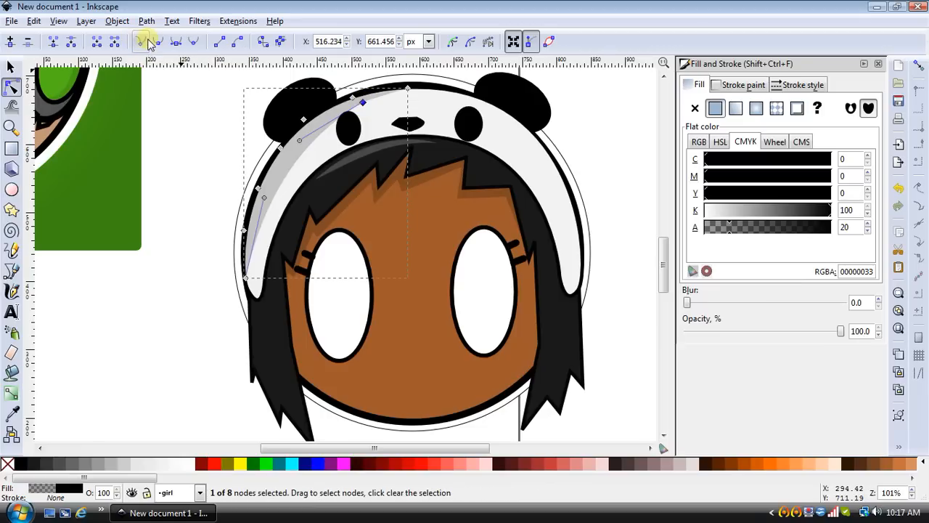
key("Delete")
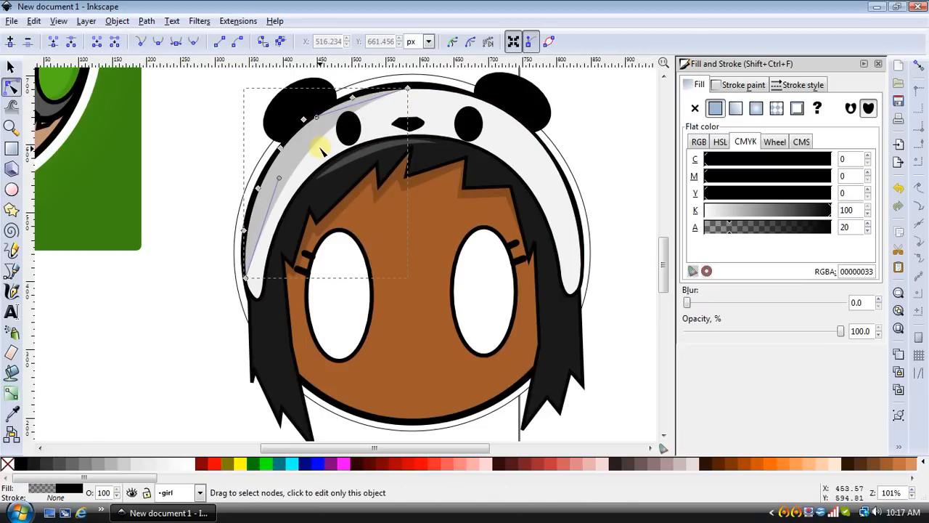
left_click_drag(310, 153, 298, 149)
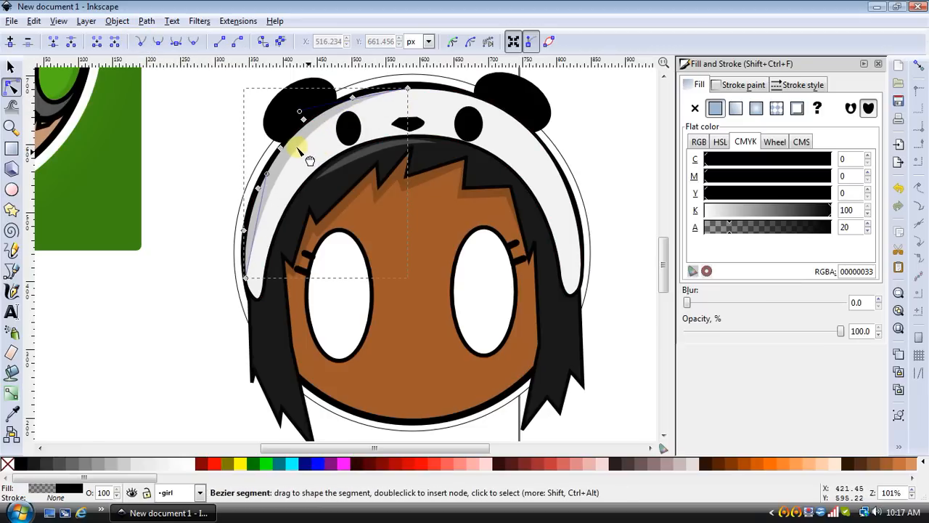
Lower the headband shadow's fill alpha to 9 and deselect it.
left_click_drag(728, 227, 698, 224)
left_click(651, 227)
scroll(647, 225, "down", 1)
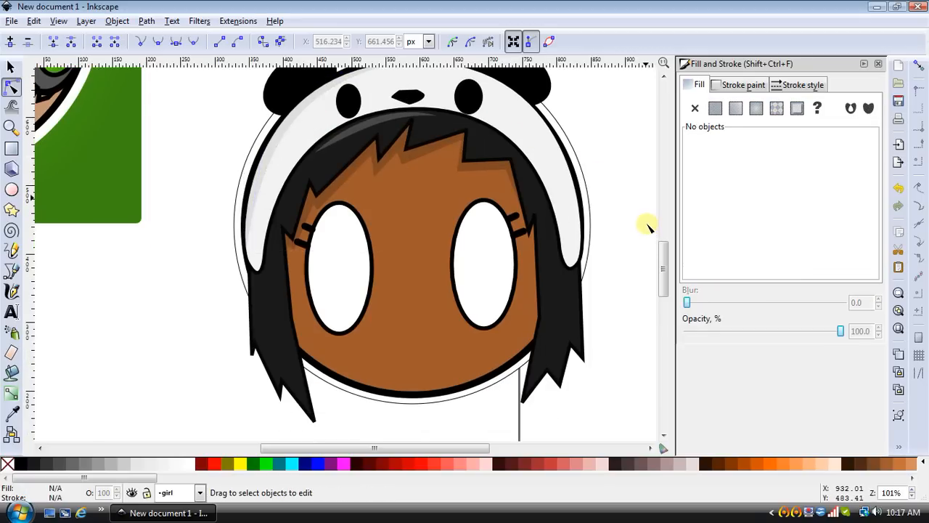
scroll(648, 226, "up", 1)
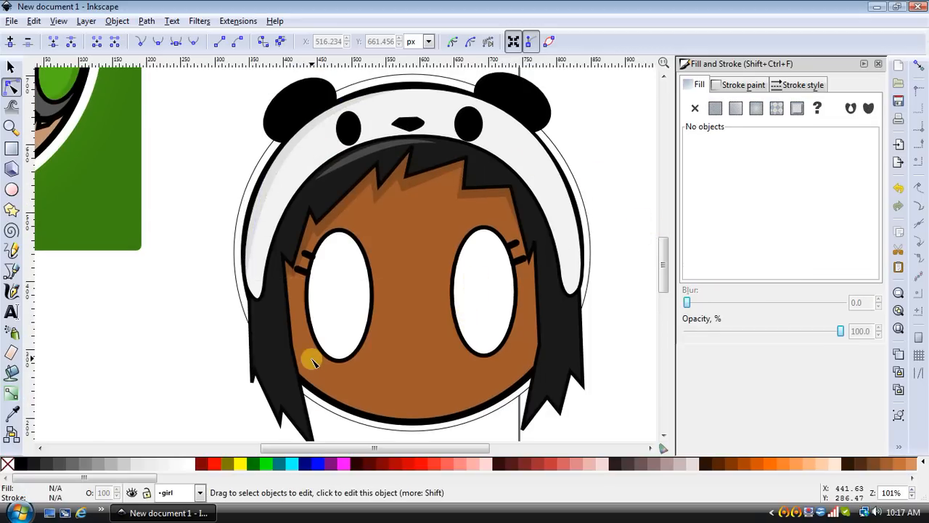
Draw a closed straight-segment lip path about 80 px wide between and below the eyes, with a small notch in its upper edge.
scroll(319, 362, "down", 2)
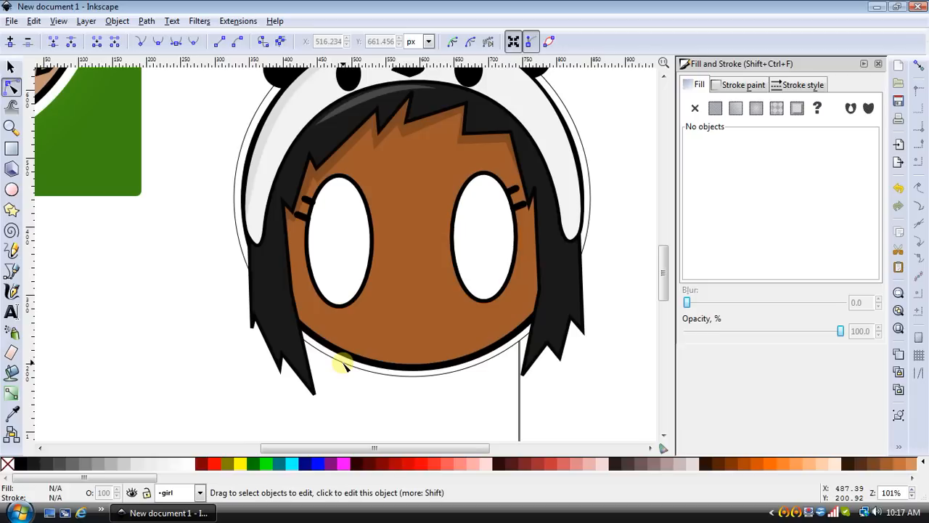
key("plus")
left_click(11, 270)
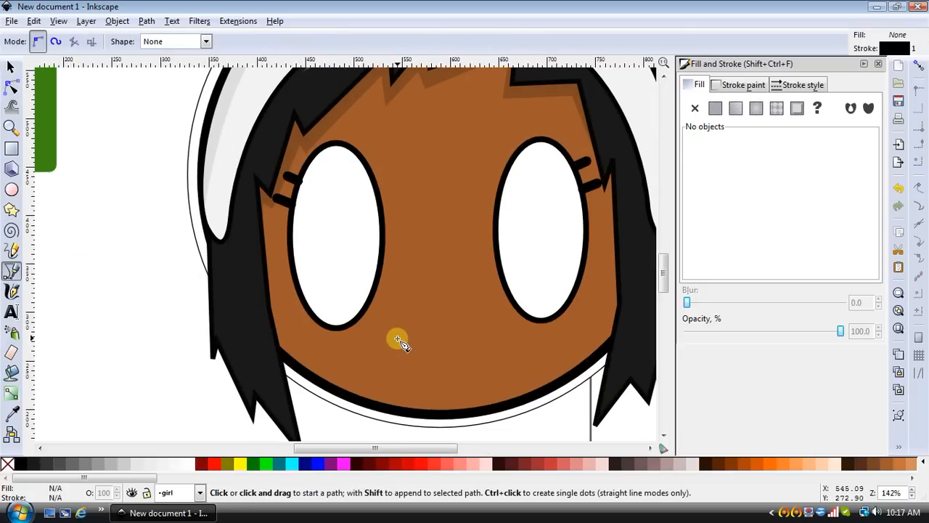
left_click(398, 339)
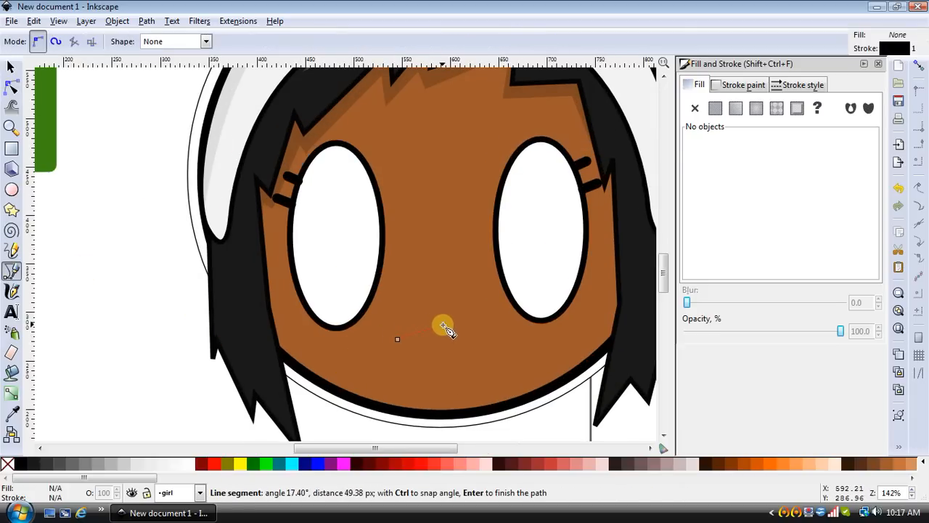
left_click(437, 333)
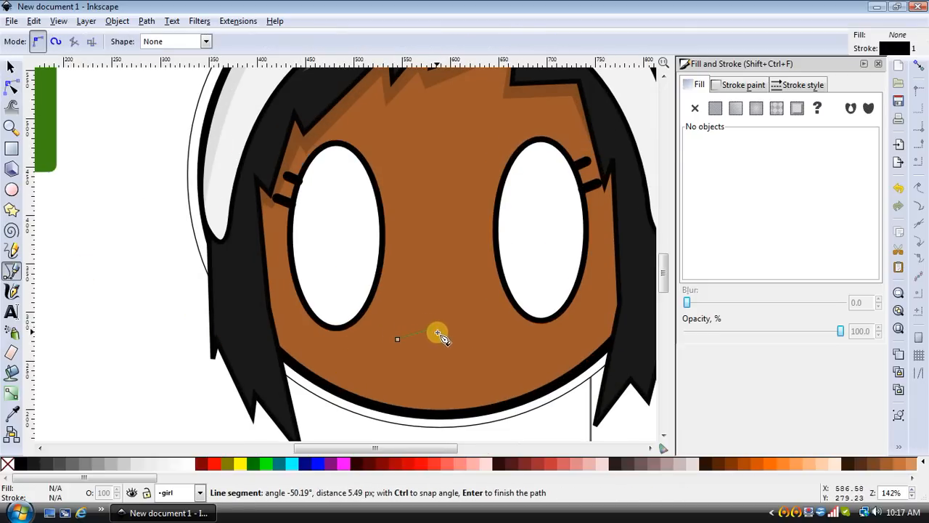
left_click(474, 334)
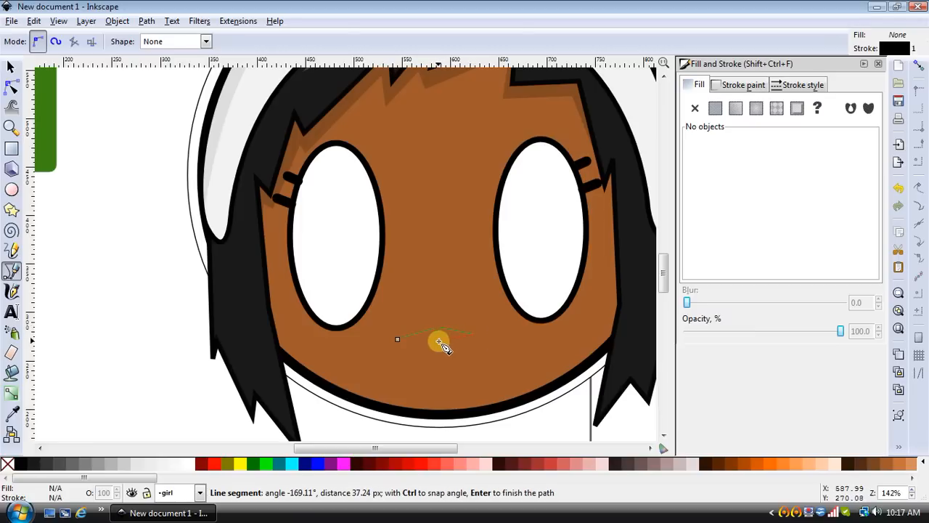
left_click(397, 339)
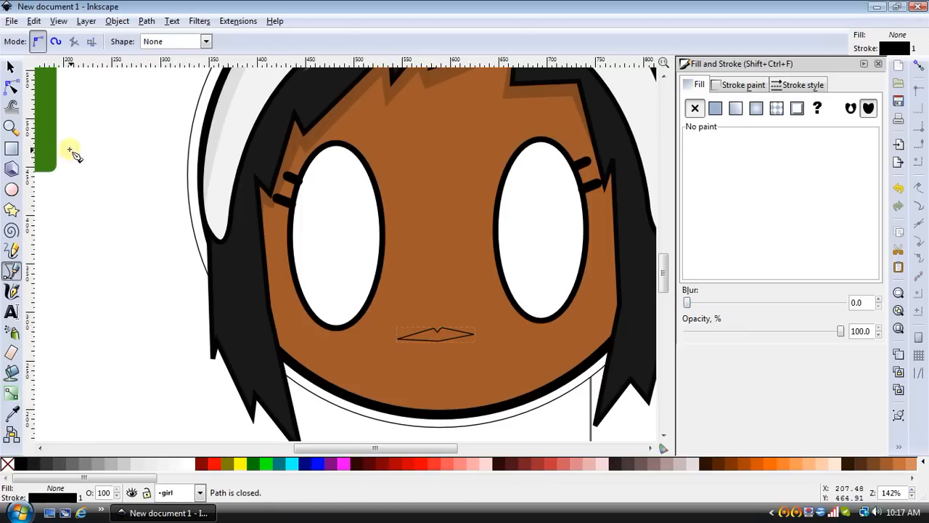
Smooth the lip path's bottom centre node into a gentle curve and adjust its right corner slightly.
left_click(11, 87)
left_click(439, 332)
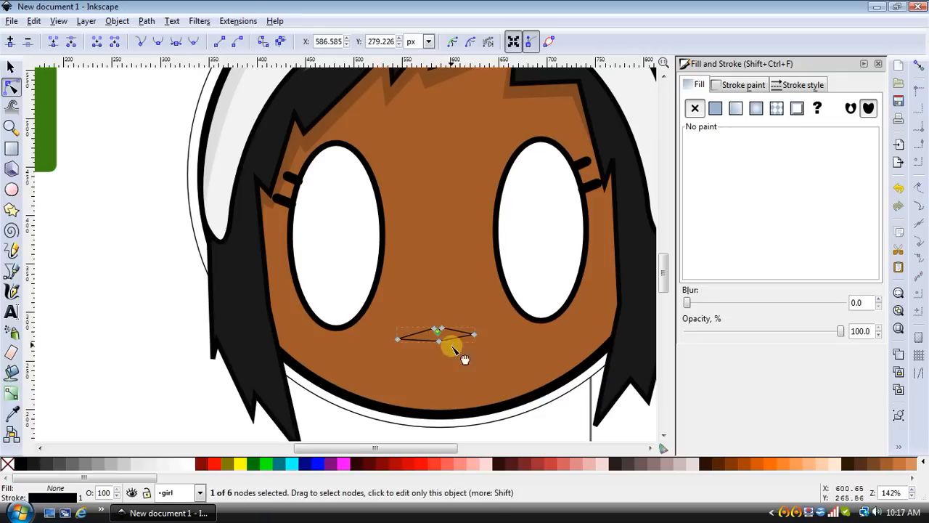
left_click(440, 341)
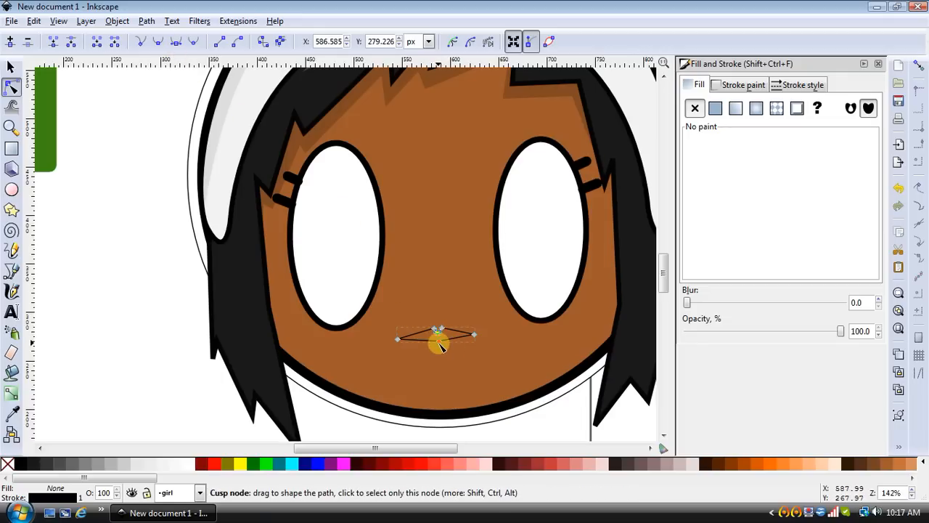
mouse_move(440, 345)
left_mouse_down()
mouse_move(478, 344)
mouse_move(473, 336)
left_mouse_up()
Remove the lip path's stroke and give it a flat colour fill.
left_click(743, 84)
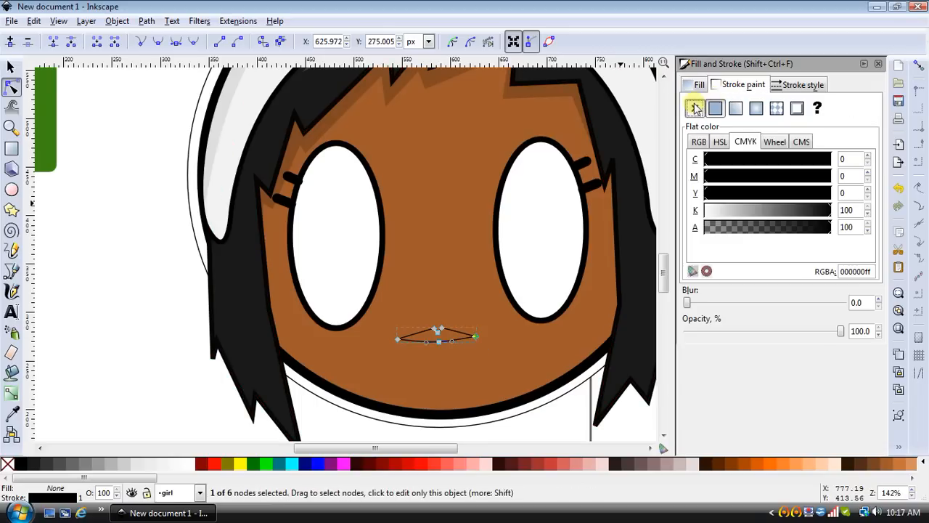
left_click(695, 108)
left_click(699, 84)
left_click(714, 108)
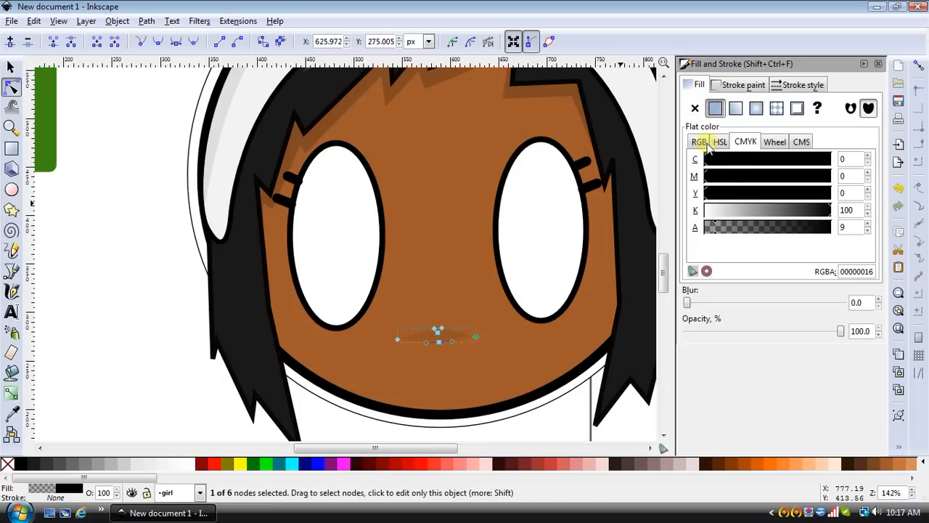
Try to mix a reddish lip fill by adjusting its magenta, yellow and black values.
left_click_drag(755, 211, 734, 215)
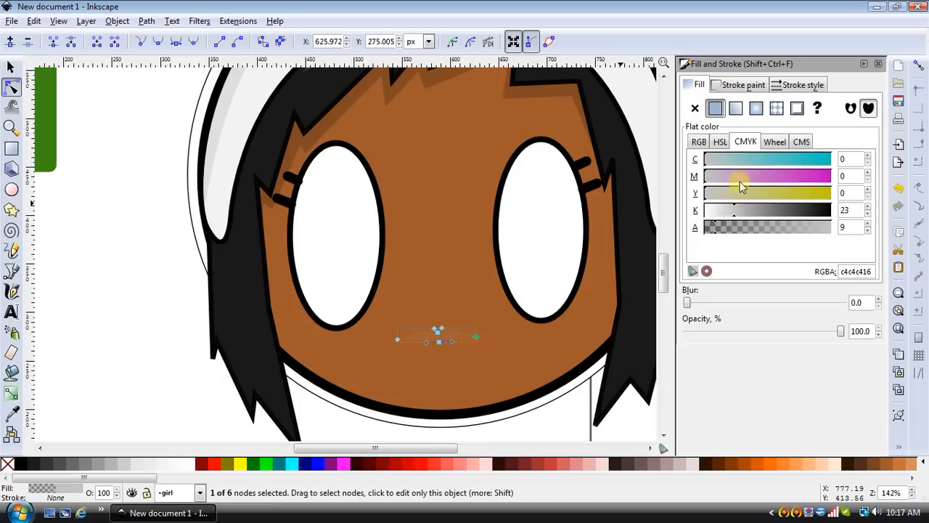
left_click_drag(741, 178, 830, 212)
left_click(761, 192)
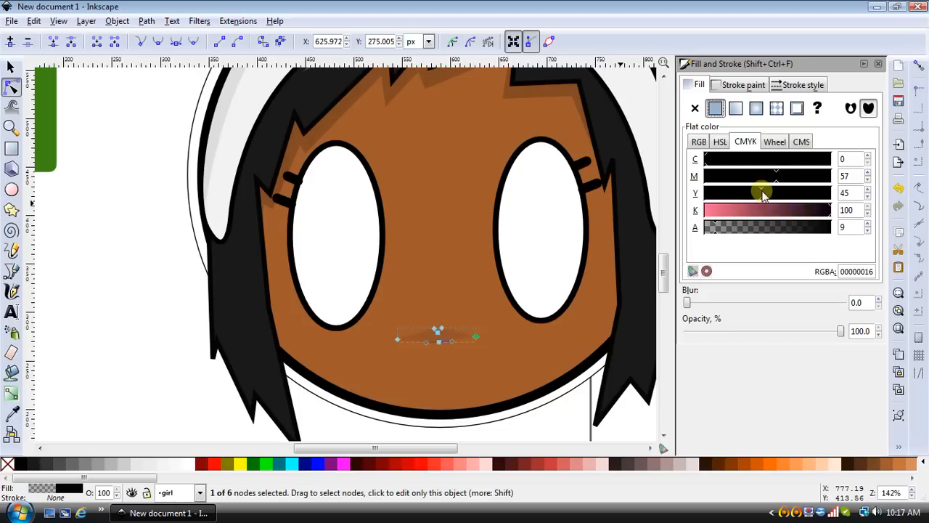
left_click_drag(761, 192, 743, 211)
Fill the lips with dark brown 552200 at 100 alpha.
left_click(732, 463)
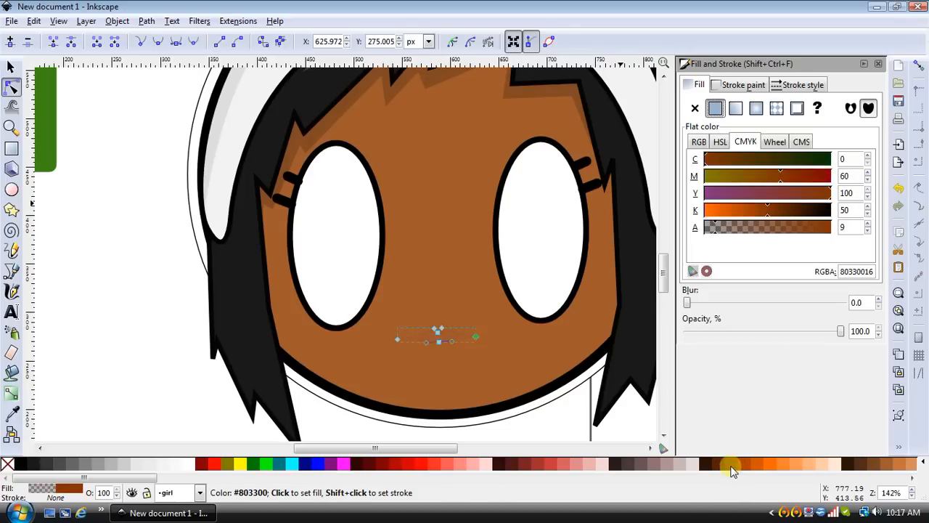
left_click(714, 466)
left_click(699, 465)
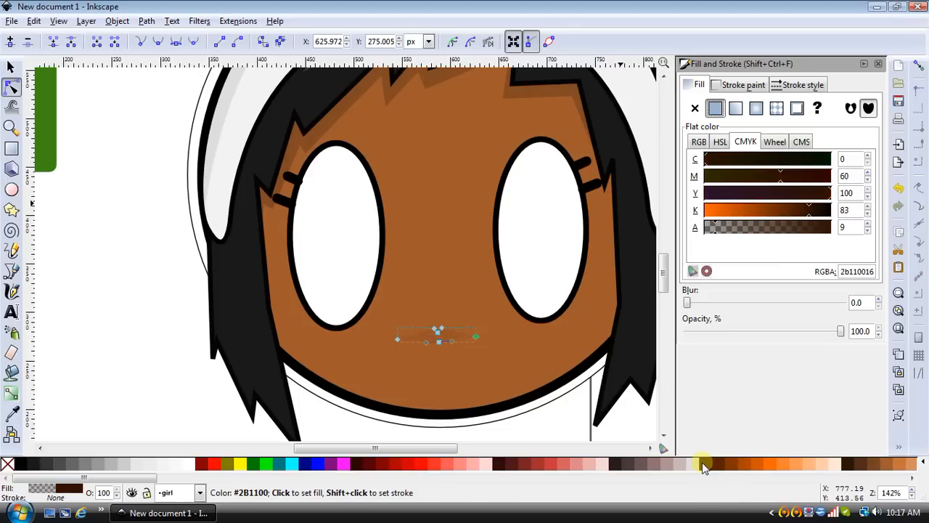
left_click_drag(774, 228, 850, 227)
left_click(715, 465)
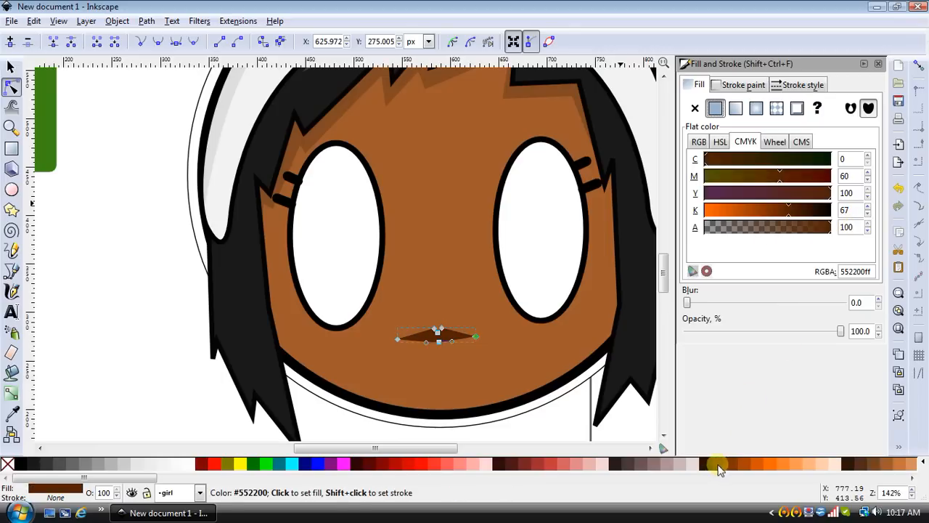
Move the lips slightly right and down to centre them under the eyes, and deselect them.
left_click(11, 67)
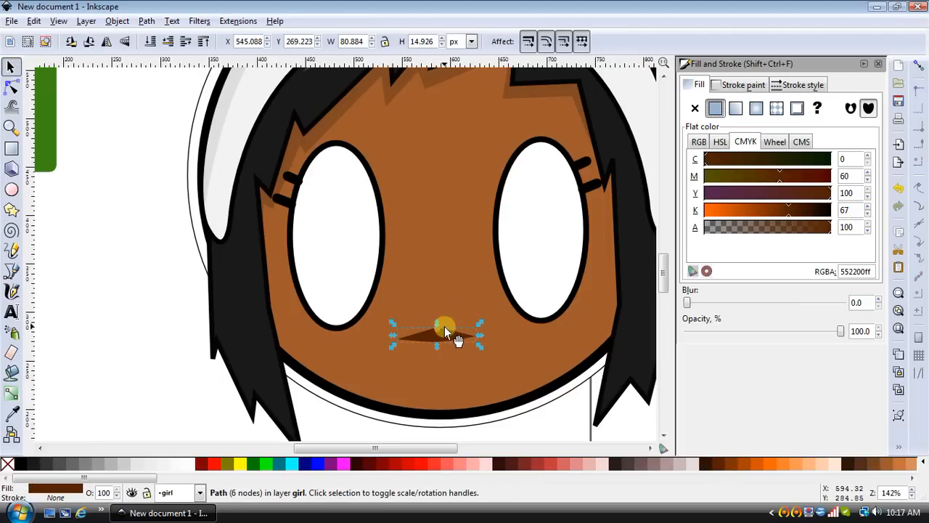
mouse_move(444, 327)
left_mouse_down()
mouse_move(457, 335)
mouse_move(453, 322)
left_mouse_up()
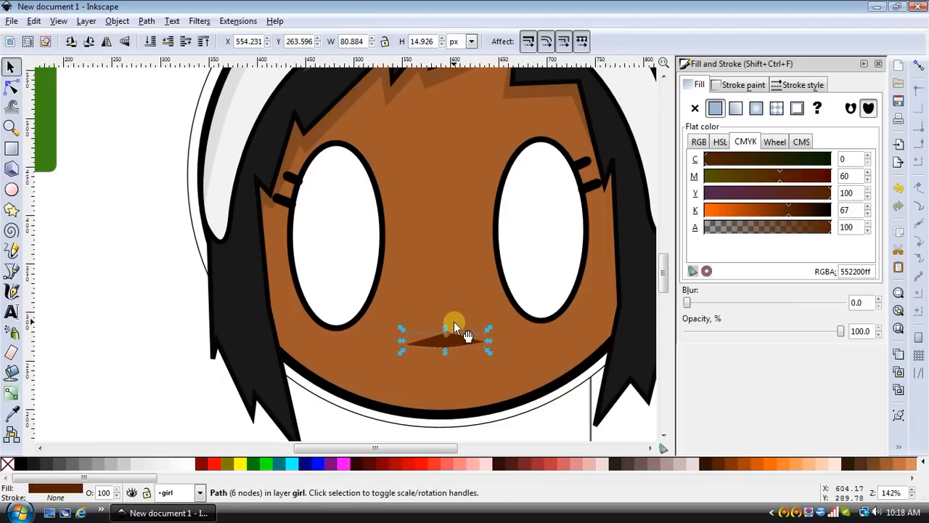
key("plus")
key("minus")
key("minus")
key("minus")
left_click(539, 233)
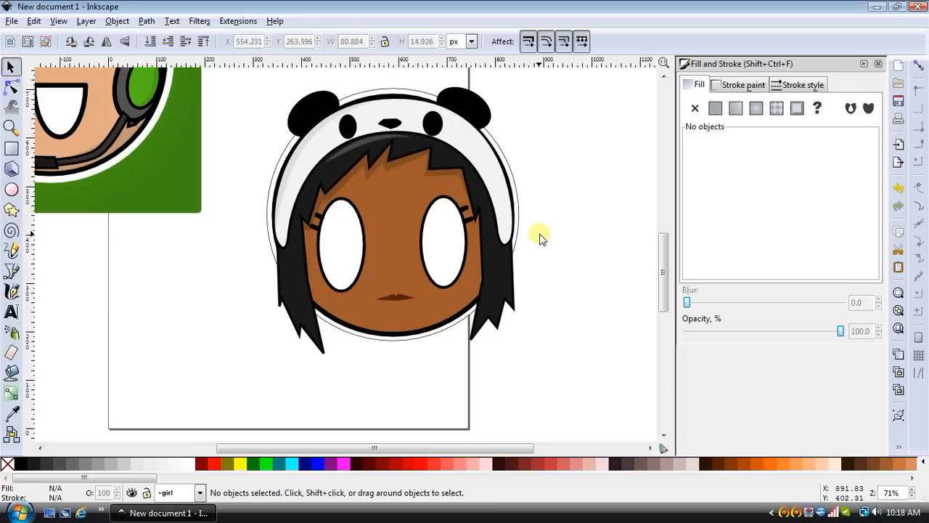
Draw a closed straight-segment shadow path along the face's lower right edge, from the chin up to the right hair strand.
key("plus")
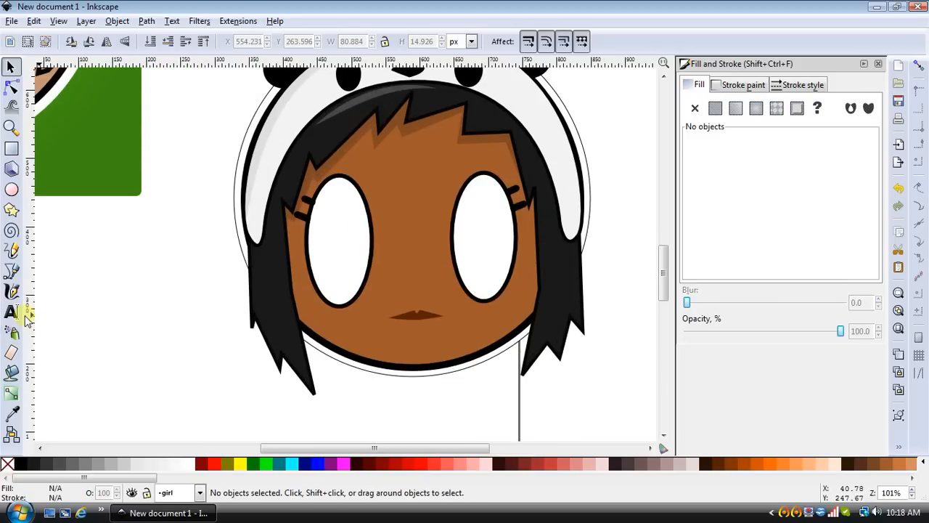
left_click(11, 270)
left_click(417, 365)
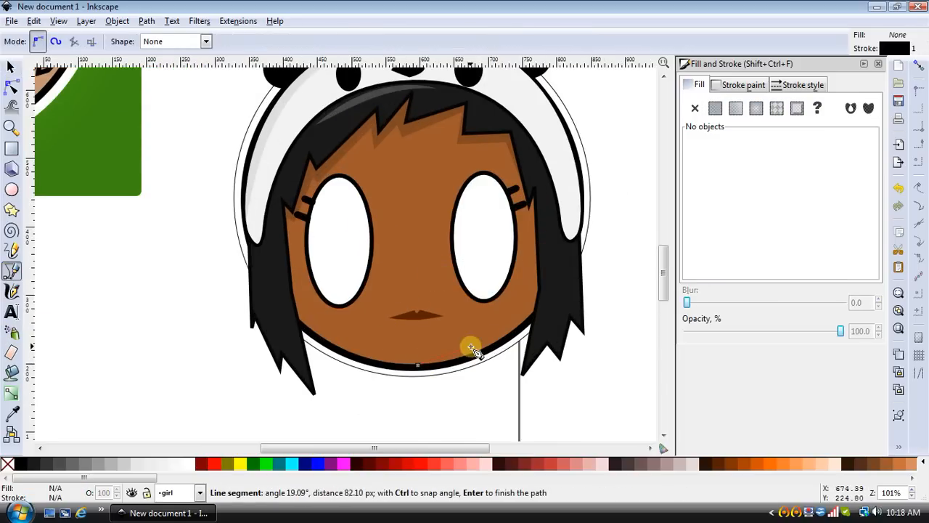
left_click(493, 339)
left_click(540, 283)
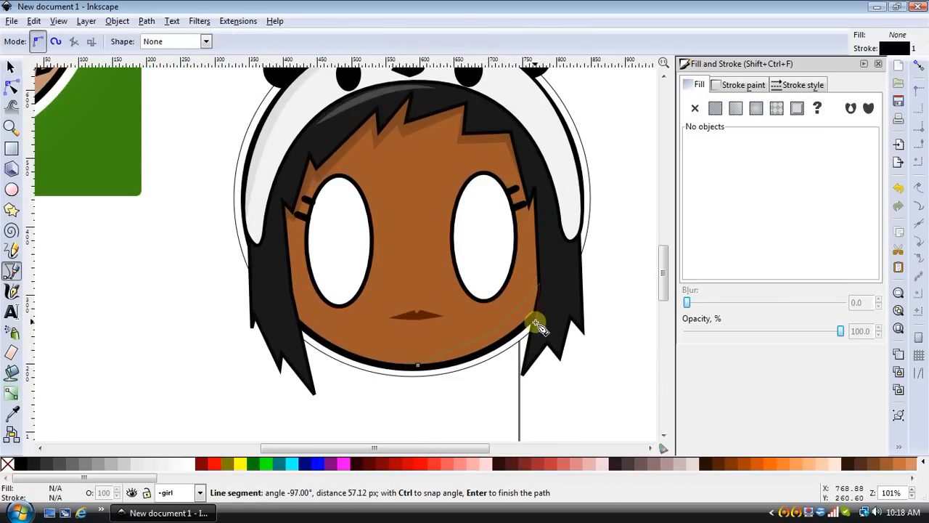
left_click(530, 318)
left_click(499, 344)
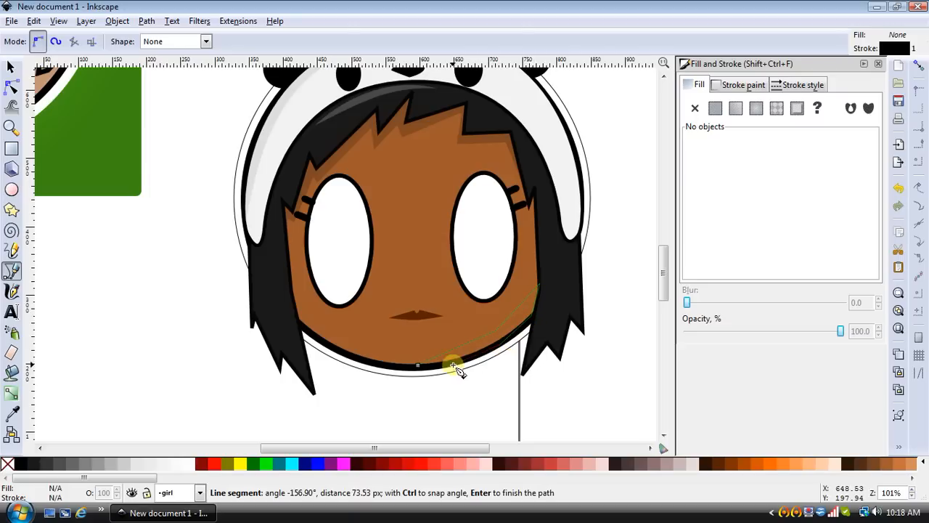
left_click(418, 365)
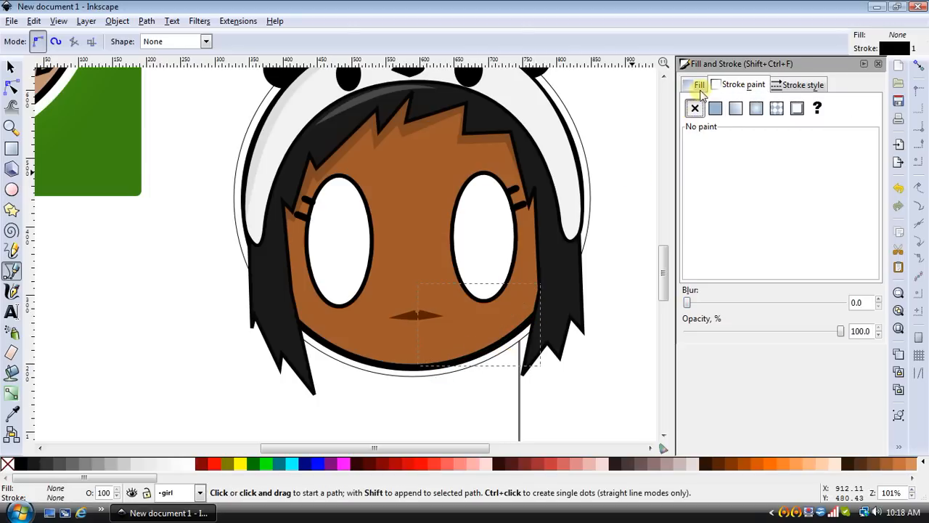
Fill the cheek shadow with dark brown 2b1100 at 9 alpha, without a stroke, and smooth the middle node of its inner edge.
left_click(714, 108)
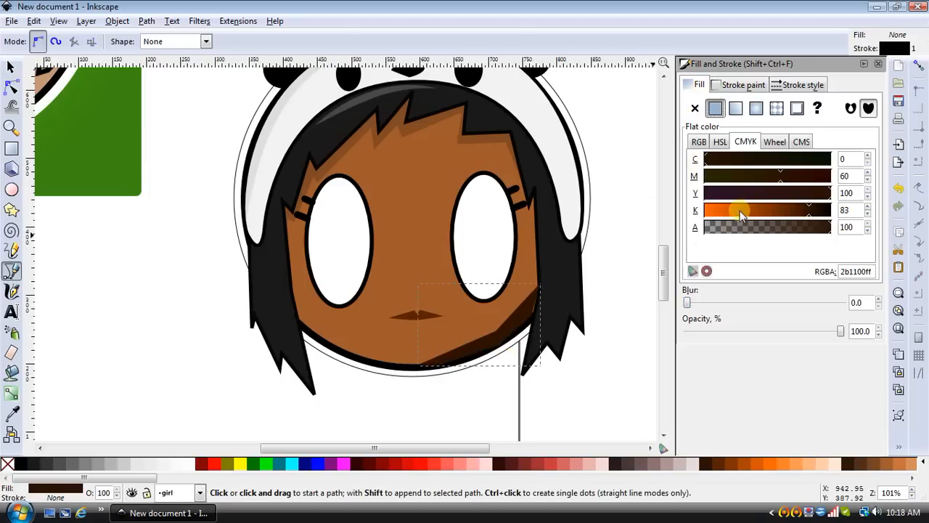
left_click_drag(813, 227, 716, 231)
left_click(11, 86)
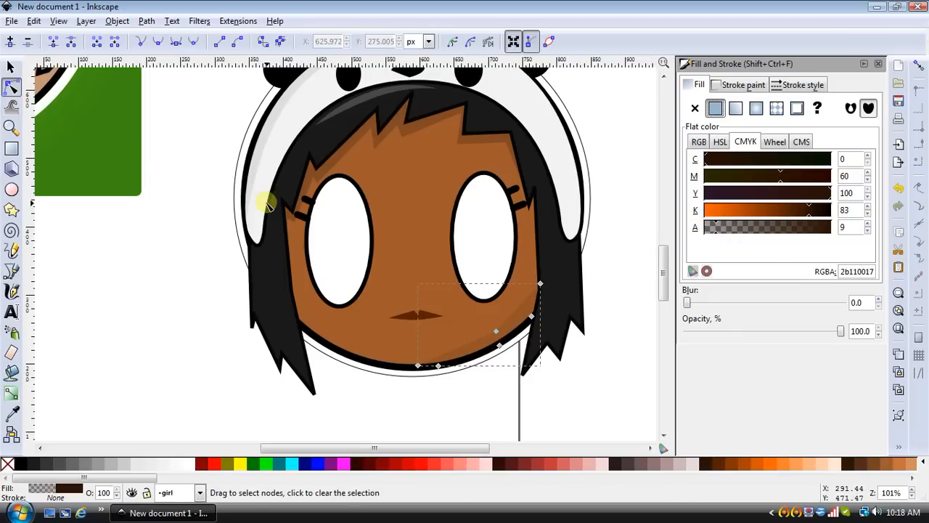
left_click(496, 331)
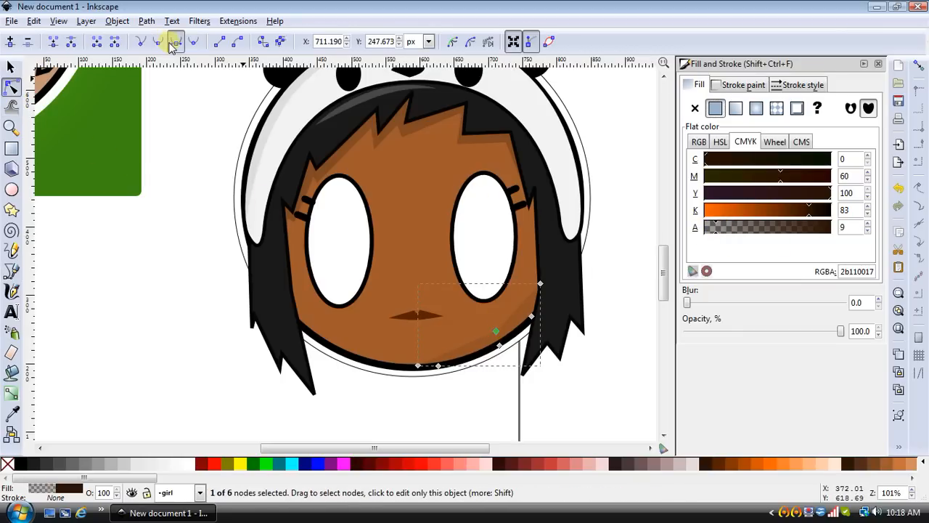
left_click(623, 226)
left_click(622, 227)
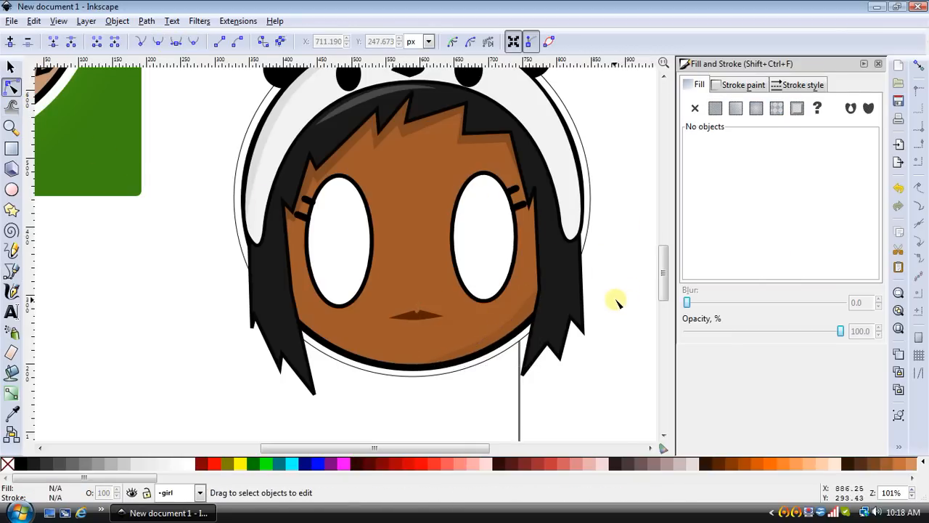
Draw a small closed triangular path for the lower lip directly beneath the brown lips.
scroll(602, 301, "down", 1)
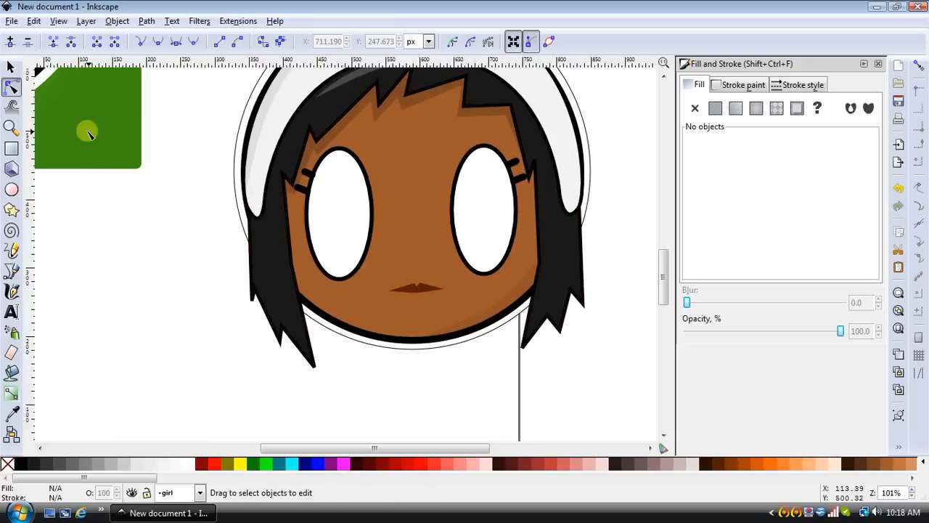
key("plus")
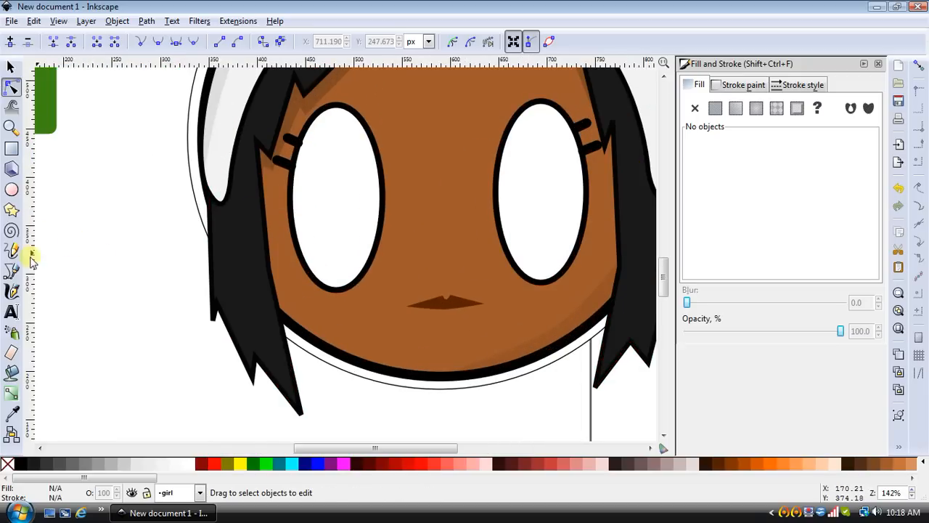
left_click(13, 270)
left_click(422, 306)
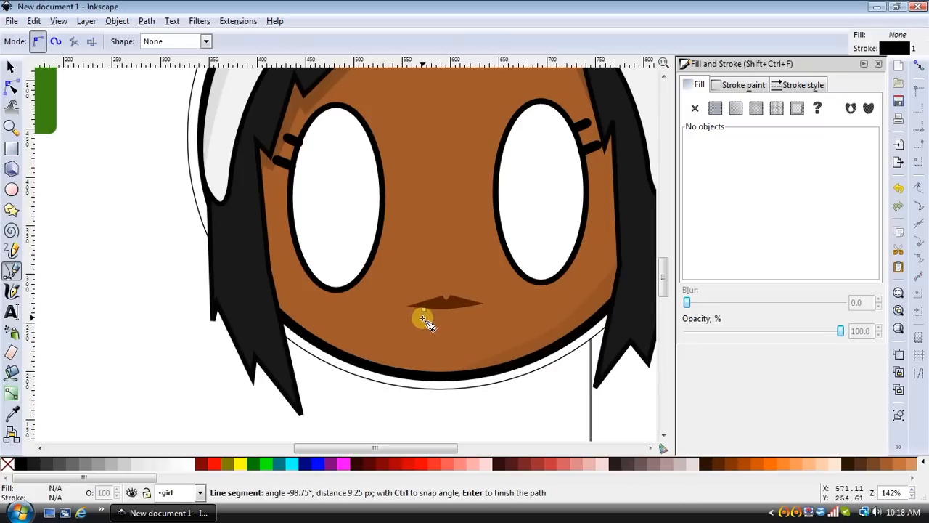
left_click(442, 321)
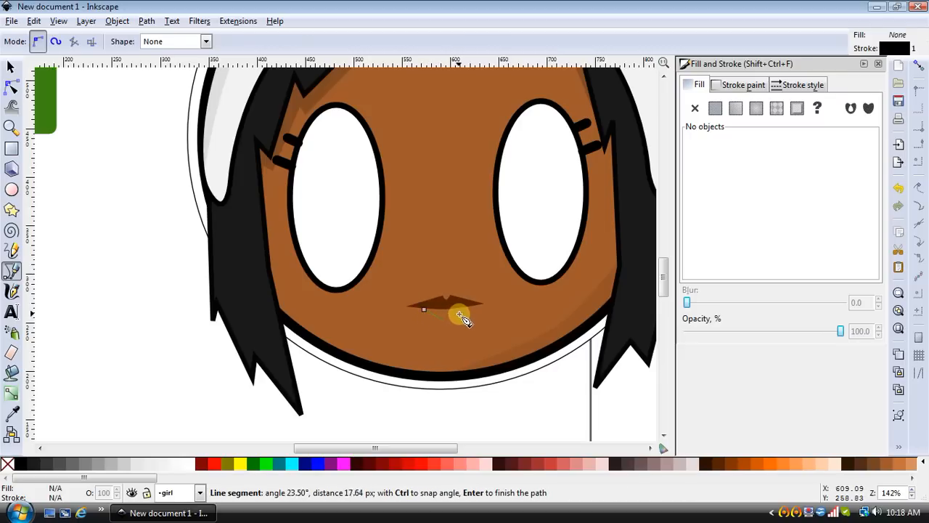
left_click(467, 307)
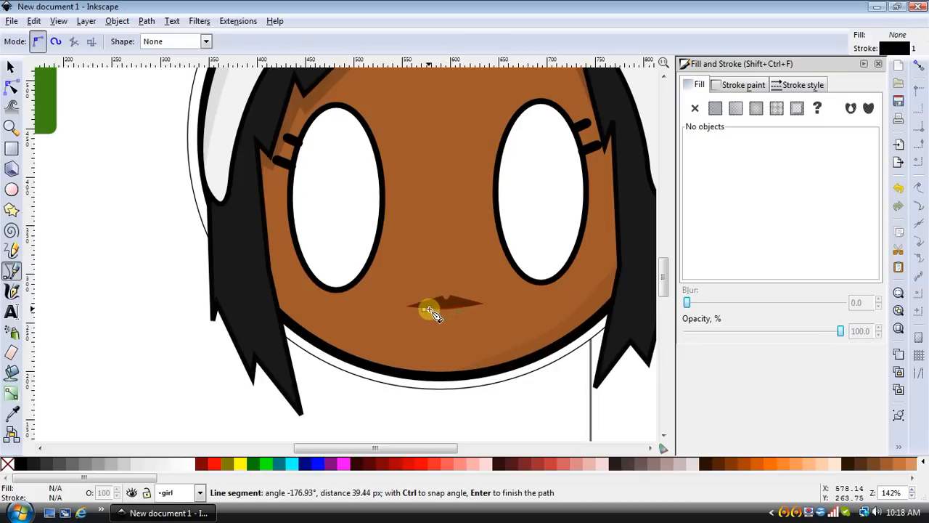
left_click(424, 309)
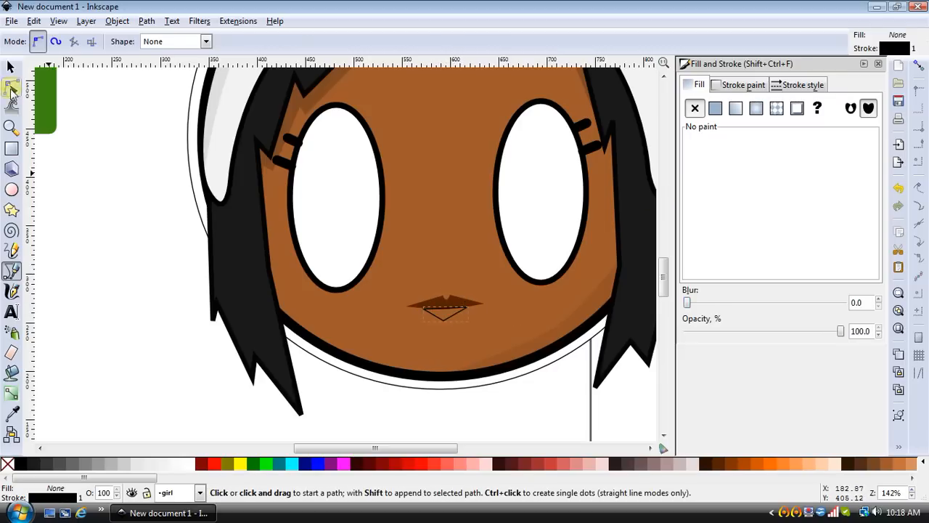
Move the lower lip's bottom node slightly up and right and make it smooth to round the lip's lower edge.
left_click(10, 87)
mouse_move(445, 325)
left_mouse_down()
mouse_move(491, 321)
mouse_move(449, 319)
left_mouse_up()
left_click(177, 41)
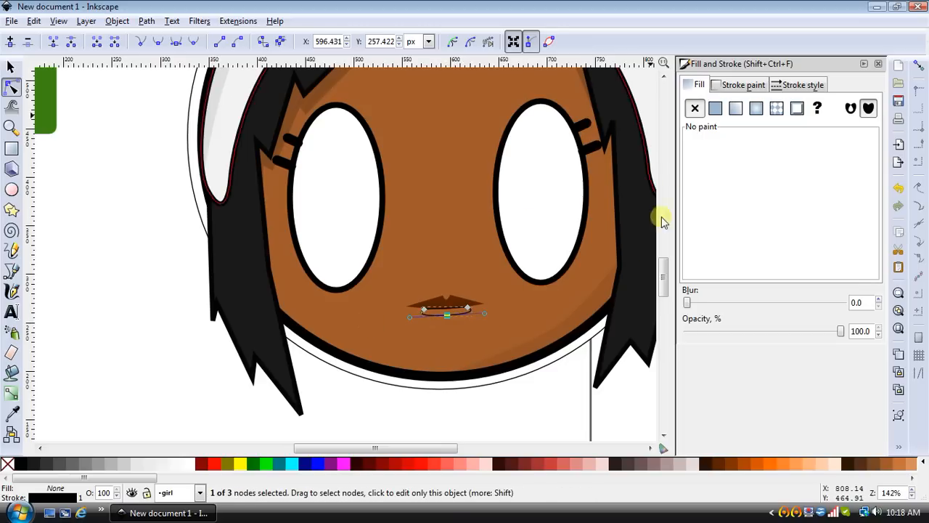
Fill the lower lip with the brown sampled from the lips, darkened to 4e2000, and remove its stroke.
left_click(12, 413)
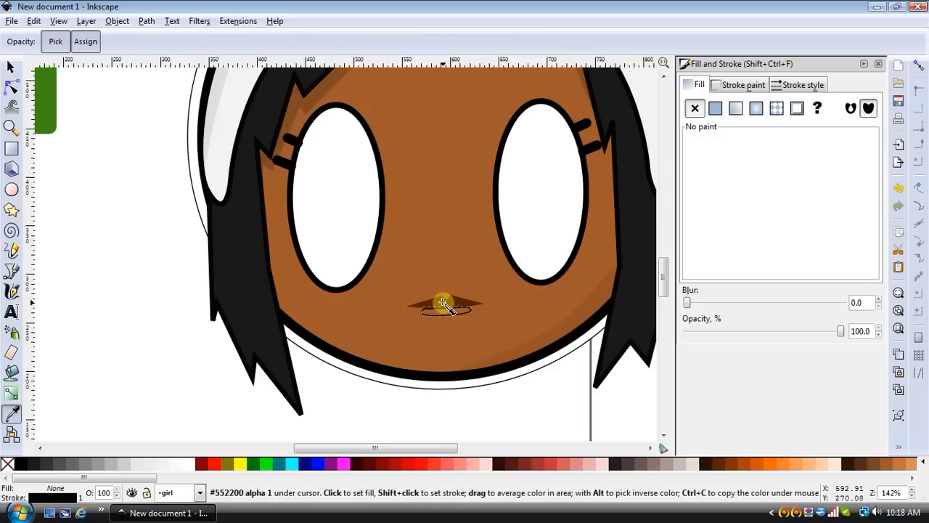
left_click(444, 302)
left_click(739, 84)
left_click(695, 108)
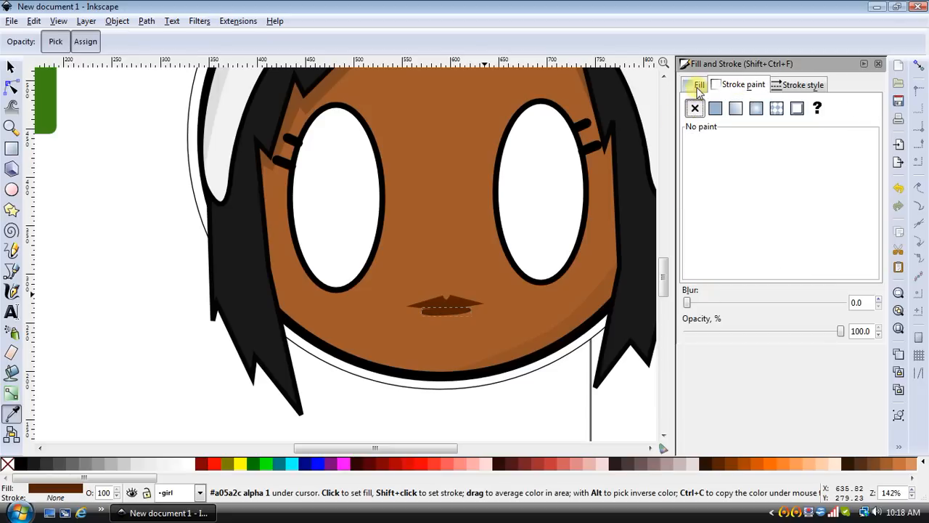
left_click(697, 85)
left_click(801, 214)
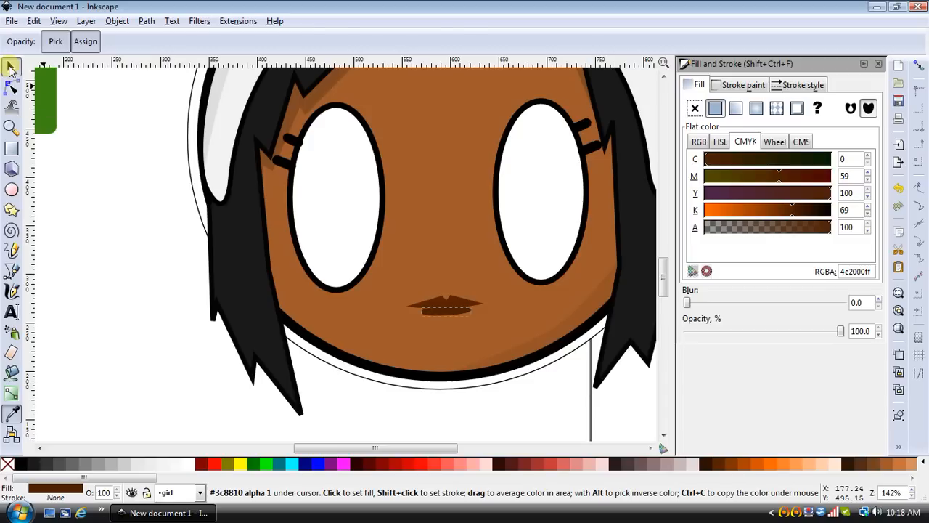
Nudge the lower lip up so that it meets the upper lip, and deselect it.
left_click(11, 67)
left_click(451, 310)
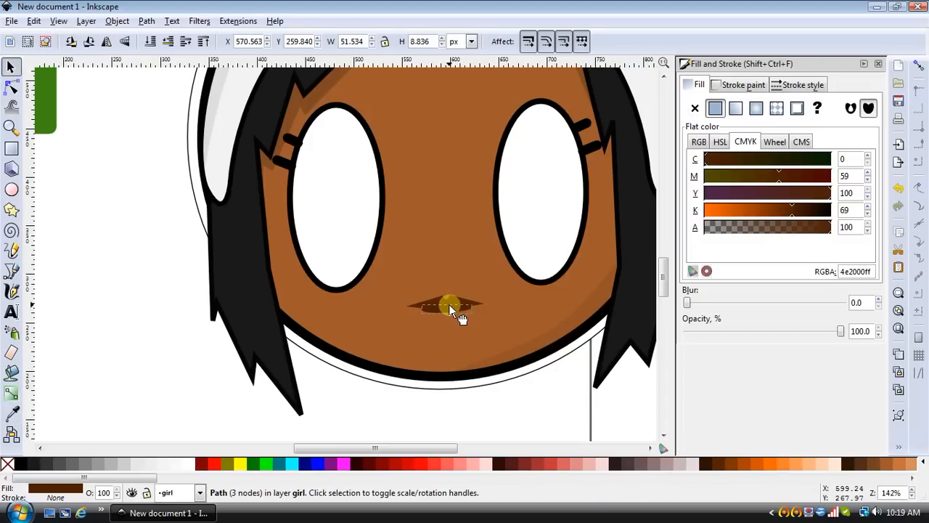
left_click(632, 411)
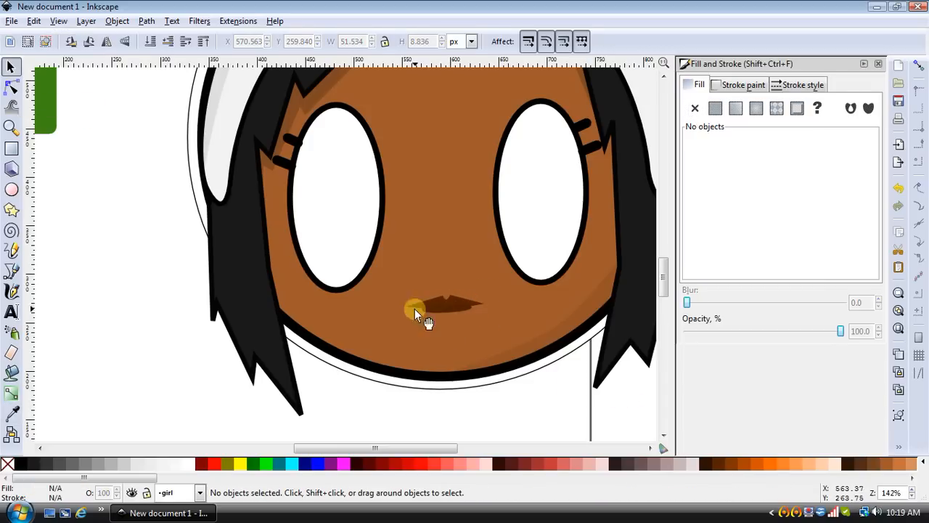
left_click(444, 310)
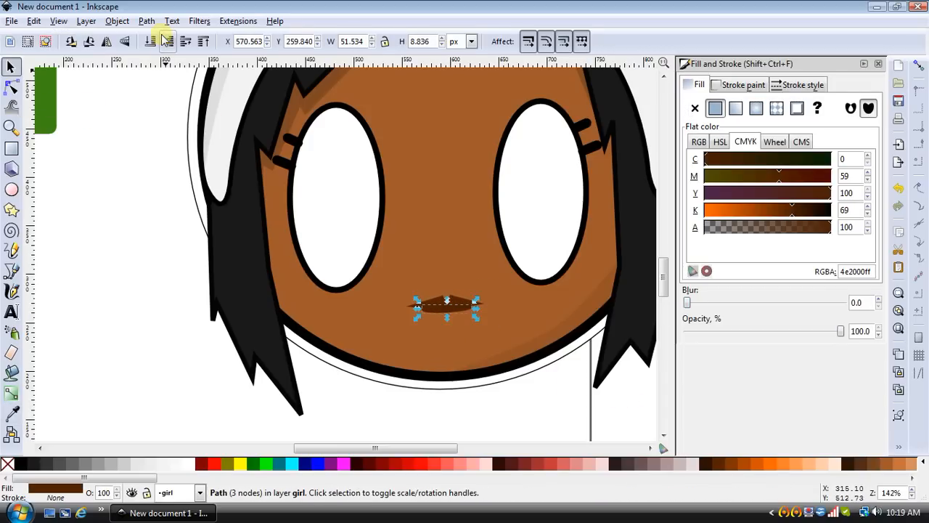
left_click(139, 305)
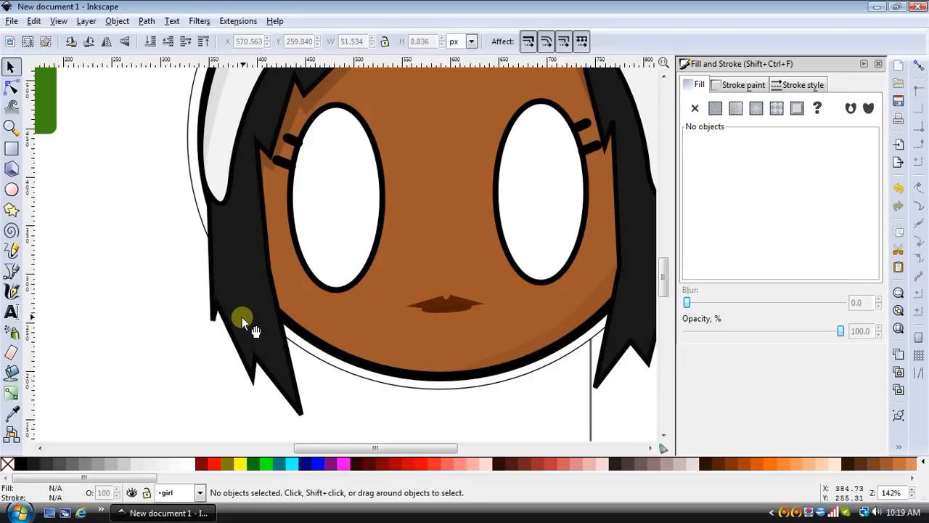
Pull the lower lip down away from the upper lip and delete it.
key("minus")
key("minus")
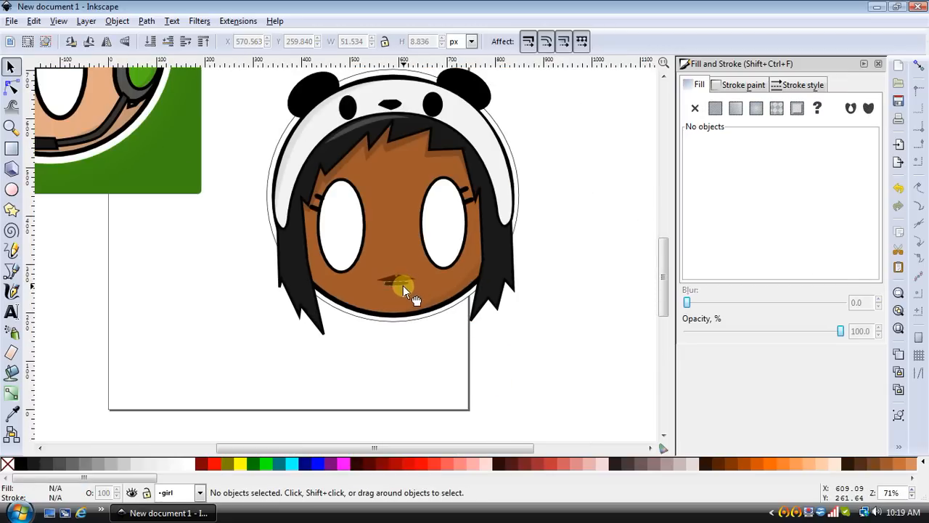
left_click_drag(403, 288, 405, 300)
left_click(543, 338)
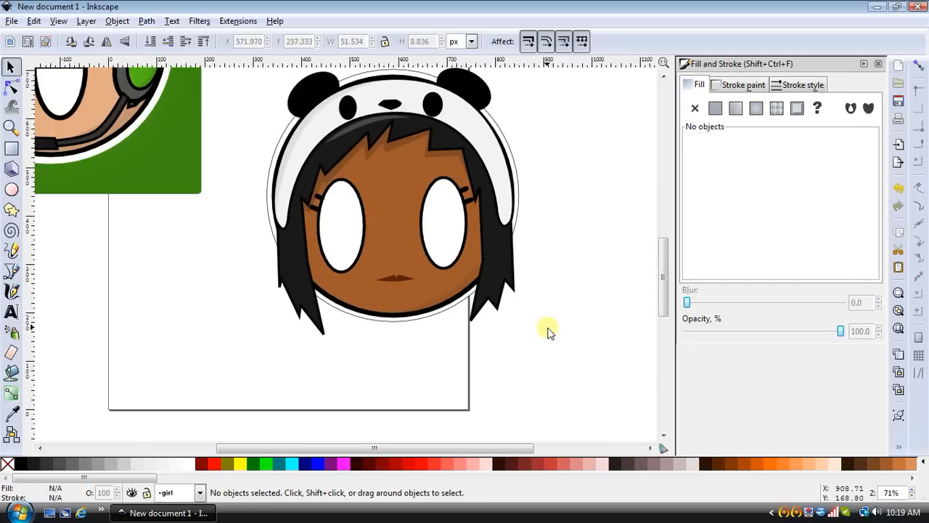
Draw a background rectangle about 746 by 744 px around the girl's head and lower it to the bottom of the layer.
key("minus")
key("minus")
key("minus")
scroll(527, 322, "up", 2)
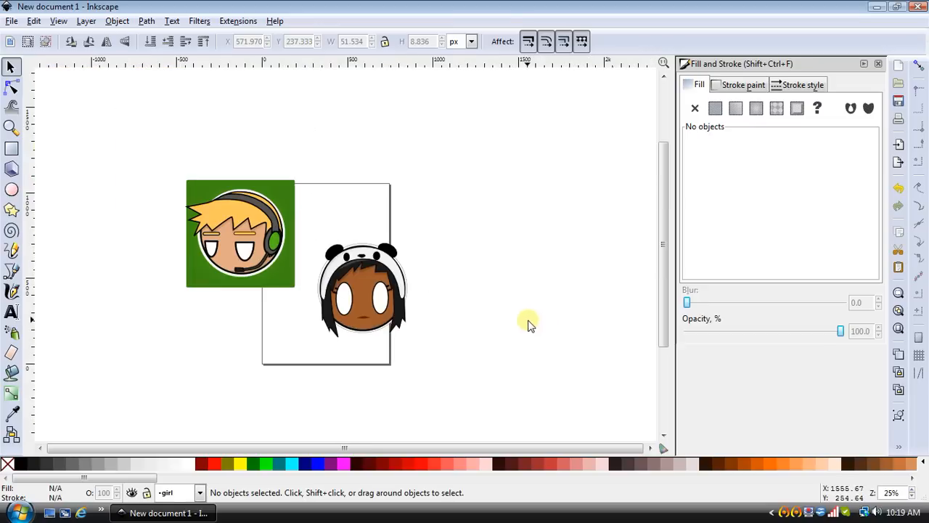
key("plus")
key("plus")
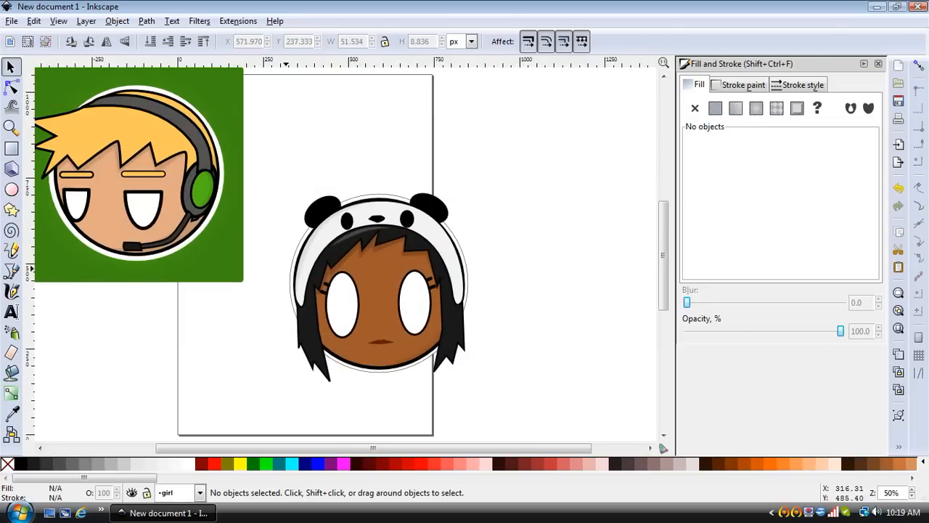
left_click(11, 147)
mouse_move(257, 154)
left_mouse_down()
mouse_move(367, 230)
mouse_move(530, 392)
mouse_move(511, 408)
left_mouse_up()
left_click(13, 66)
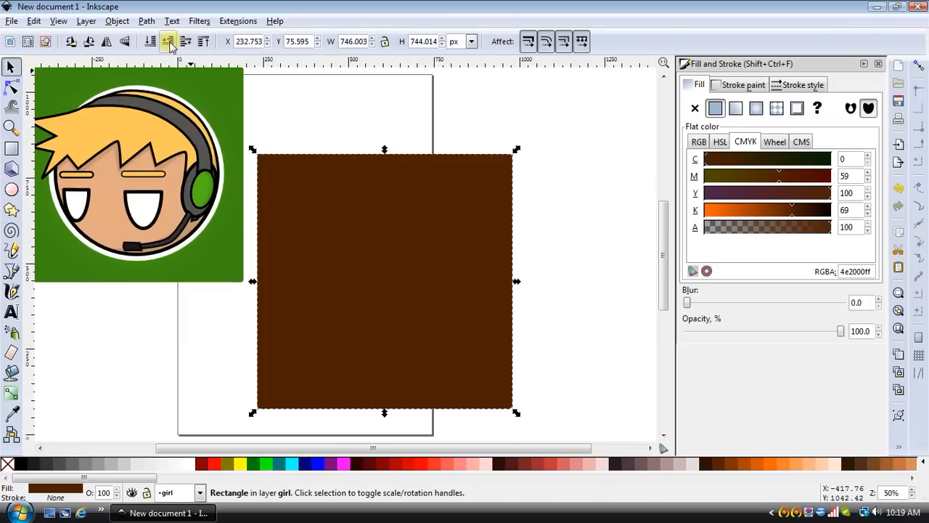
left_click(150, 42)
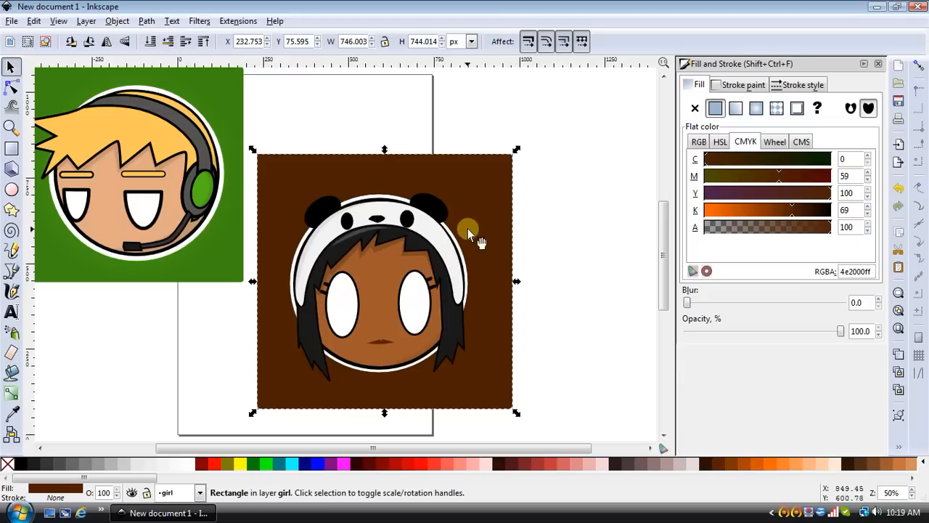
Set the background rectangle's fill to purple 4e204e and shift it slightly left to centre it behind the head.
left_click(717, 193)
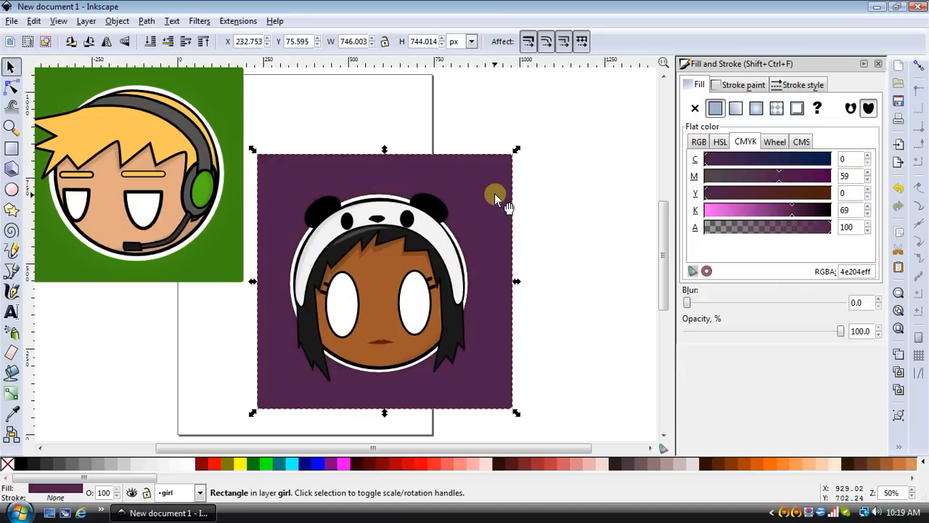
left_click_drag(495, 193, 481, 194)
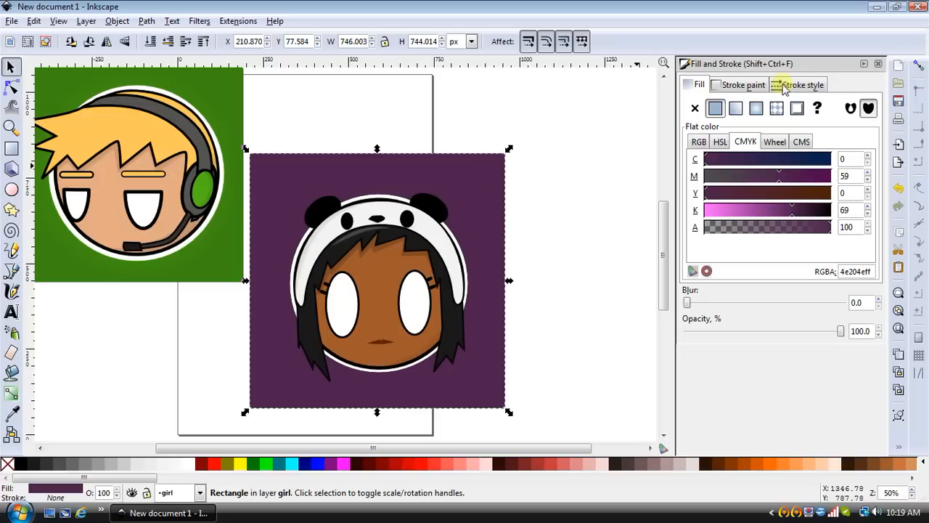
Give the background rectangle a radial gradient fill whose outer stop is fully opaque purple 933c93.
left_click(755, 108)
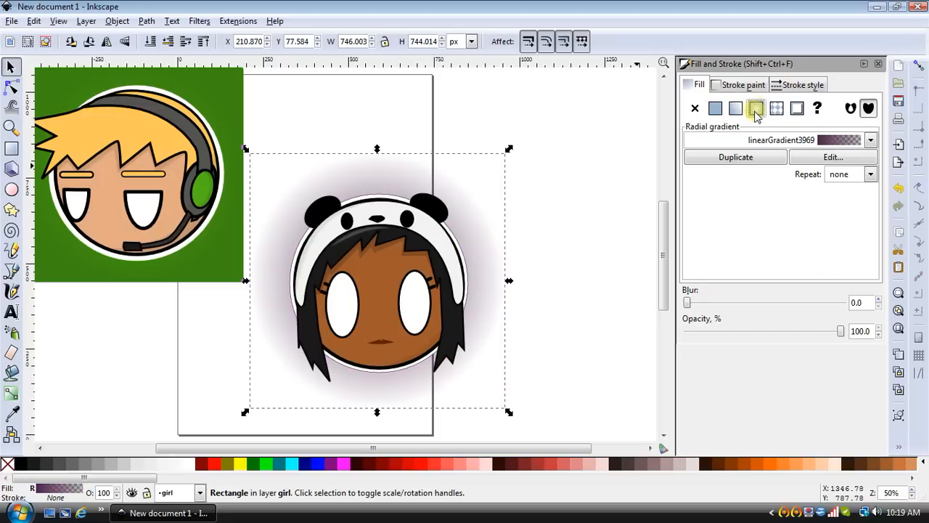
left_click(857, 163)
left_click(842, 198)
left_click(815, 210)
left_click(768, 356)
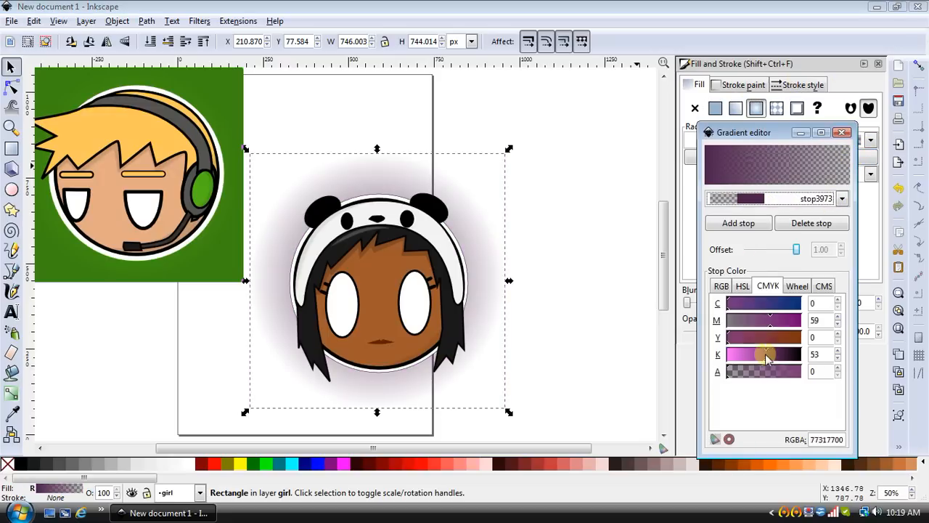
left_click_drag(767, 355, 823, 371)
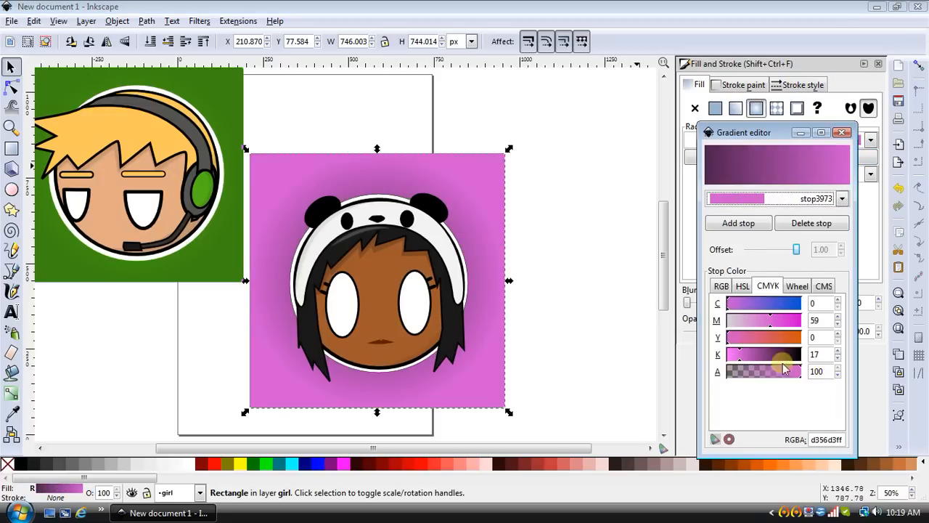
left_click_drag(742, 353, 762, 360)
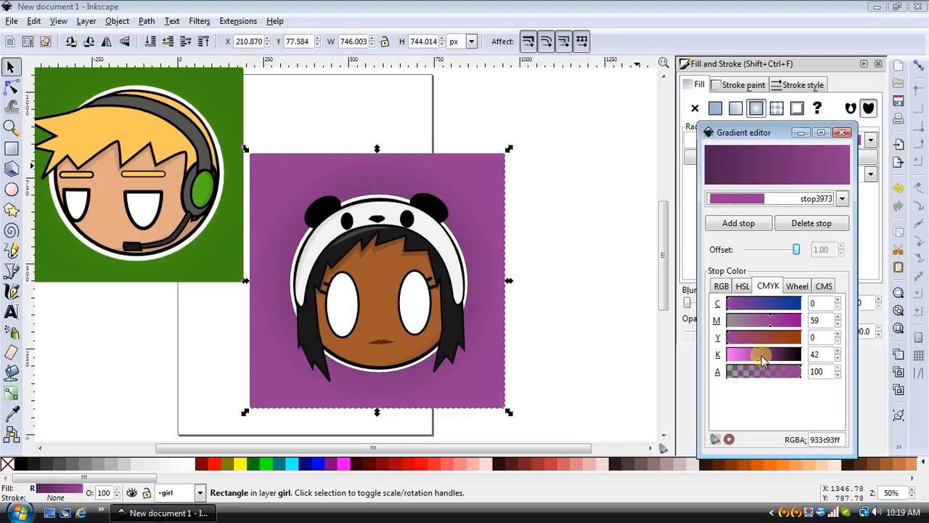
Set the radial gradient's inner stop to dark blue 1a204e with 67 cyan, and deselect the background.
left_click(792, 198)
left_click(755, 180)
left_click_drag(753, 303, 765, 305)
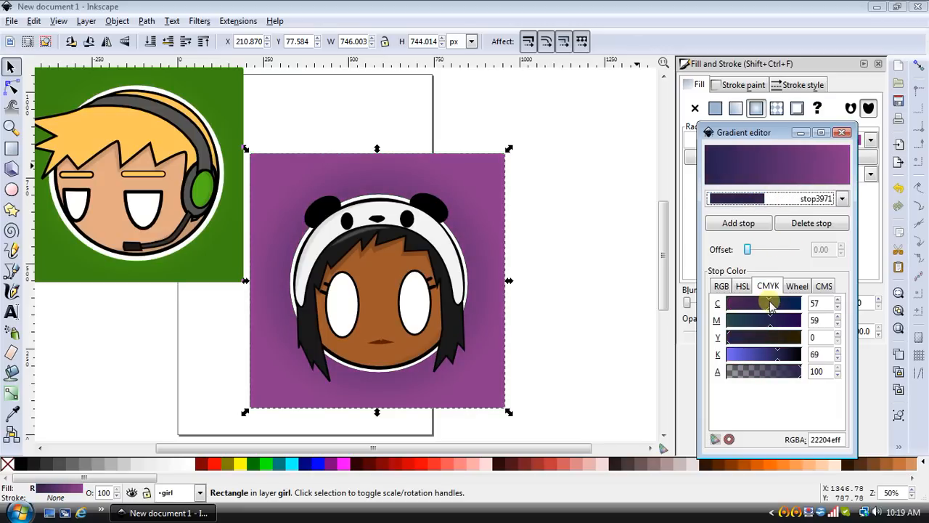
left_click(586, 315)
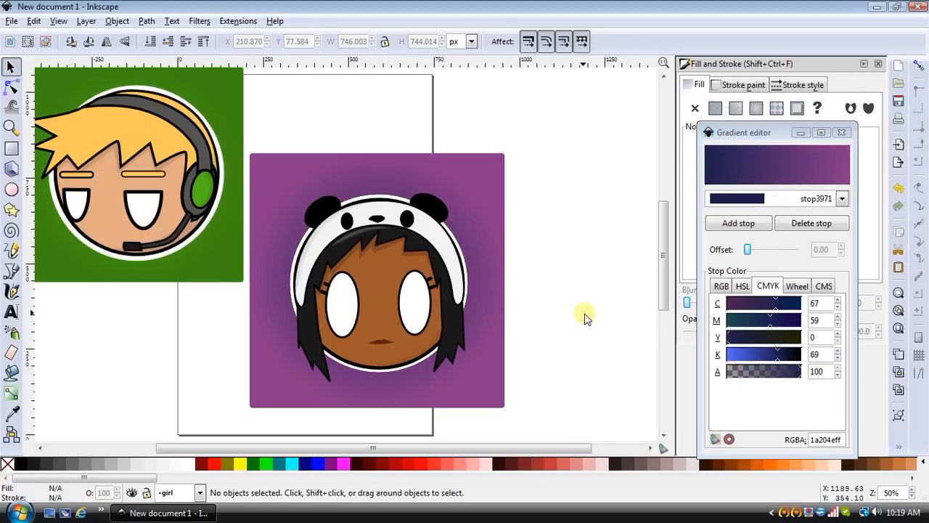
Compare the girl's avatar on its purple background with the boy's avatar on the green background.
scroll(544, 298, "up", 1)
scroll(510, 302, "down", 1)
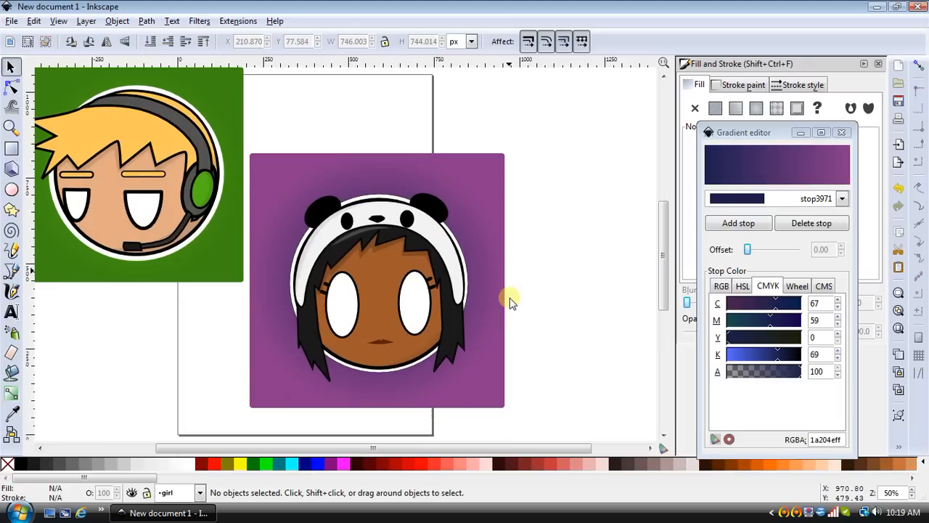
left_click_drag(436, 455, 394, 448)
scroll(414, 215, "up", 2)
scroll(276, 212, "down", 1)
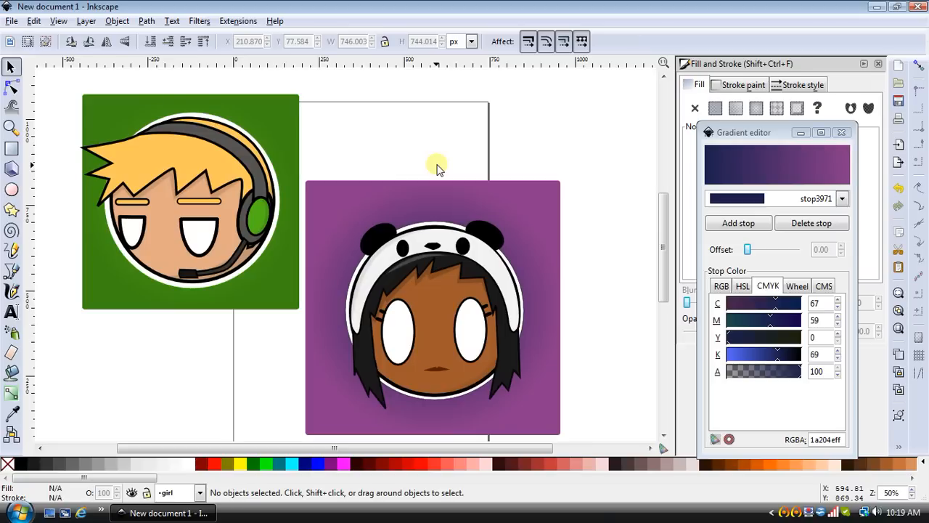
scroll(522, 185, "down", 2)
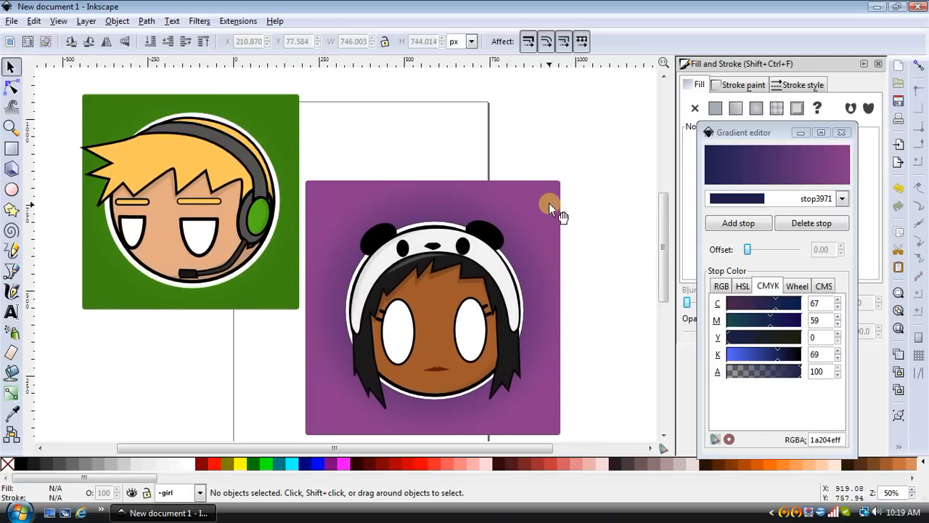
scroll(549, 202, "down", 1)
key("plus")
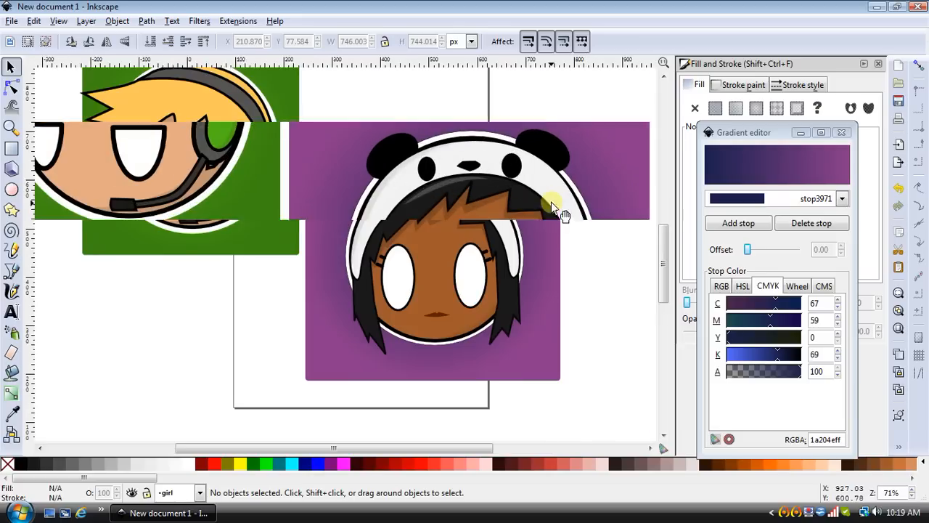
Draw an ellipse about 91 by 160 px and place it over the lower part of the girl's left-hand eye.
left_click(16, 189)
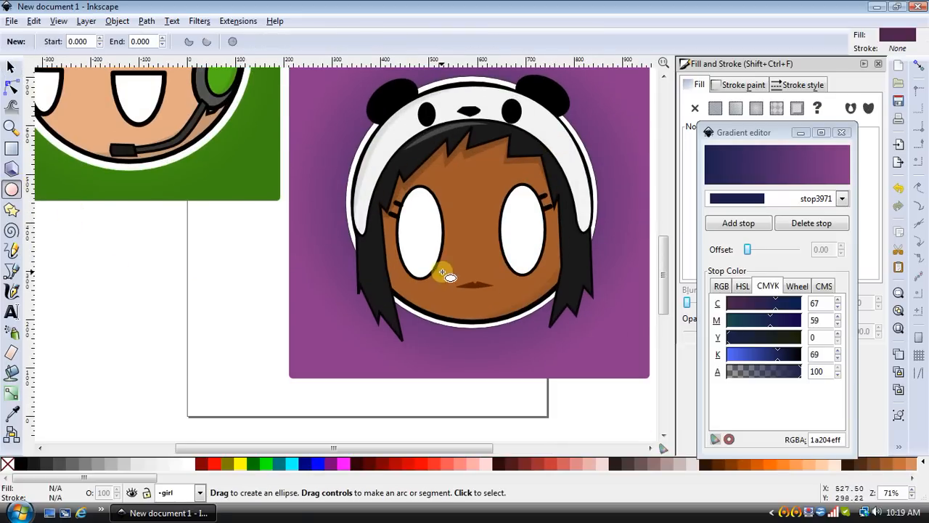
left_click_drag(409, 220, 453, 297)
key("s")
left_click_drag(428, 259, 417, 244)
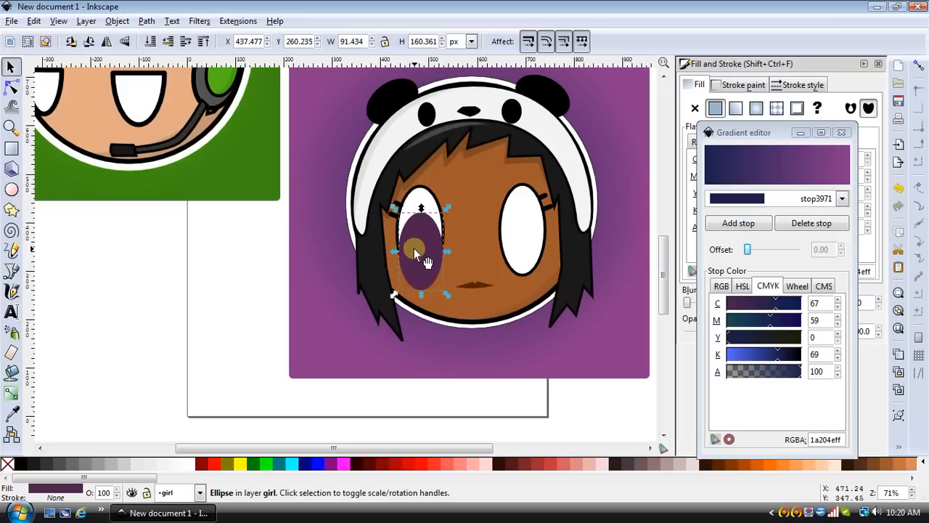
Fill the ellipse with the face's brown a05a2c and give it an opaque black stroke 5 px wide.
left_click(473, 247)
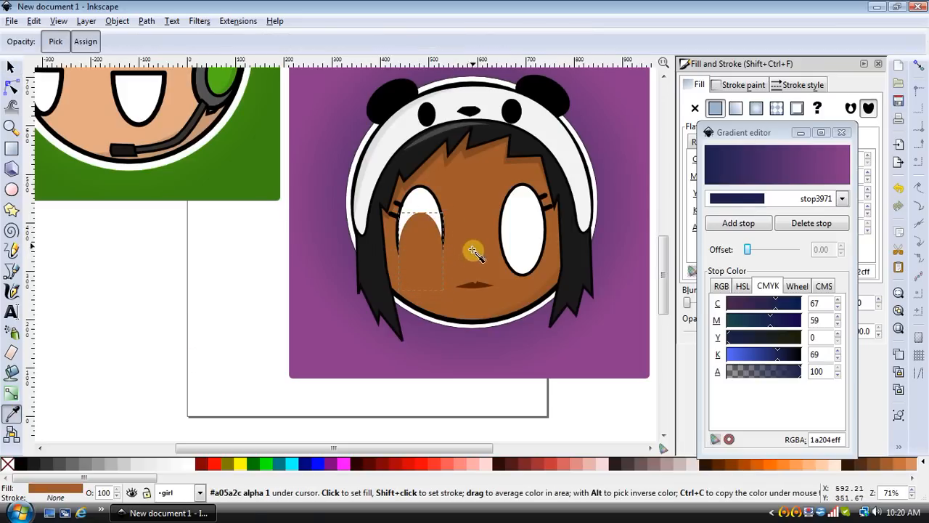
left_click(841, 132)
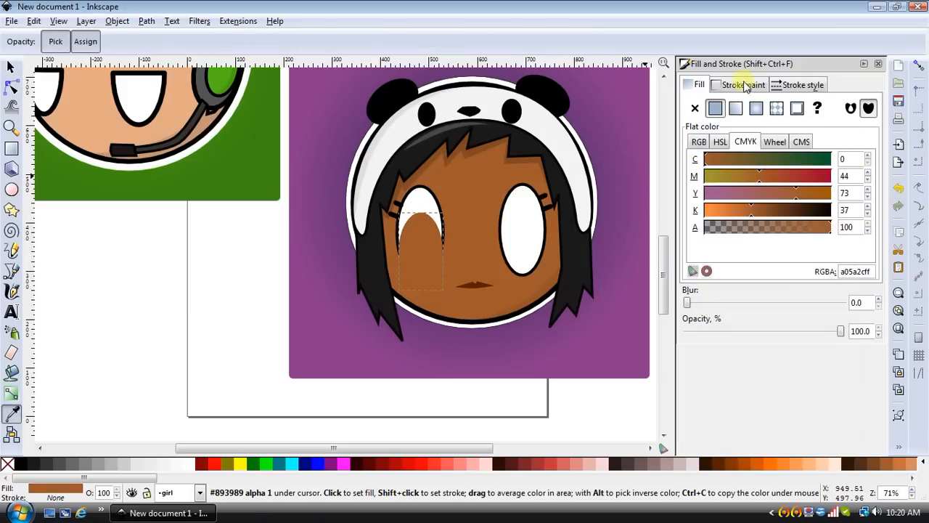
left_click(742, 85)
left_click(714, 108)
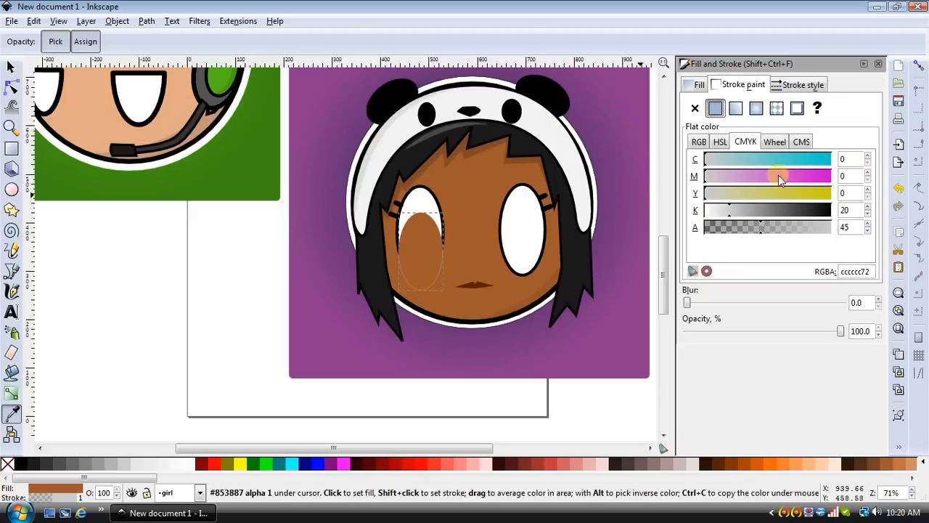
left_click_drag(774, 210, 870, 203)
left_click_drag(742, 227, 880, 229)
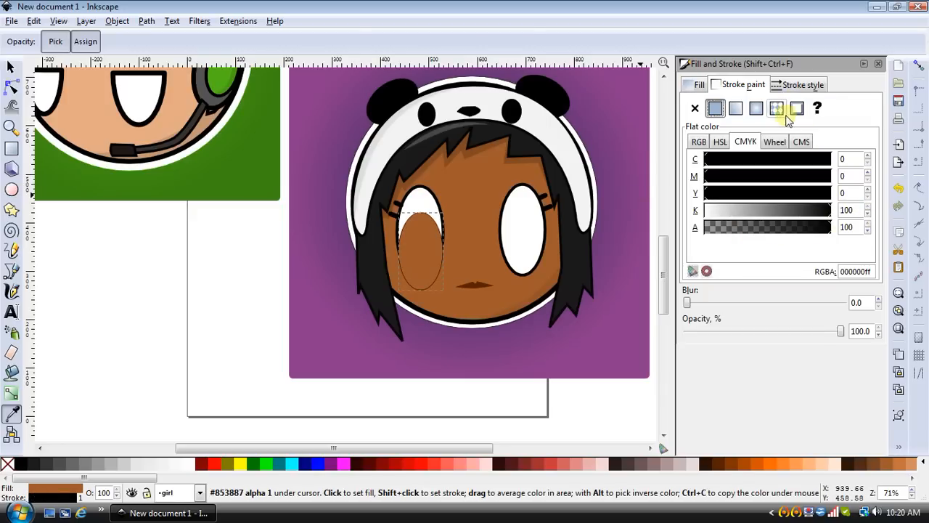
left_click(802, 85)
left_click_drag(772, 106, 737, 107)
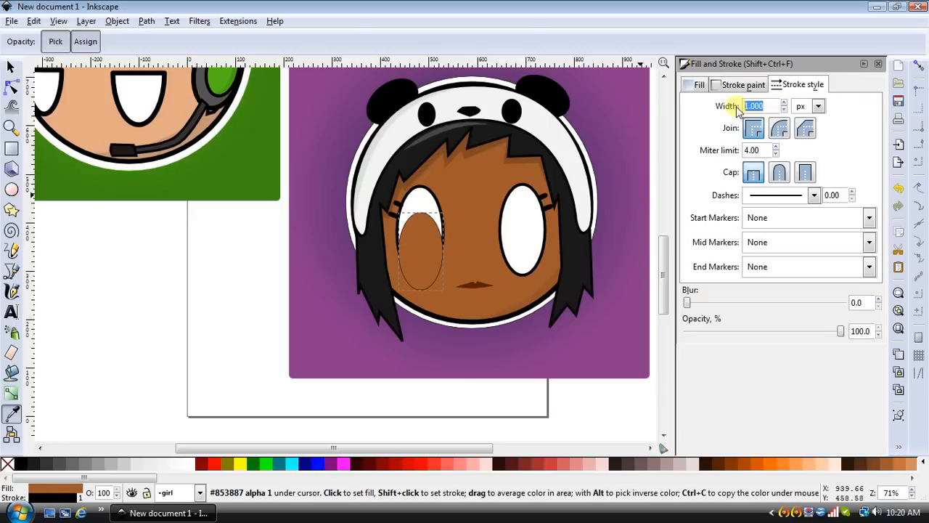
type("5")
key("Return")
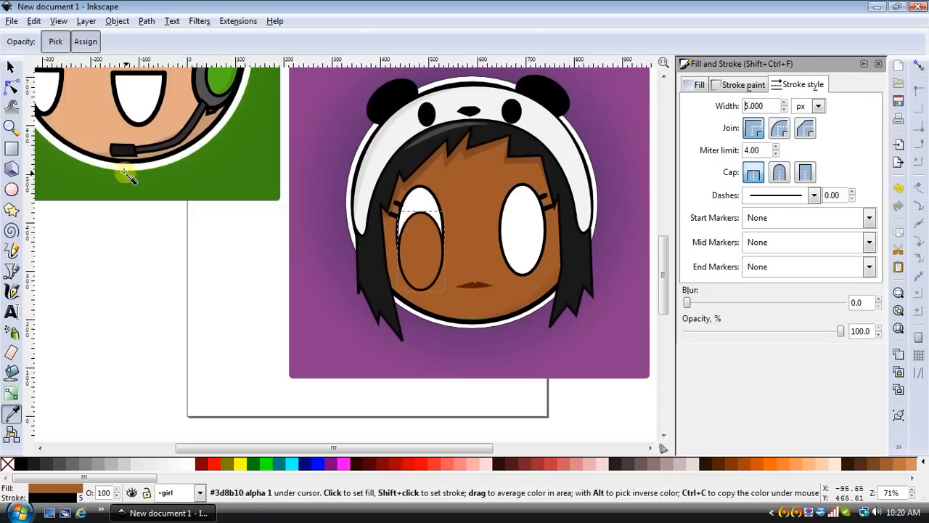
Open the ellipse's outline at the bottom into an arc, leaving a gap below the eye, and deselect it.
left_click(10, 87)
mouse_move(443, 251)
left_mouse_down()
mouse_move(429, 269)
mouse_move(399, 270)
mouse_move(421, 261)
mouse_move(402, 245)
mouse_move(440, 228)
mouse_move(410, 235)
mouse_move(399, 242)
mouse_move(417, 266)
mouse_move(442, 245)
left_mouse_up()
left_click_drag(399, 242, 438, 275)
mouse_move(414, 288)
left_mouse_down()
mouse_move(407, 270)
mouse_move(421, 283)
mouse_move(418, 271)
left_mouse_up()
left_click(588, 400)
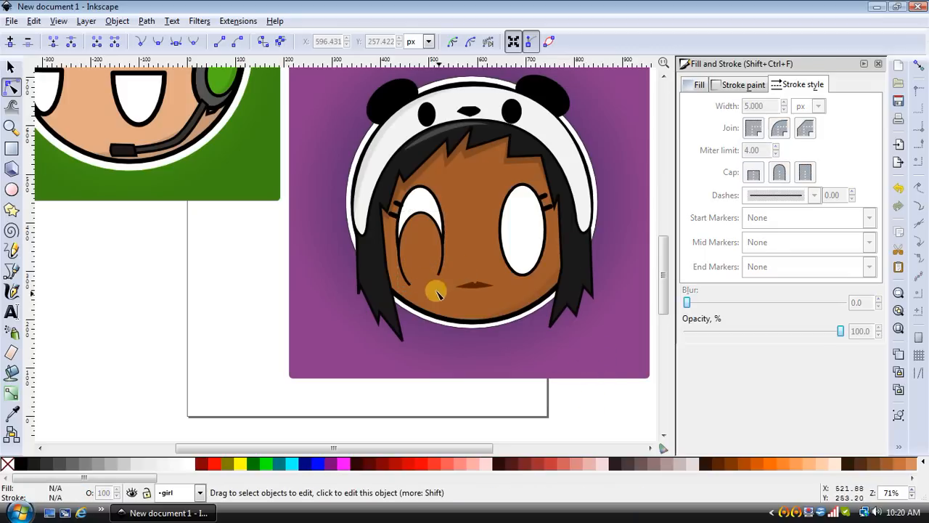
Delete the brown arc shape covering the girl's left-hand eye.
left_click(10, 66)
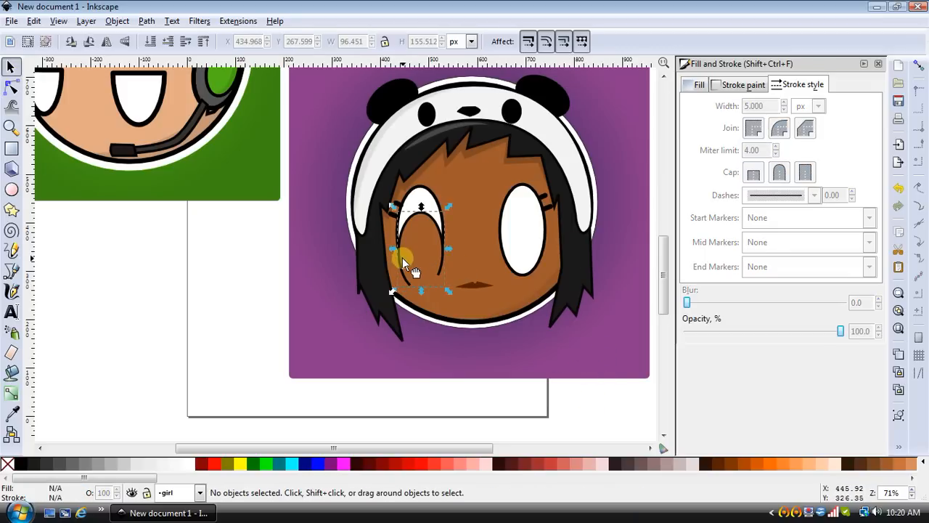
left_click(402, 256)
key("Escape")
key("minus")
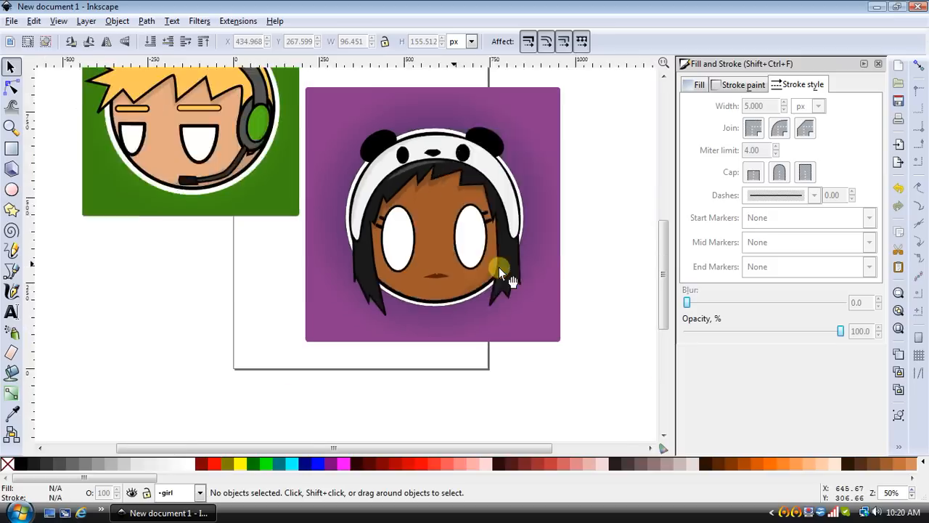
key("minus")
scroll(528, 250, "up", 1)
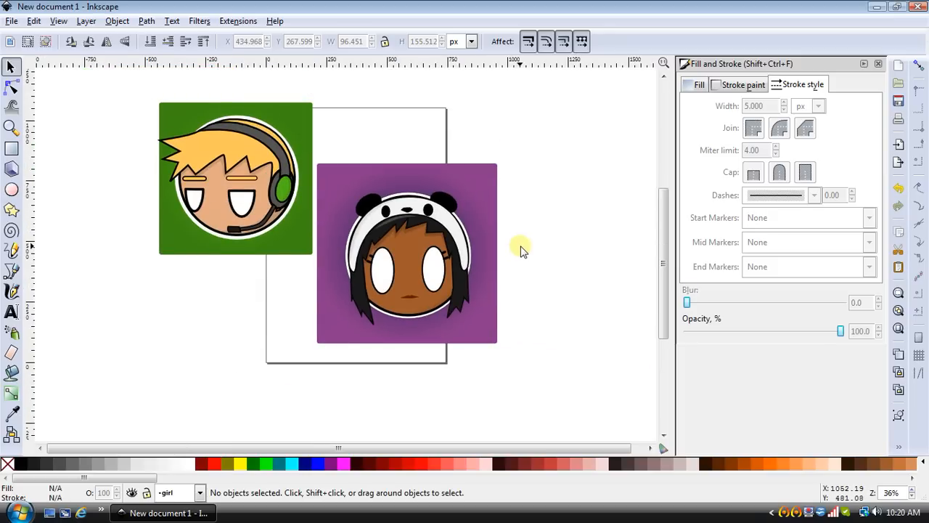